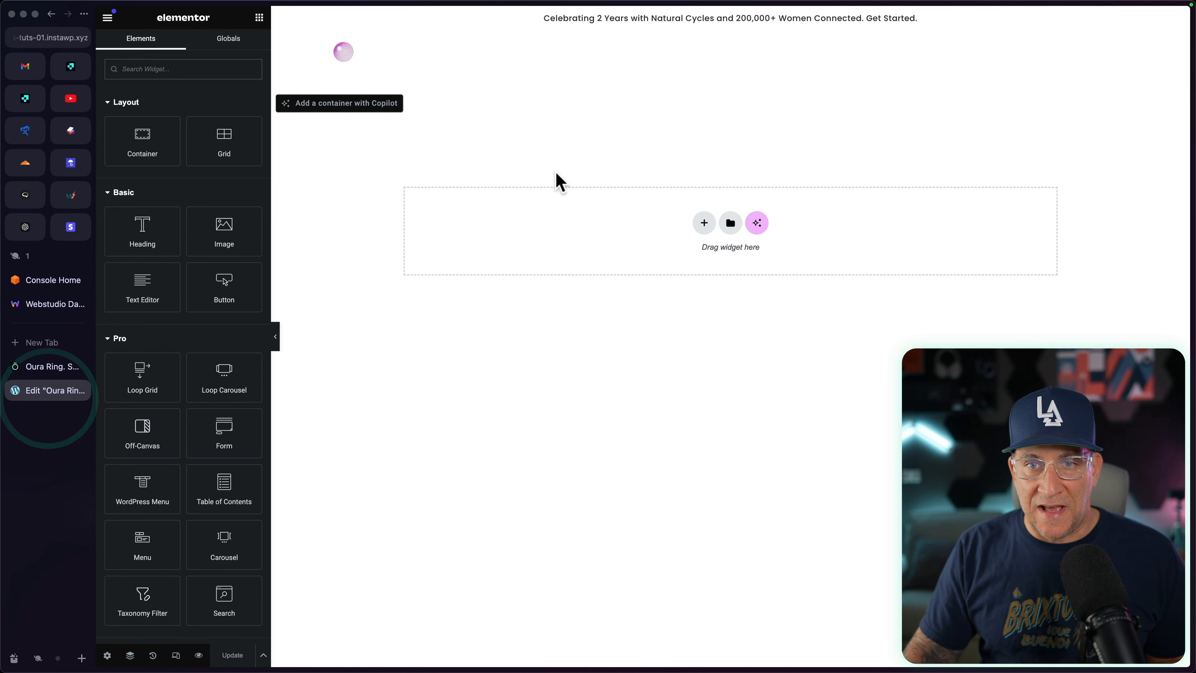
Step: Add a new flexbox container with a single-column structure to the empty page area
click(704, 222)
click(678, 245)
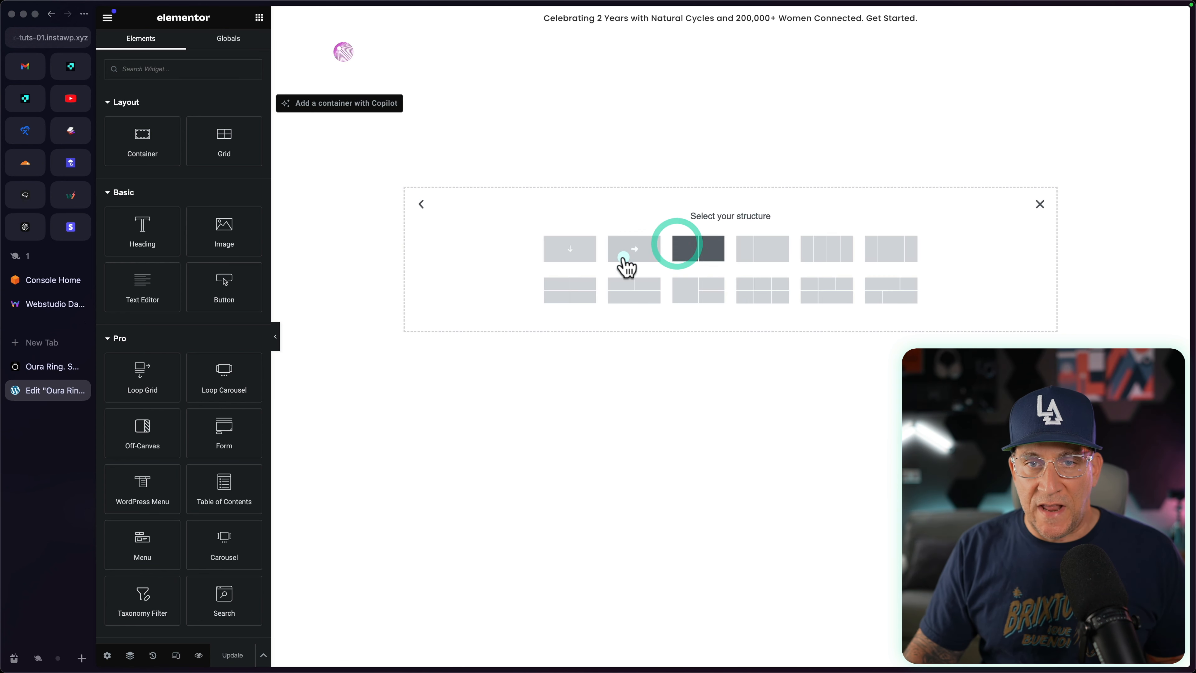
click(591, 254)
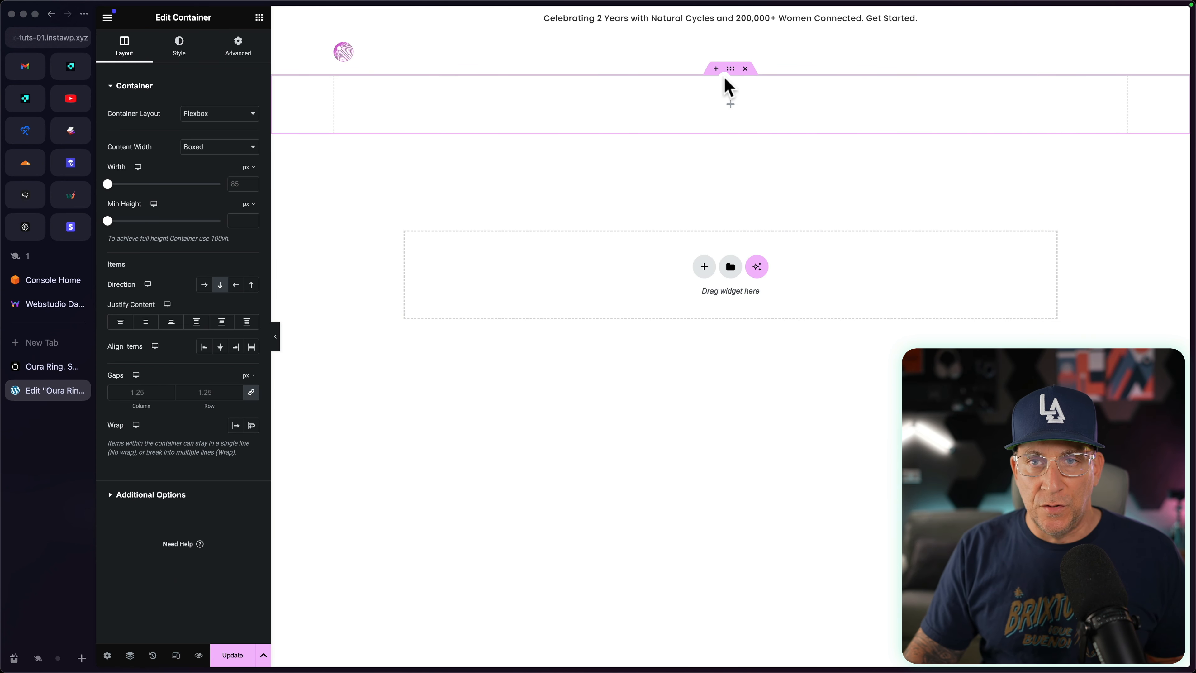
Step: Show the Navigator floating over the canvas and rename the new container "Outer Section" in it
right_click(729, 70)
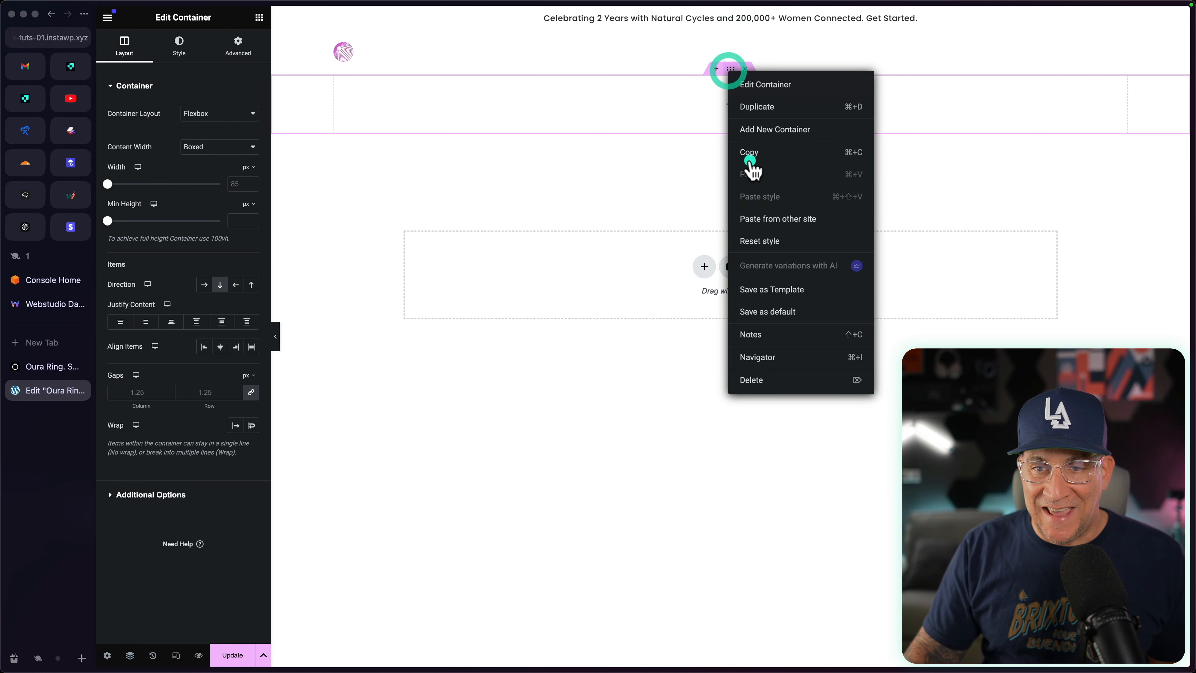
click(762, 357)
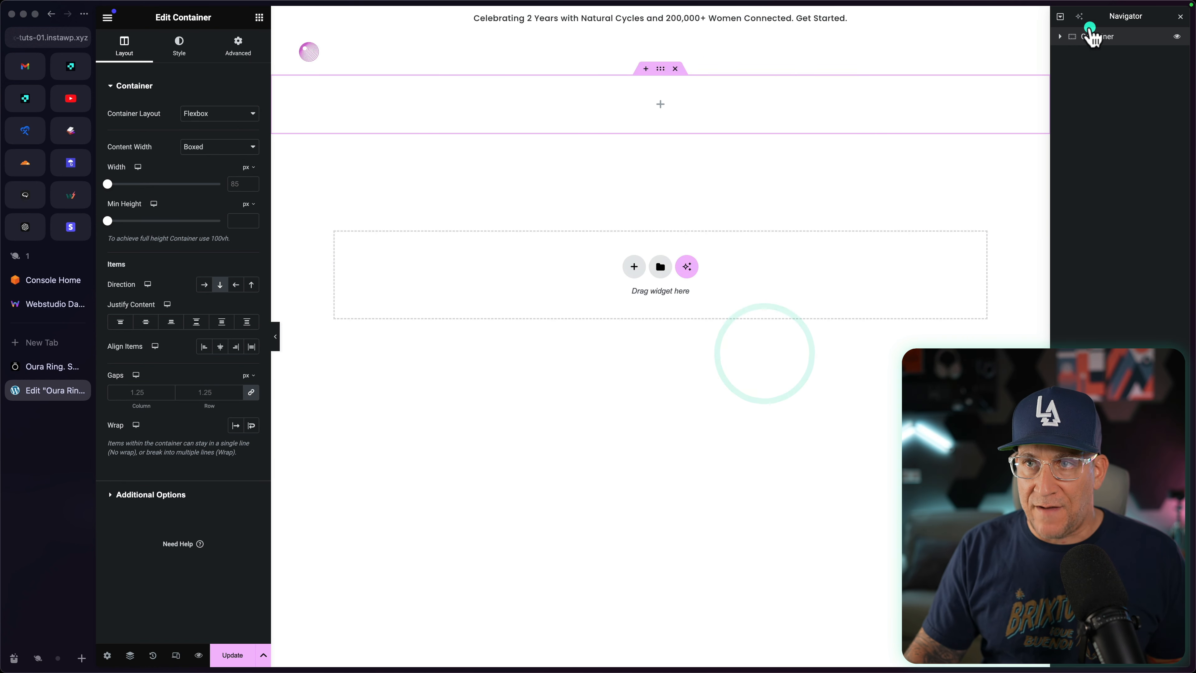
drag(1103, 18, 777, 214)
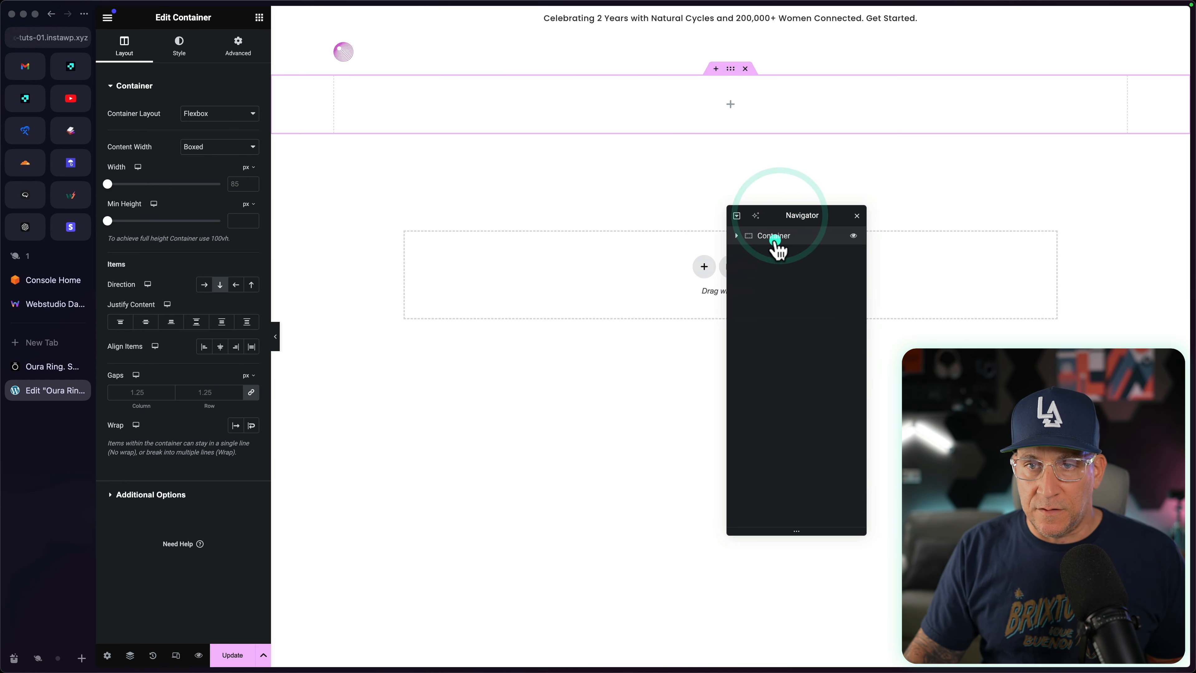
double_click(774, 236)
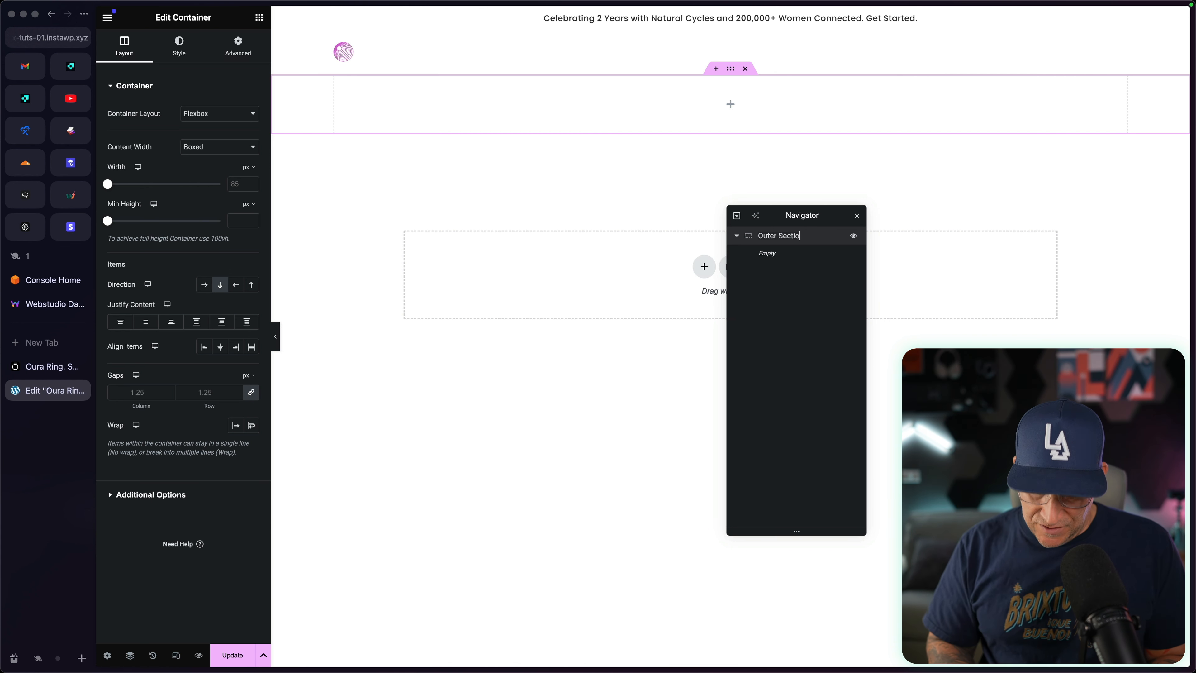
click(793, 312)
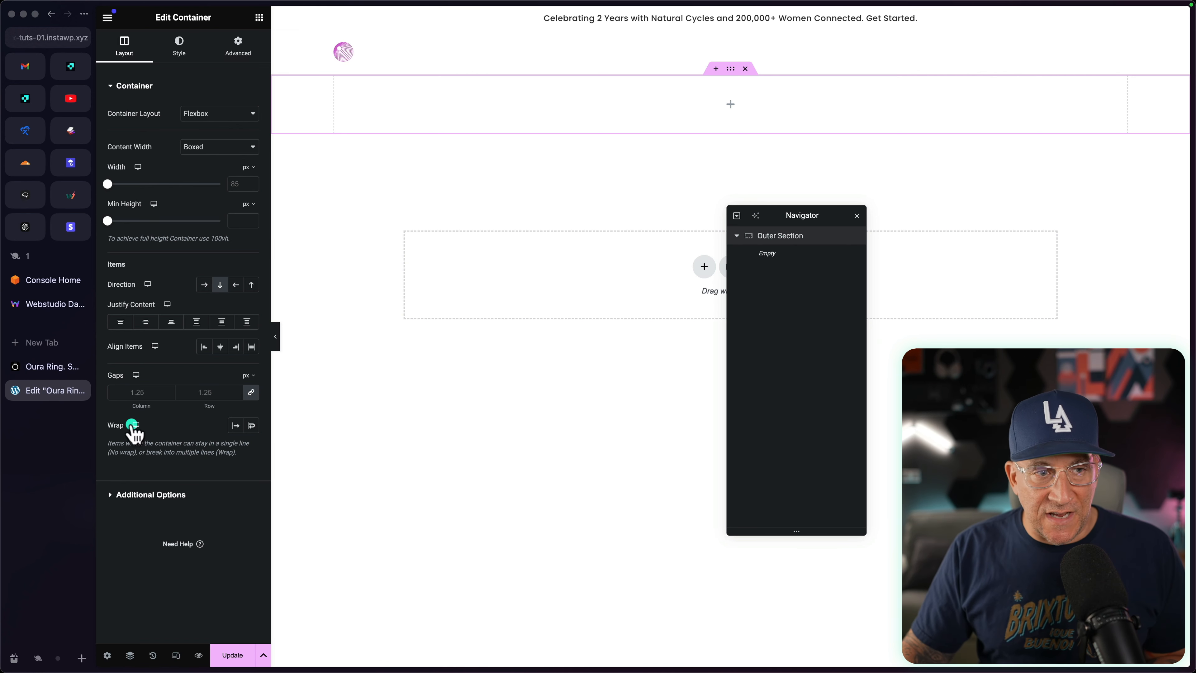
Step: Check the hero on the Oura reference page, and add a container inside Outer Section named "Banner Wrapper"
click(45, 365)
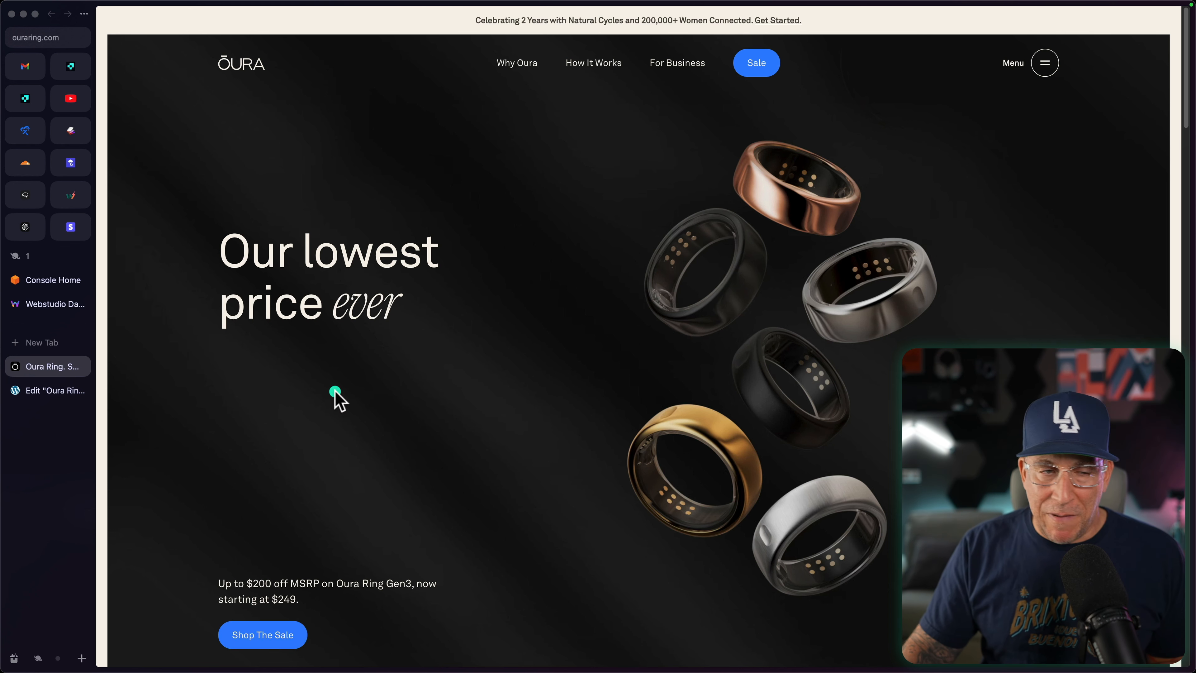
click(29, 392)
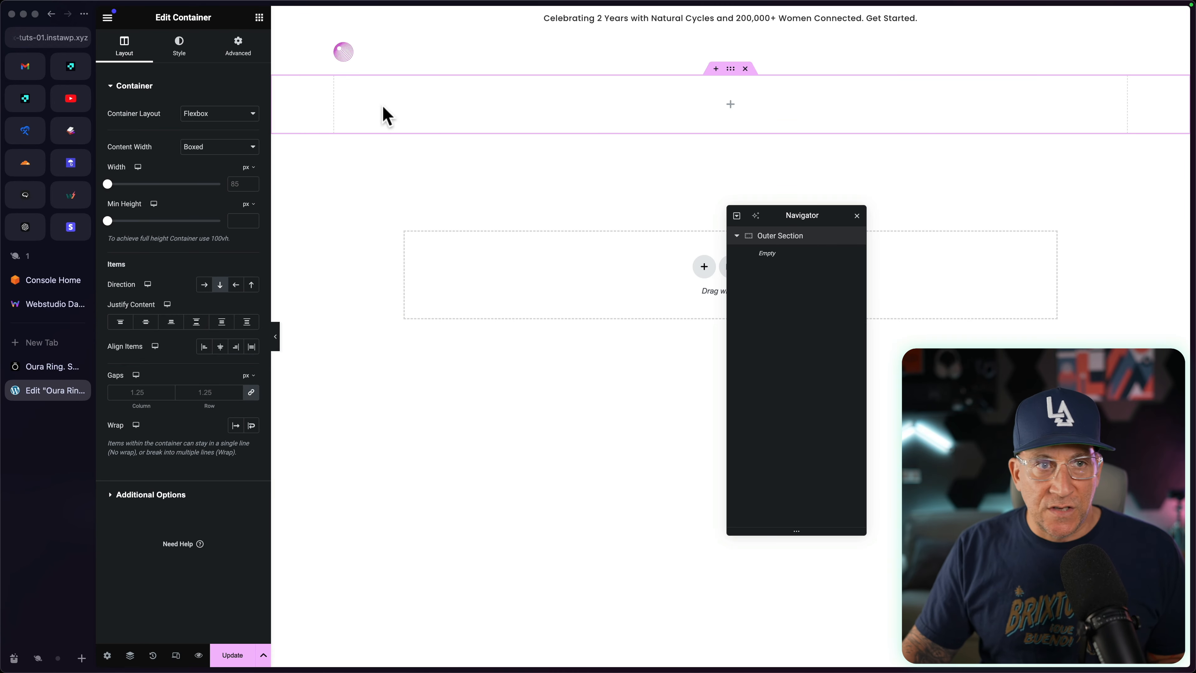
click(259, 17)
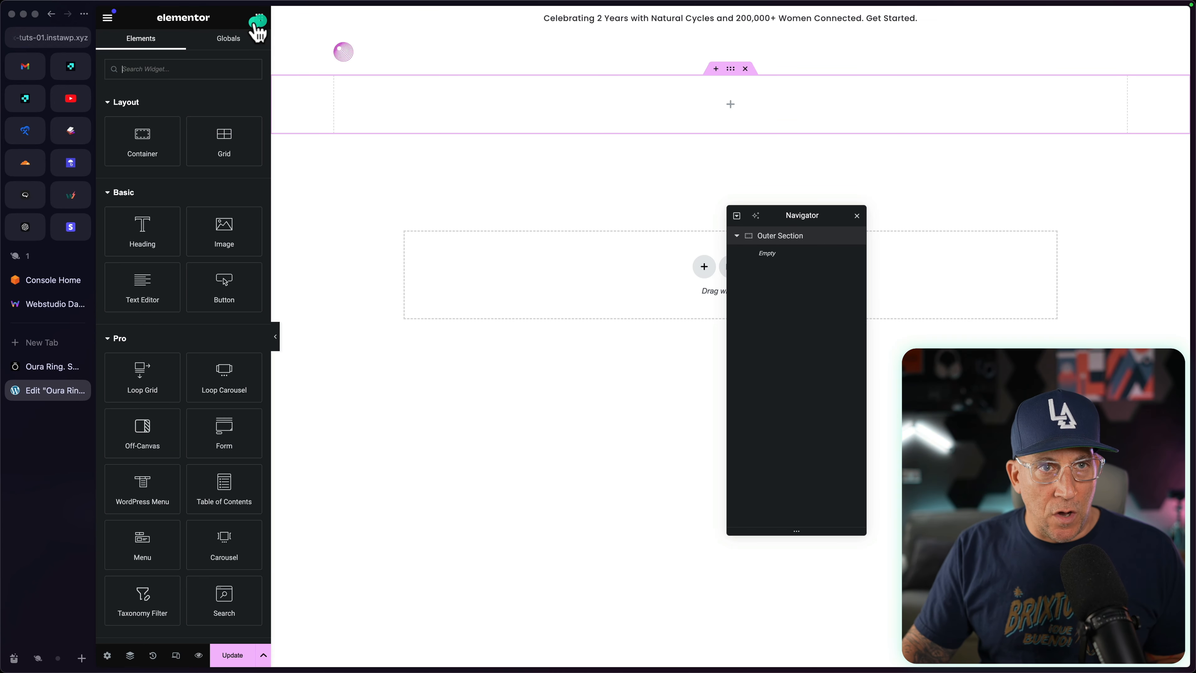
click(145, 139)
double_click(777, 254)
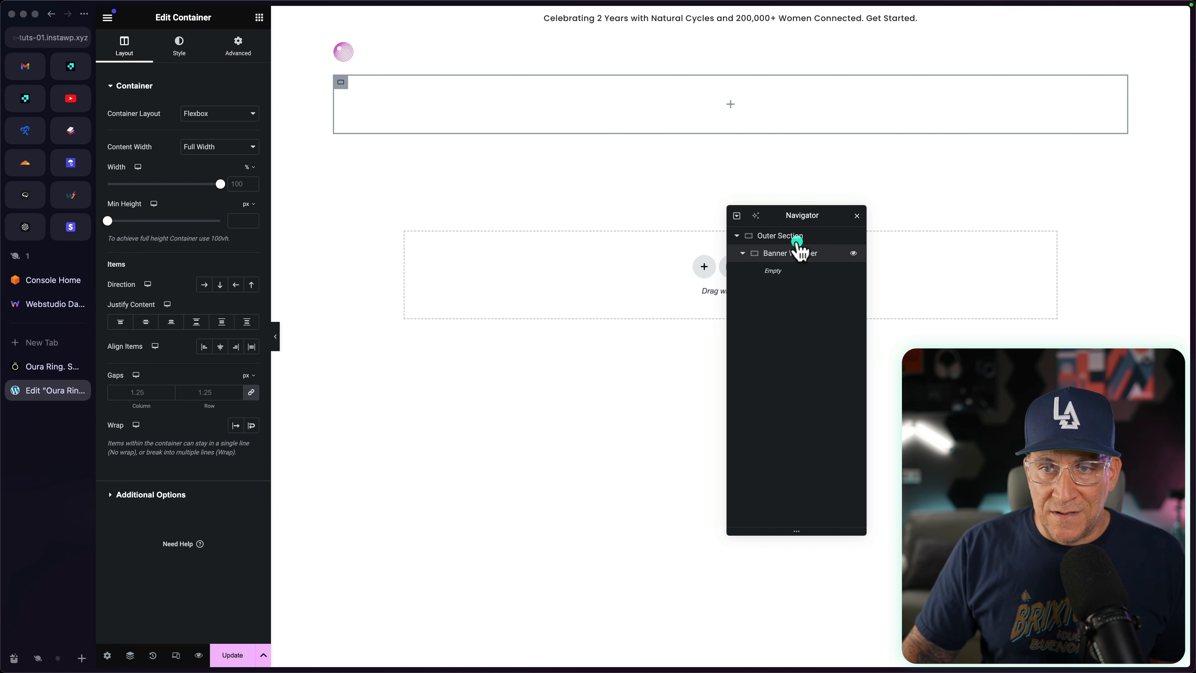
Step: Set the content width of the Outer Section container to Full Width
click(782, 237)
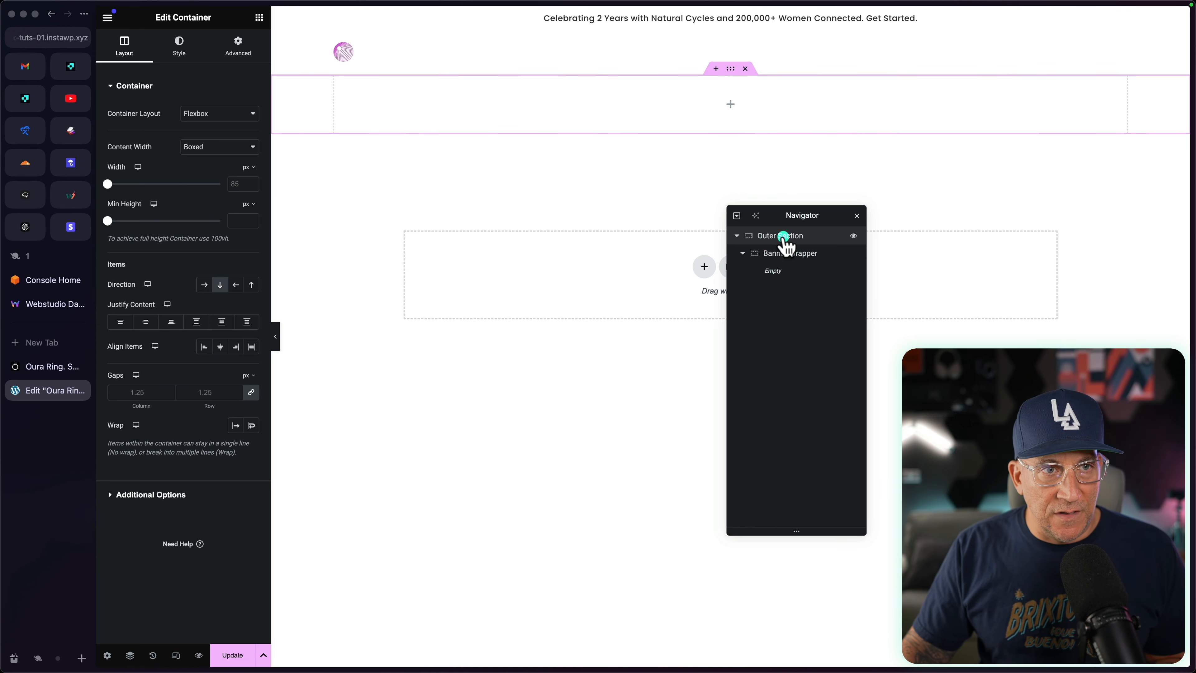
click(205, 148)
click(206, 160)
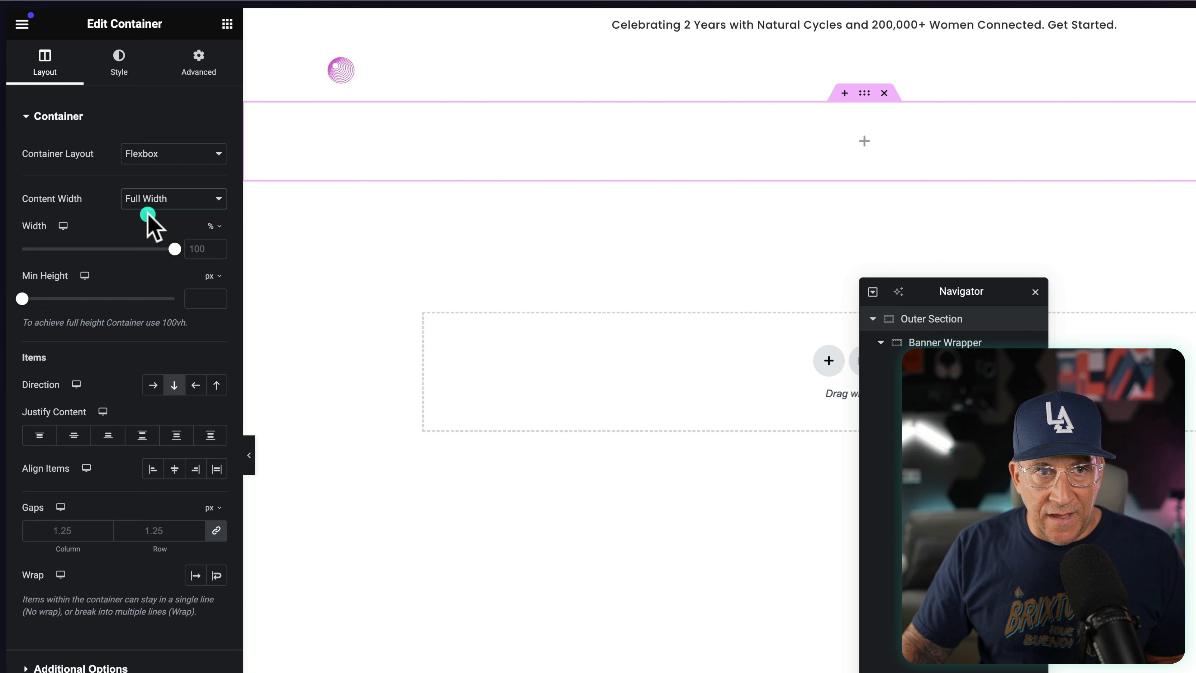
Step: Give Outer Section unlinked padding of 1.5 rem on its left and right sides
click(185, 74)
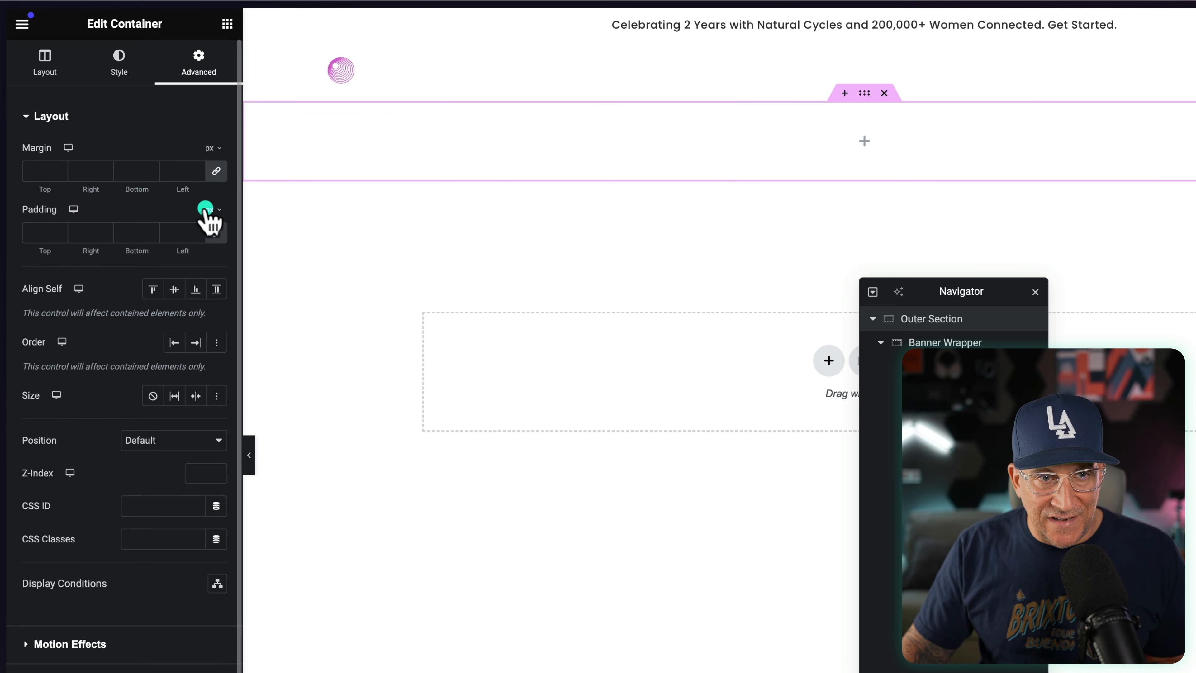
click(80, 239)
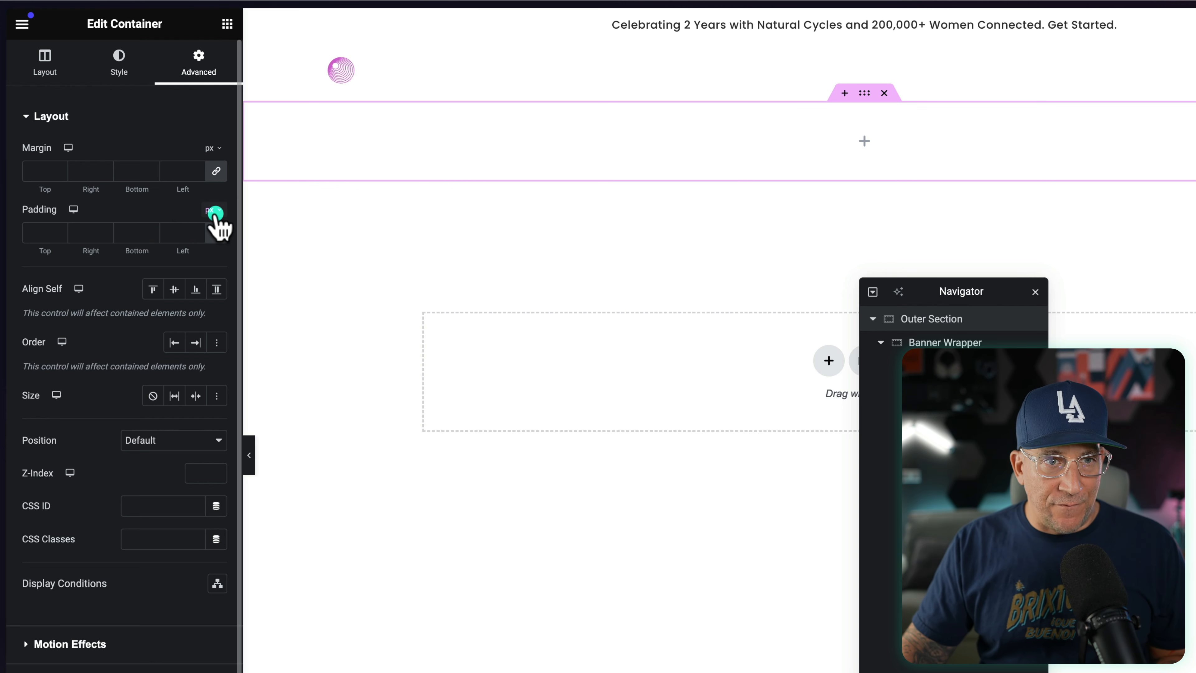
click(212, 280)
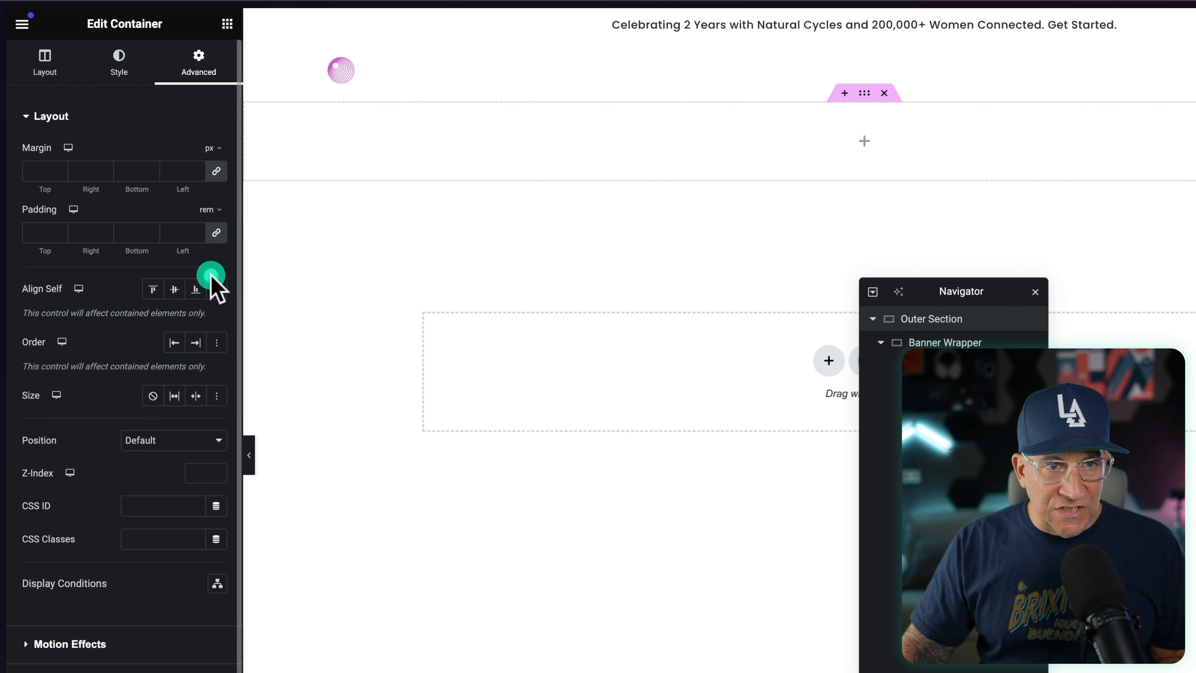
click(217, 233)
click(172, 229)
text(1.5)
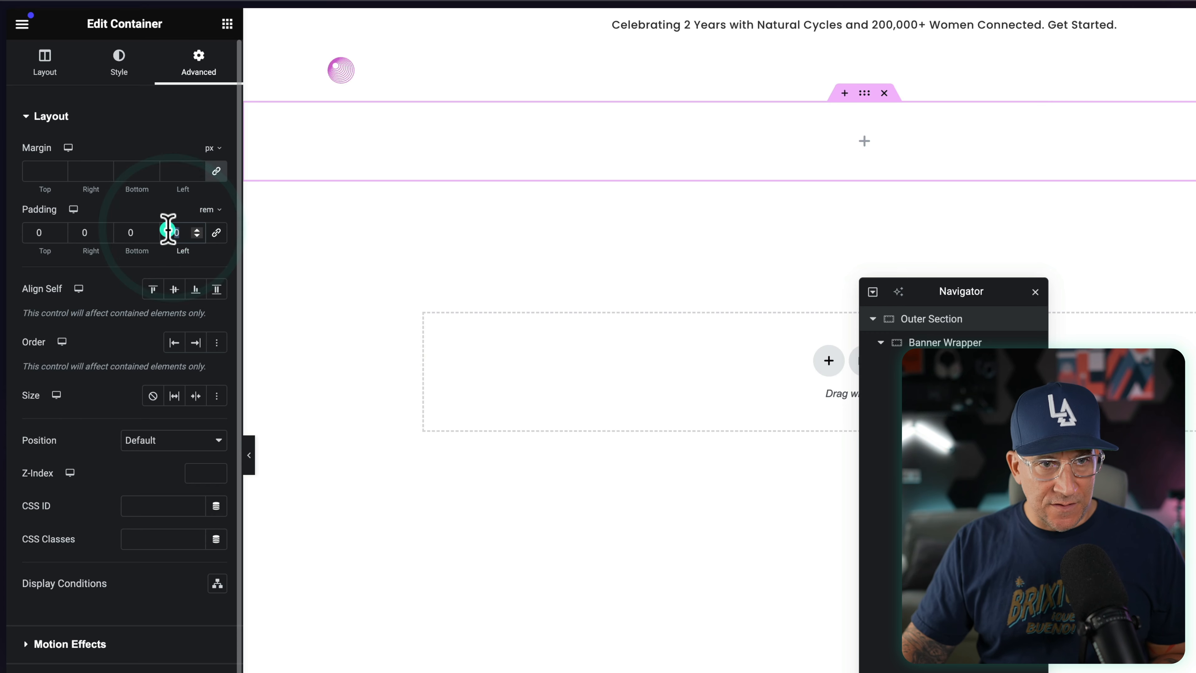
click(100, 229)
text(1.5)
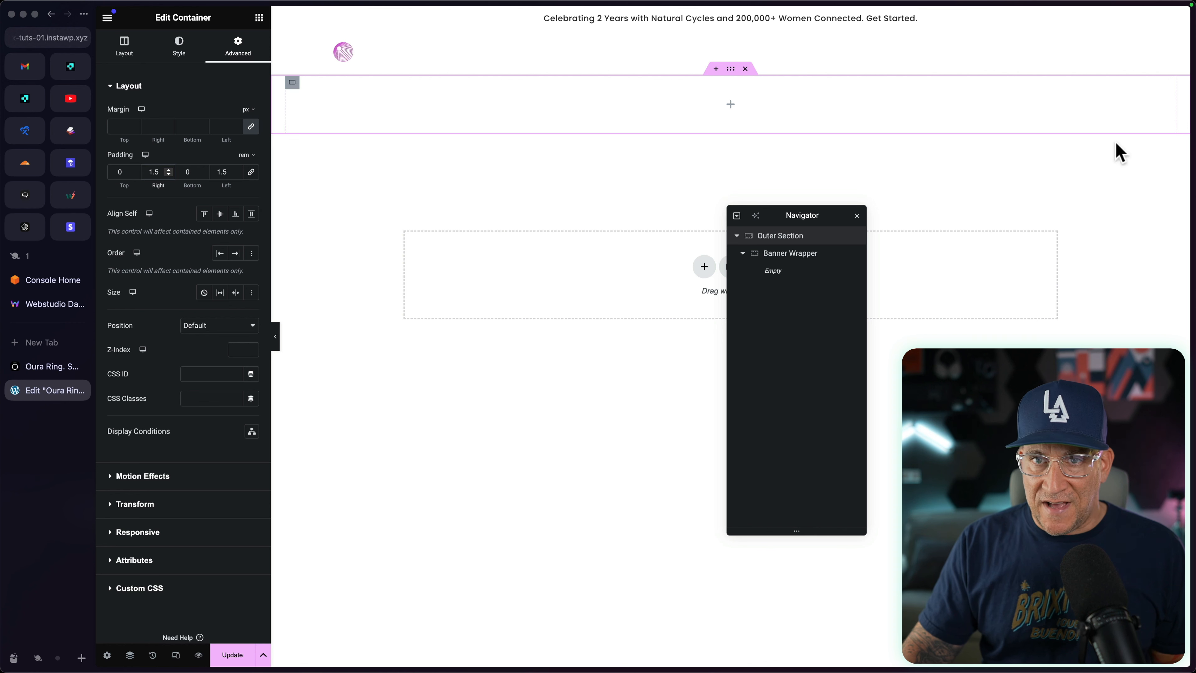
Step: Give the Banner Wrapper container a classic background in the near-black global color
click(784, 257)
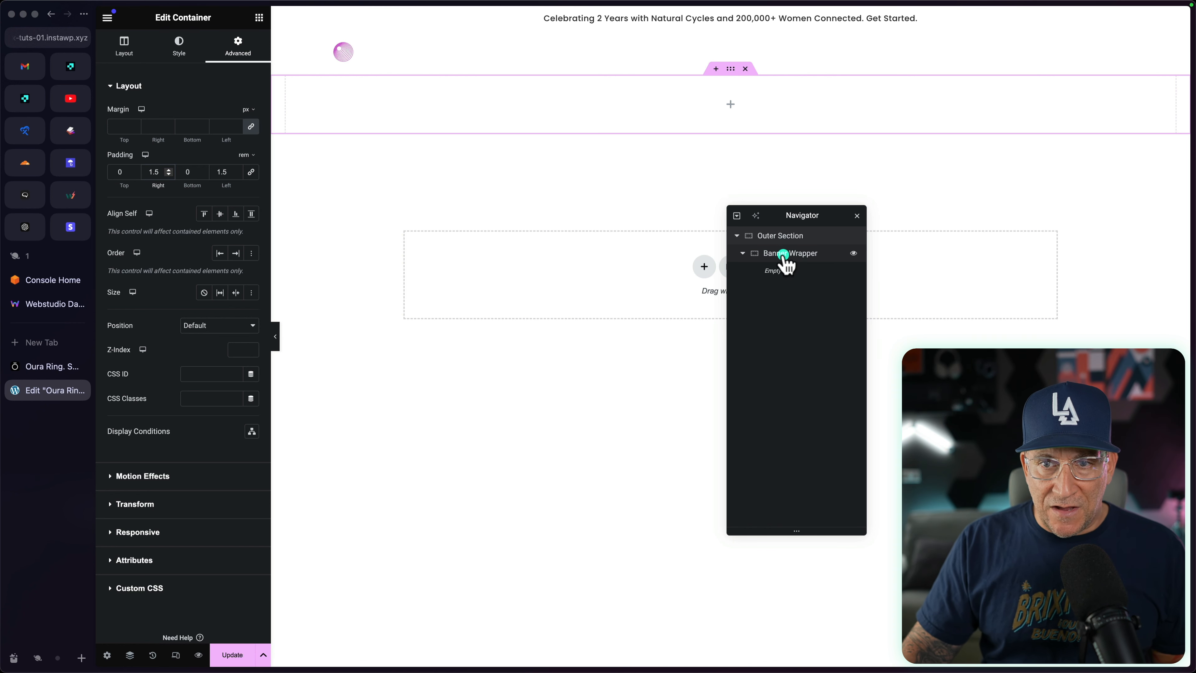
click(783, 255)
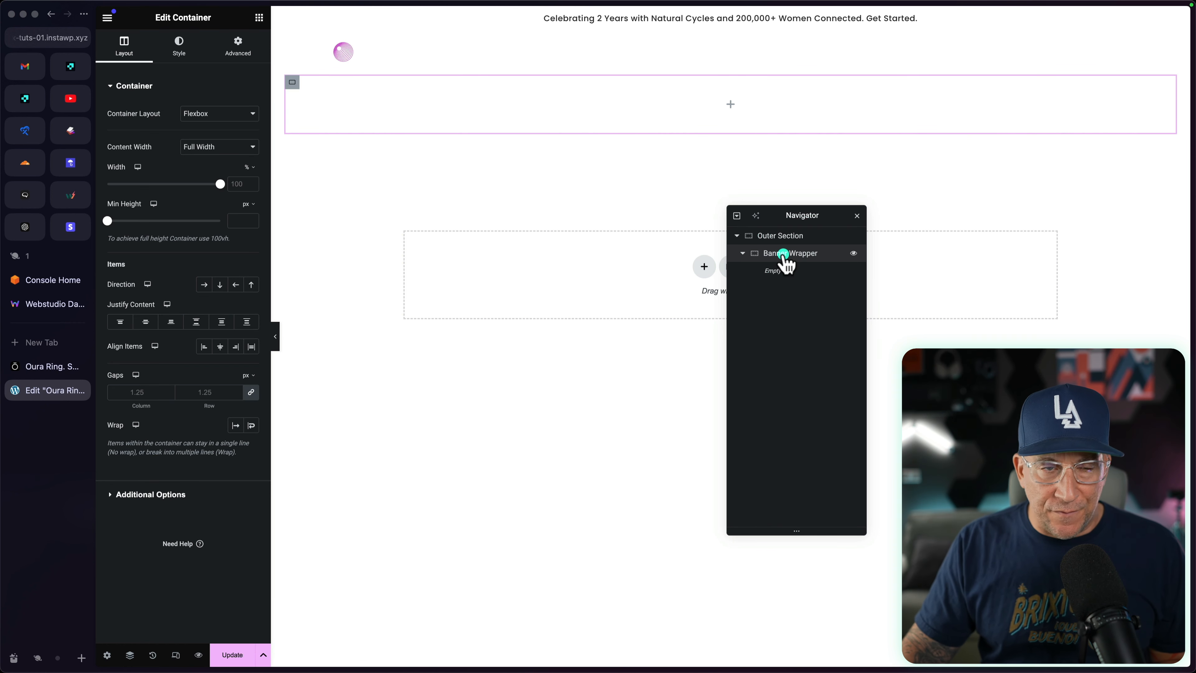
click(188, 49)
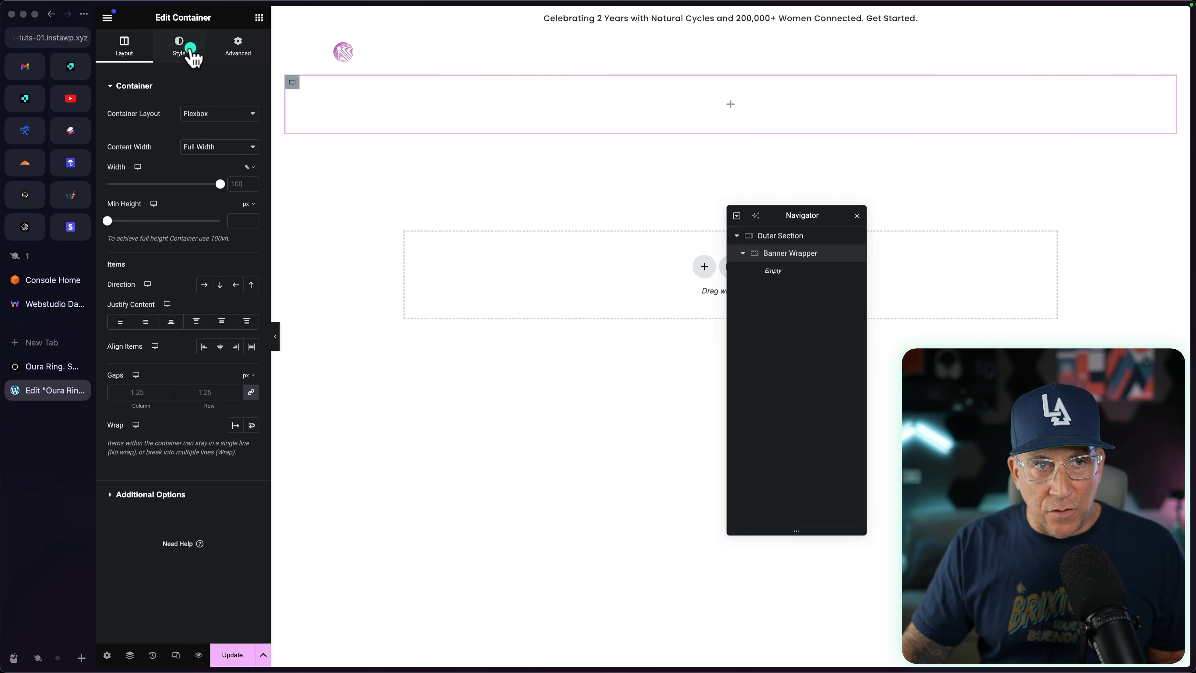
click(204, 141)
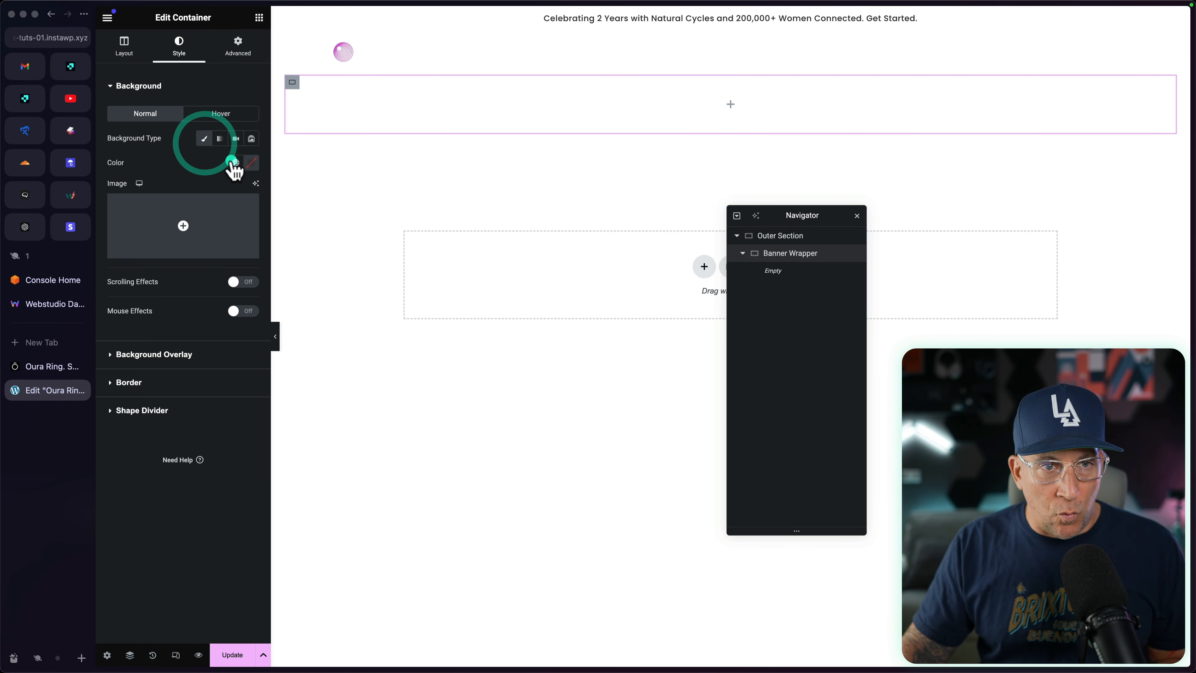
click(235, 163)
click(146, 261)
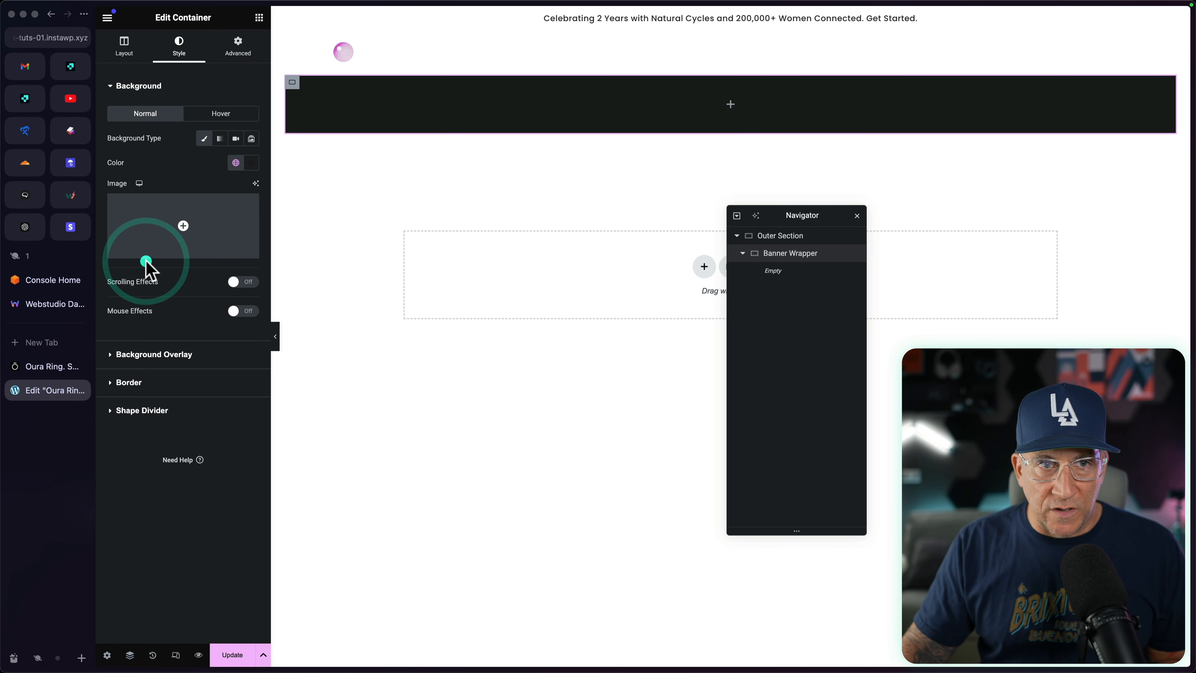
Step: Resize the window on the Oura reference page to study its hero height, and set Banner Wrapper's minimum height to 92 vh
click(123, 44)
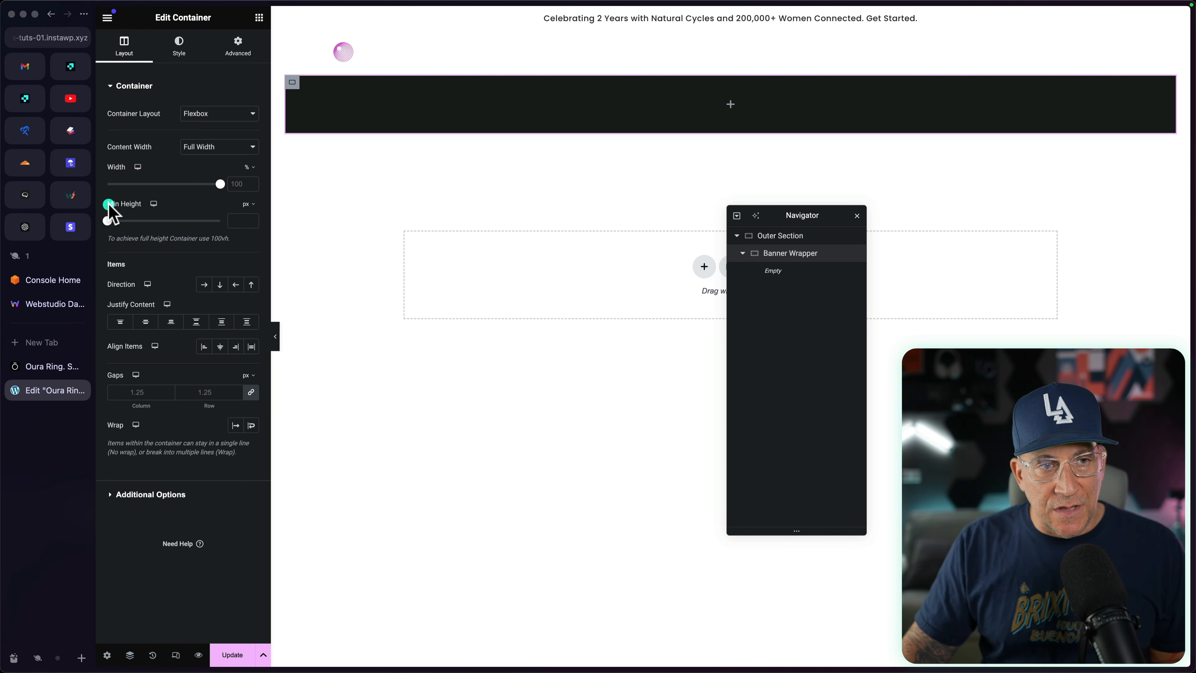
click(48, 366)
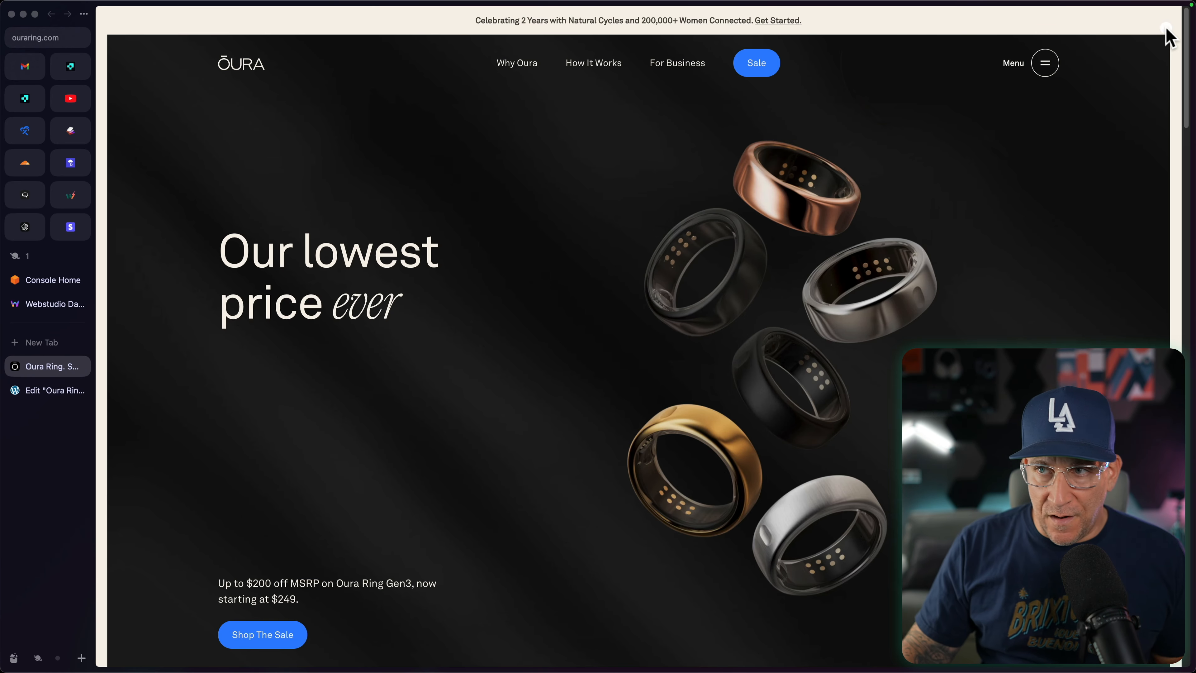
drag(1188, 7, 1187, 253)
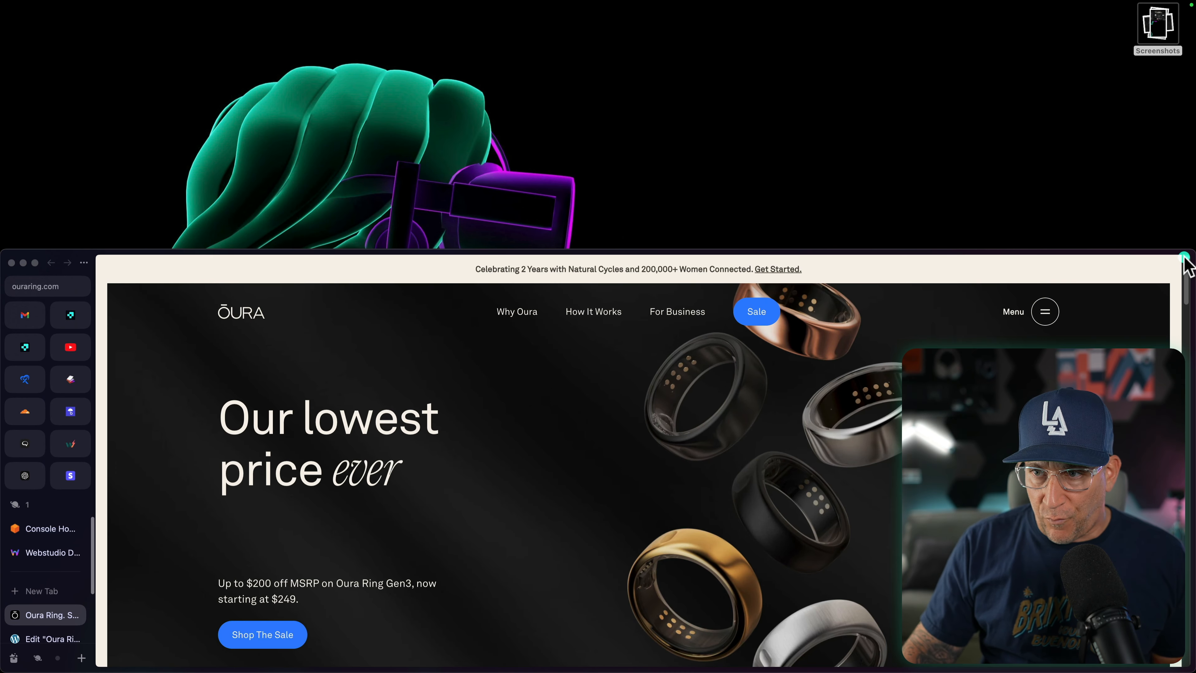
drag(1189, 251, 1195, 2)
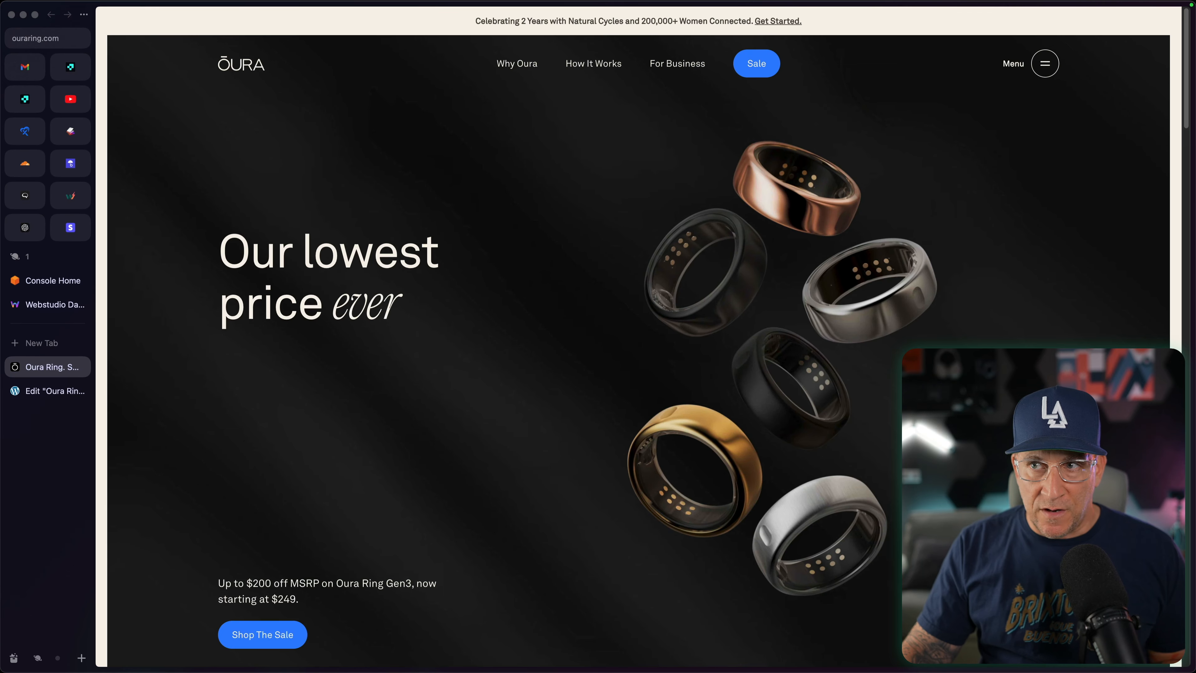
click(42, 392)
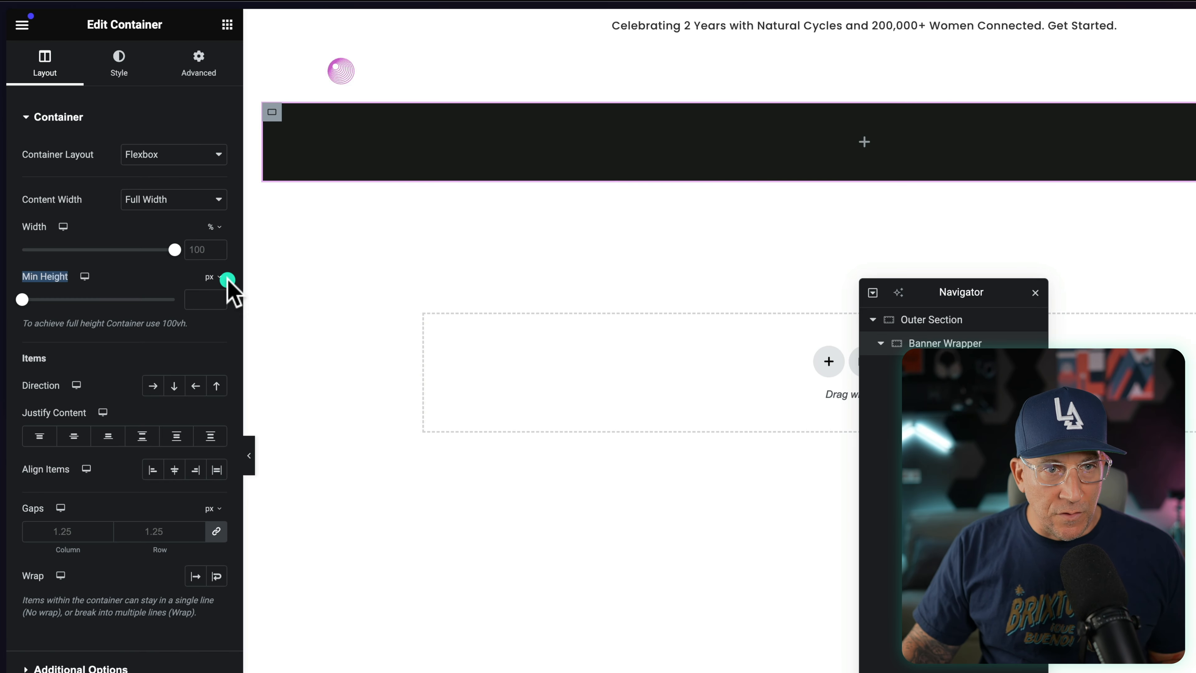
click(207, 278)
click(214, 350)
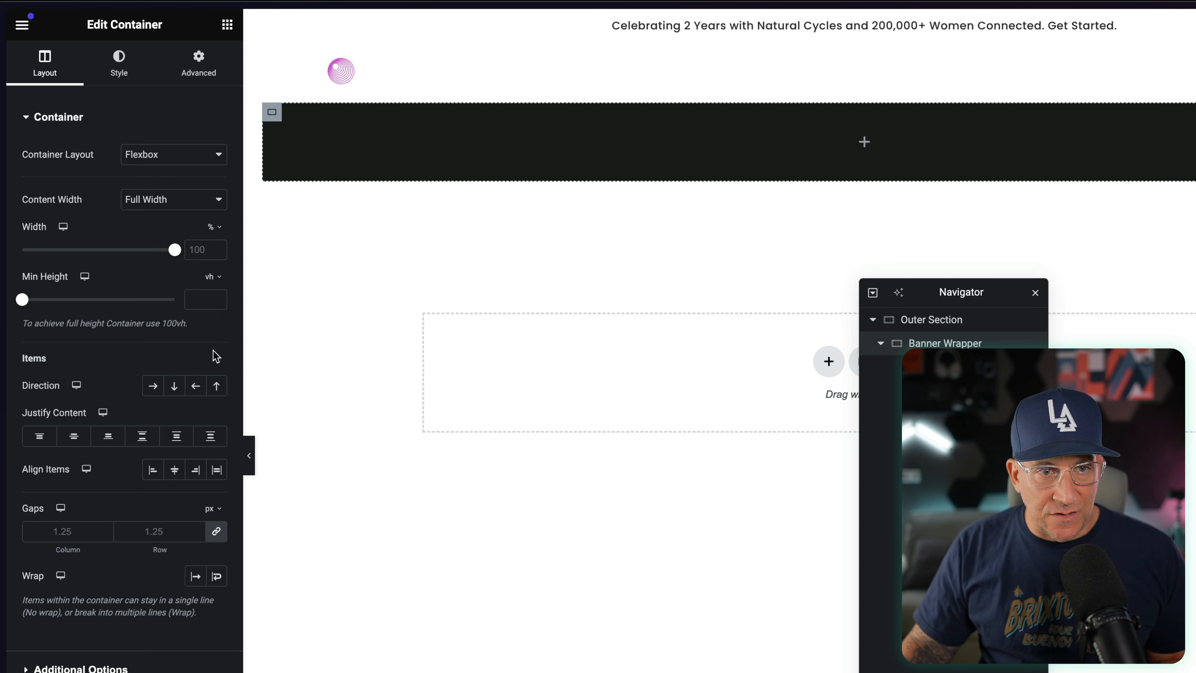
drag(20, 300, 118, 299)
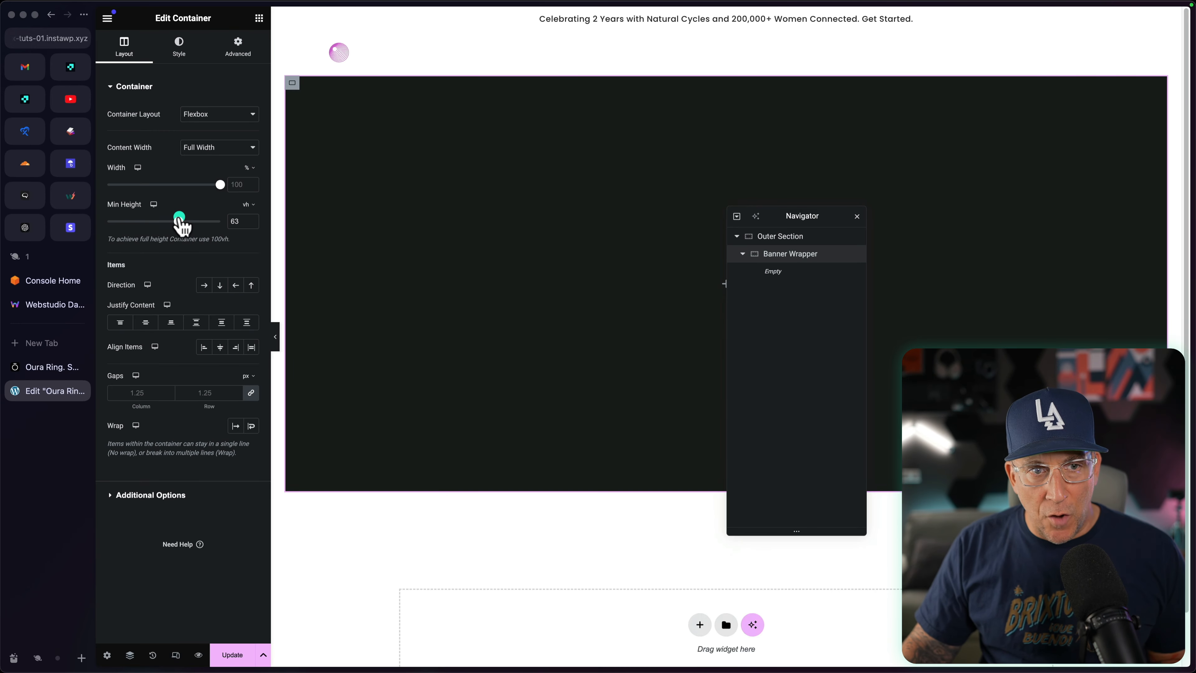
drag(180, 222, 211, 226)
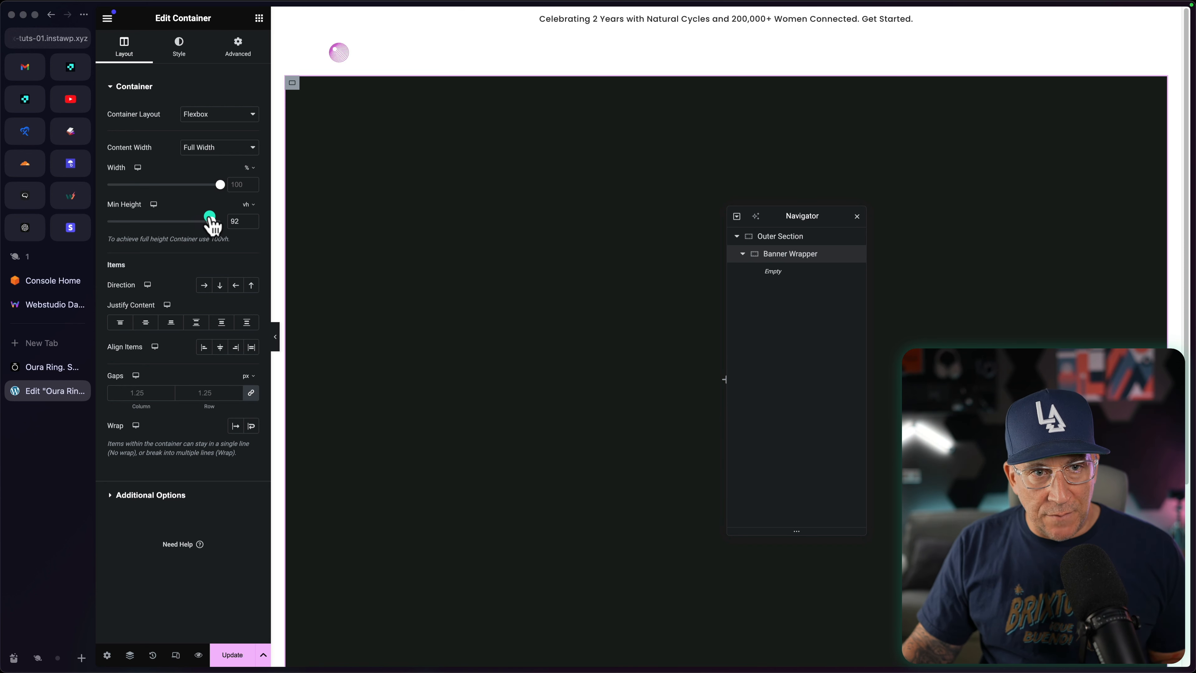
Step: Compare the hero's lower edge and rounded corners on the Oura reference page, and return to the page editor
click(47, 367)
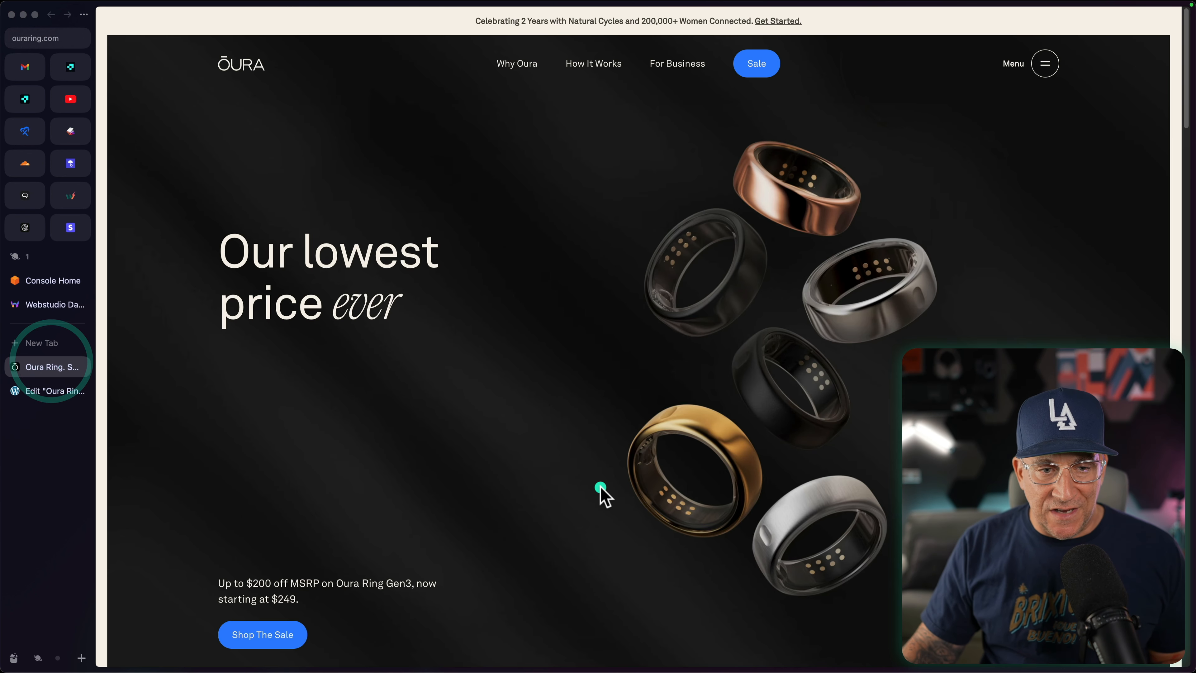
scroll(605, 494, down, 2)
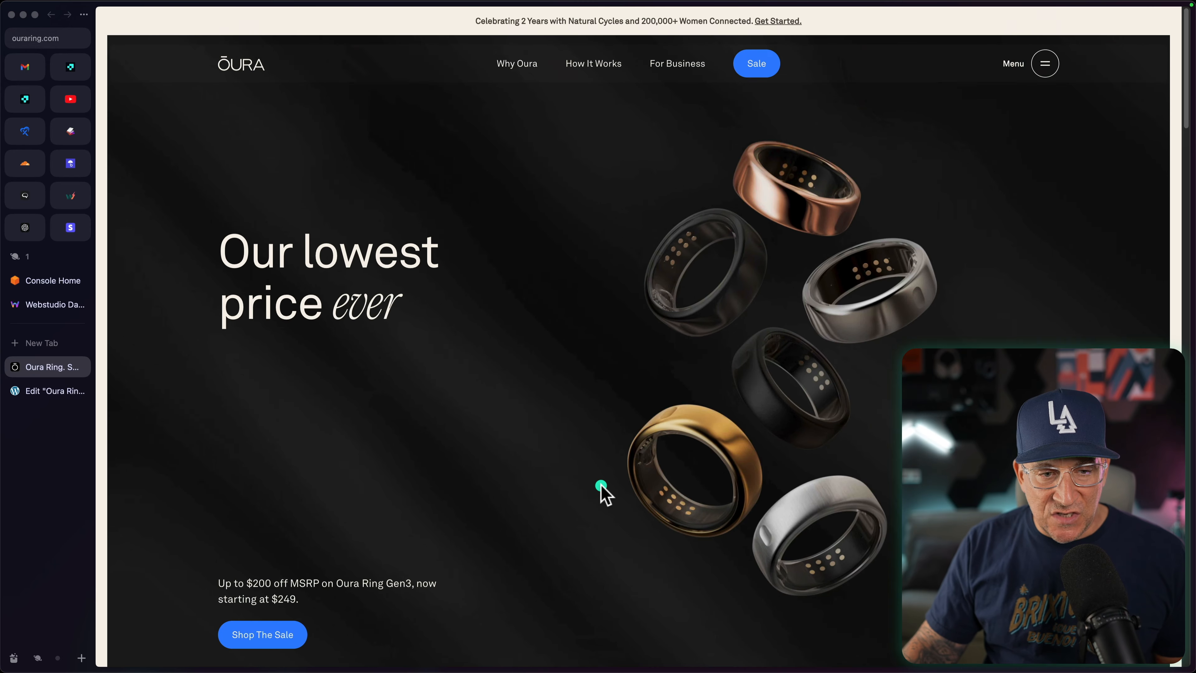
scroll(605, 494, down, 2)
scroll(605, 495, up, 3)
scroll(605, 494, down, 3)
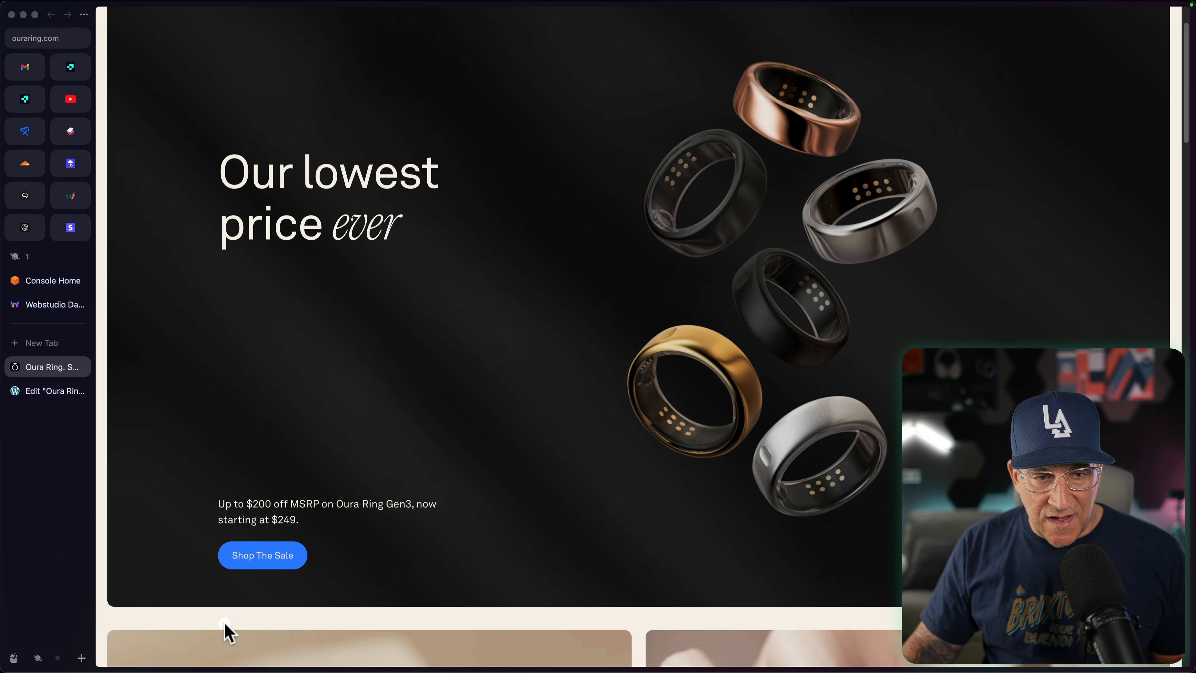
scroll(362, 555, up, 4)
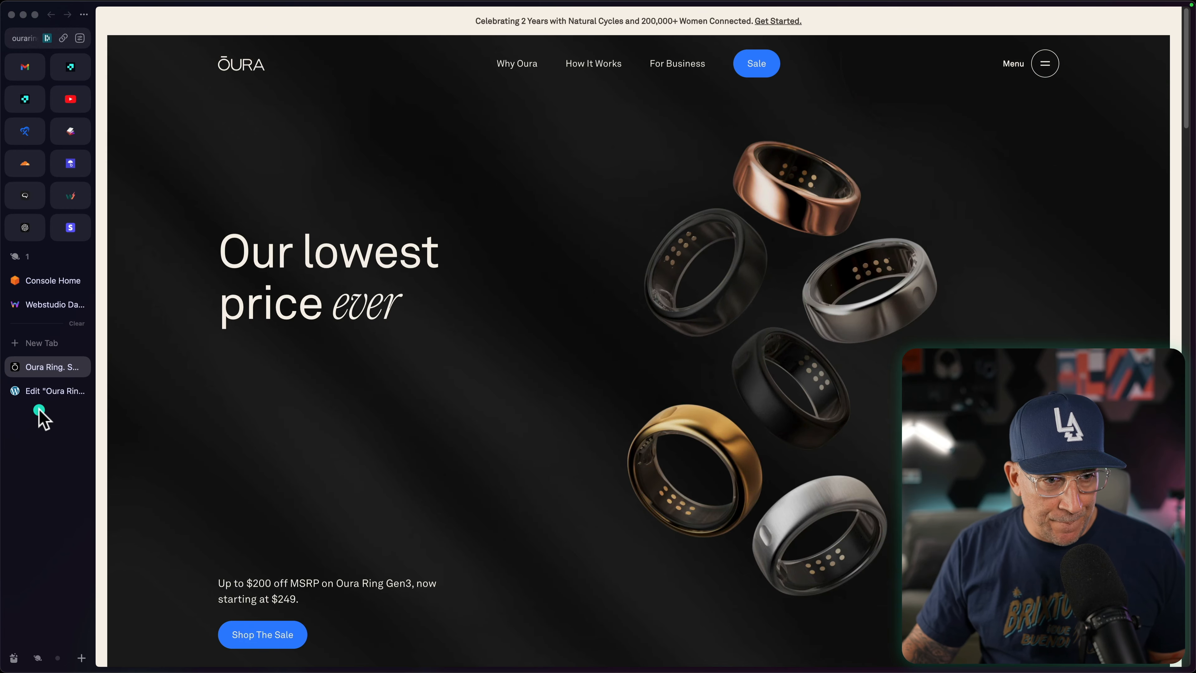
click(42, 392)
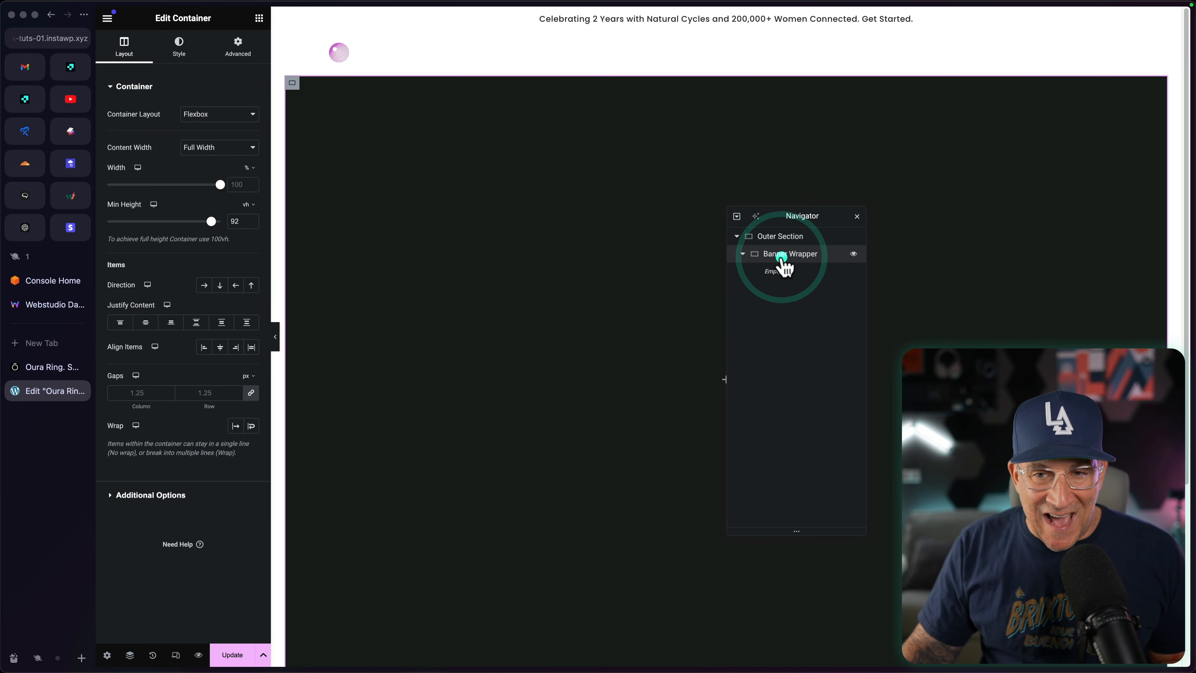
Step: Check the hero's content layout on the Oura reference page, and add a heading and a nested container inside Banner Wrapper
click(43, 369)
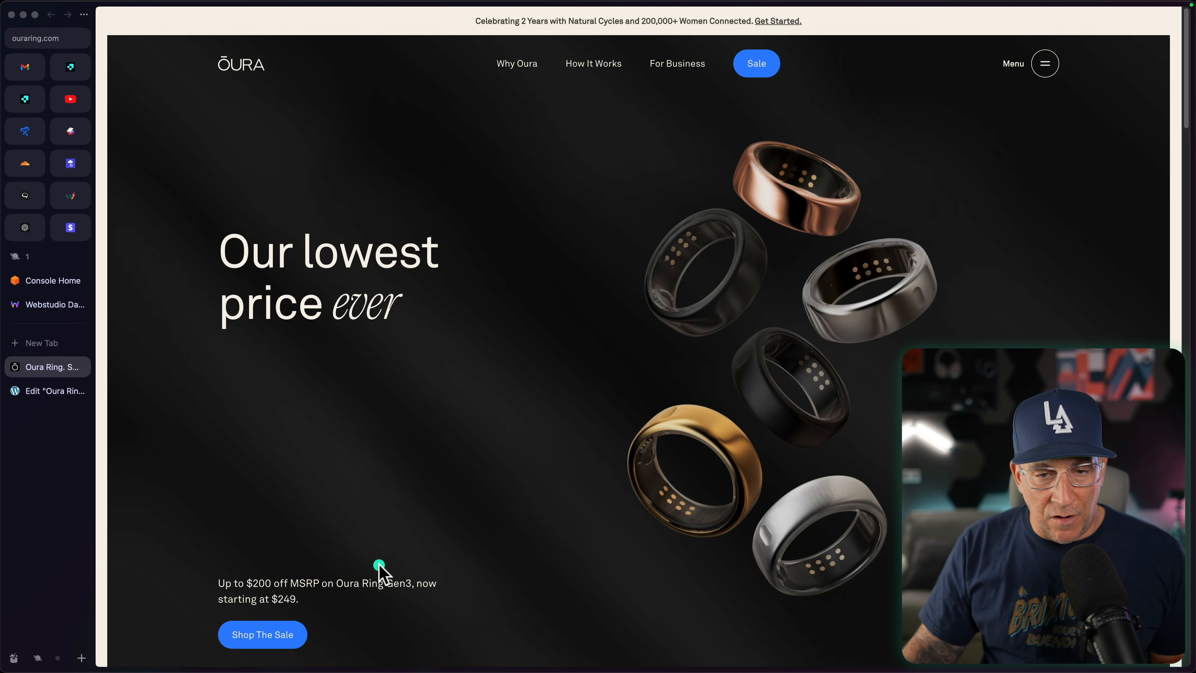
click(41, 390)
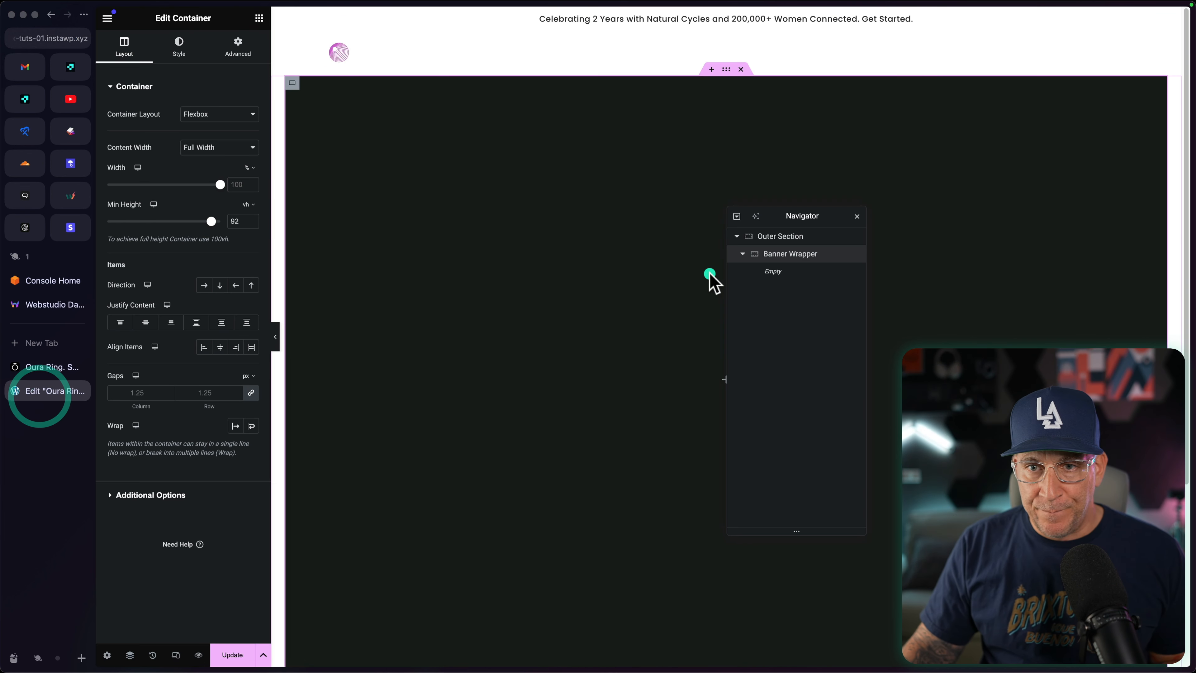
click(259, 18)
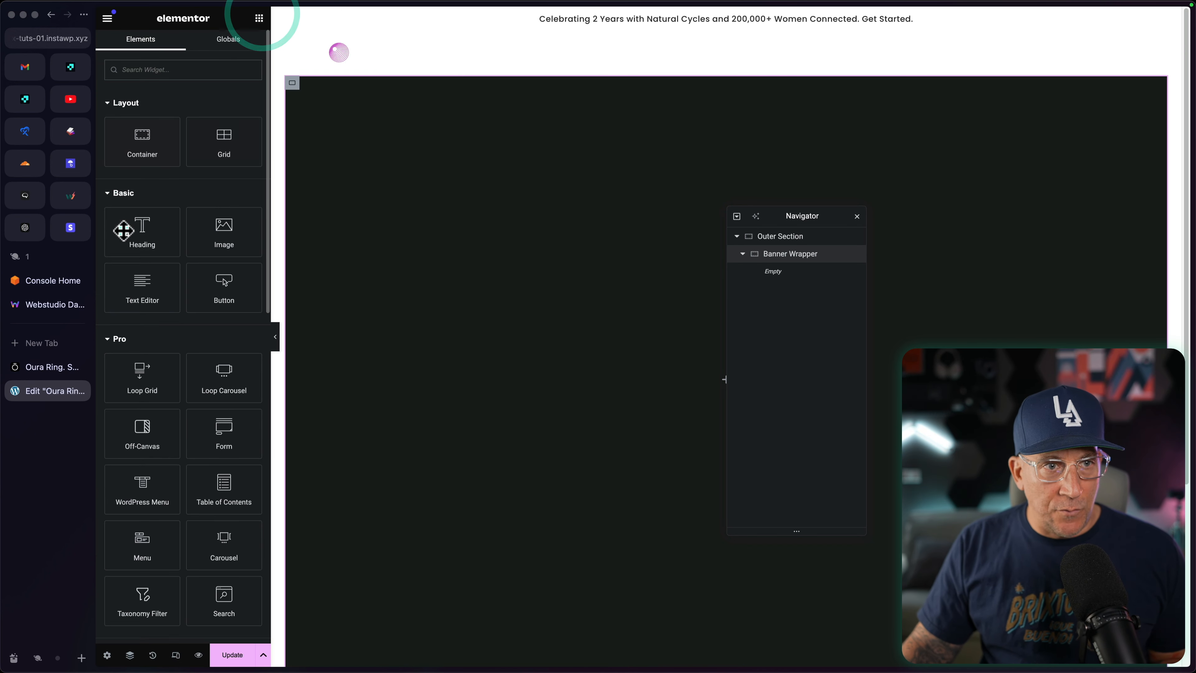
click(143, 246)
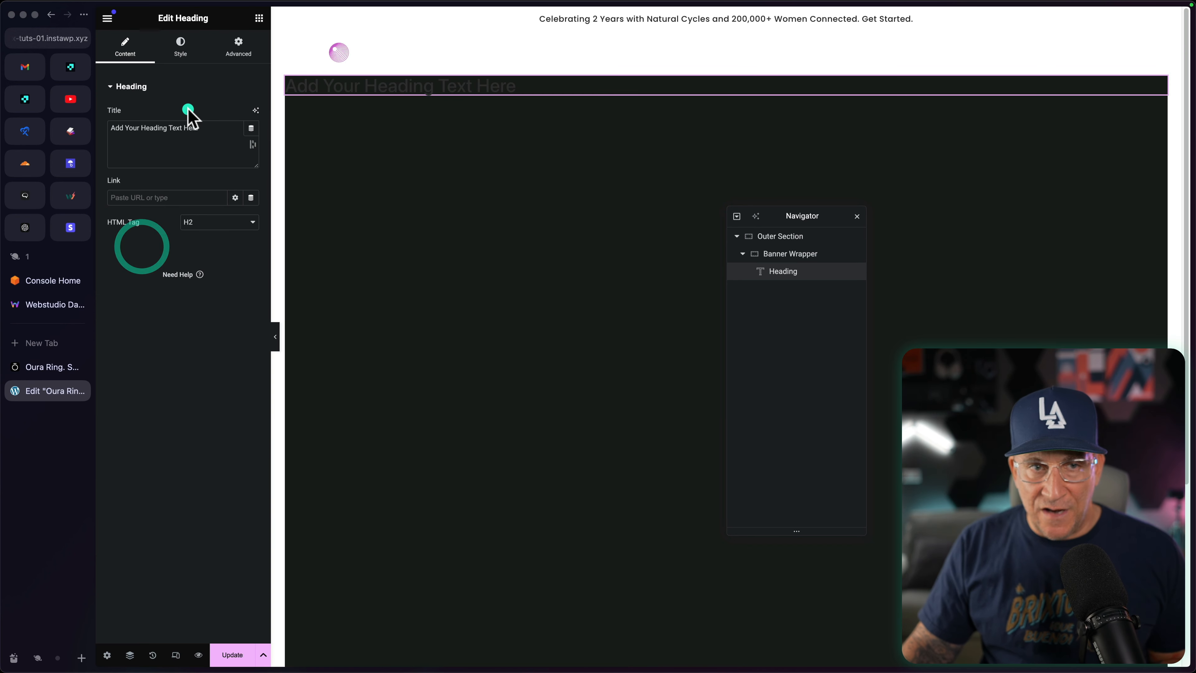
click(257, 19)
click(145, 141)
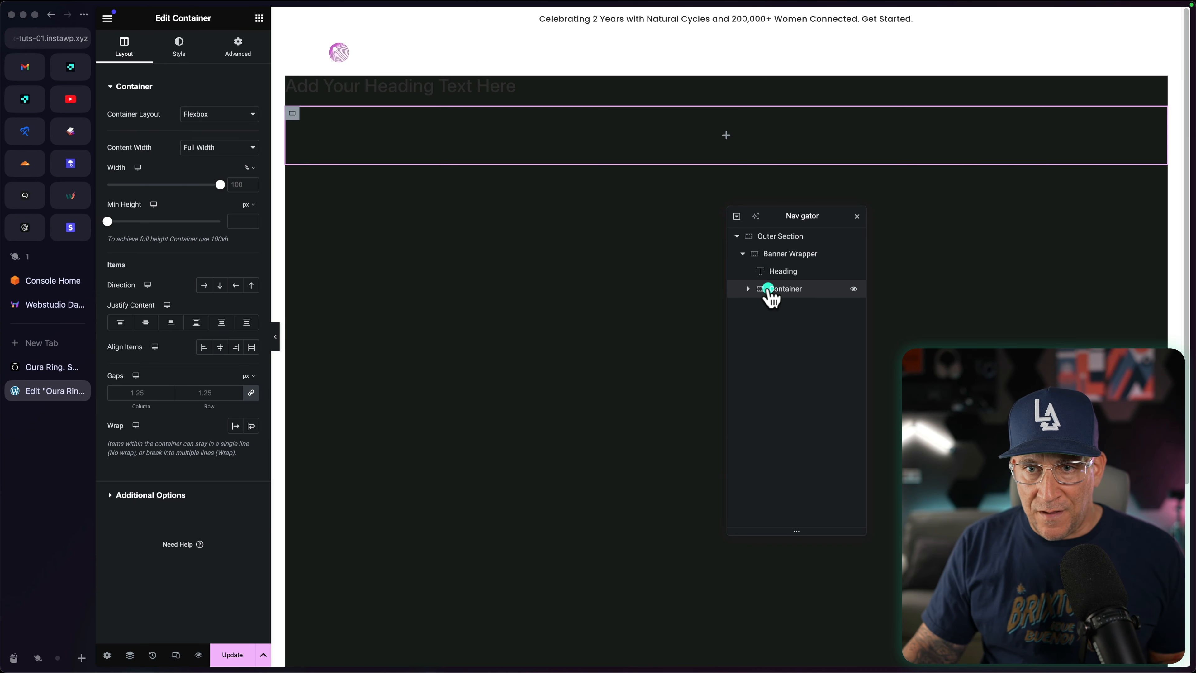
Step: Add a heading with the HTML tag p and a button inside the nested container
click(745, 289)
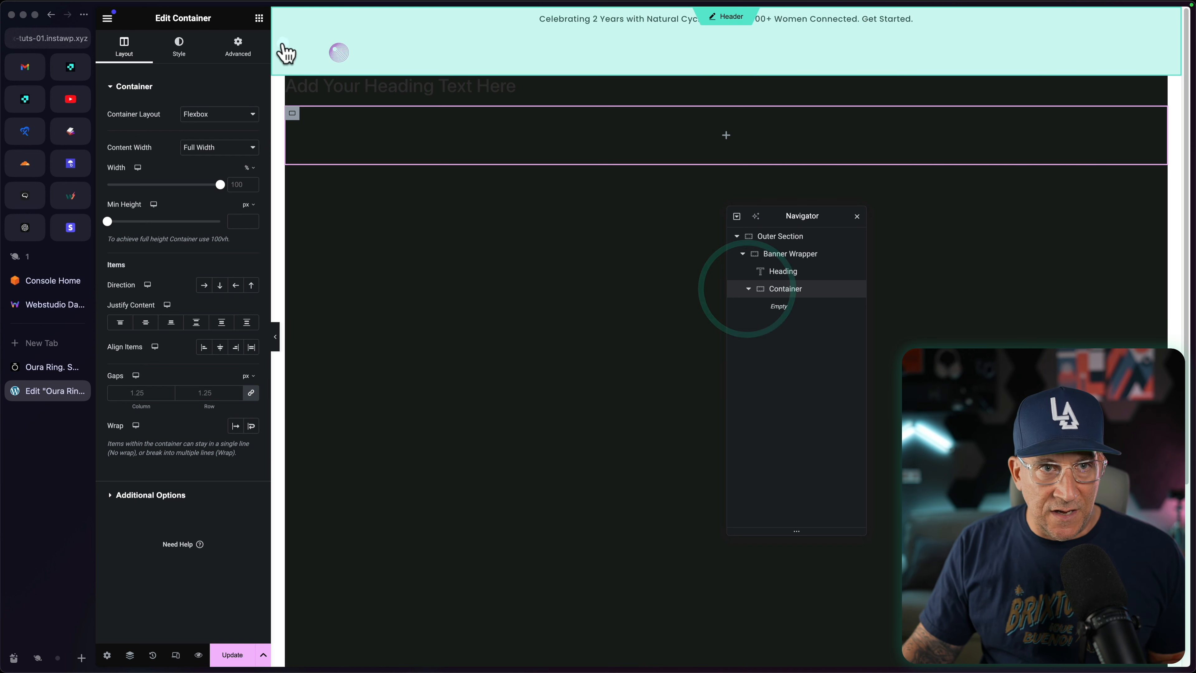
click(259, 18)
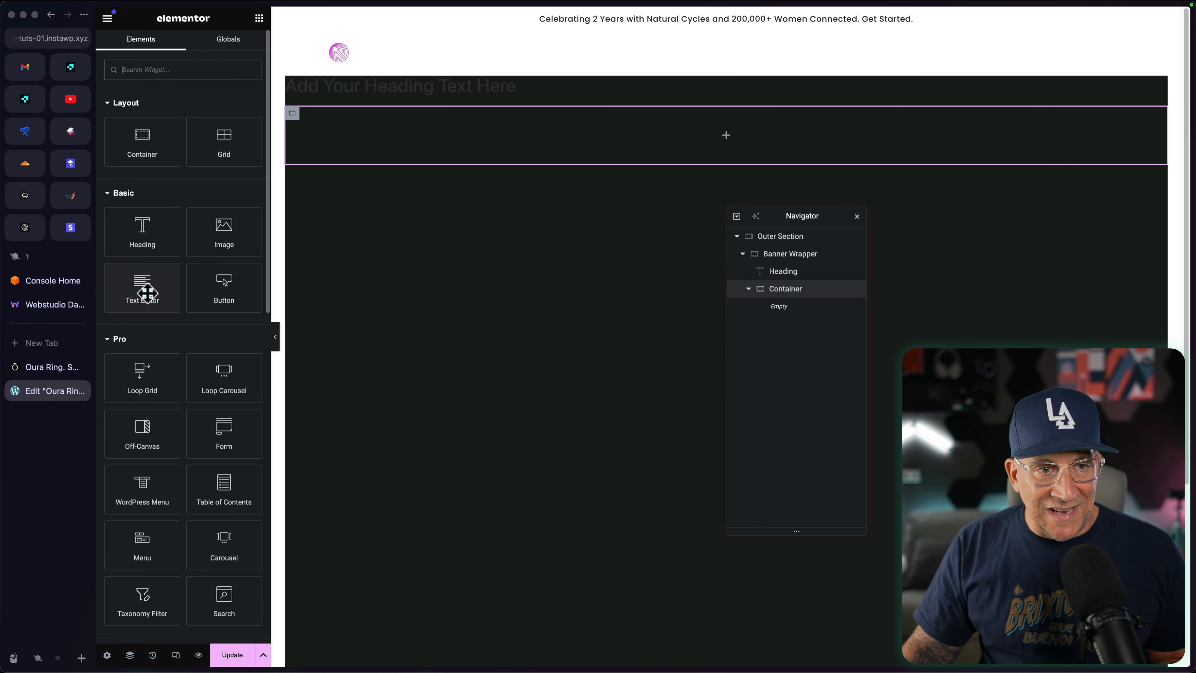
click(140, 246)
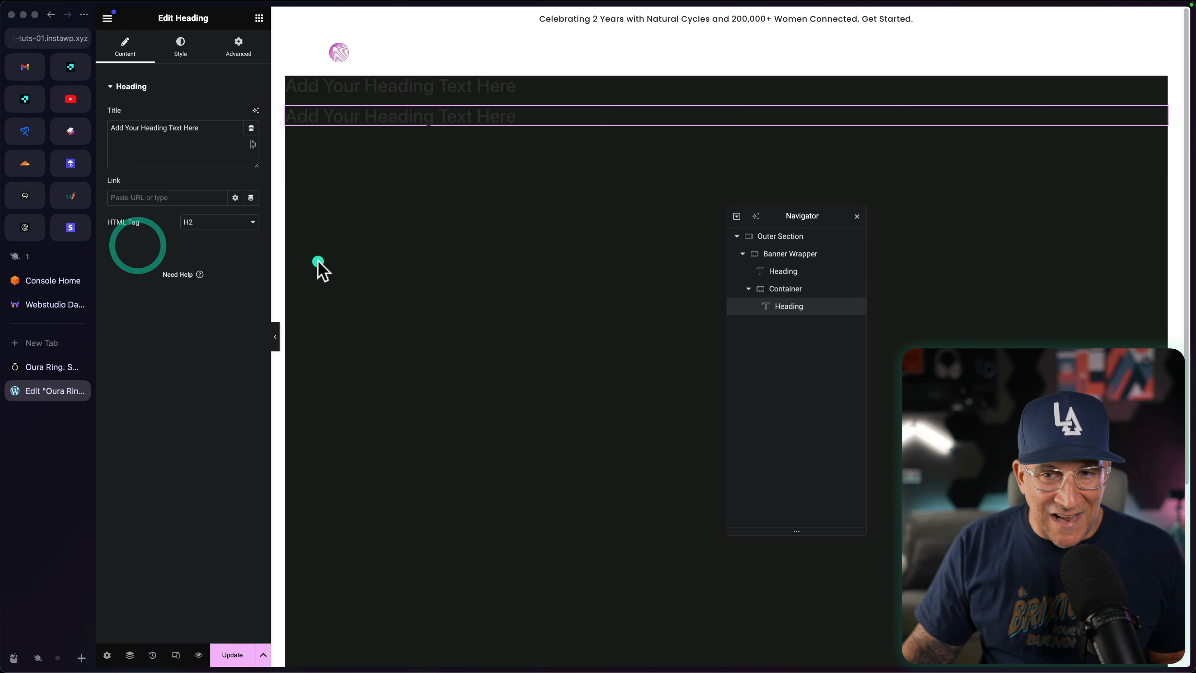
click(198, 222)
click(193, 311)
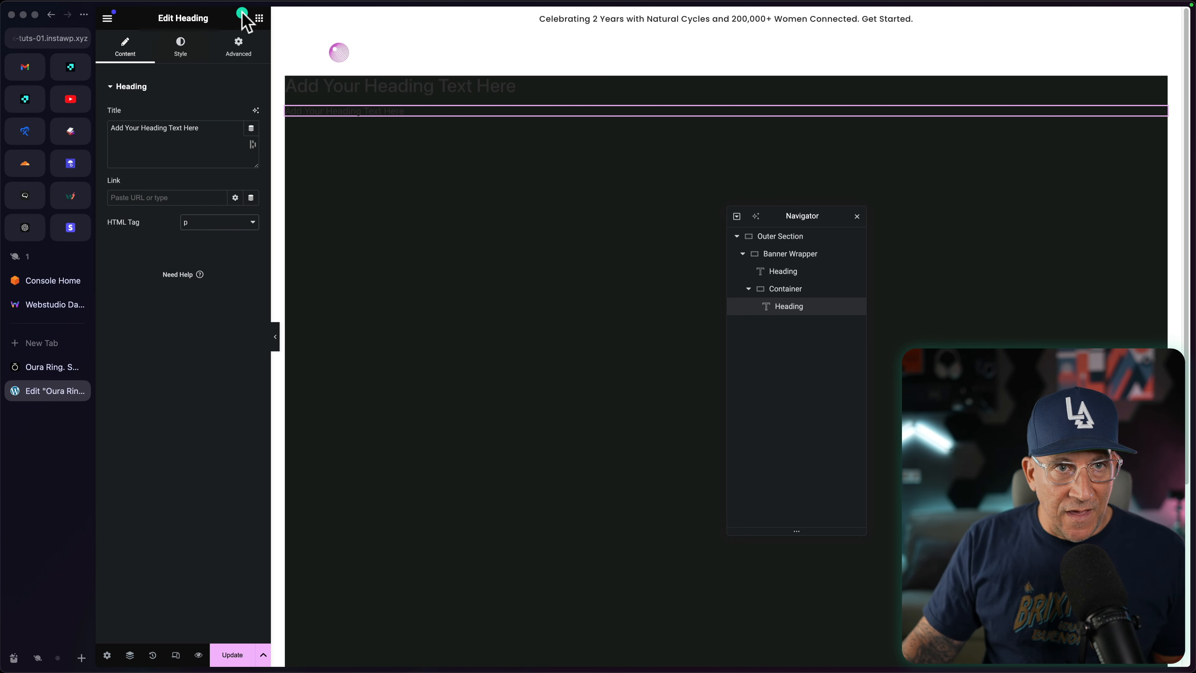
click(259, 18)
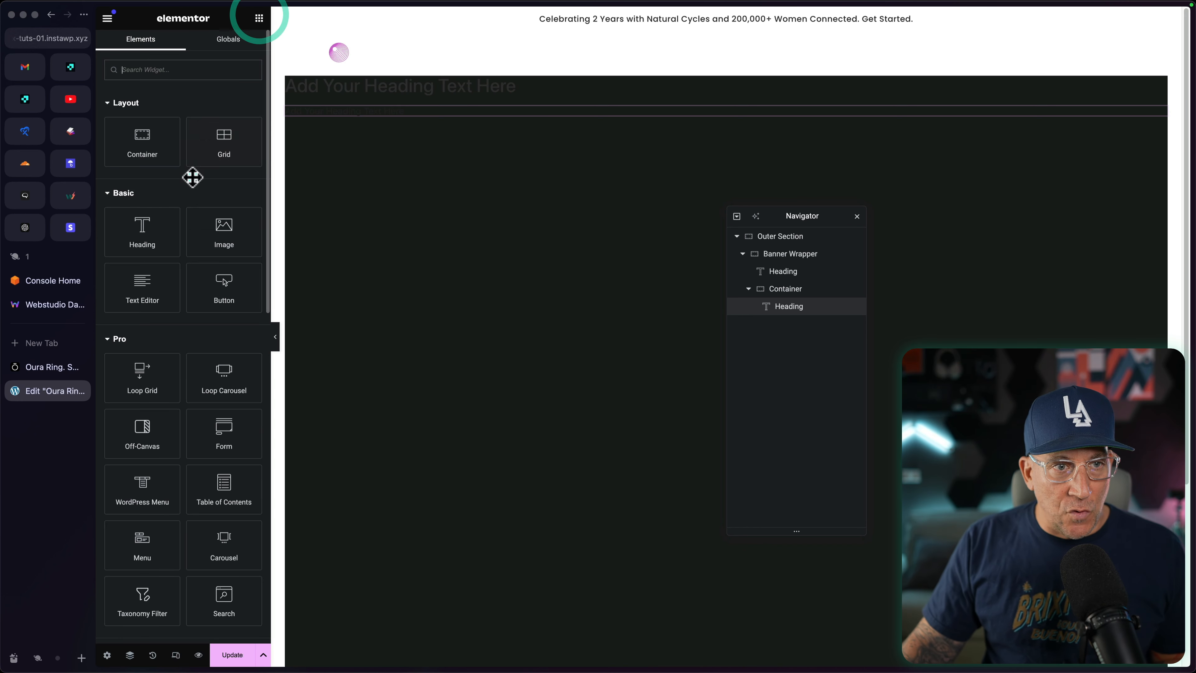
click(214, 300)
Step: Style Banner Wrapper's main heading with left alignment, the Header XL global font and the Primary White text color
click(790, 271)
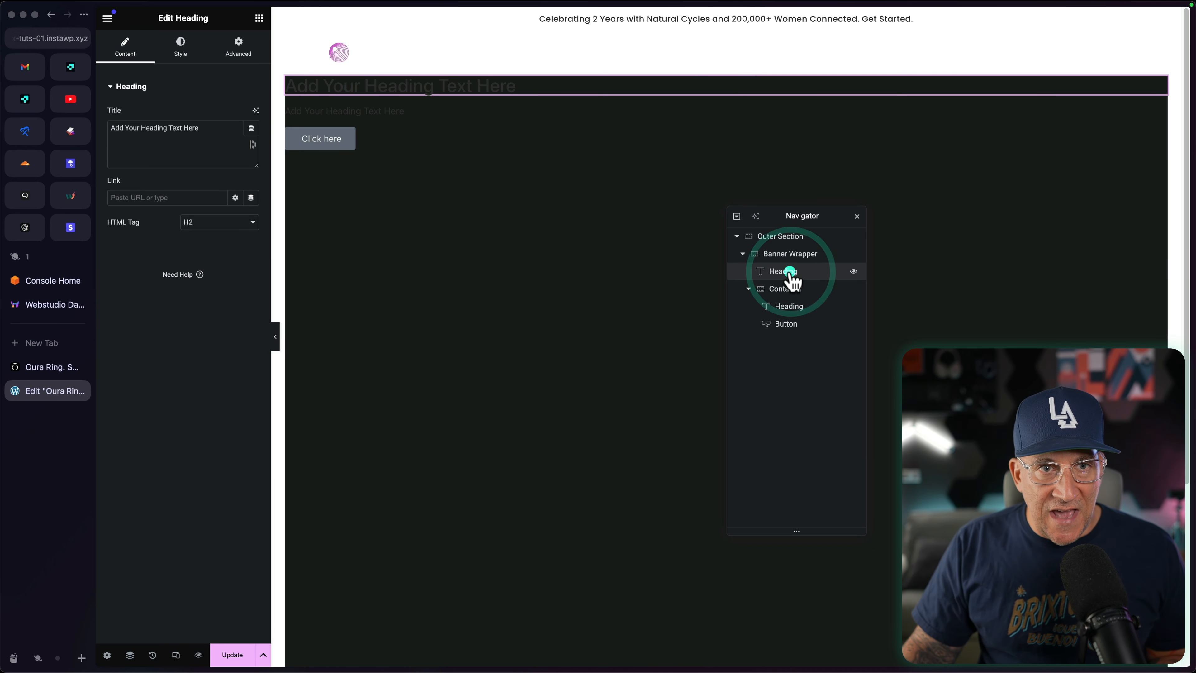
click(181, 49)
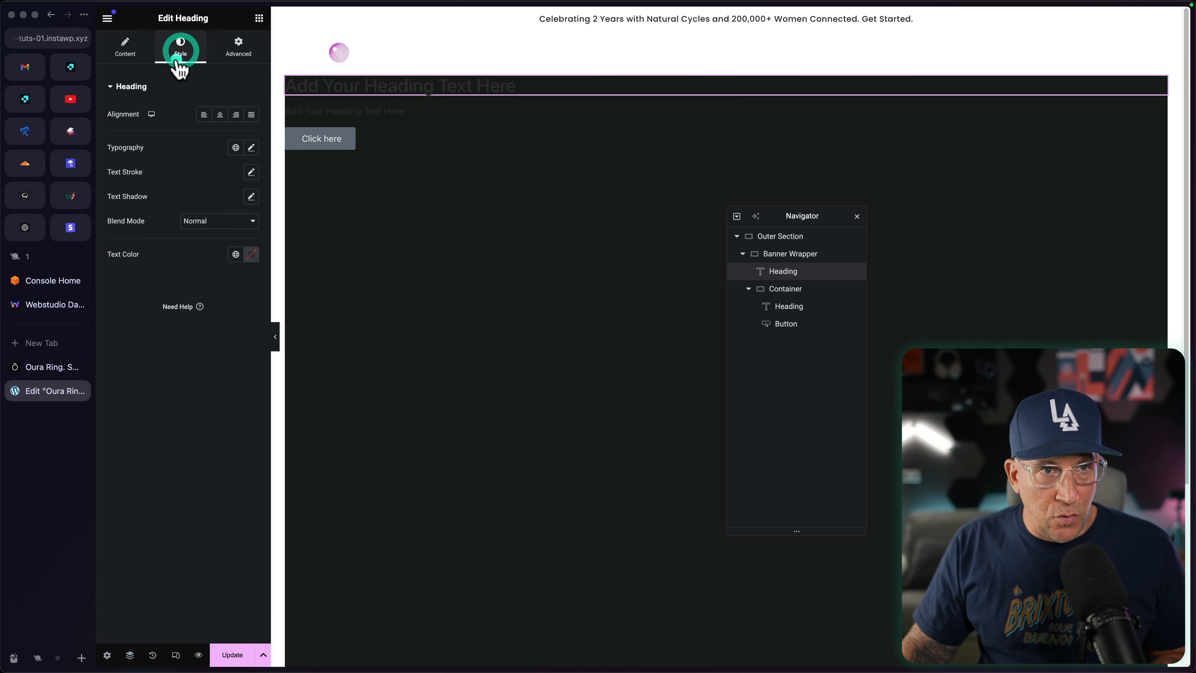
click(200, 115)
click(236, 147)
click(181, 208)
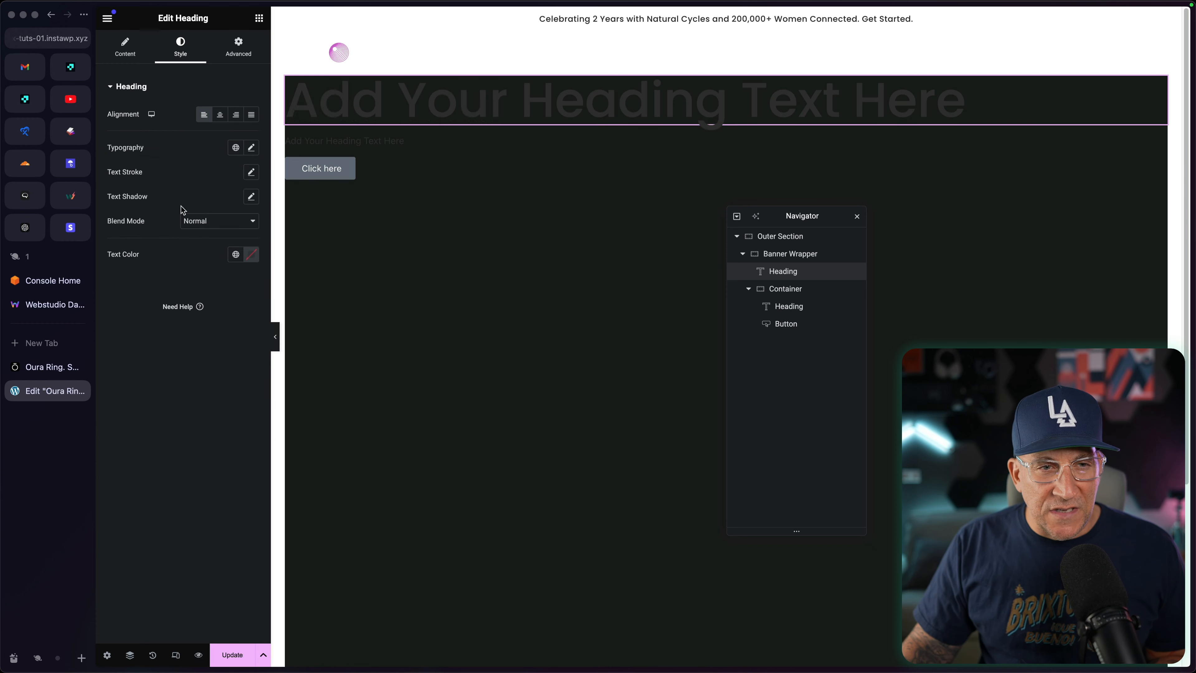
click(243, 172)
click(229, 246)
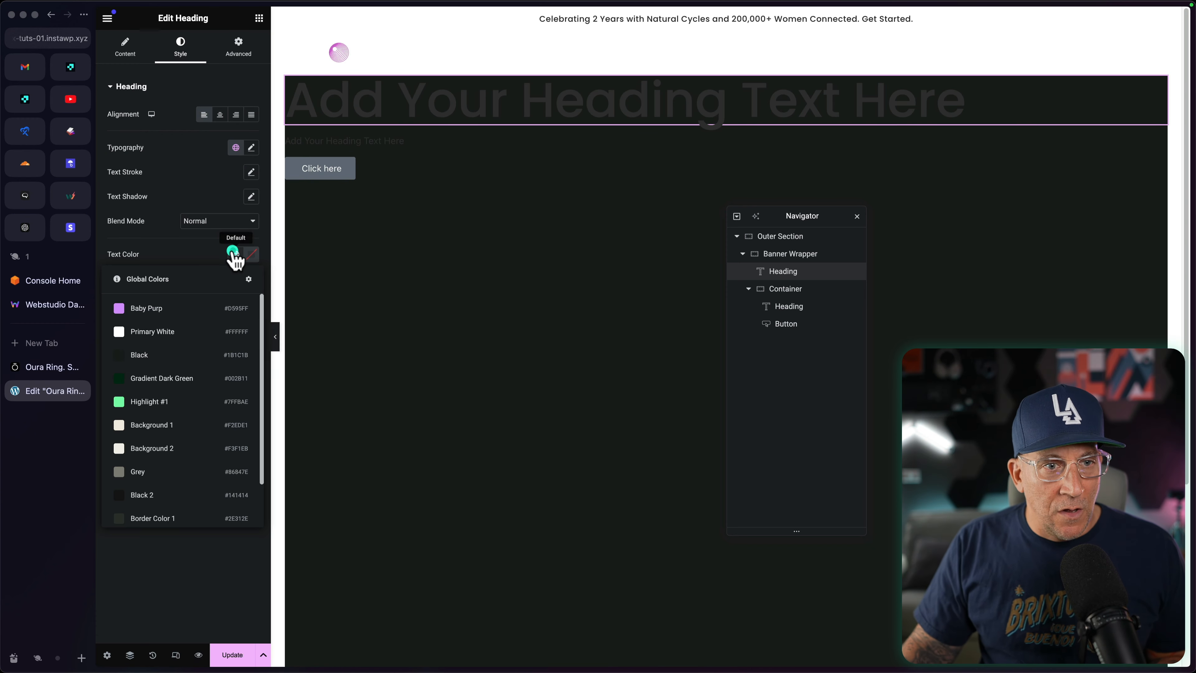
click(179, 330)
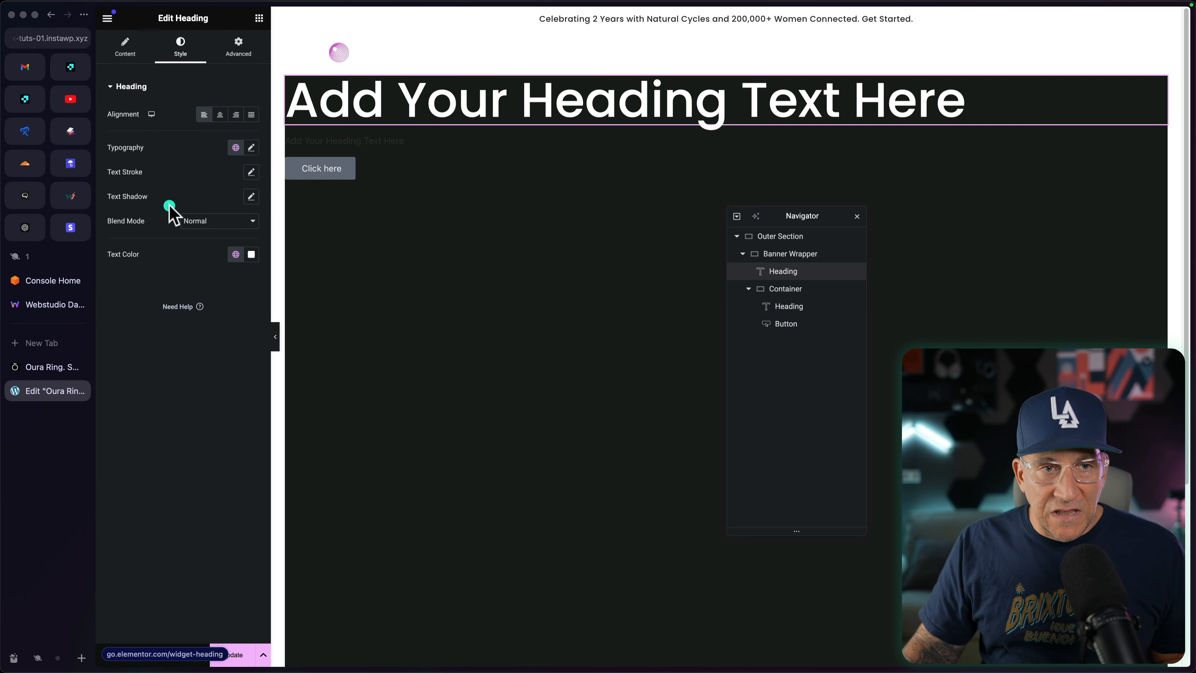
Step: Give the nested container's heading the Text M global font and the Primary White text color
click(788, 311)
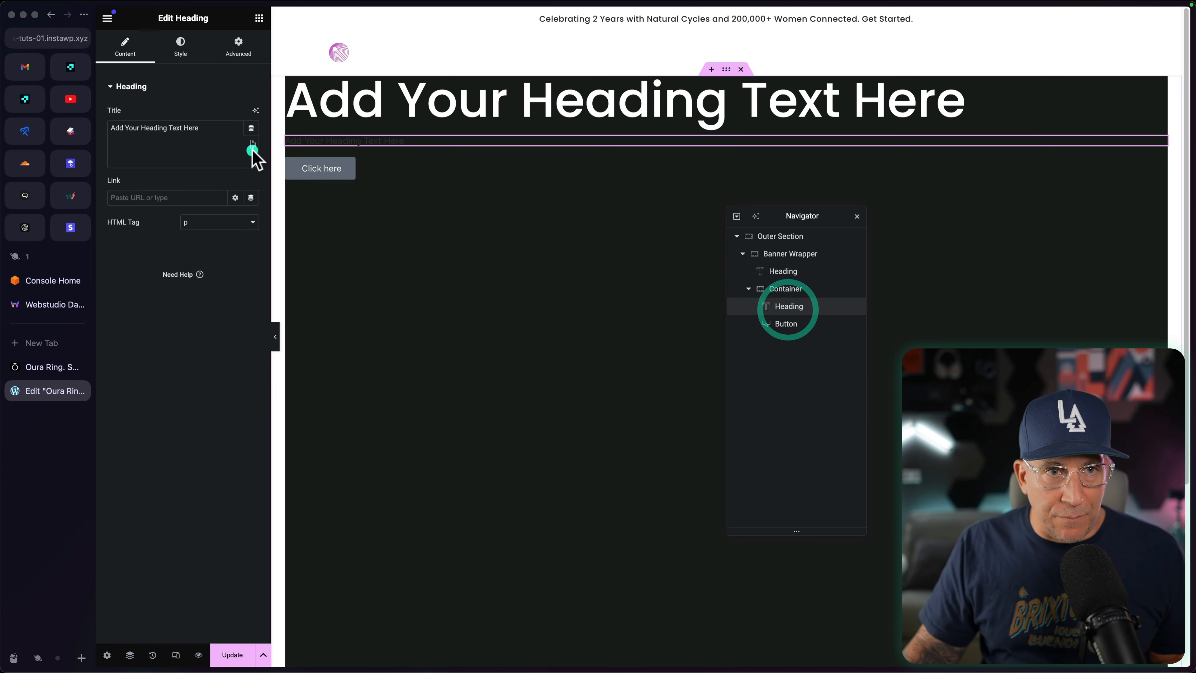
click(173, 56)
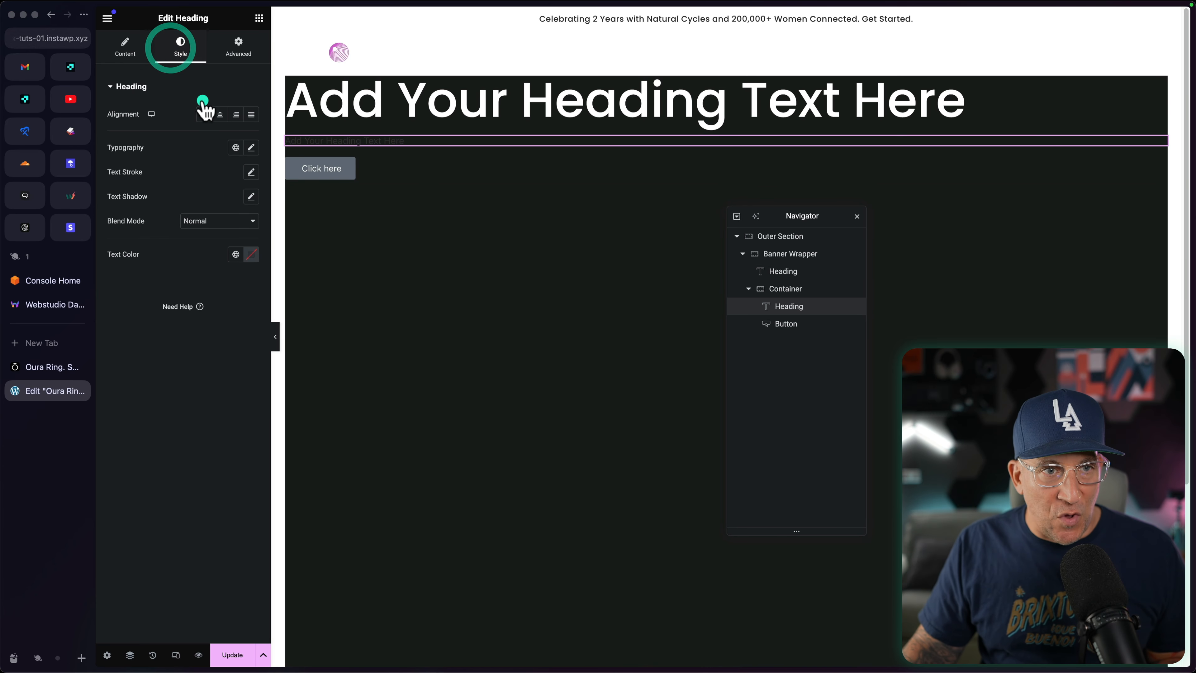
click(235, 147)
scroll(203, 273, down, 1)
scroll(198, 287, down, 3)
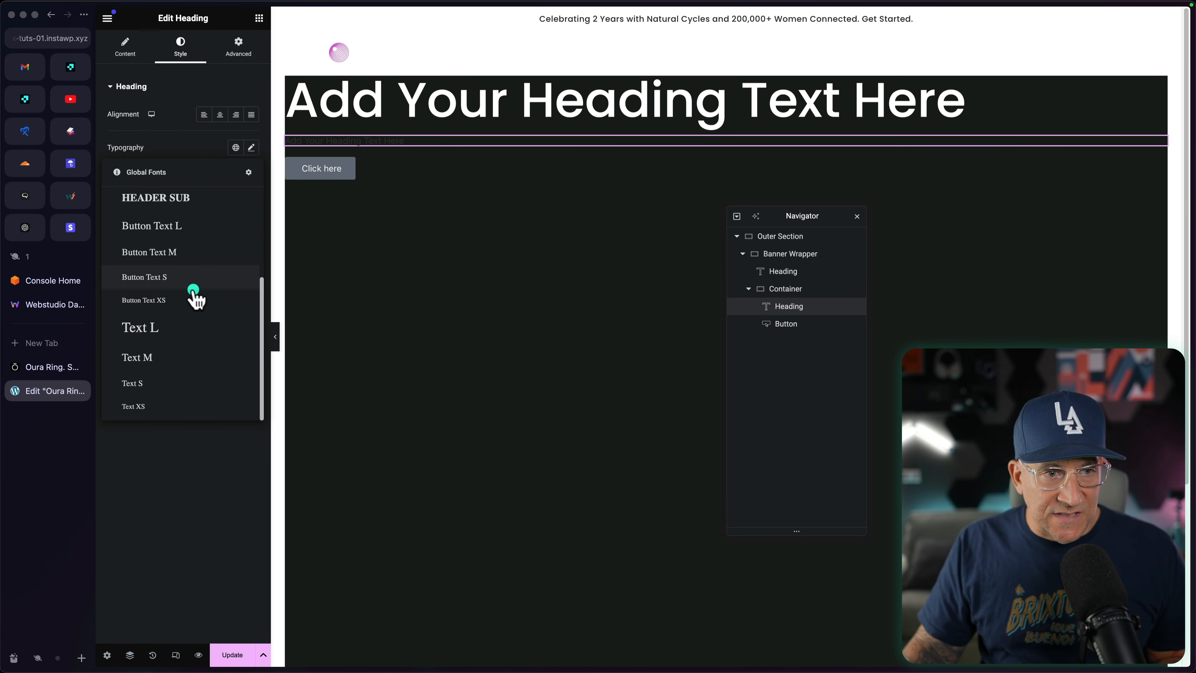
click(168, 355)
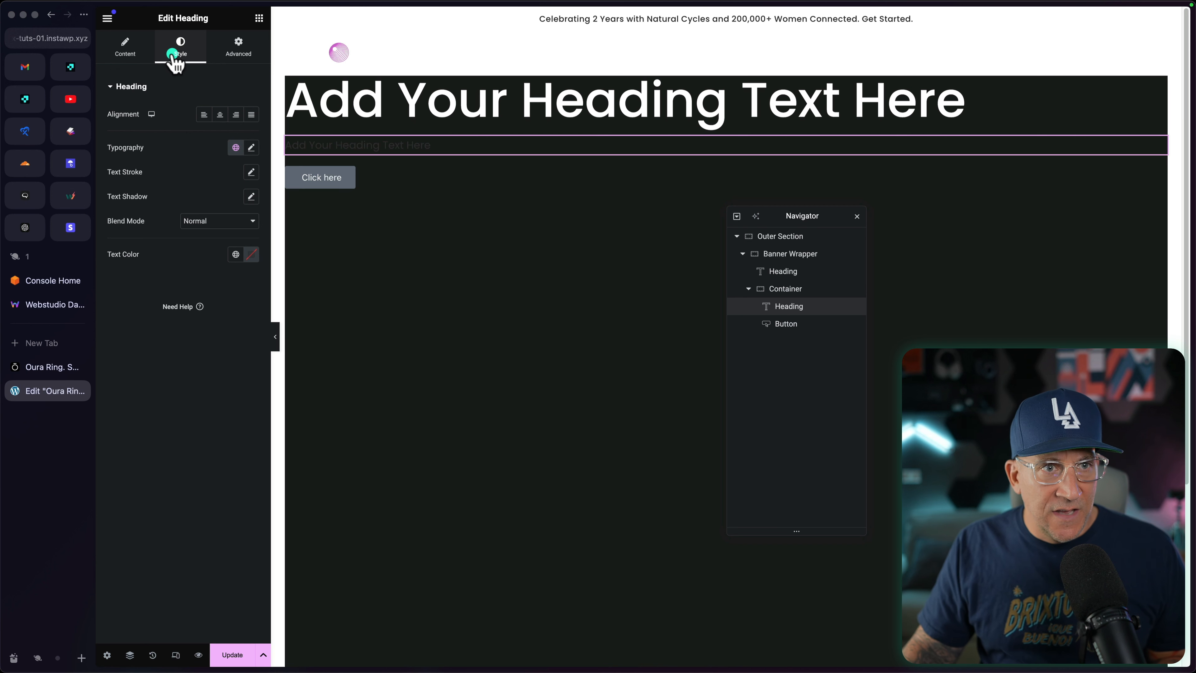
click(237, 254)
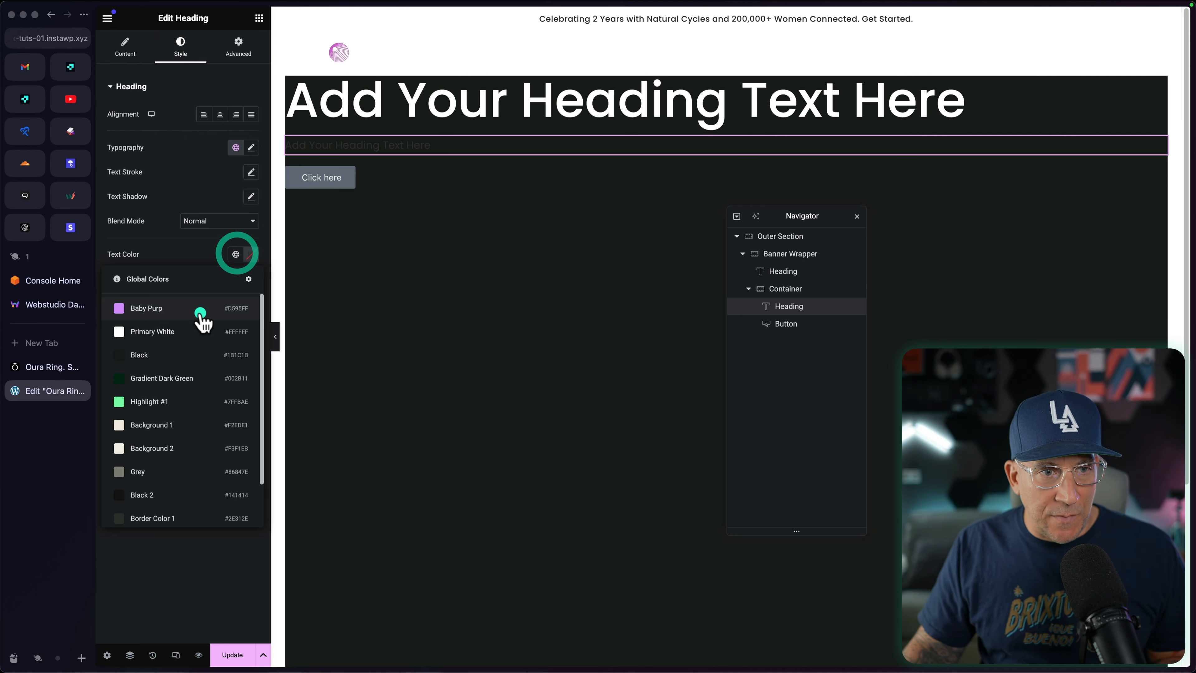
click(189, 331)
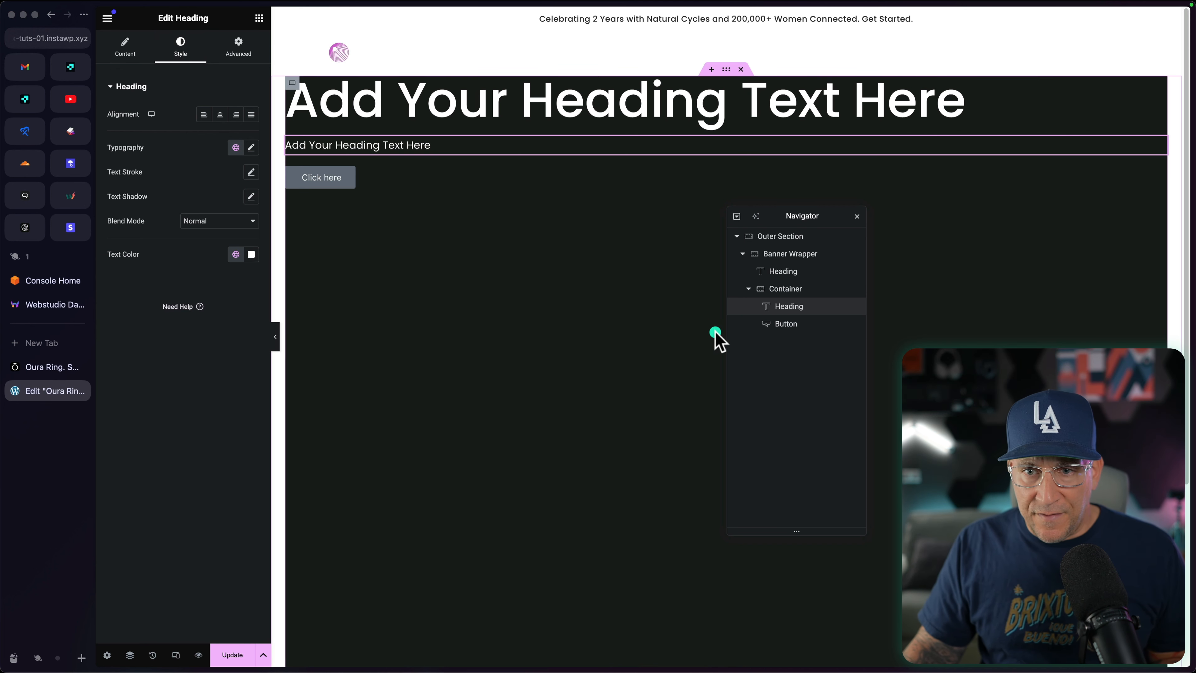
Step: Style the button with a global button-text font, a Baby Purp background color and Black text
click(791, 324)
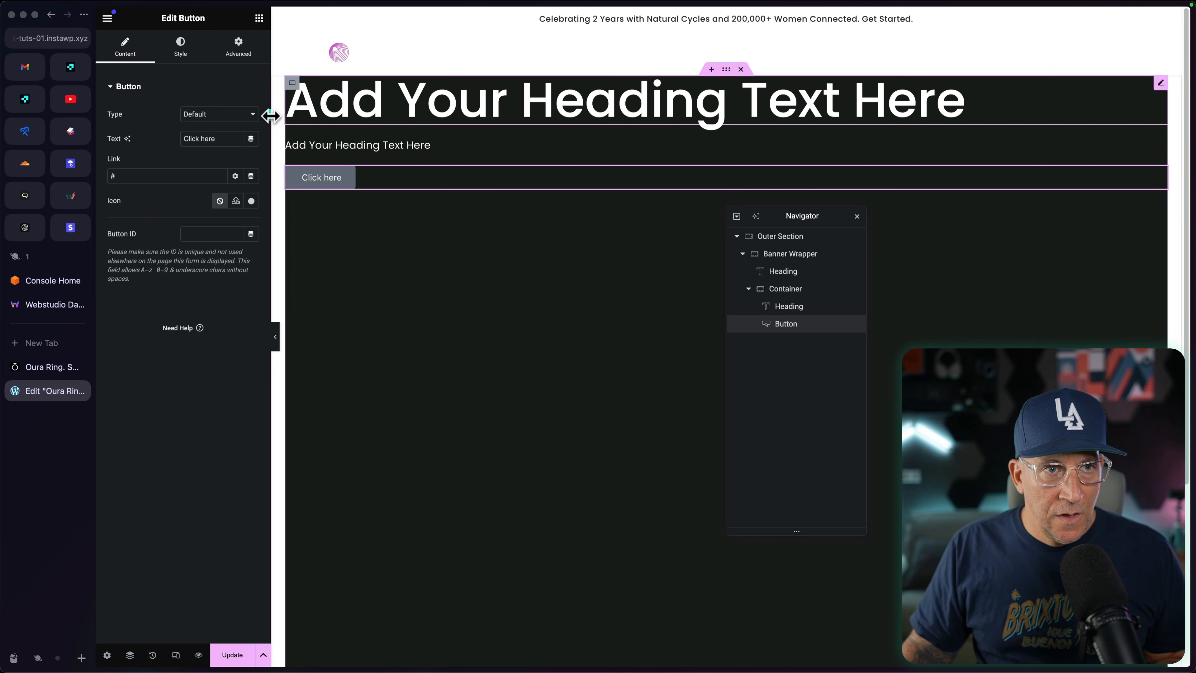
click(180, 43)
click(235, 139)
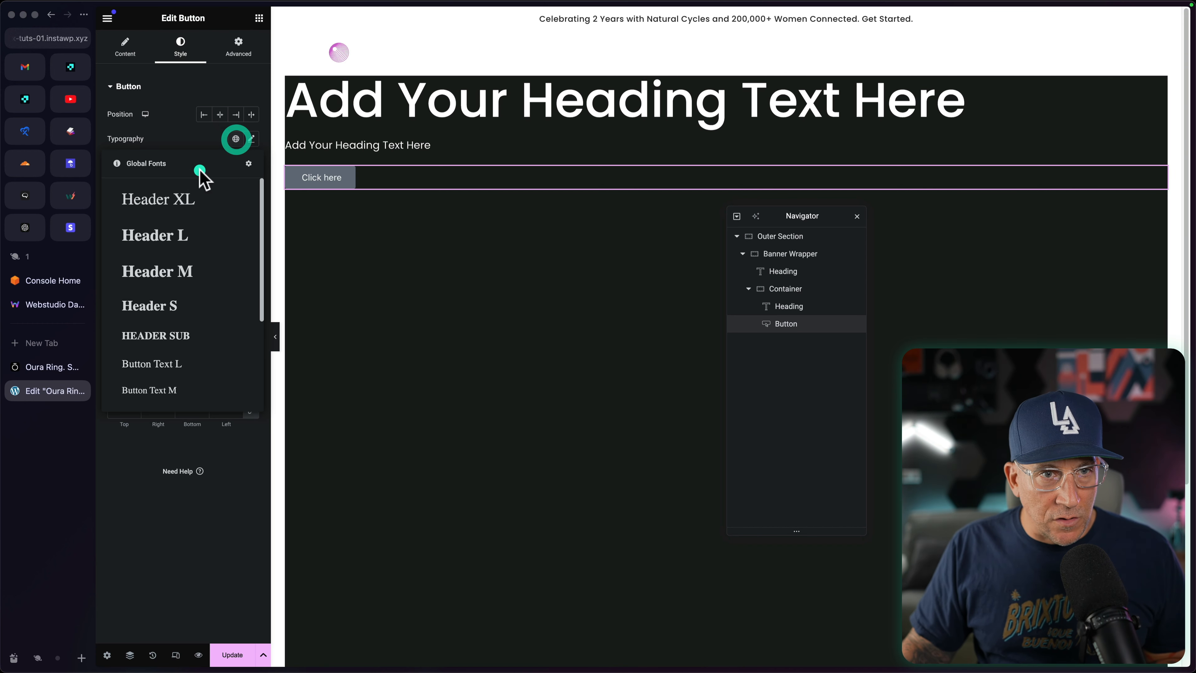
click(181, 377)
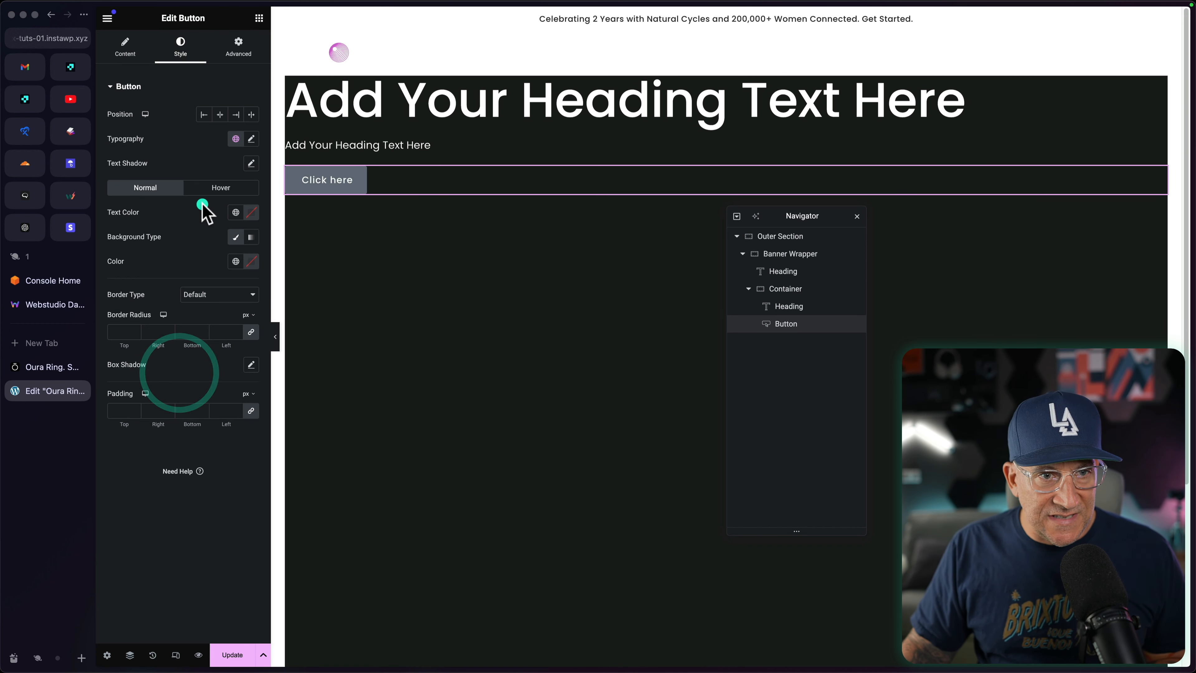
click(231, 260)
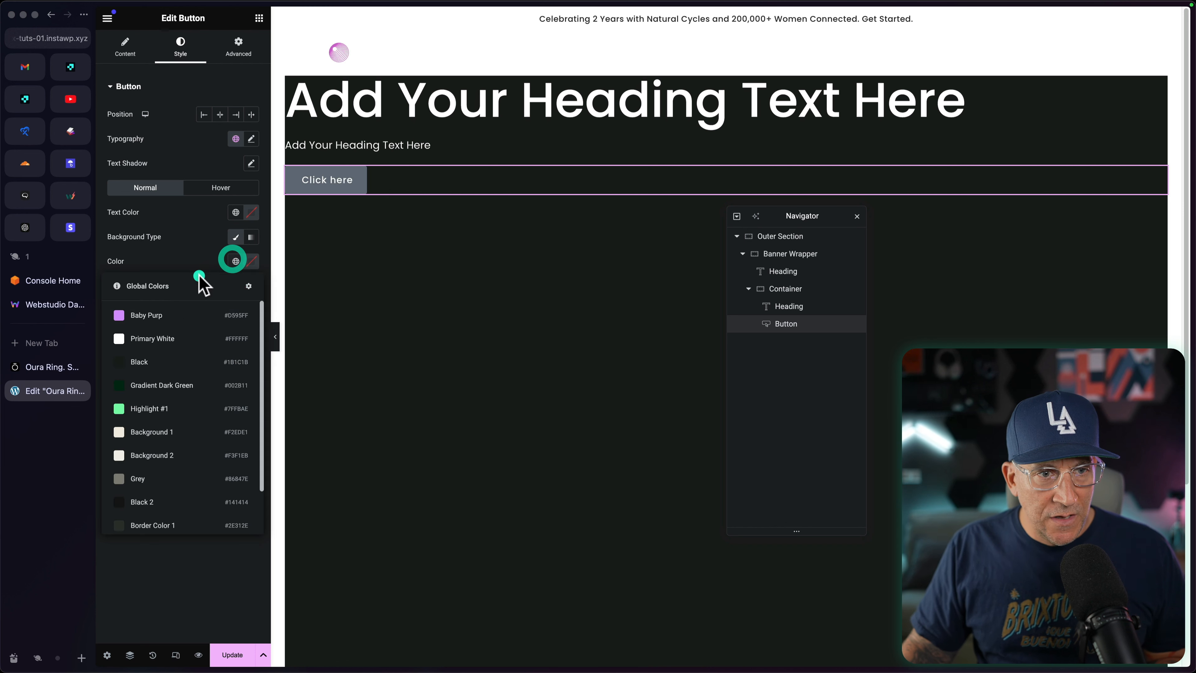
click(157, 311)
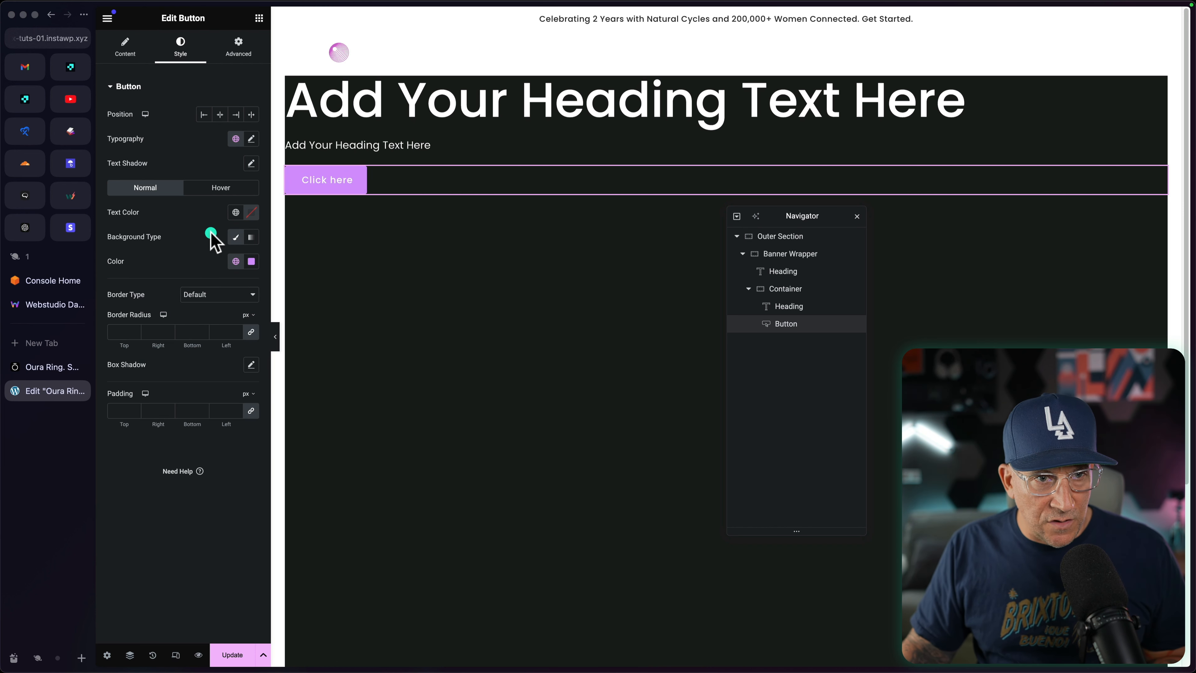
click(236, 212)
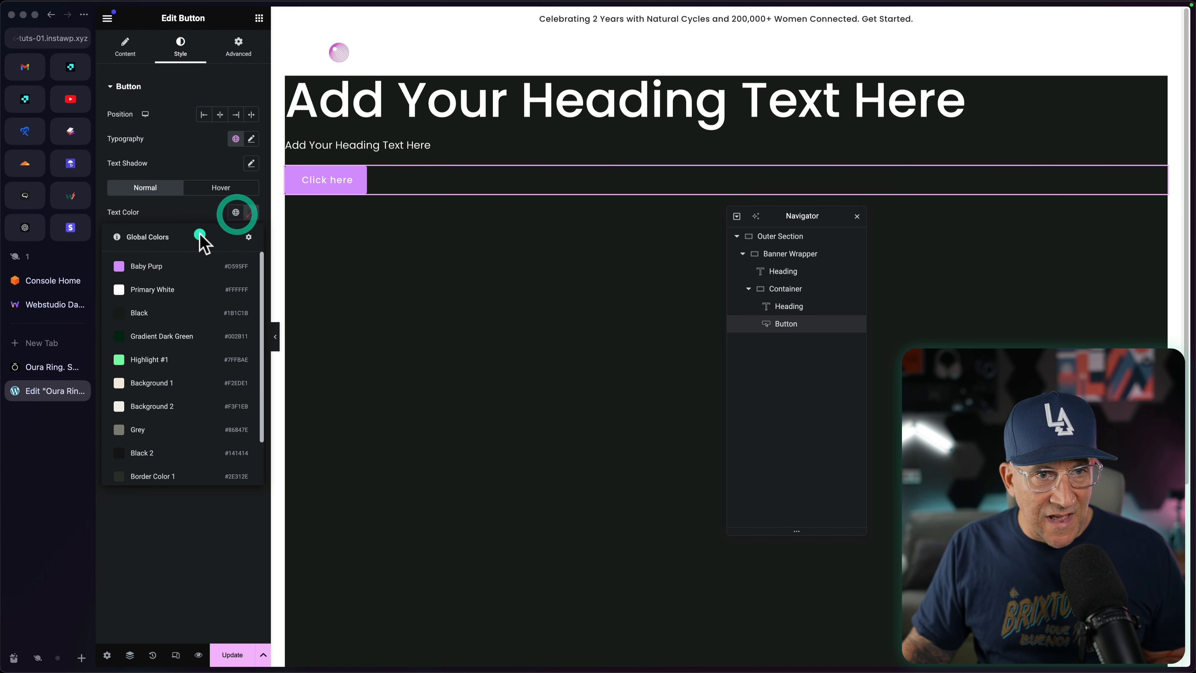
click(170, 310)
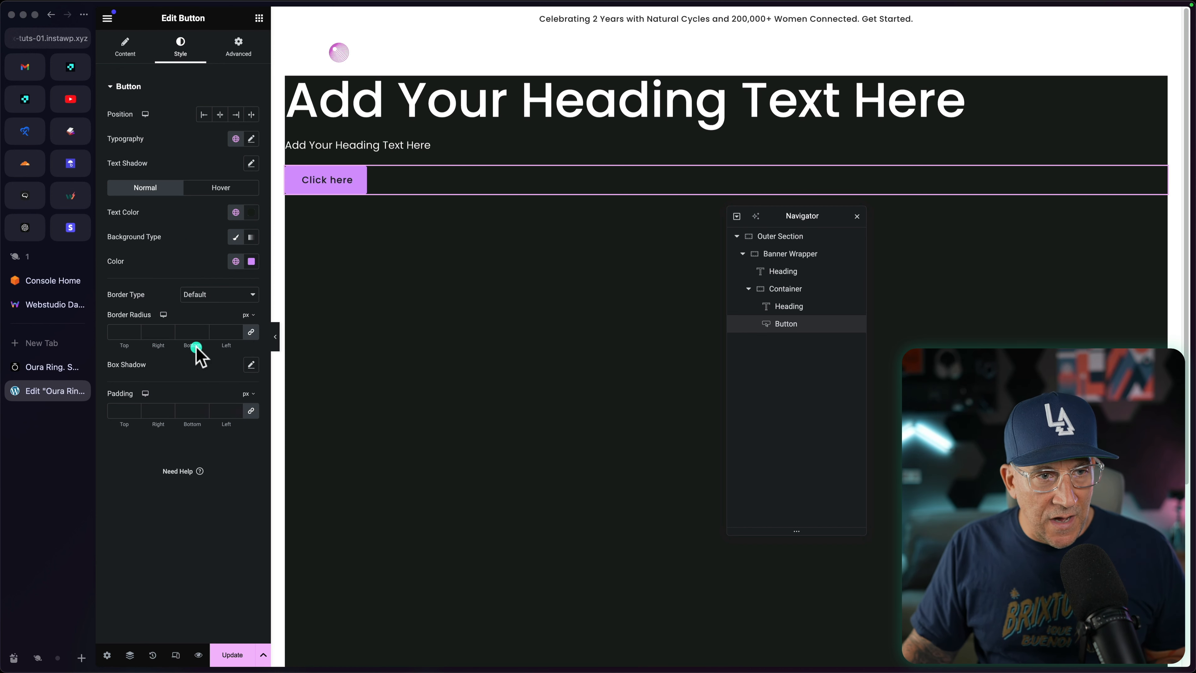
Step: Round all four button corners with a 50 px border radius and save the page
click(220, 332)
text(50)
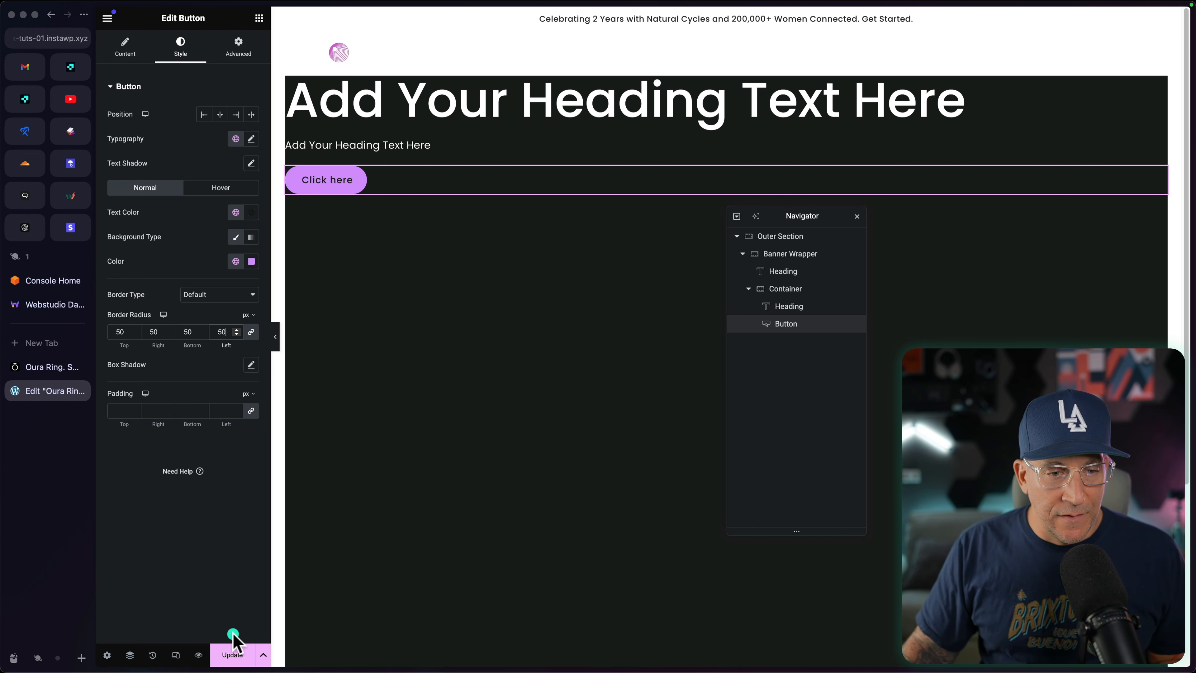
click(232, 653)
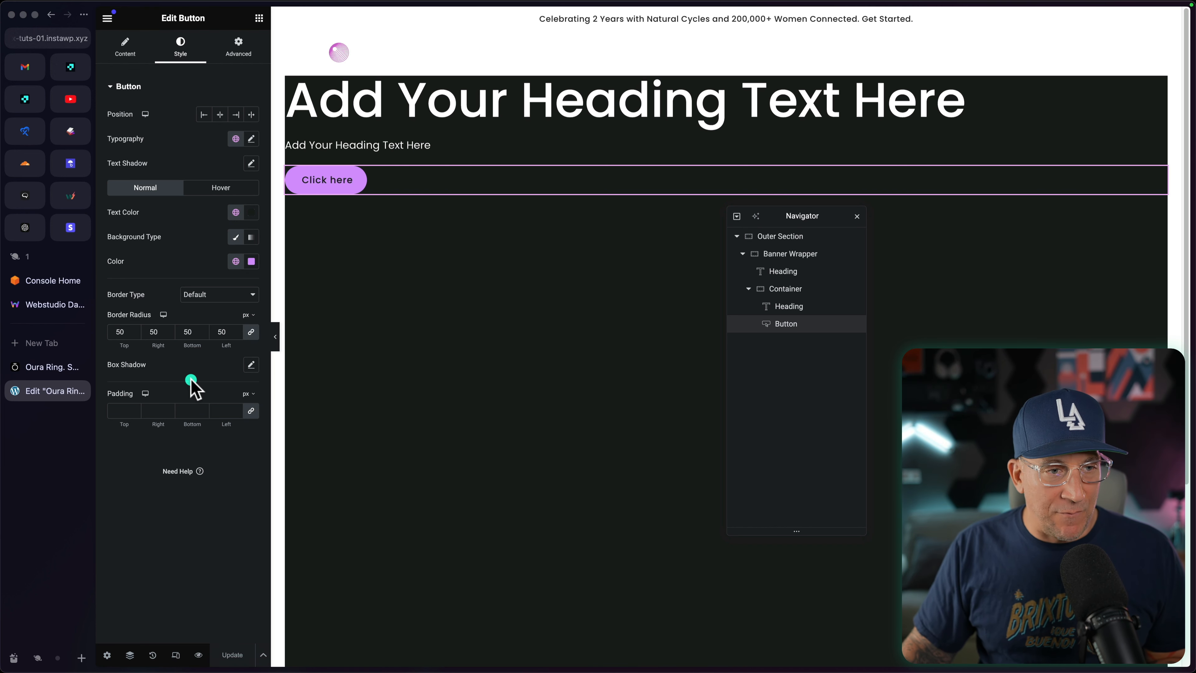
Step: Copy the headline "Our lowest price ever" from the Oura page and replace the main heading's title with it
click(80, 369)
drag(399, 306, 227, 241)
right_click(253, 244)
click(279, 271)
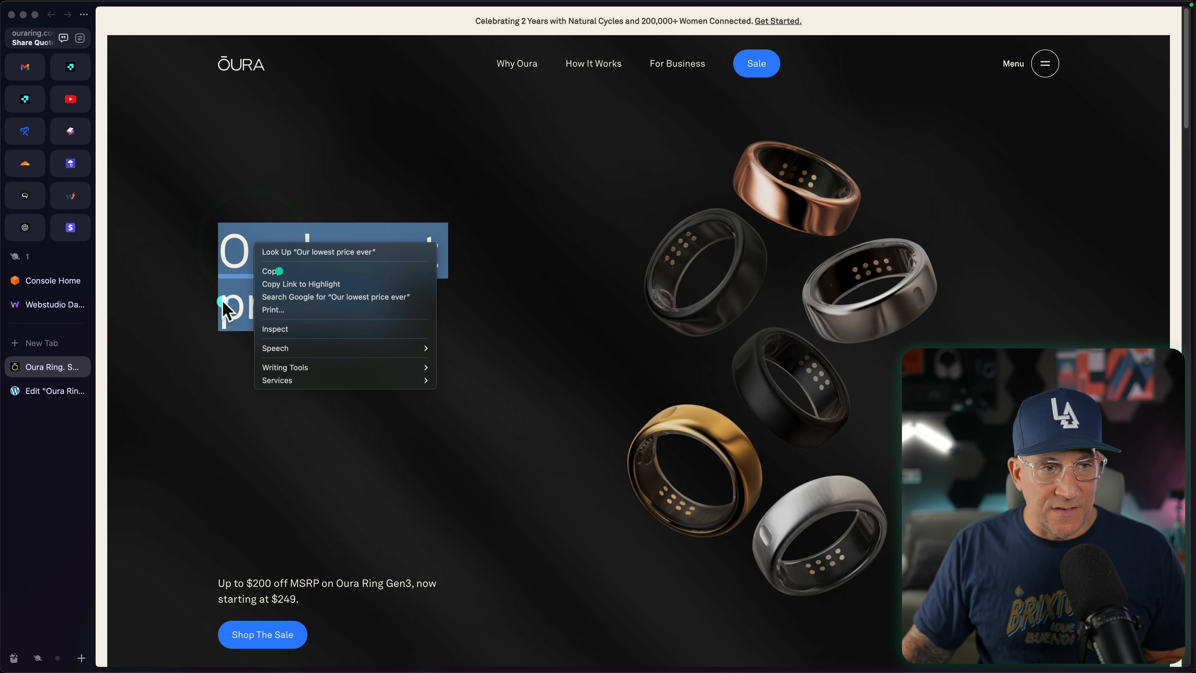
click(38, 394)
click(366, 103)
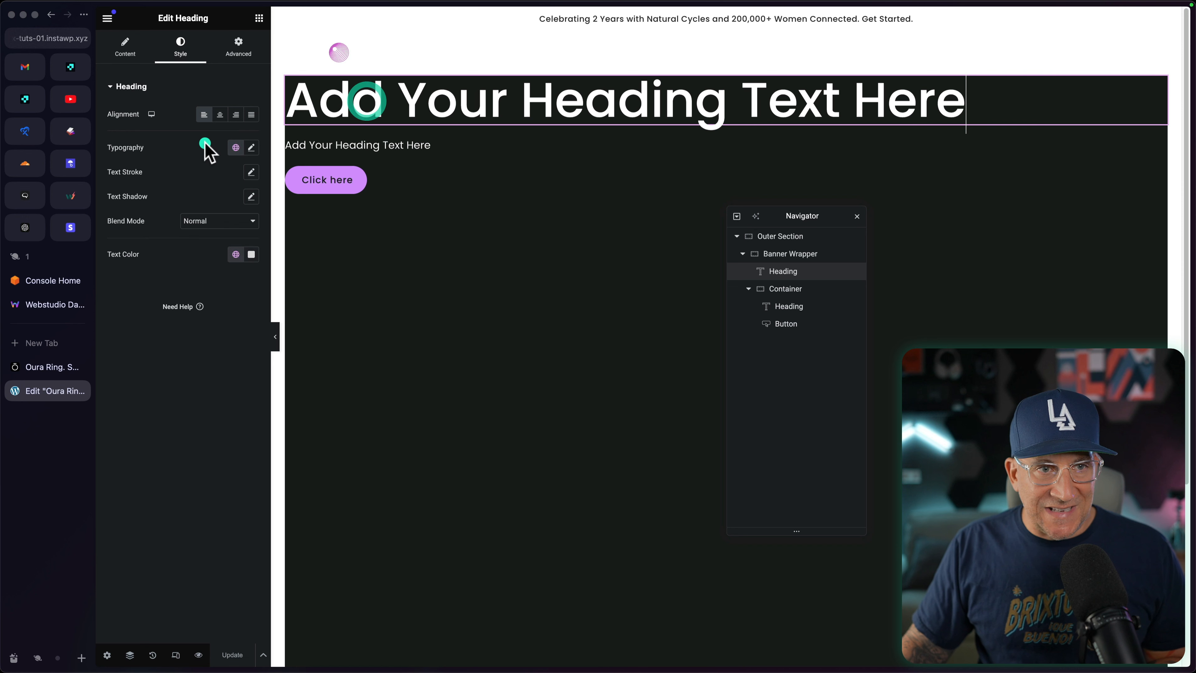
click(123, 60)
triple_click(113, 128)
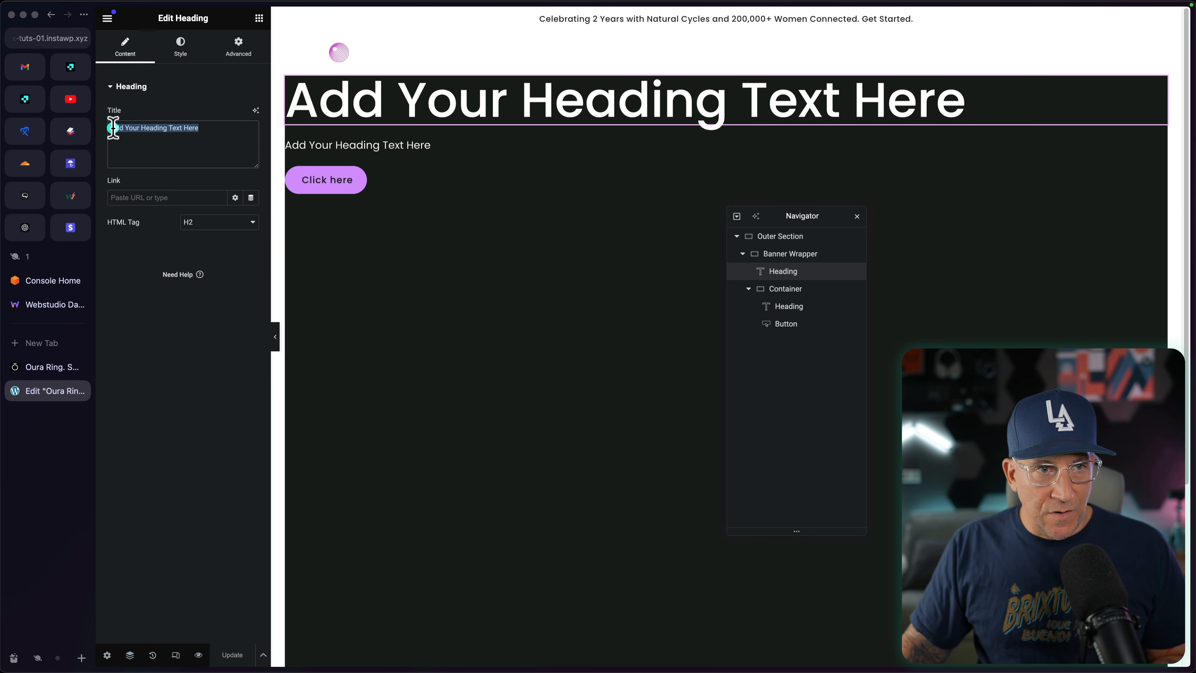
key(cmd+v)
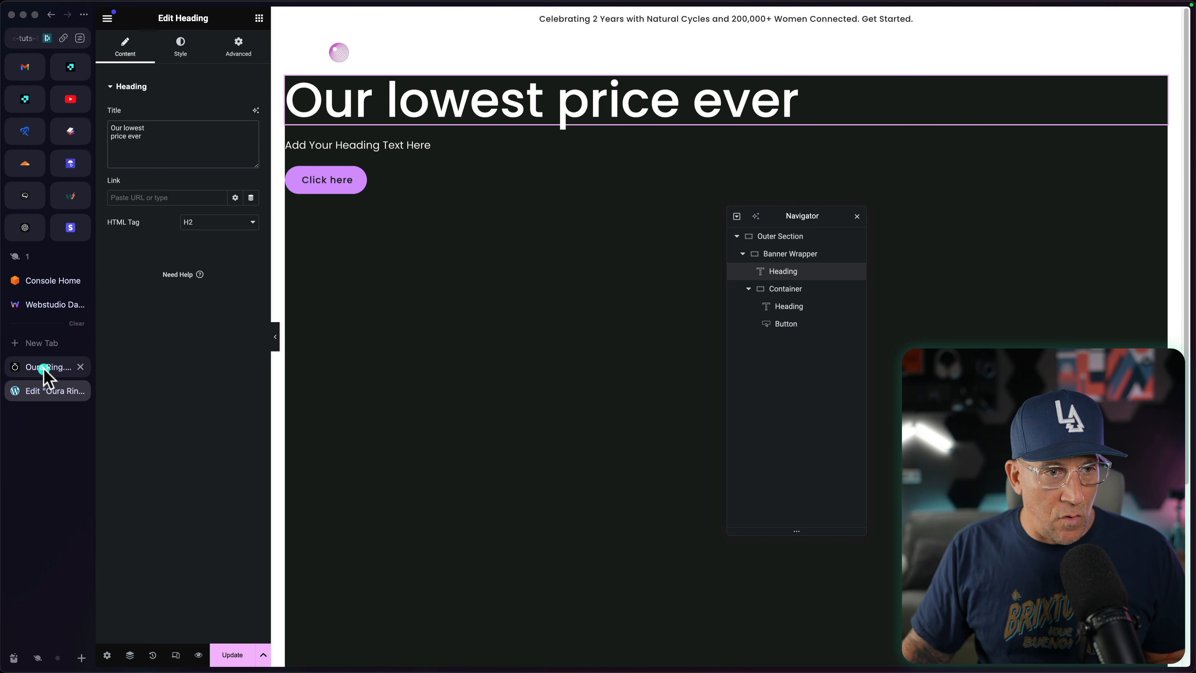
Step: Copy the offer text "Up to $200 off MSRP on Oura Ring Gen3, now starting at $249." from the Oura page into the nested heading's title
click(47, 367)
drag(308, 600, 213, 586)
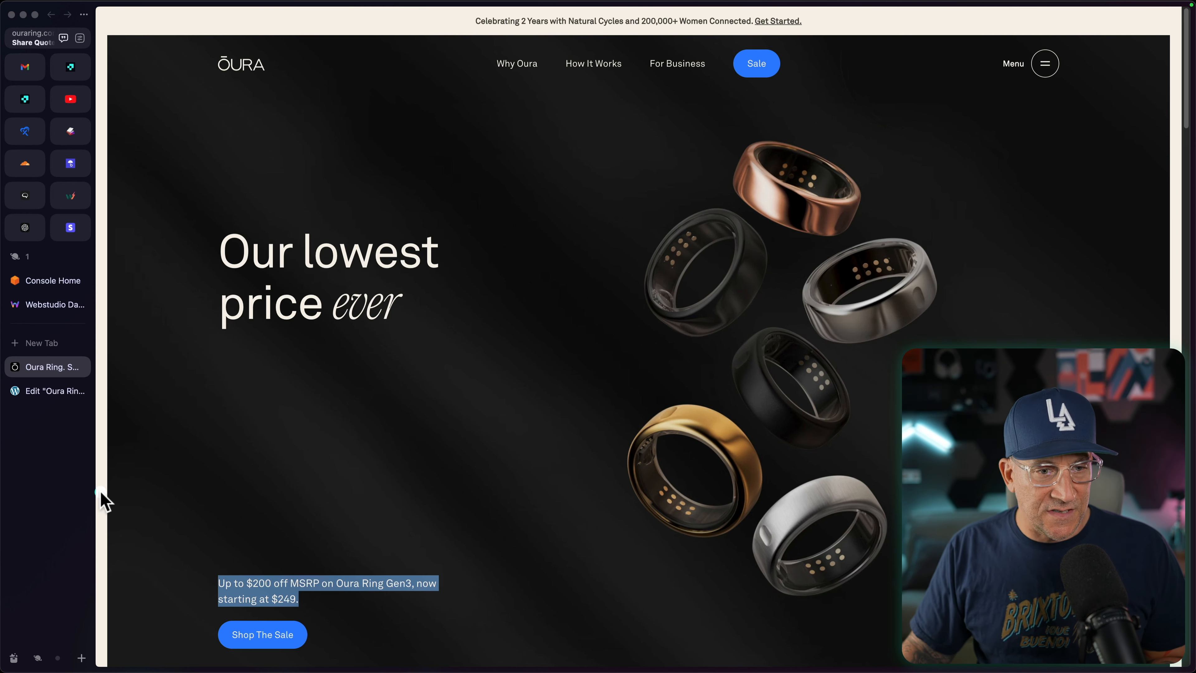
click(41, 400)
click(385, 147)
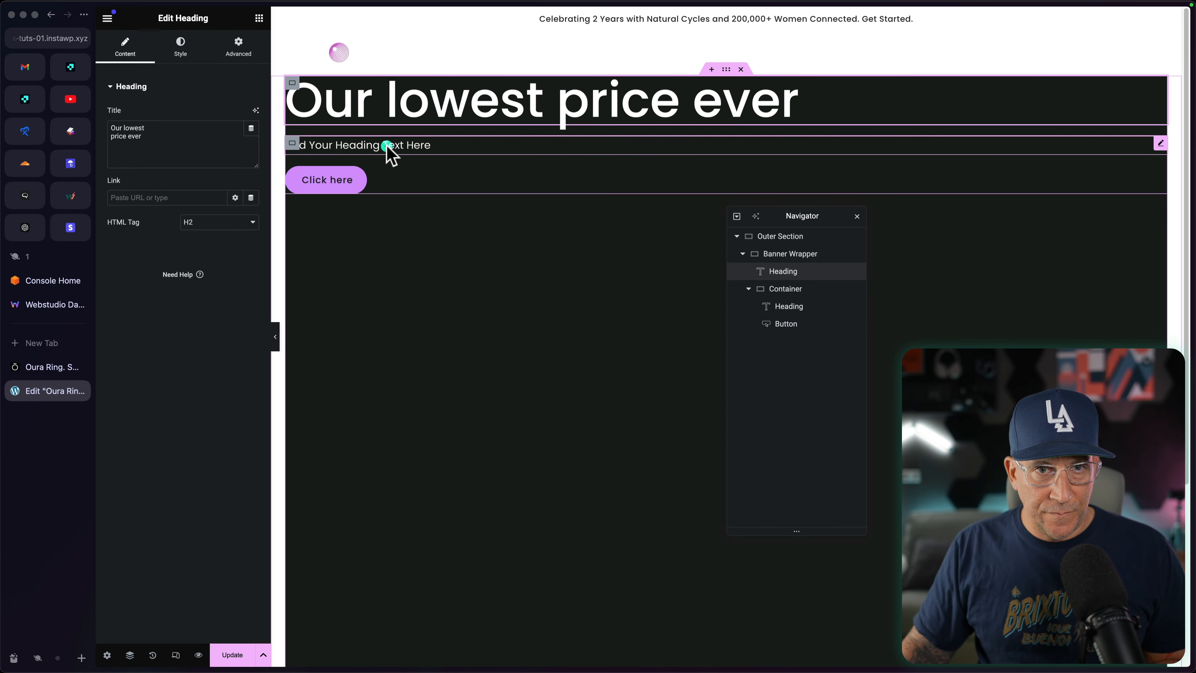
click(125, 47)
drag(199, 128, 145, 127)
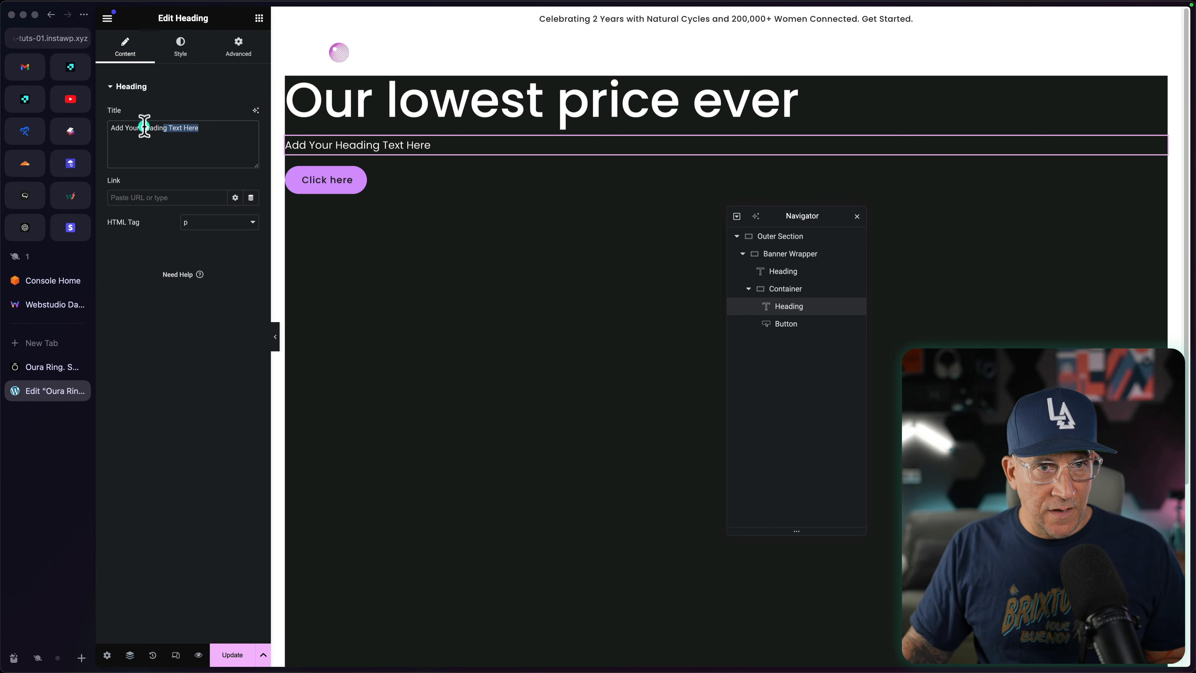
key(super+v)
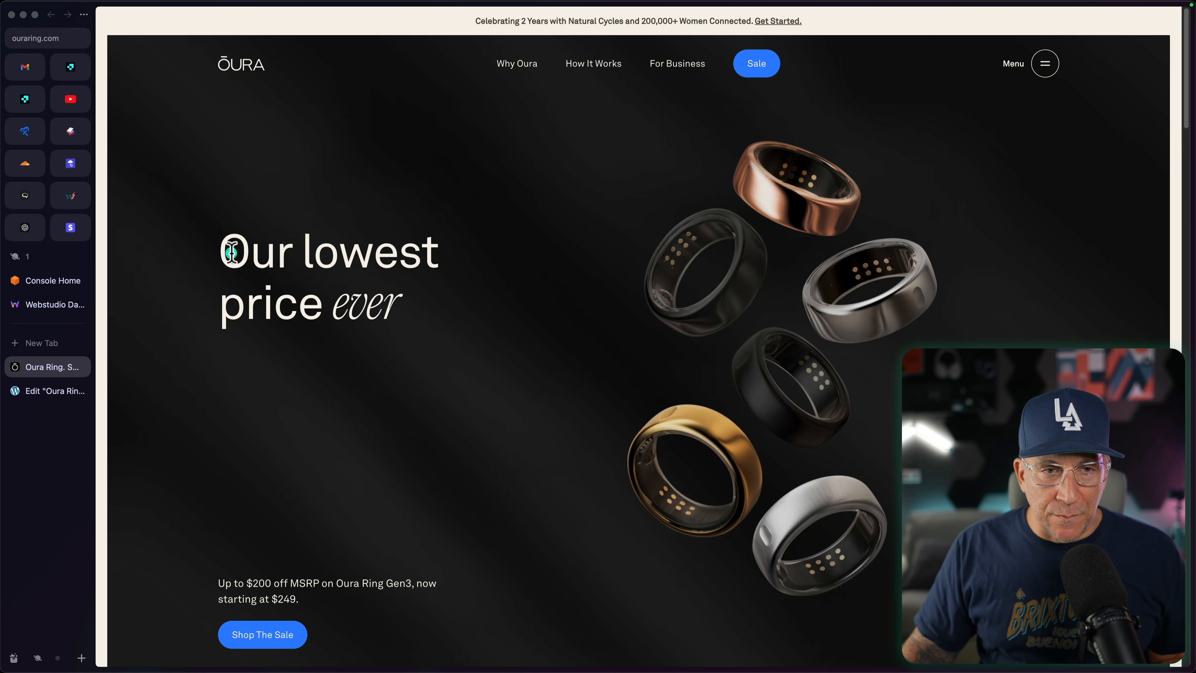
Step: Check how the headline wraps on the Oura page and give the main heading a custom width of 500 px
drag(232, 252, 435, 256)
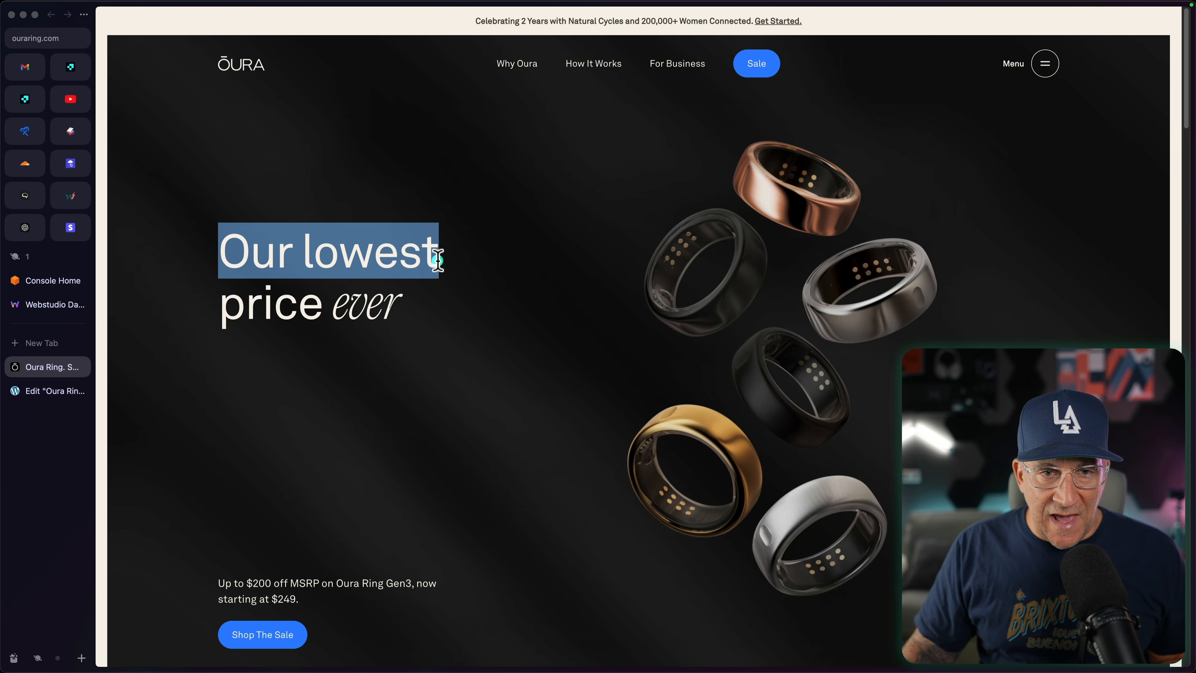
click(438, 258)
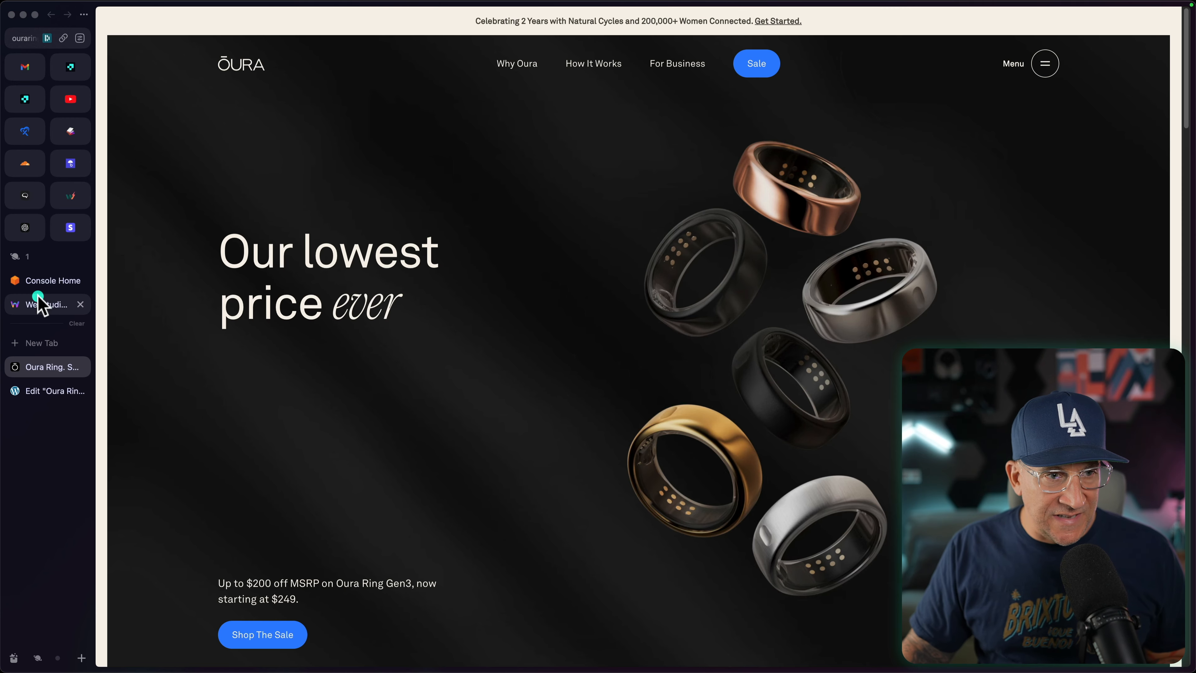
click(39, 392)
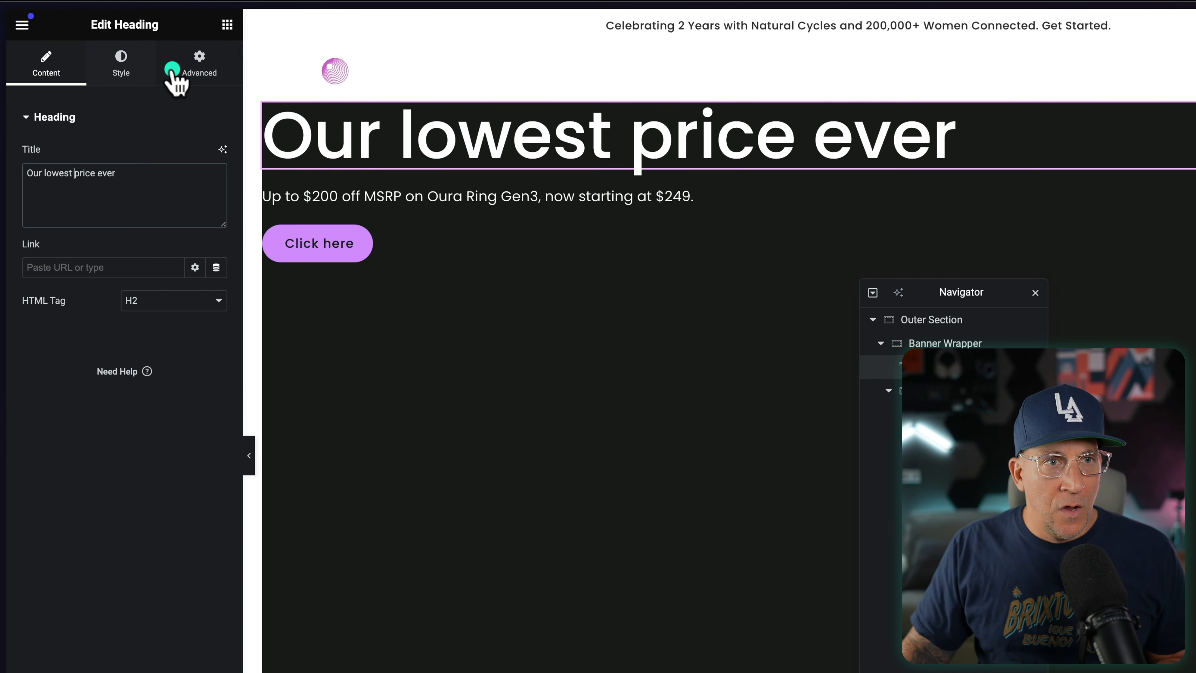
click(226, 51)
click(158, 292)
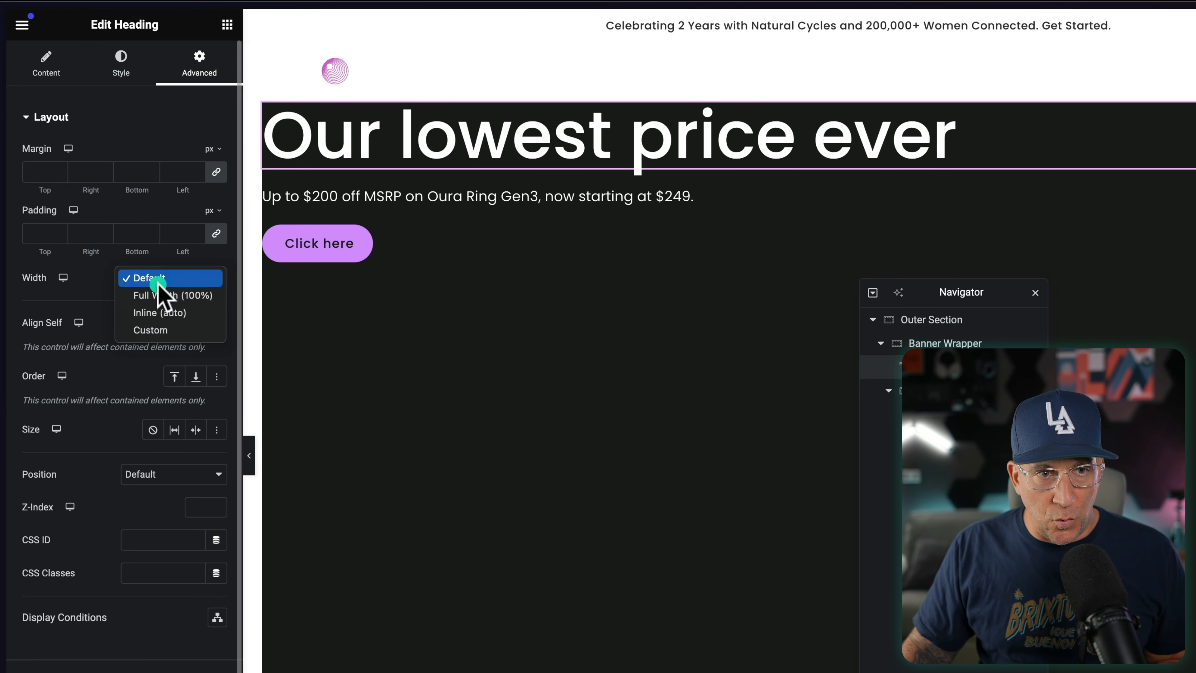
click(152, 329)
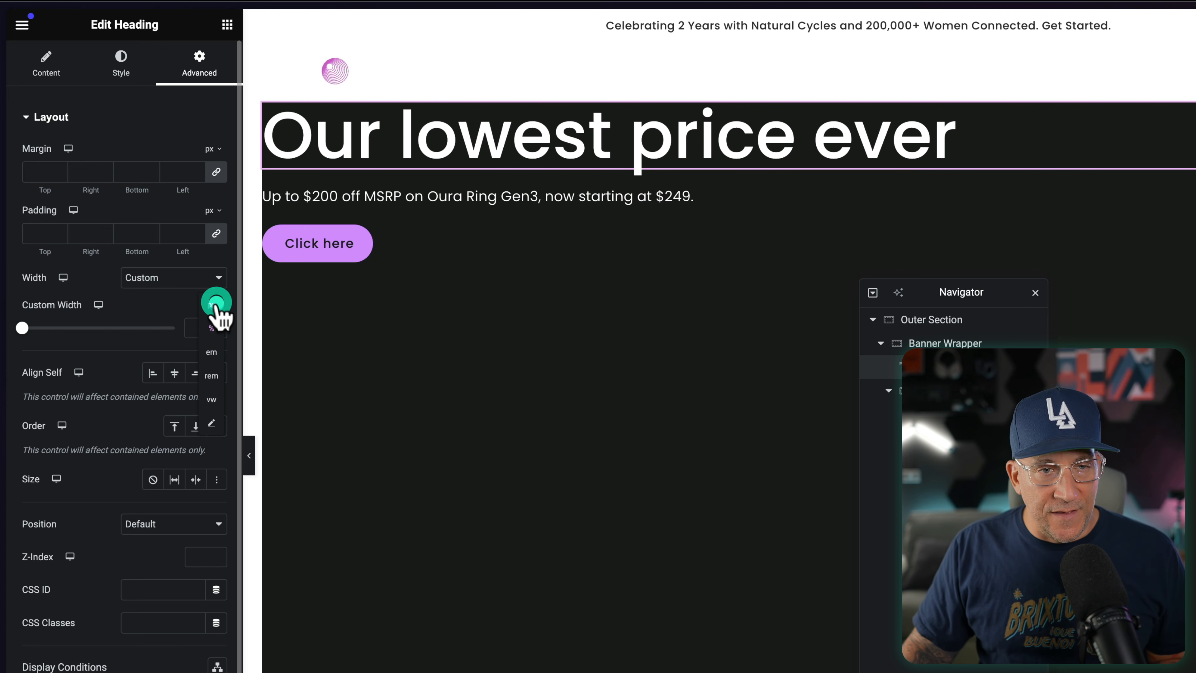
click(215, 305)
click(215, 305)
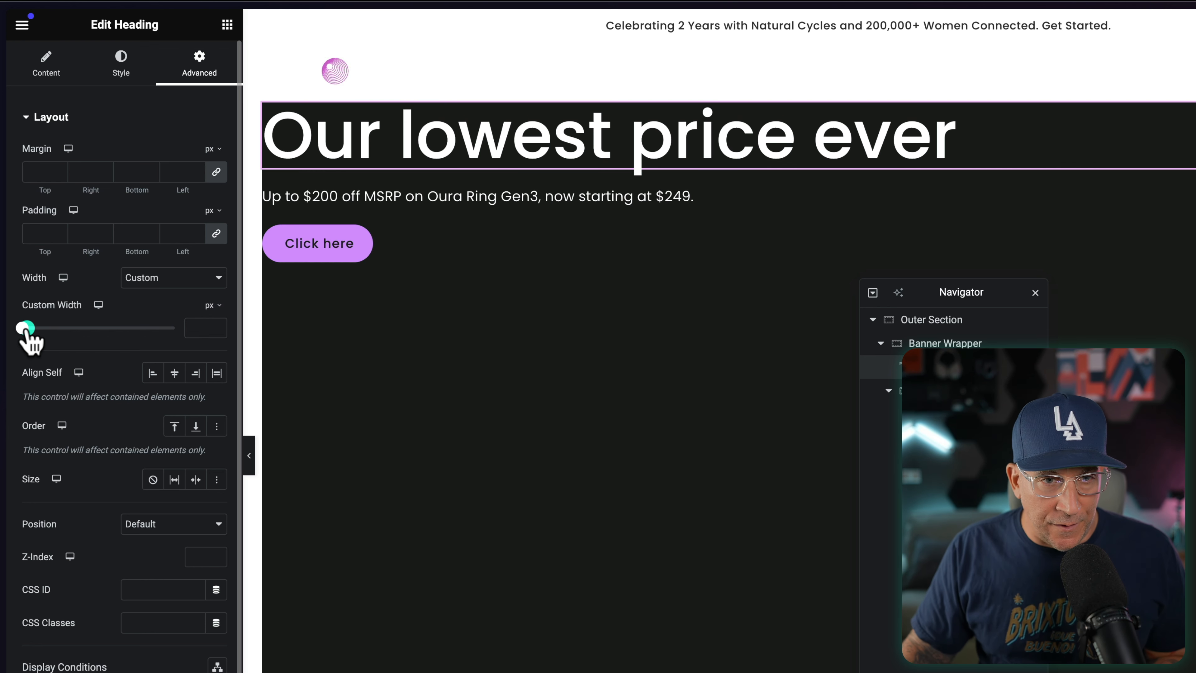
drag(26, 329, 94, 328)
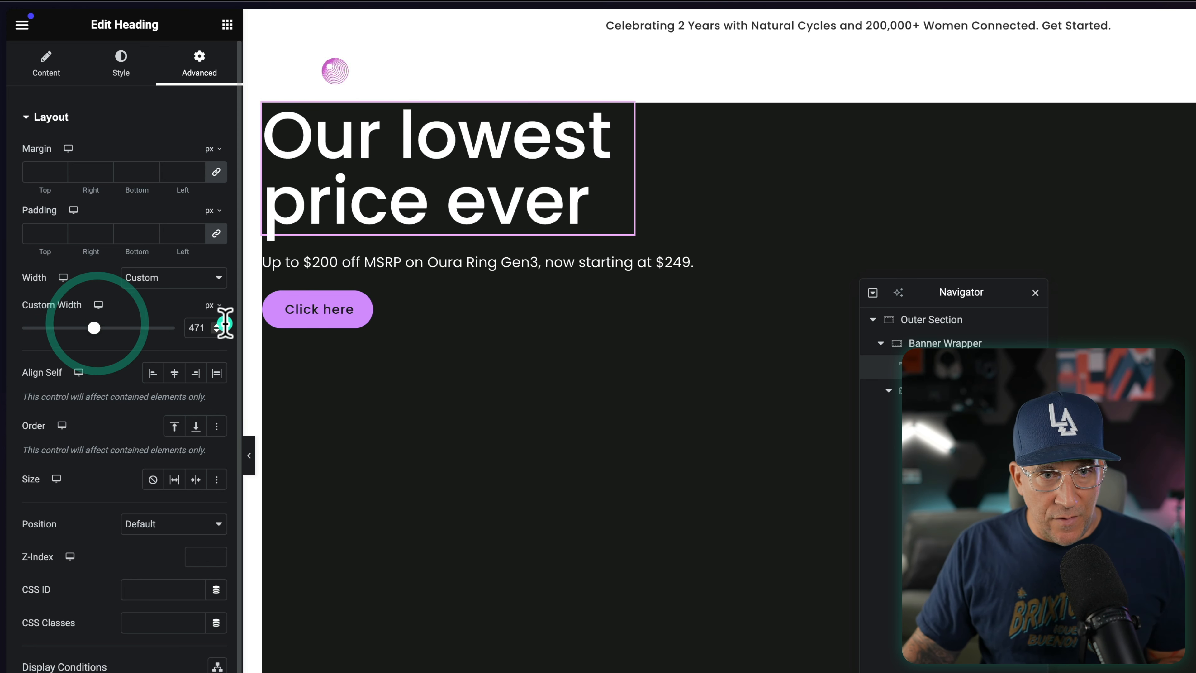
text(500)
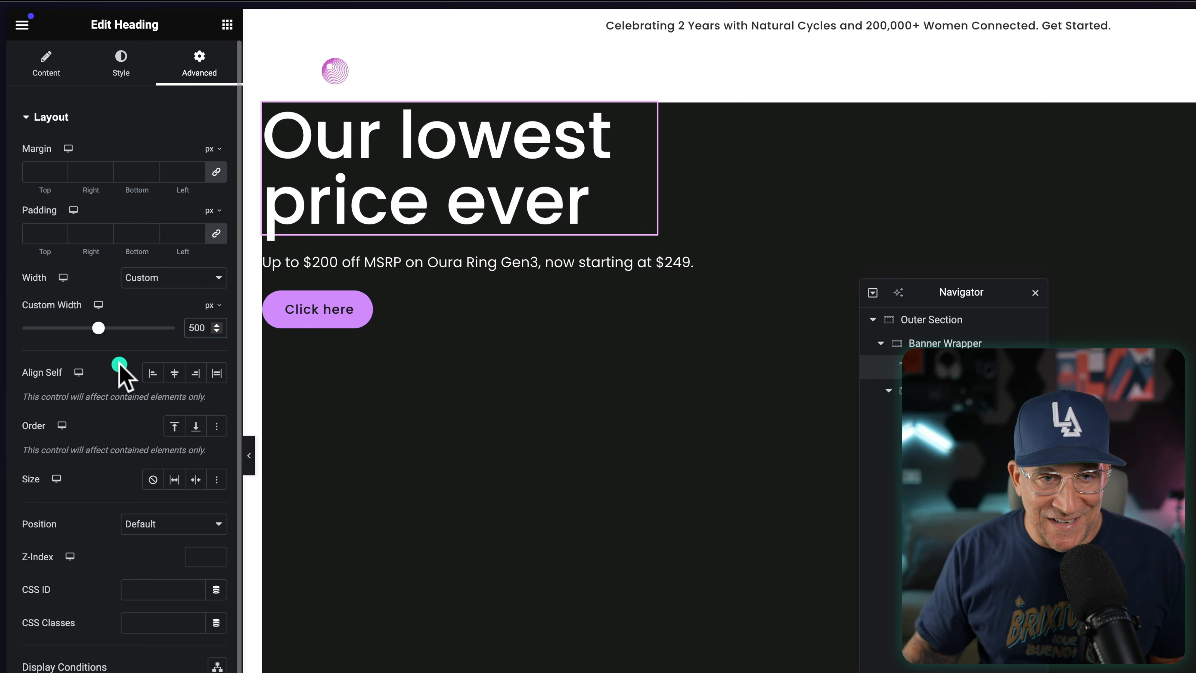
Step: Give the offer text heading a custom width of 340 px
click(504, 261)
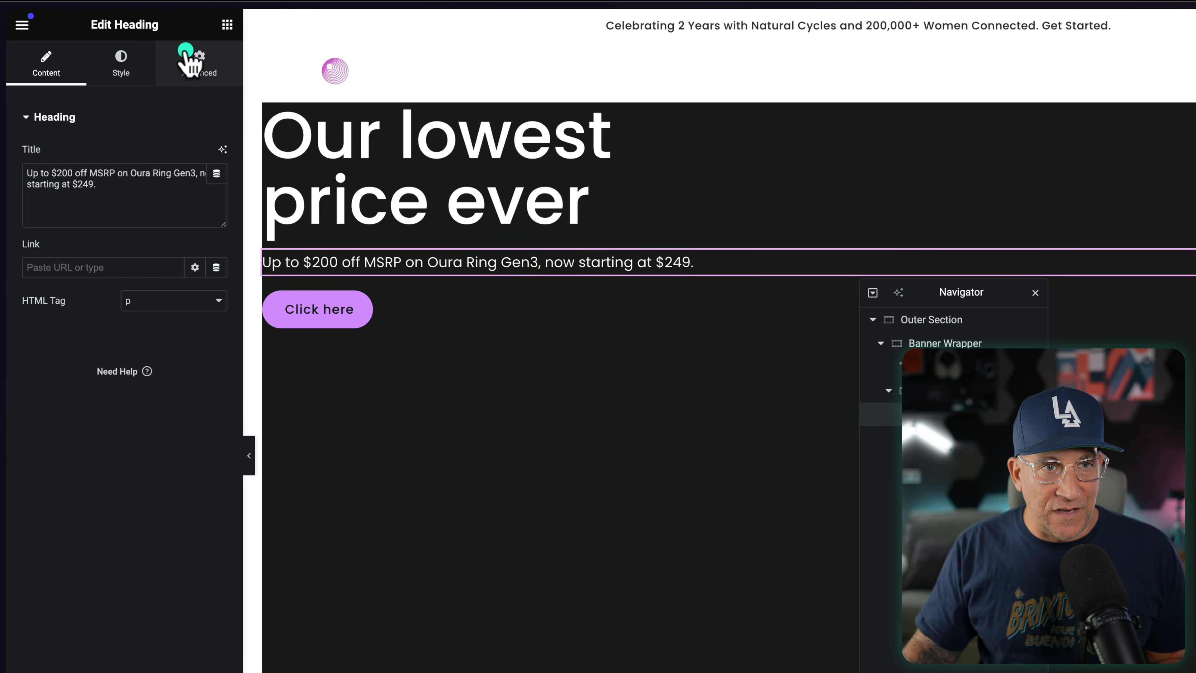
click(186, 50)
click(150, 275)
click(150, 329)
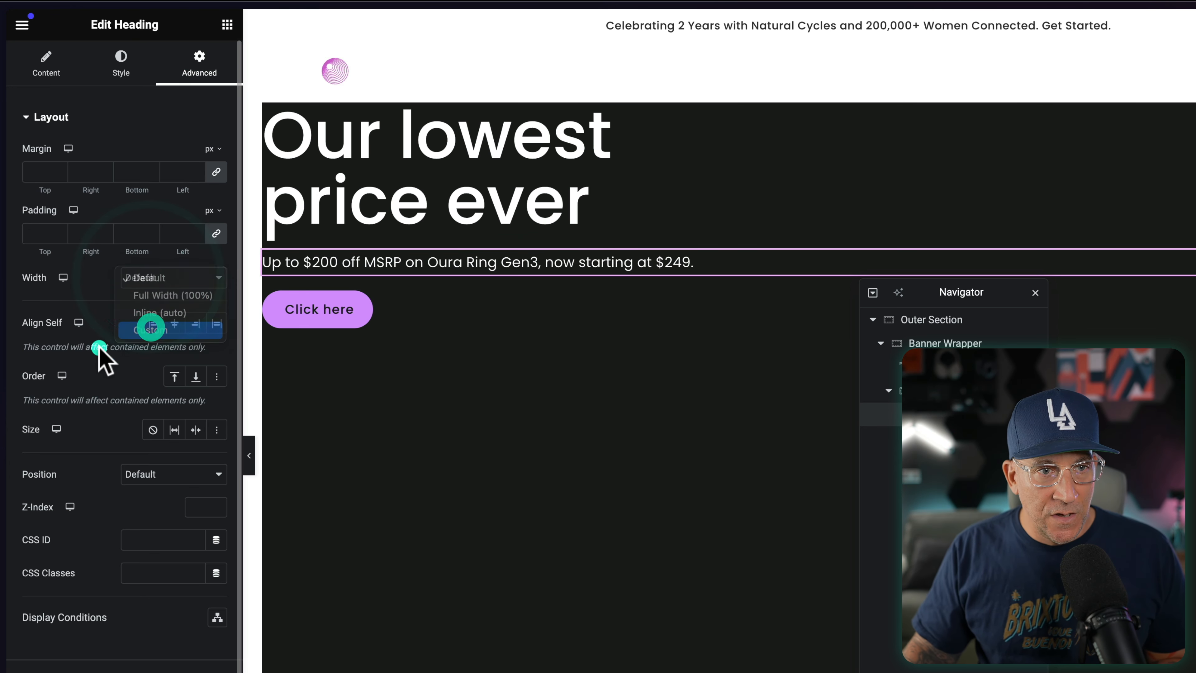
click(214, 306)
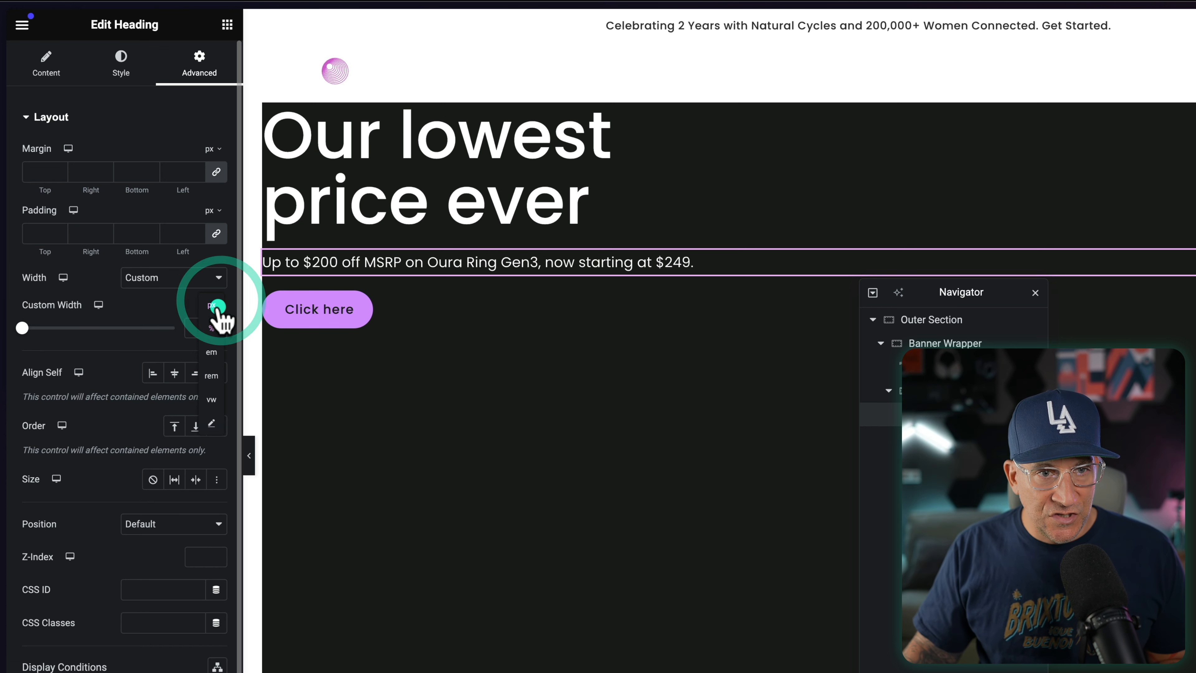
click(217, 307)
drag(22, 328, 72, 329)
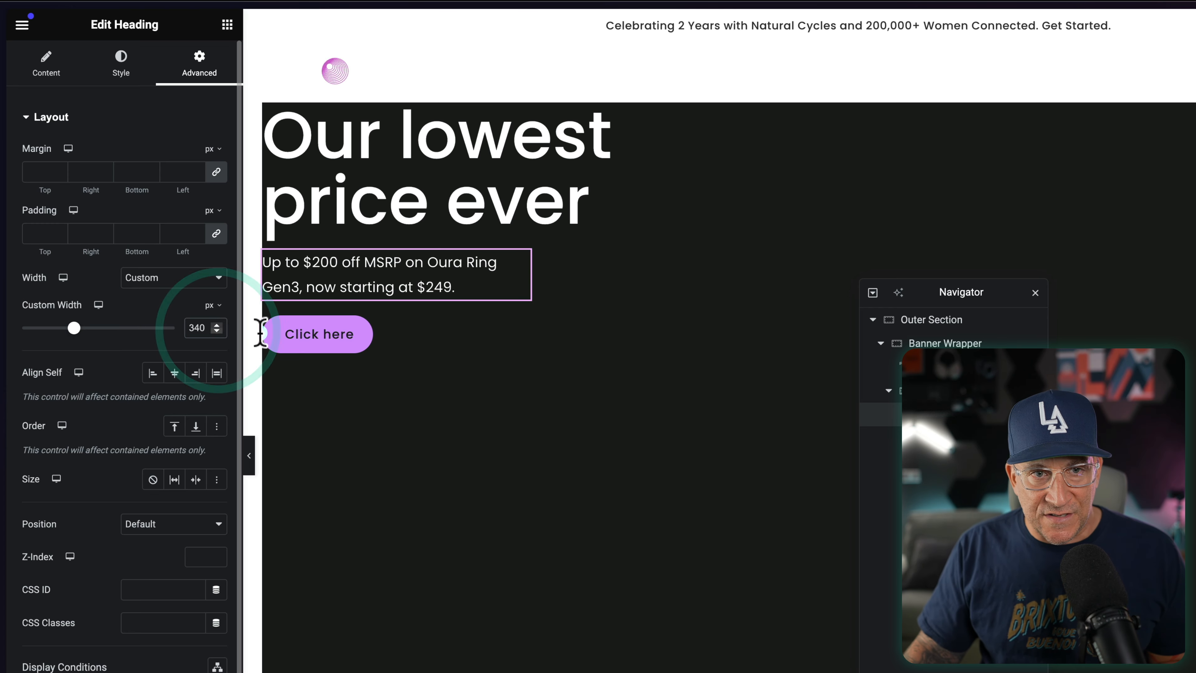
Step: Change the button text to "Shop The Sale" to match the Oura page and set the button's Align Self to Start
click(348, 343)
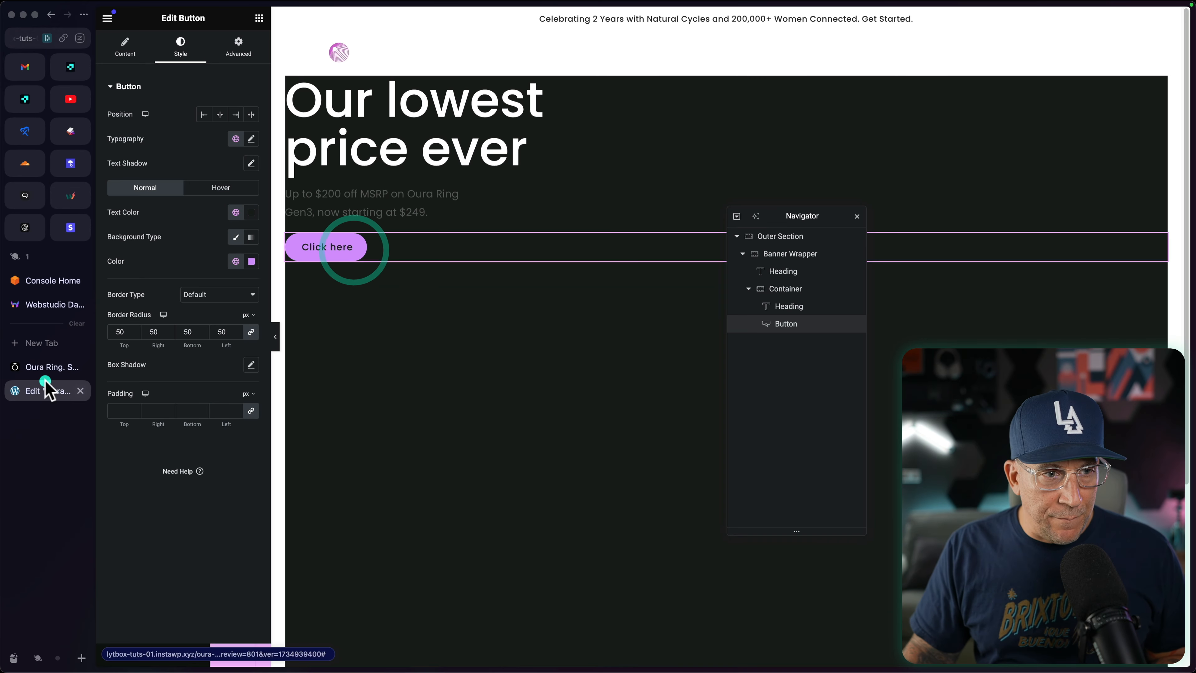
click(45, 372)
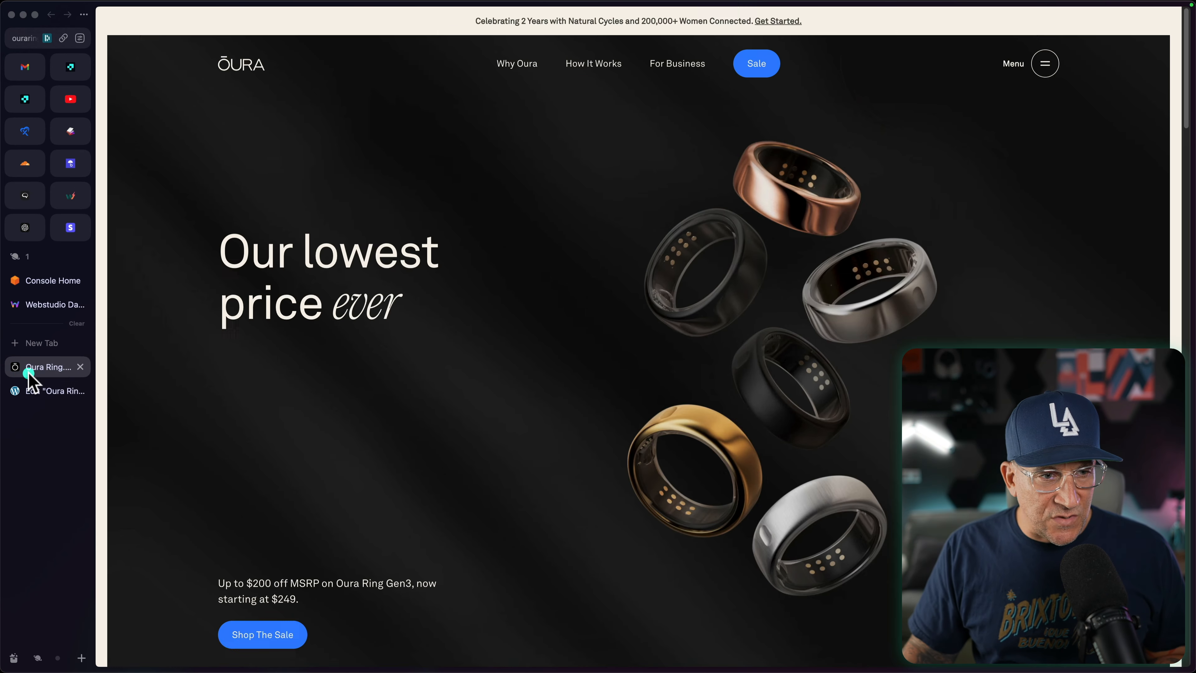
click(38, 392)
click(354, 247)
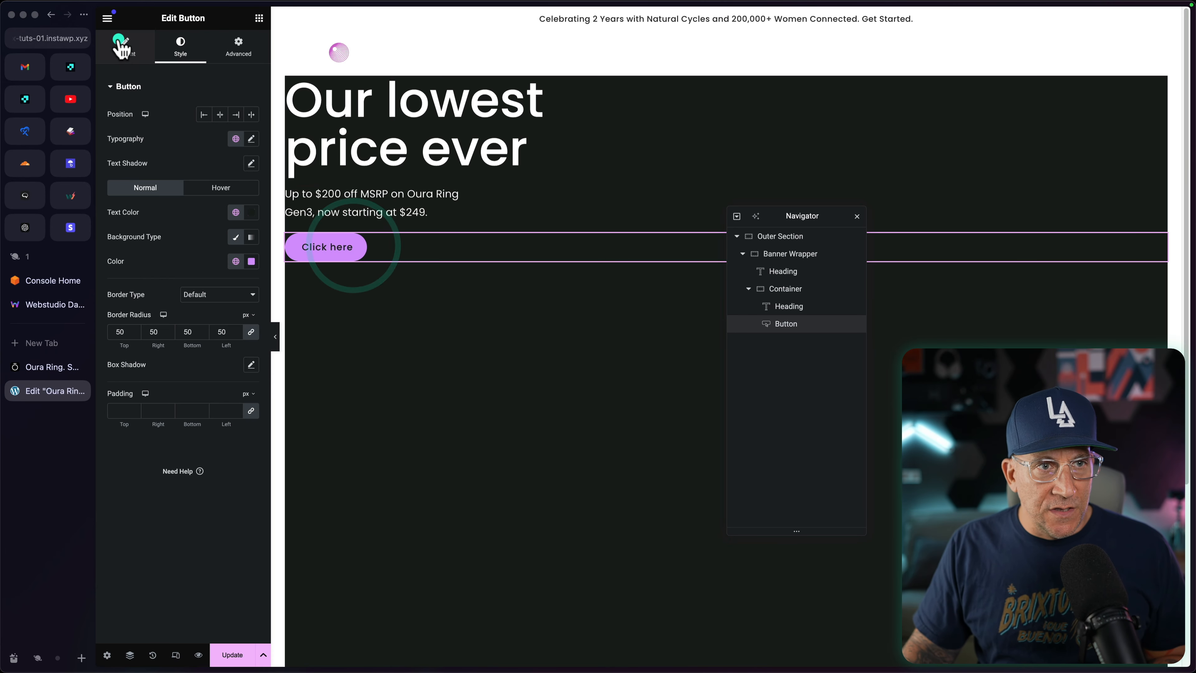
click(125, 47)
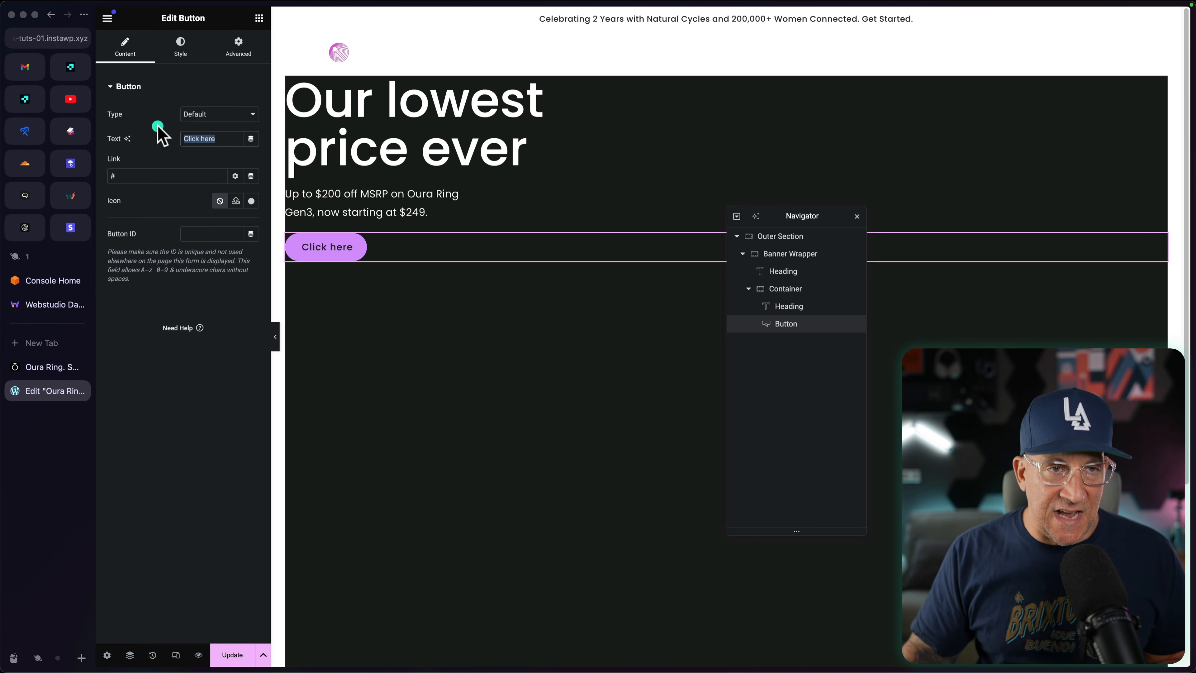
text(Shop The Sale)
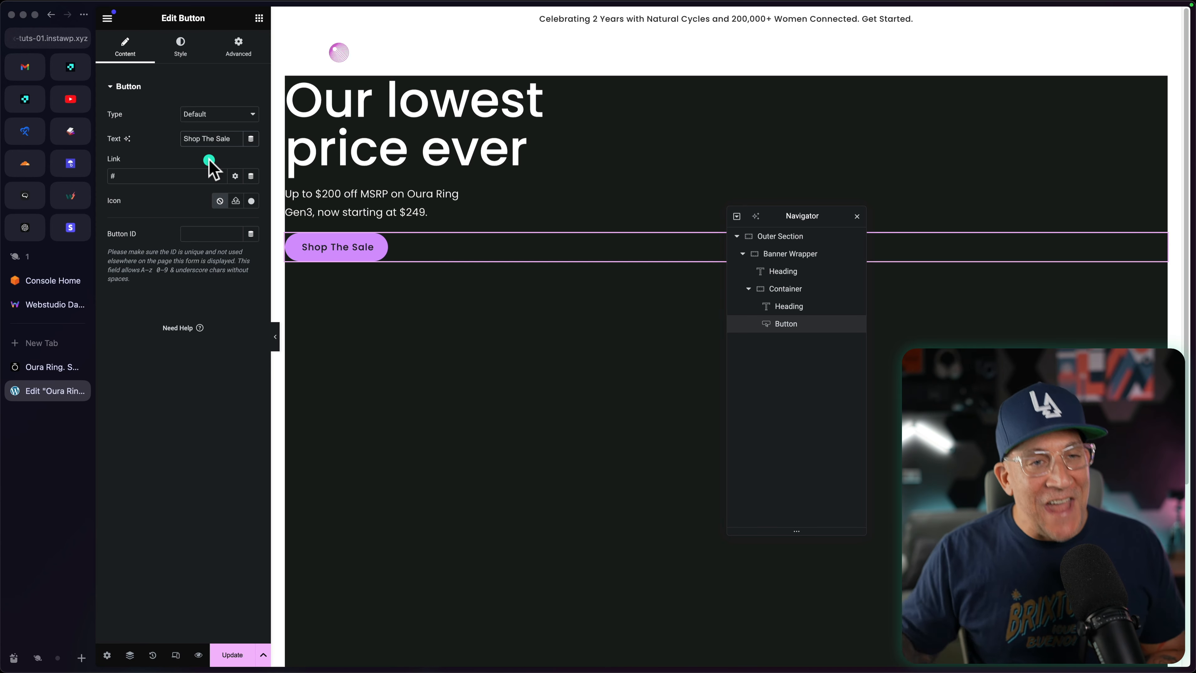
click(238, 47)
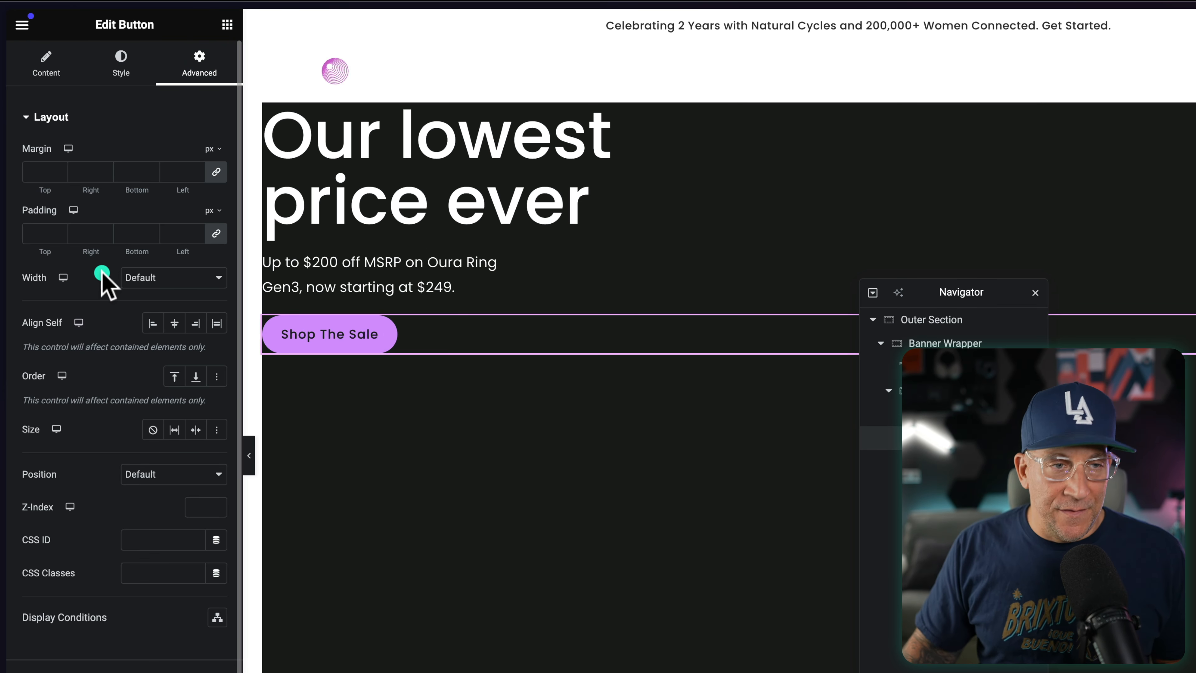
click(153, 323)
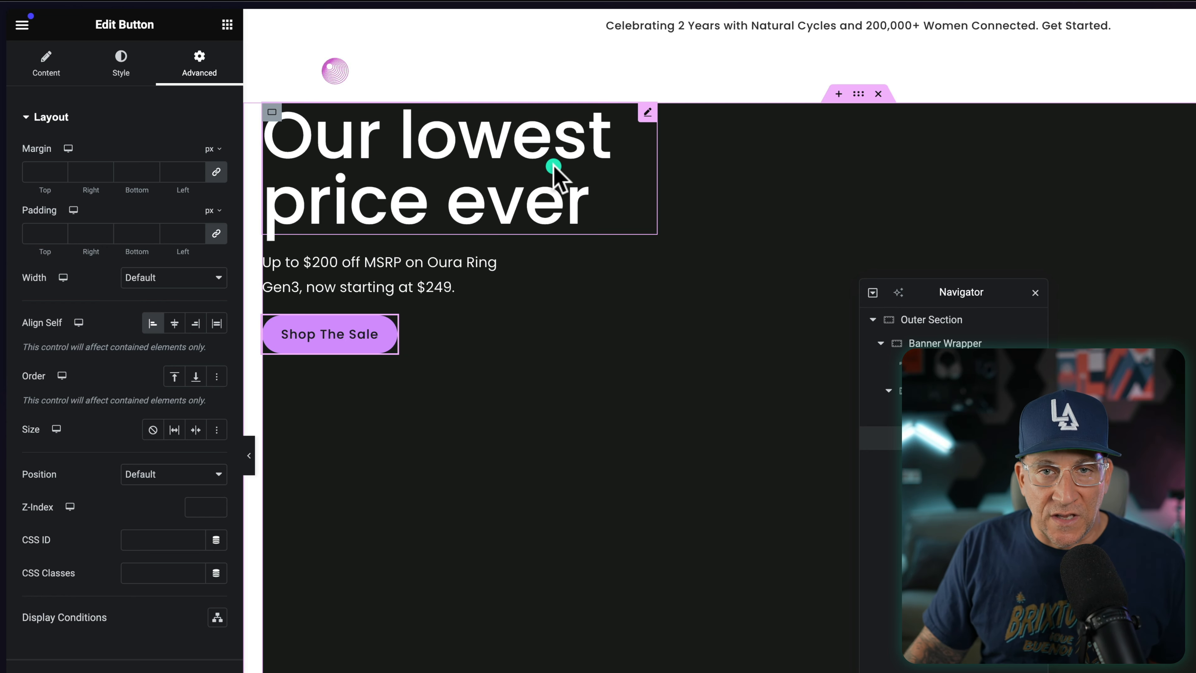
Step: Wrap the word "ever" in the main heading's title in a span with font-family 'Anko', font-size 1.2em and font-style italic
click(49, 367)
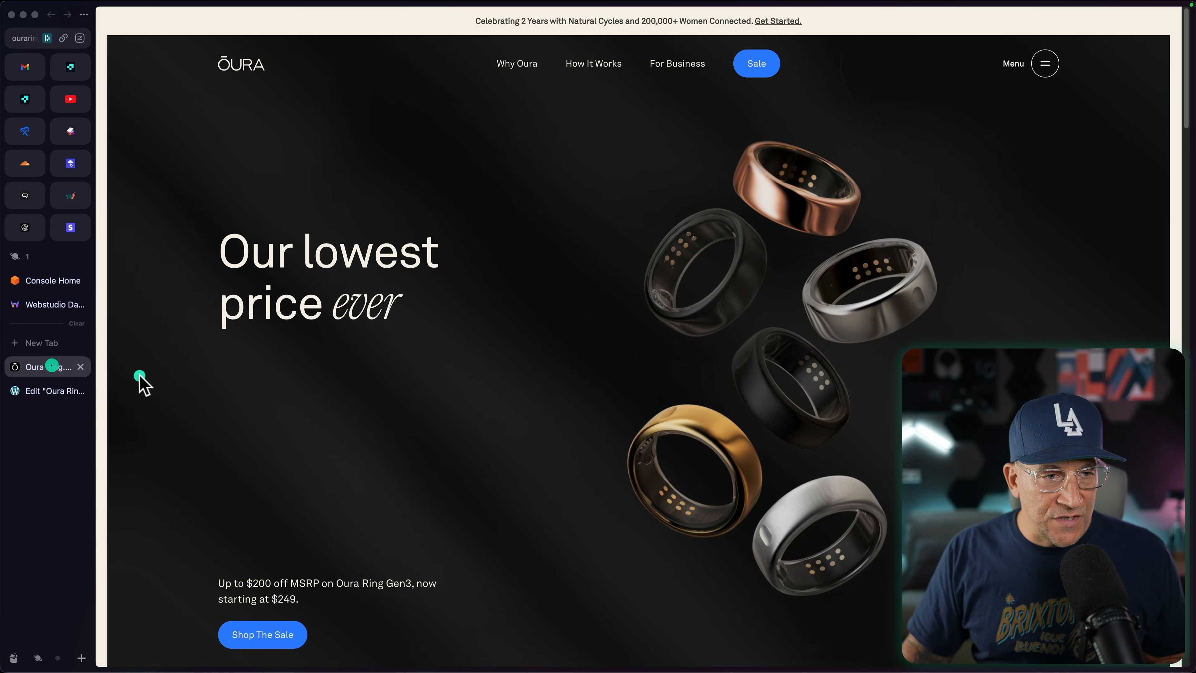
drag(342, 307, 399, 311)
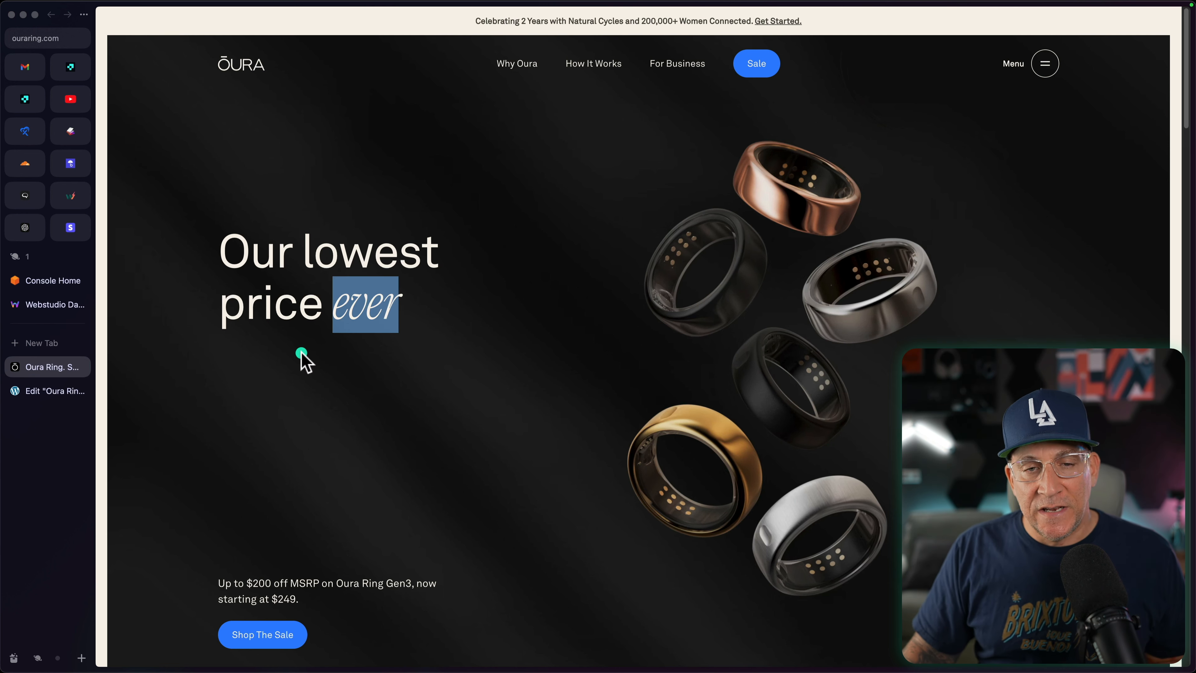
click(35, 398)
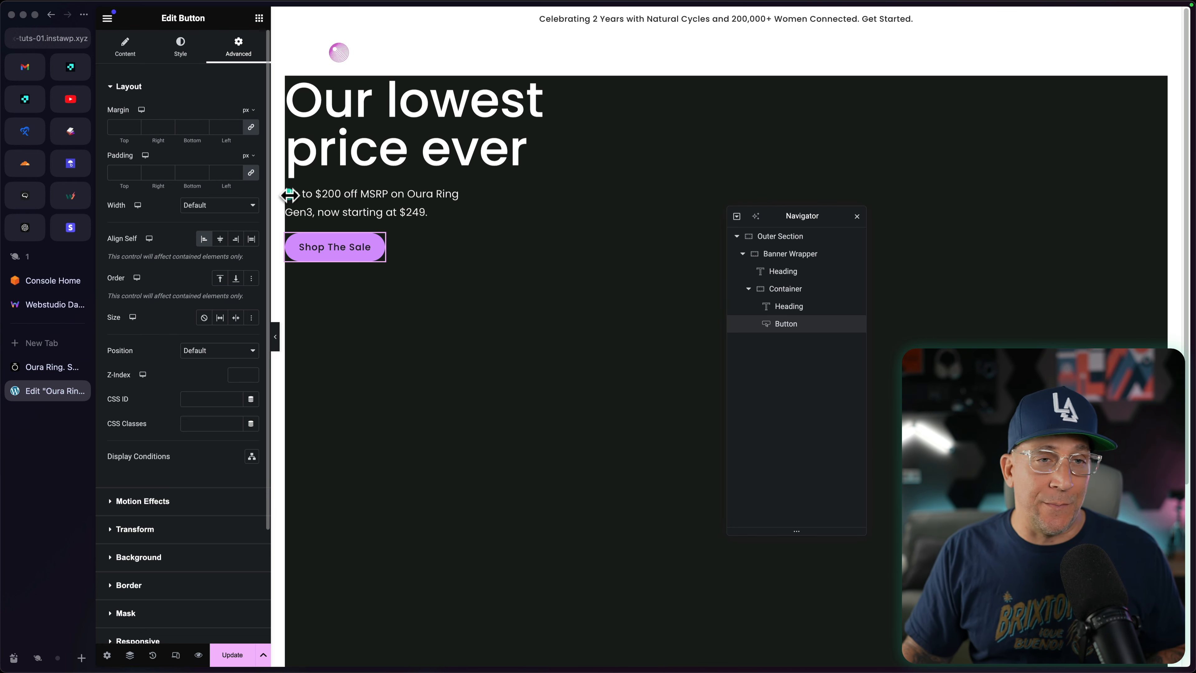
click(393, 163)
click(165, 130)
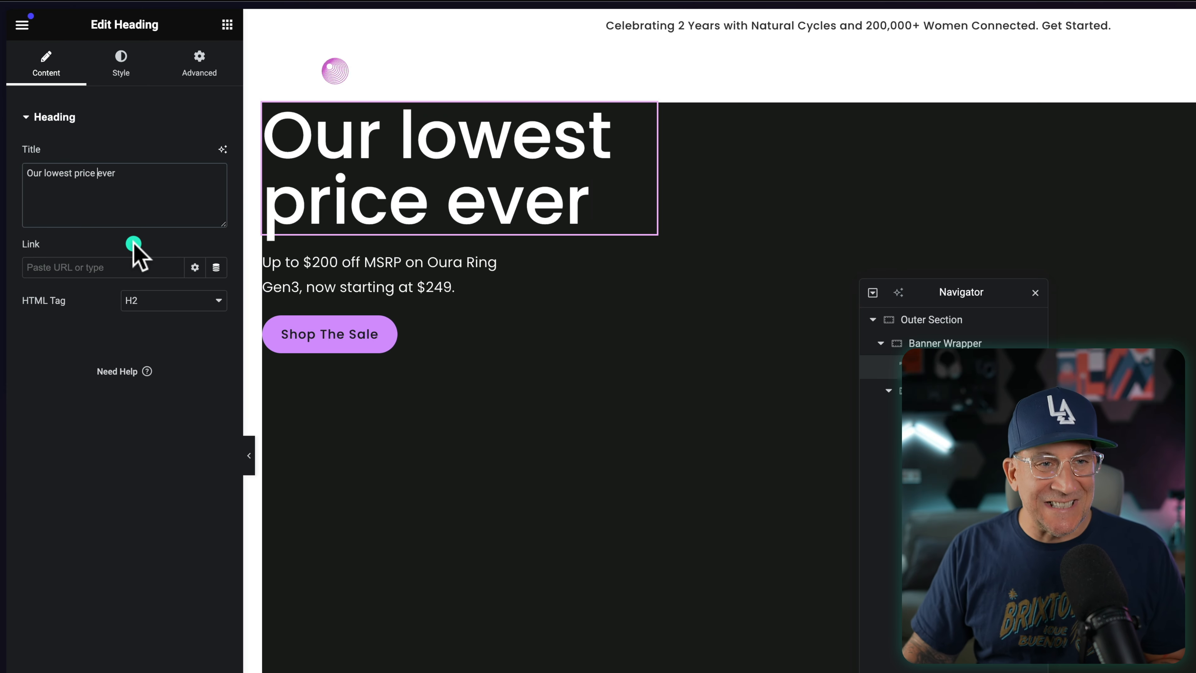
text(<span style="font-family: 'Anko';font-size: 1.2em;font-style: italic">)
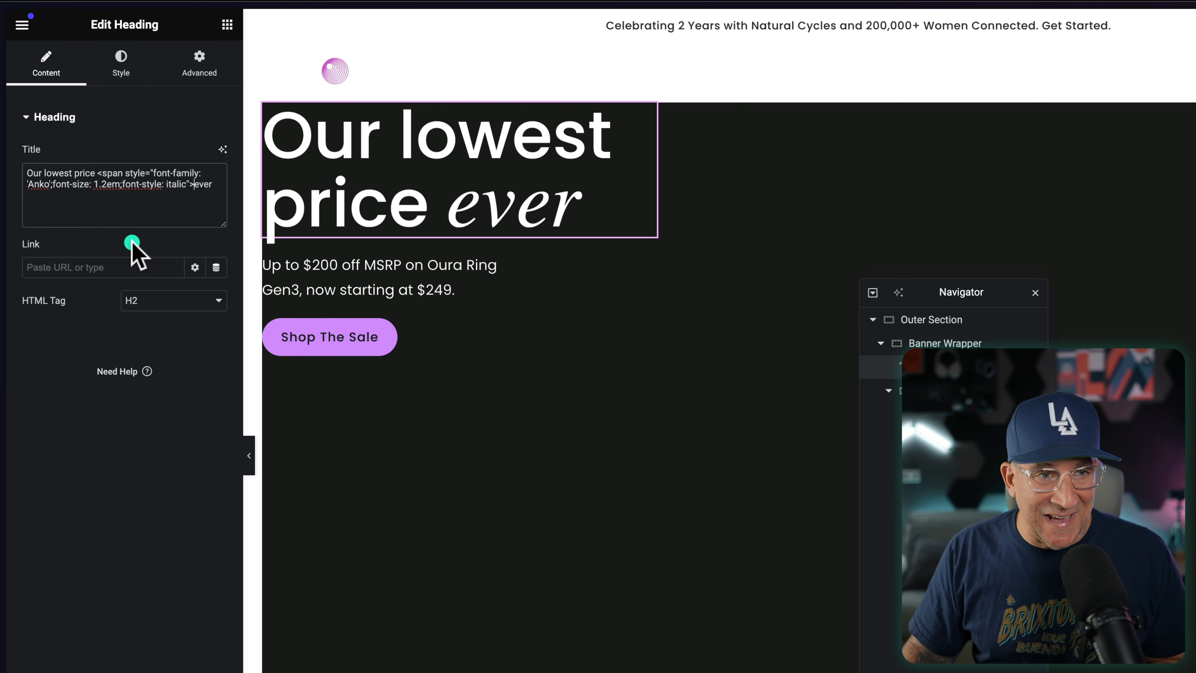
click(217, 184)
text(</span>)
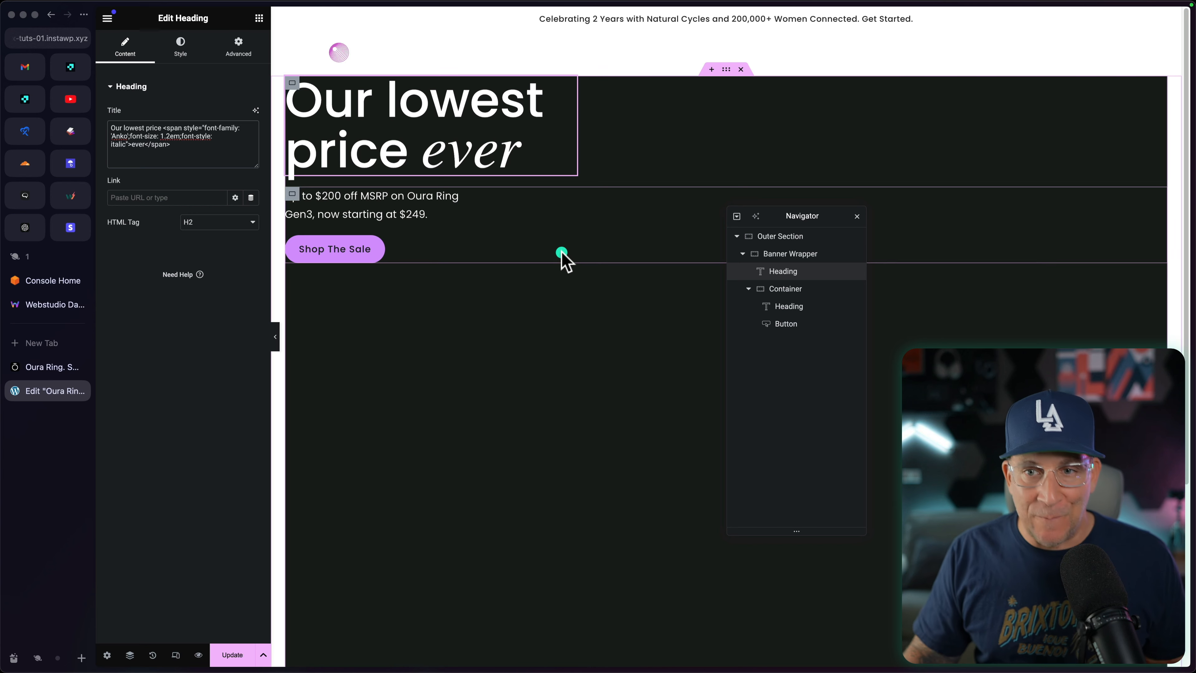
Step: Compare the Oura page's vertical spacing and set the Banner Wrapper container's Justify Content to Space Between
click(787, 255)
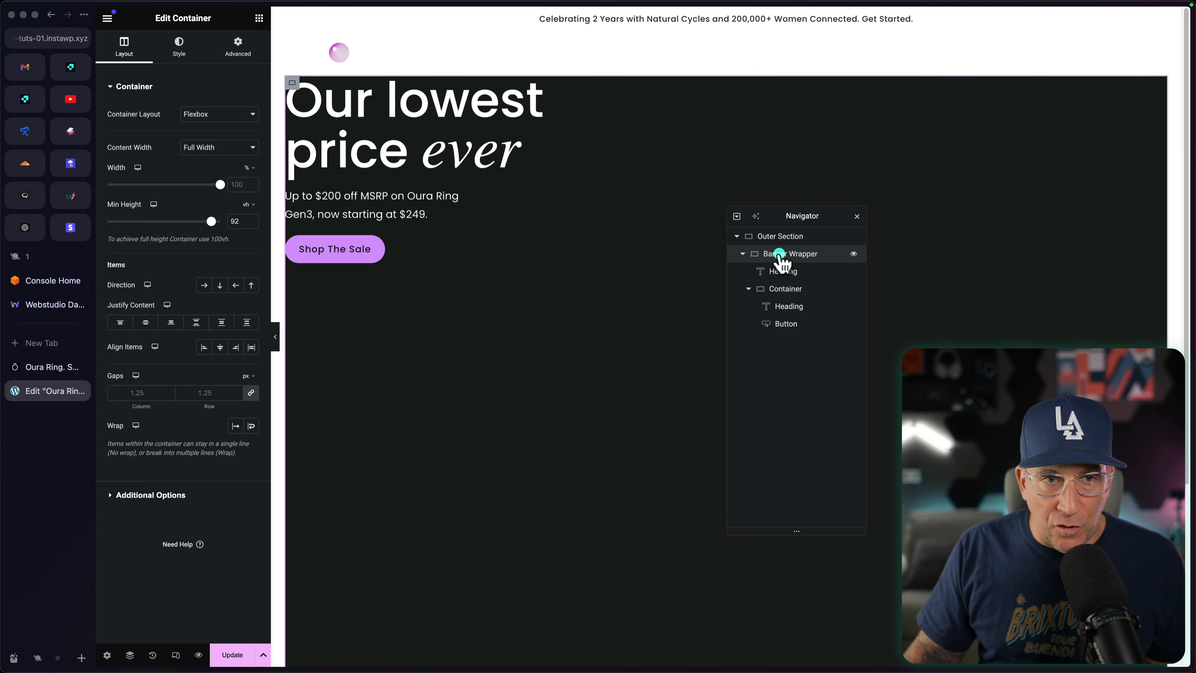
click(52, 370)
click(310, 264)
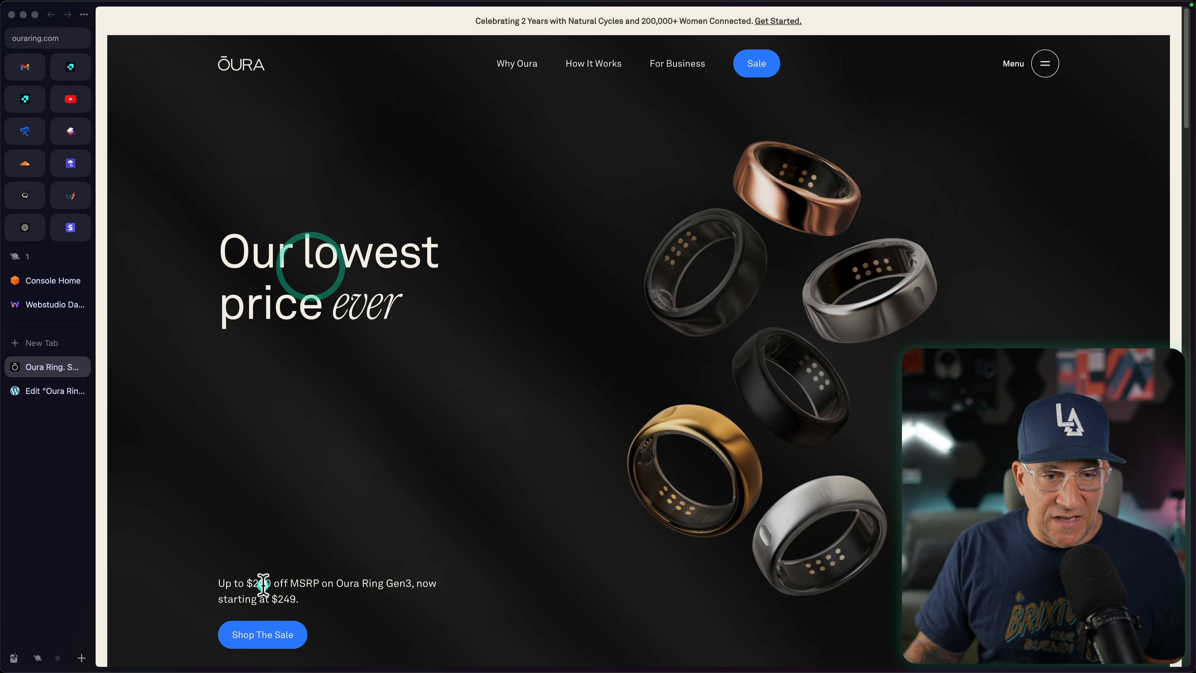
click(35, 385)
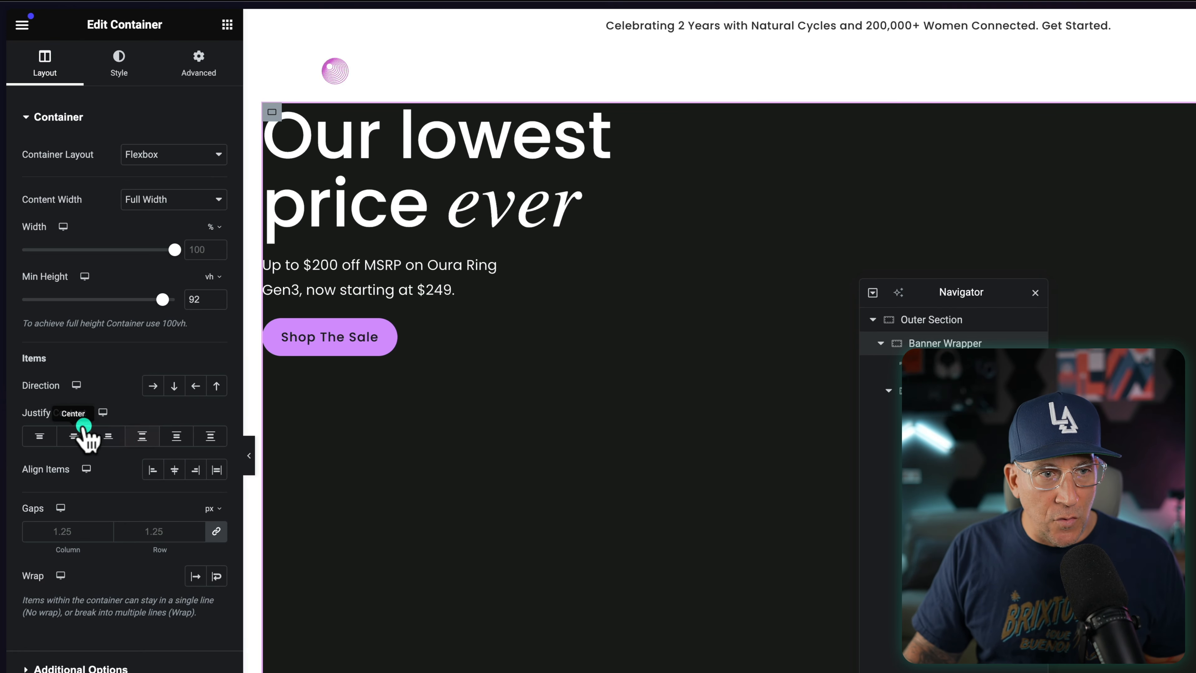
drag(17, 411, 77, 412)
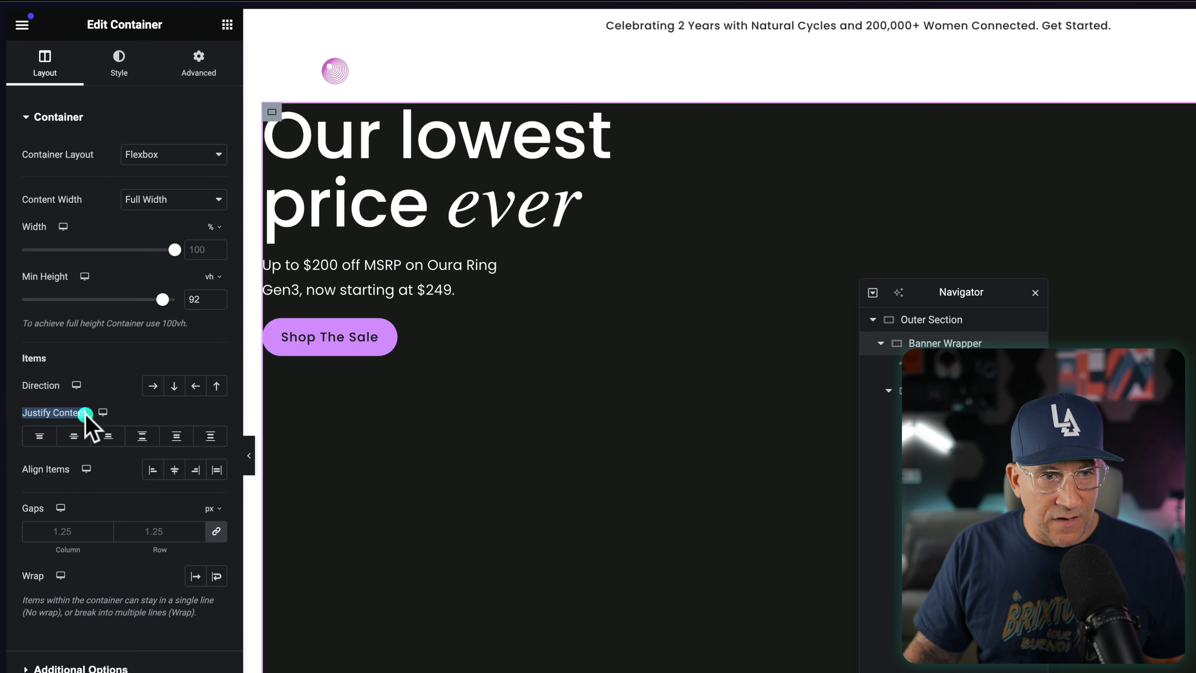
click(142, 436)
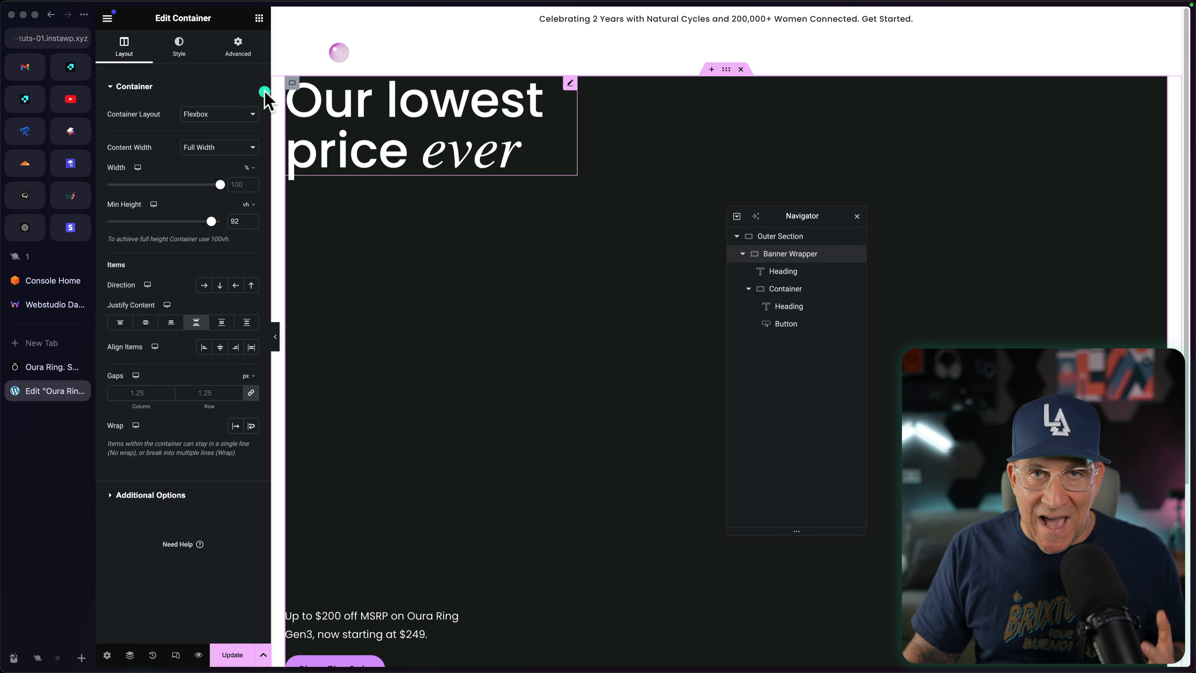
Step: Set the Banner Wrapper container's Content Width to Boxed and check the Outer Section's layout settings
click(238, 47)
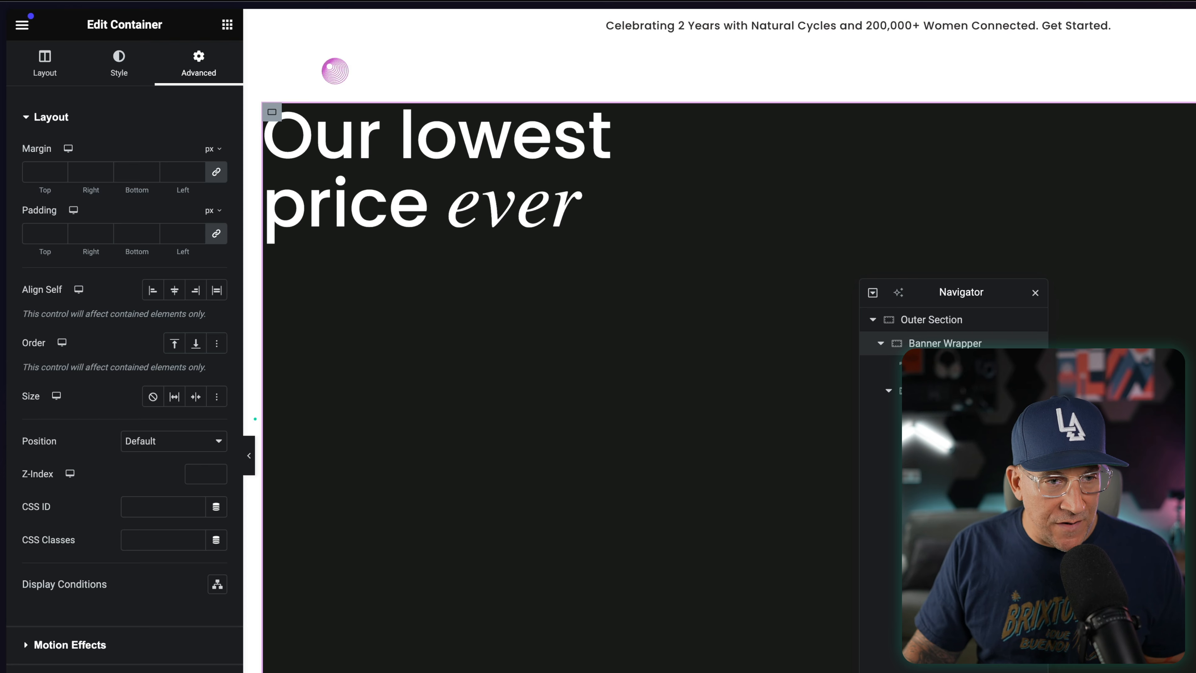
click(945, 342)
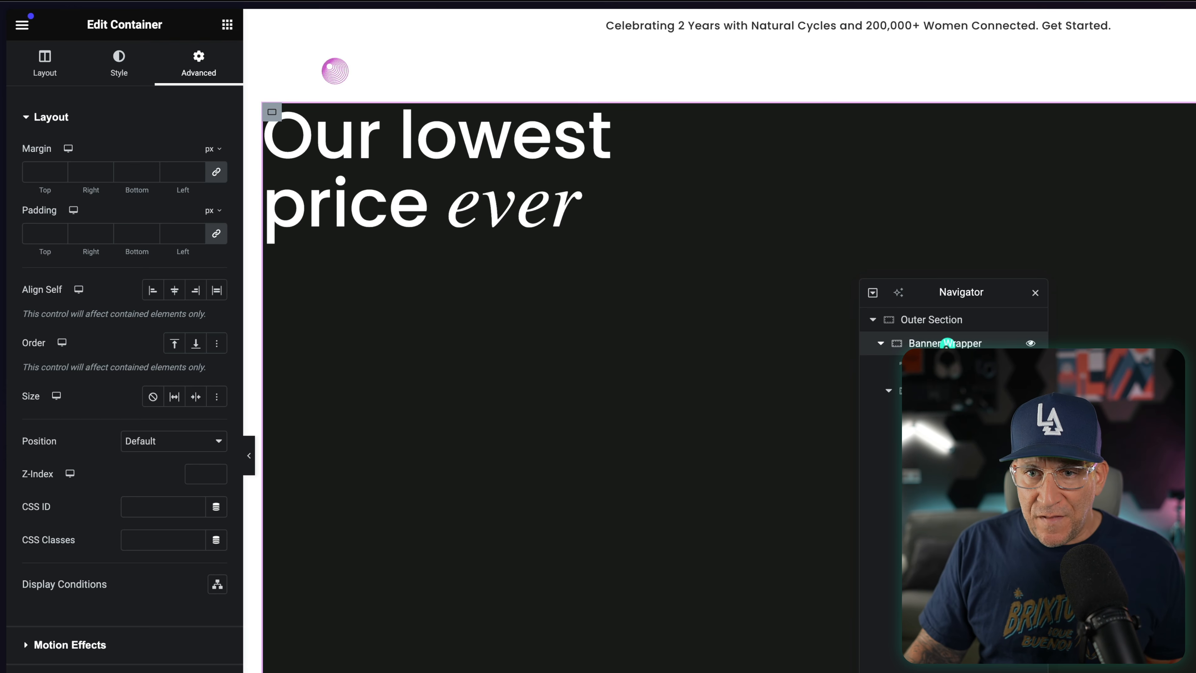
click(44, 63)
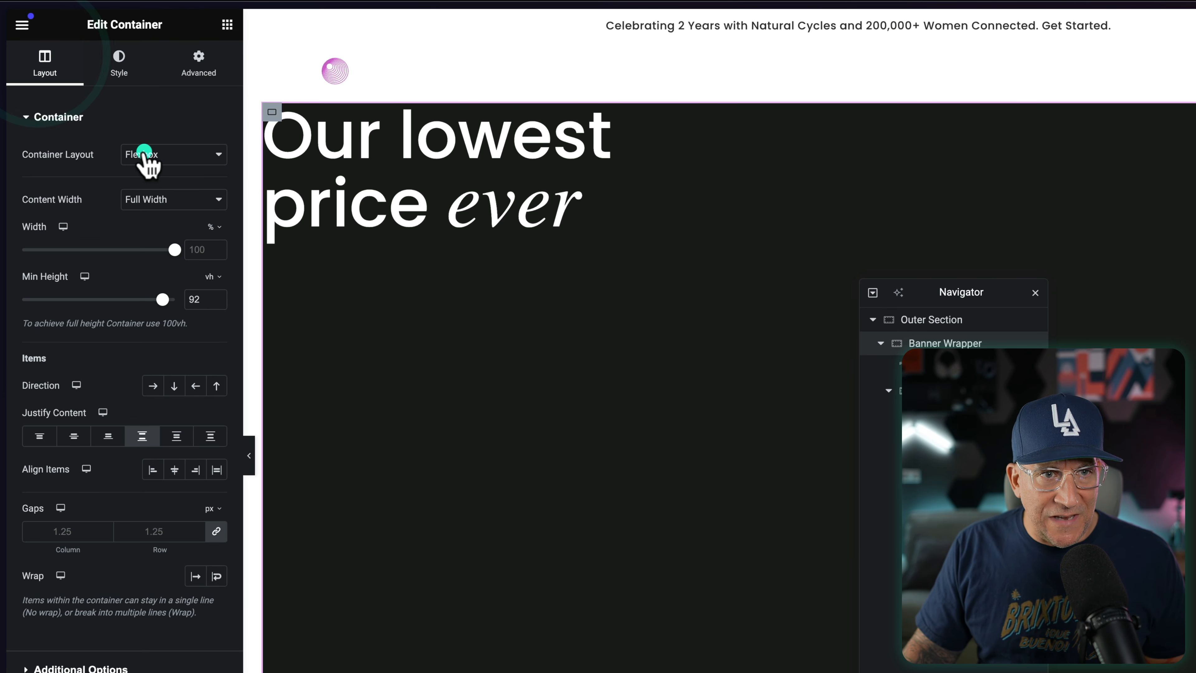
click(157, 199)
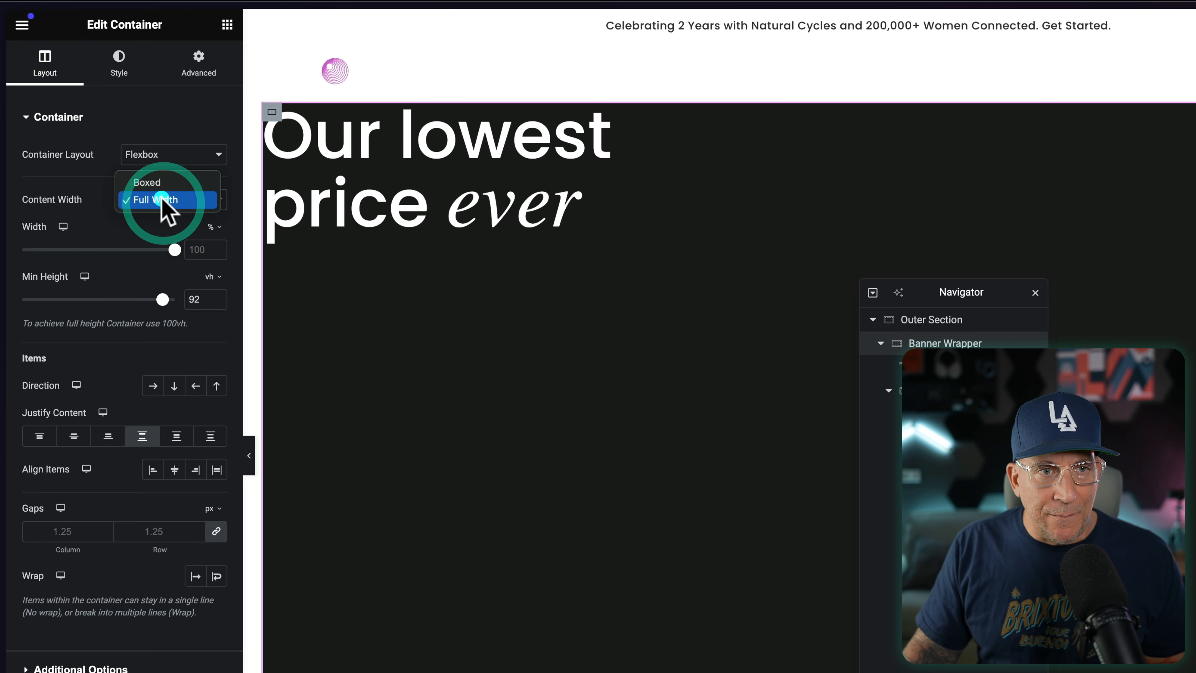
click(160, 189)
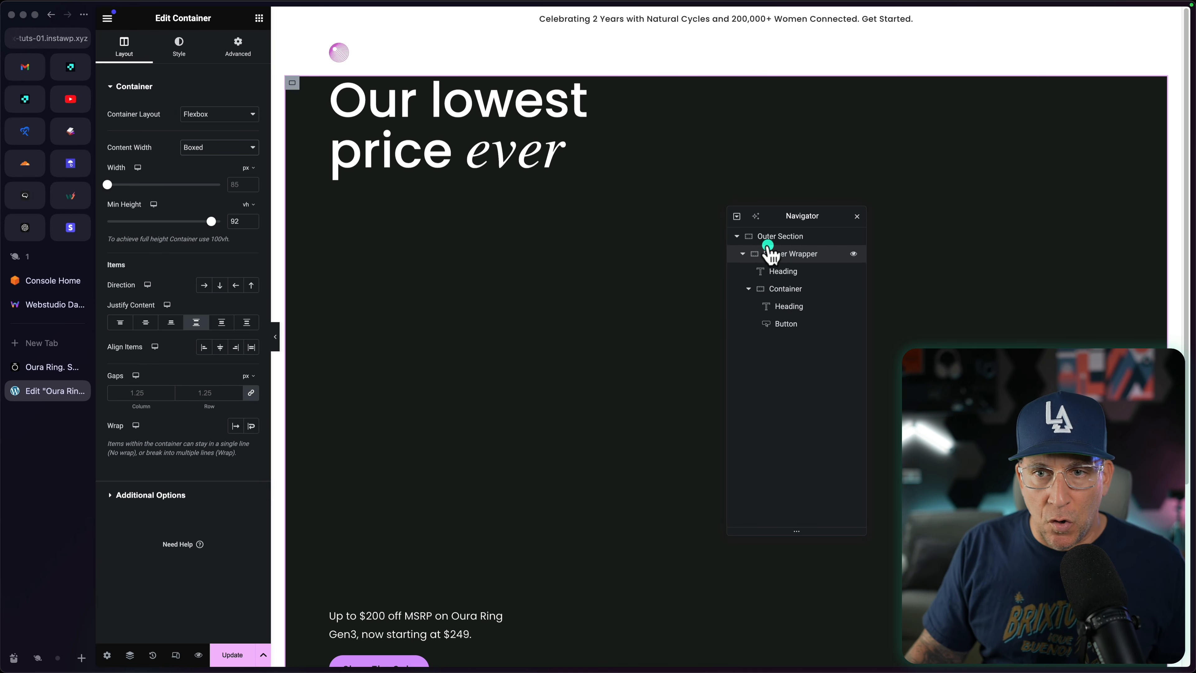
click(770, 238)
click(127, 47)
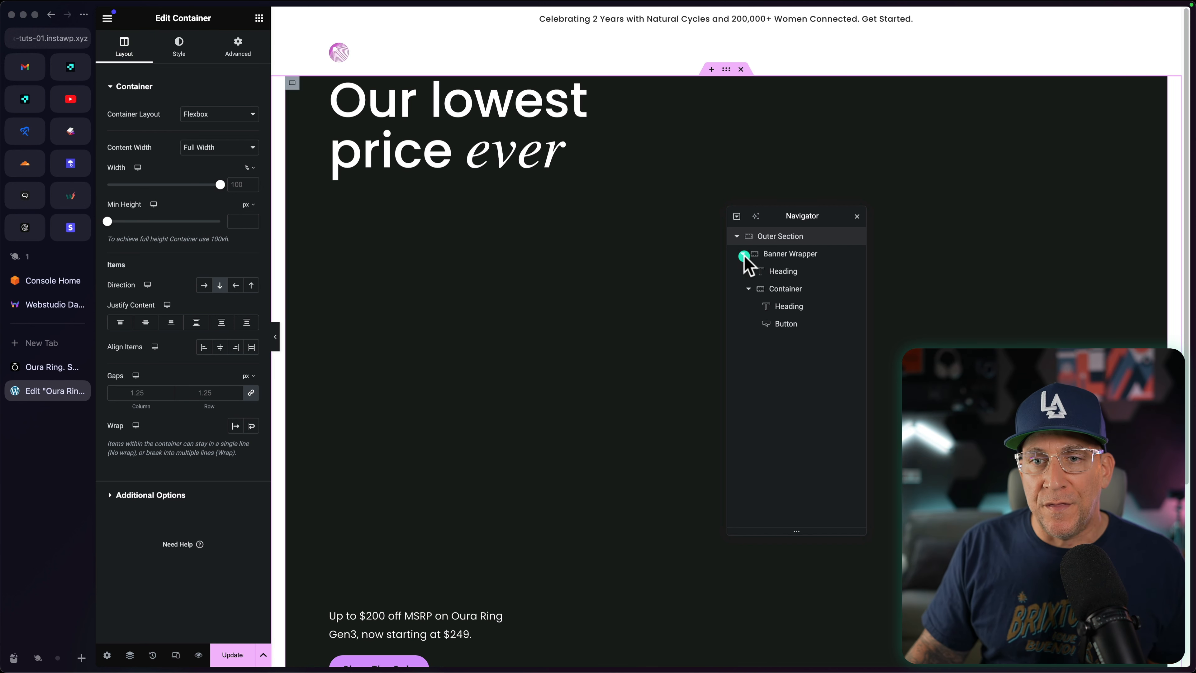
Step: Give the Banner Wrapper unlinked padding in rem, with 1.5 on the right and left
click(776, 254)
click(775, 256)
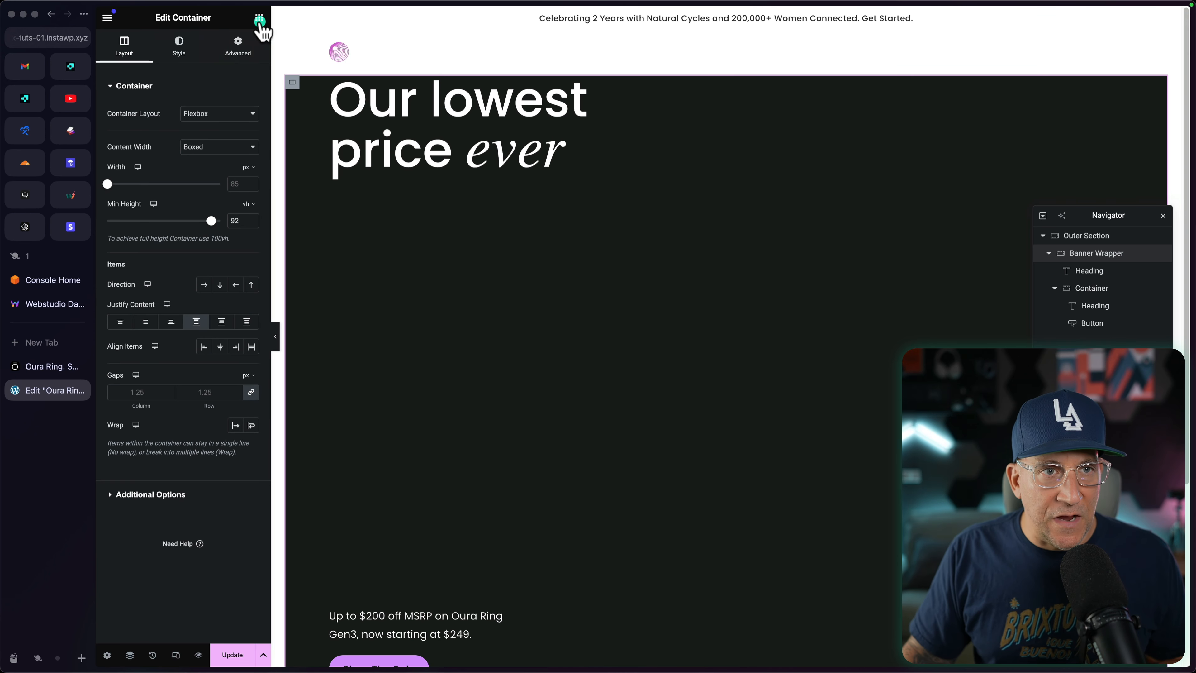
click(238, 48)
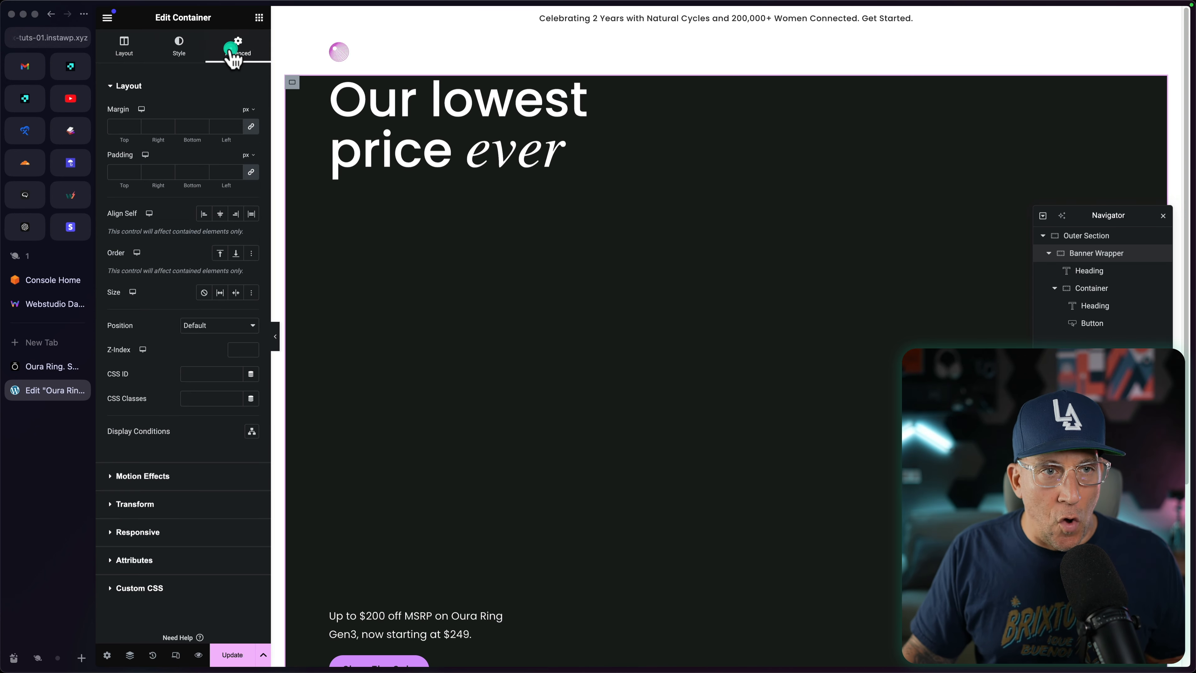
click(252, 155)
click(244, 207)
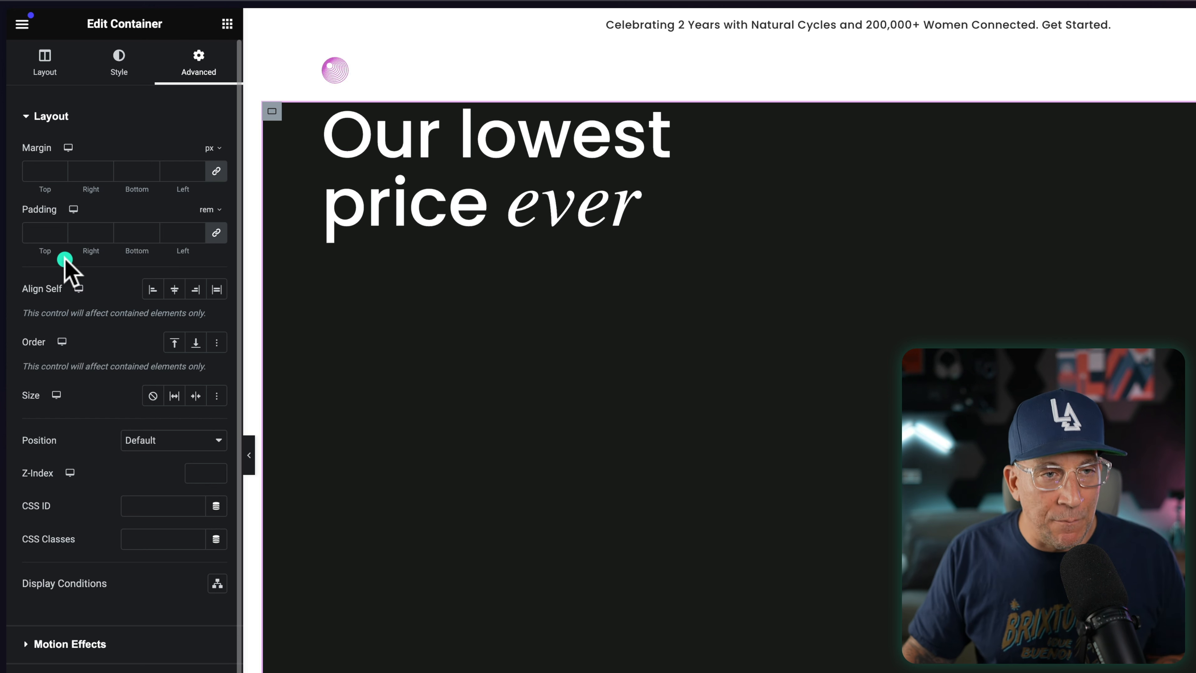
click(216, 234)
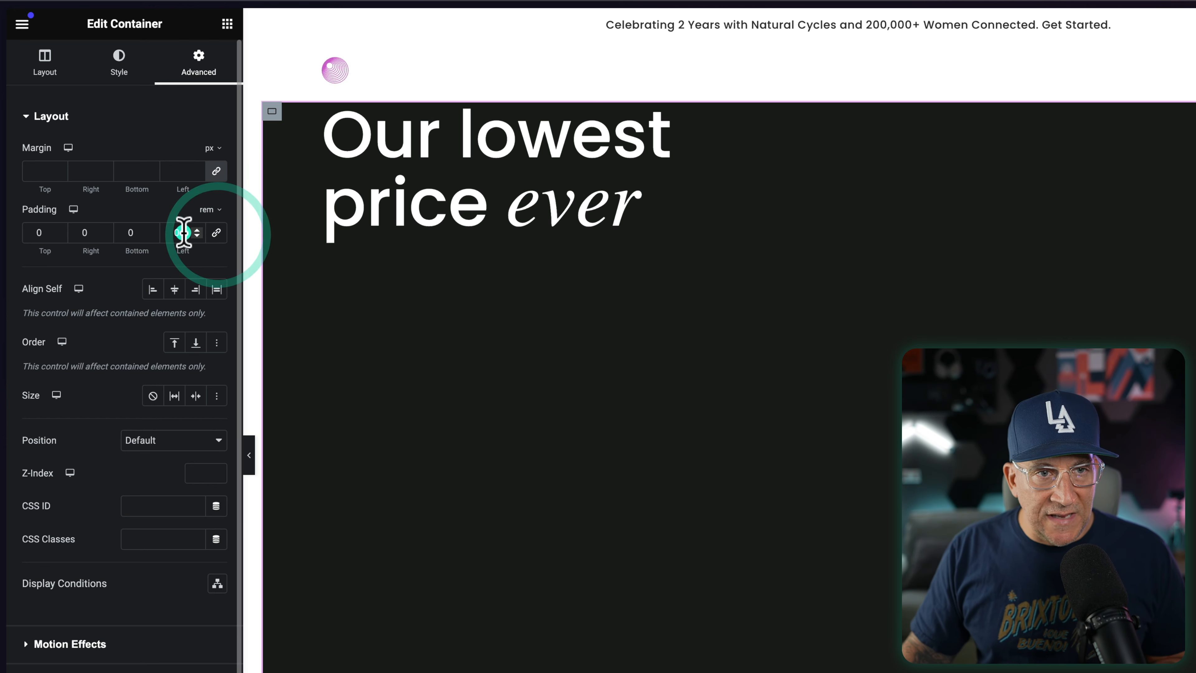
click(172, 223)
click(82, 231)
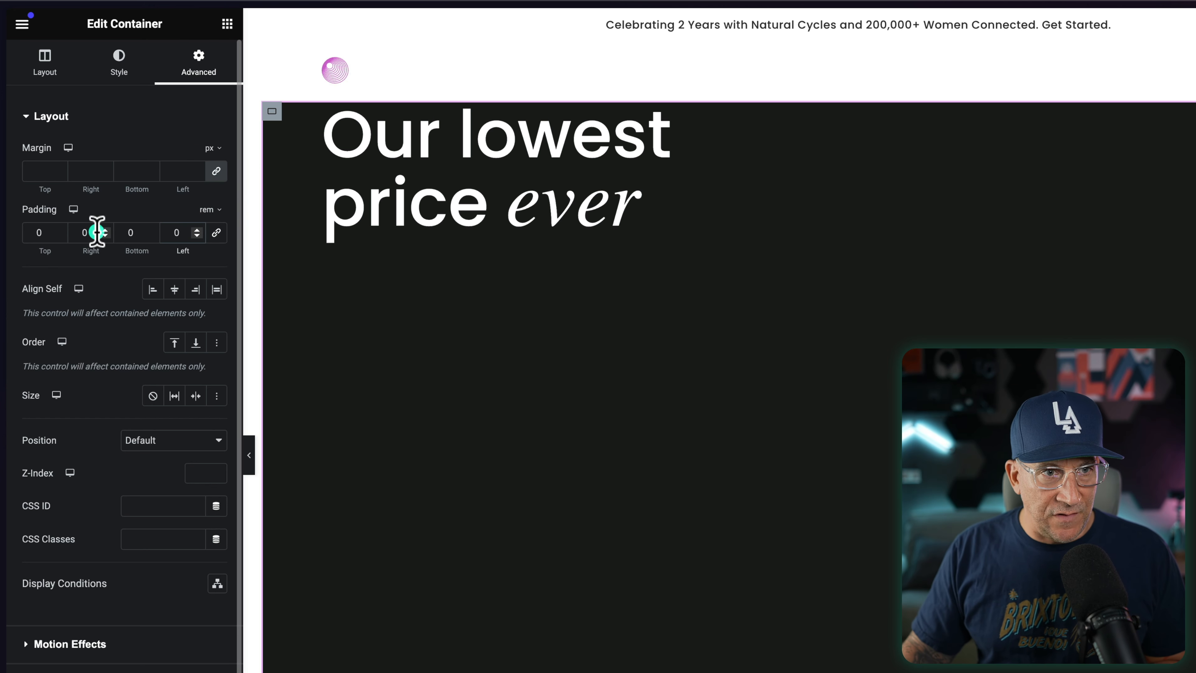
text(1.5)
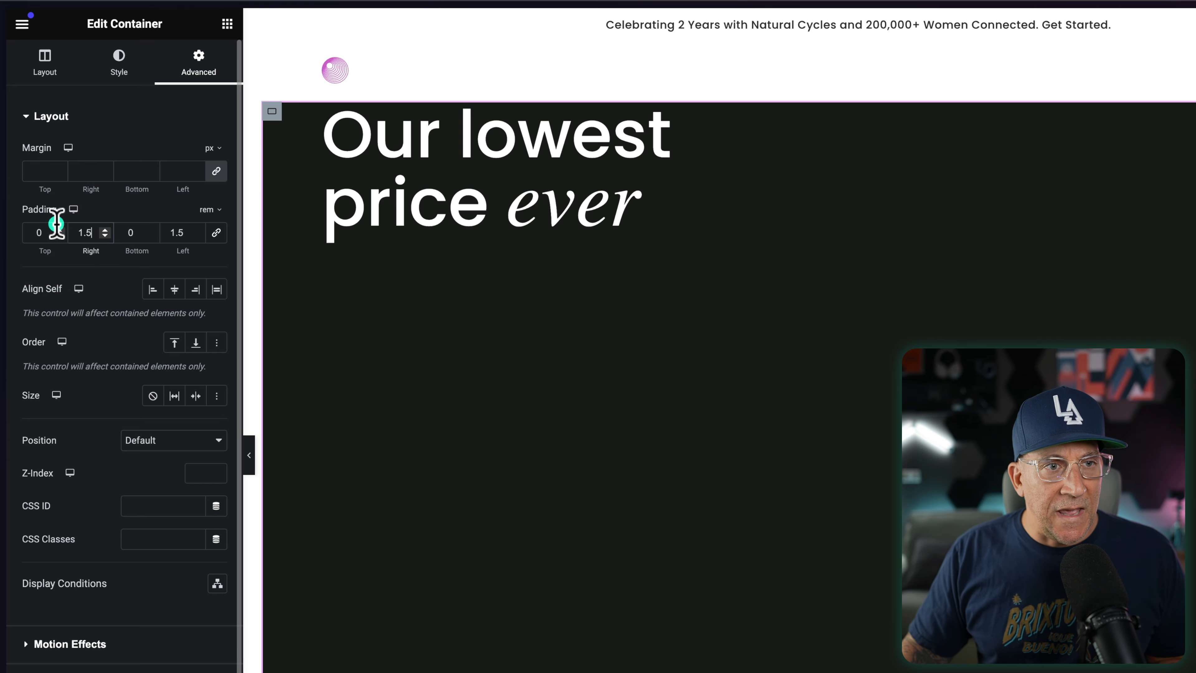
Step: Set the Banner Wrapper's top padding to 12 rem and its bottom padding to 4 rem
double_click(61, 230)
text(9)
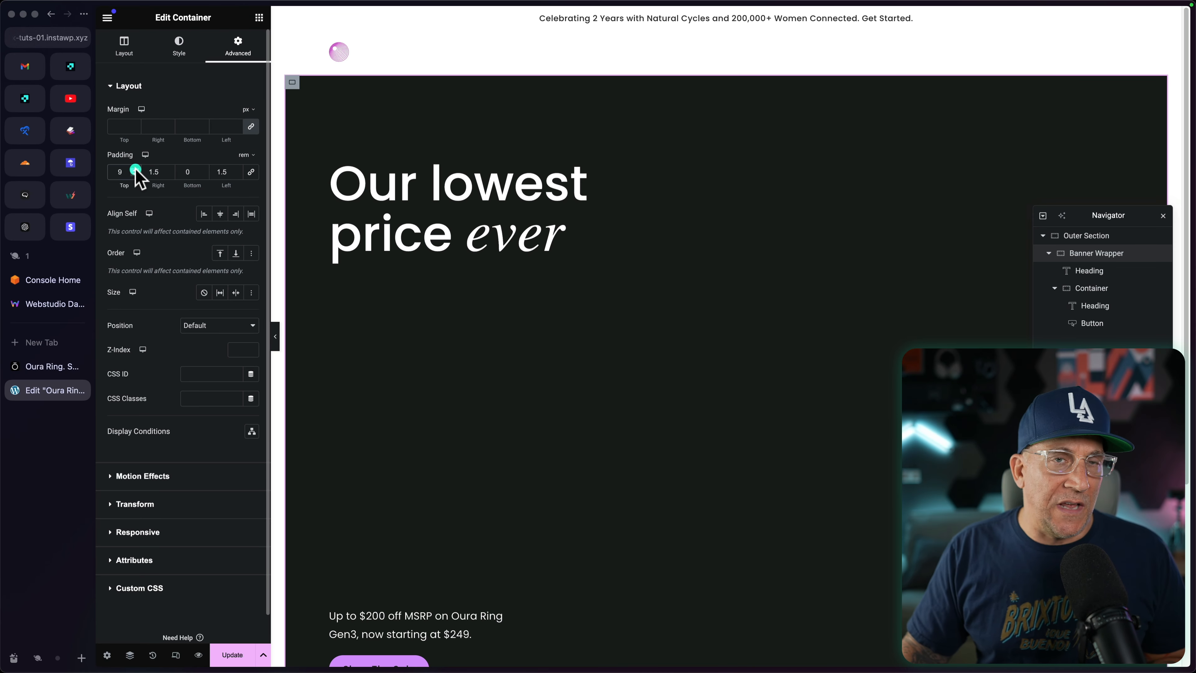
click(135, 170)
click(135, 169)
click(135, 169)
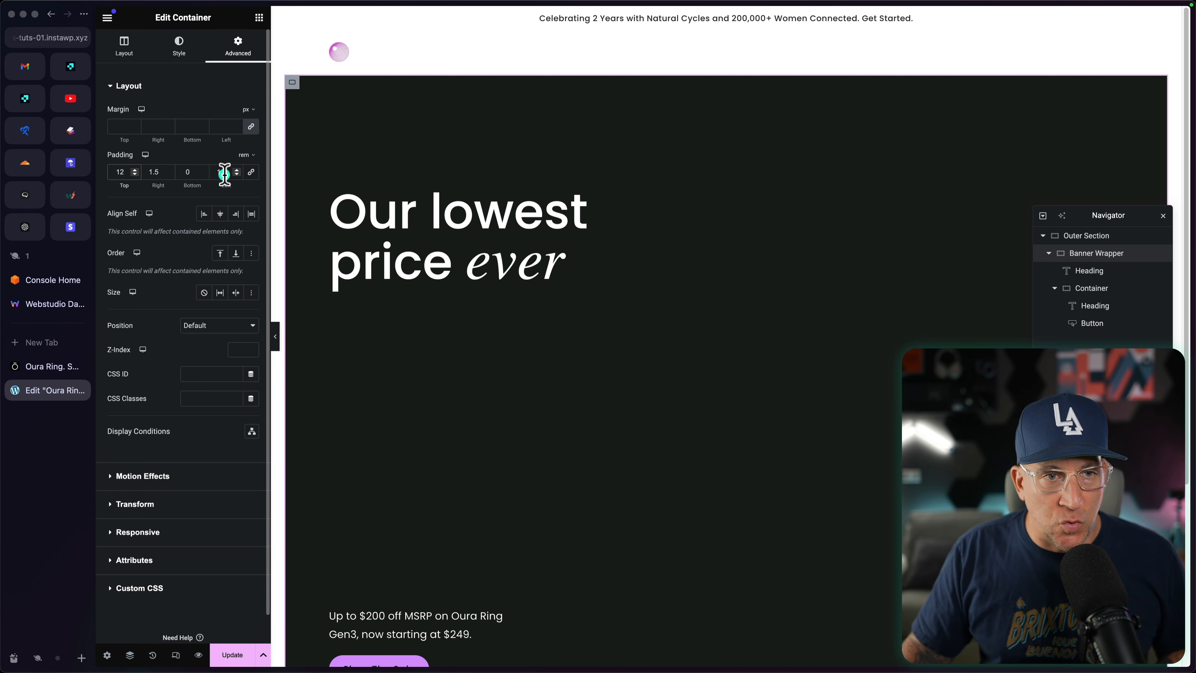
double_click(202, 173)
text(4)
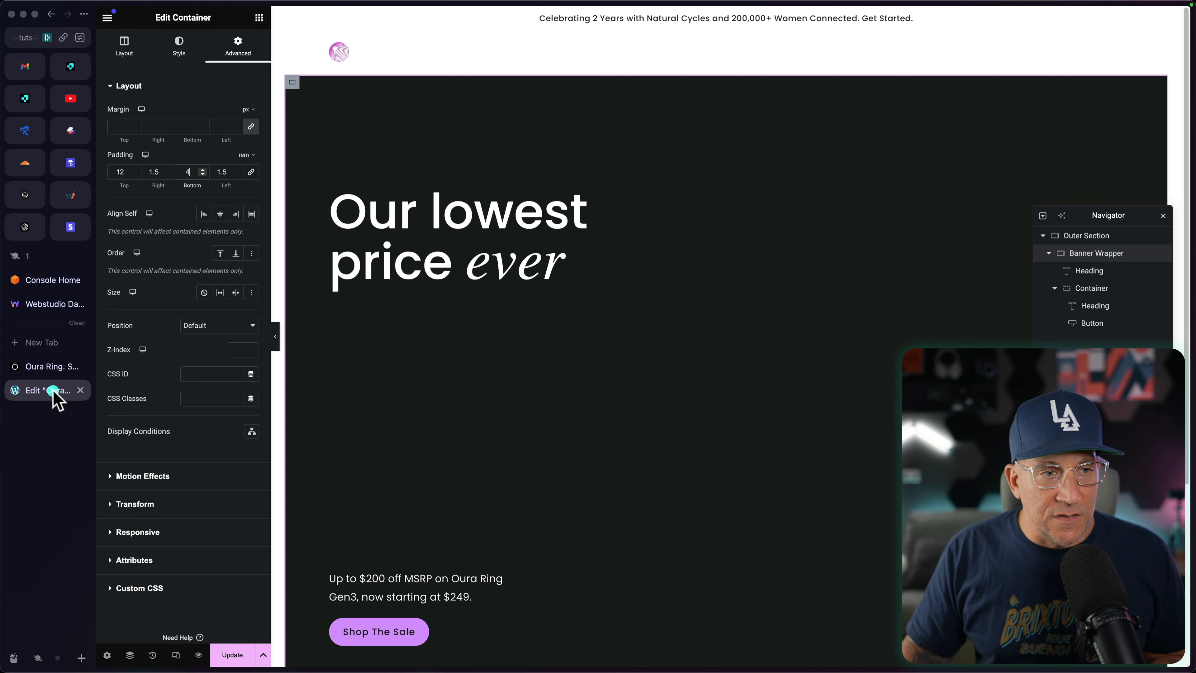
Step: Compare the spacing with the Oura page and raise the Banner Wrapper's top padding to 15 rem
click(47, 367)
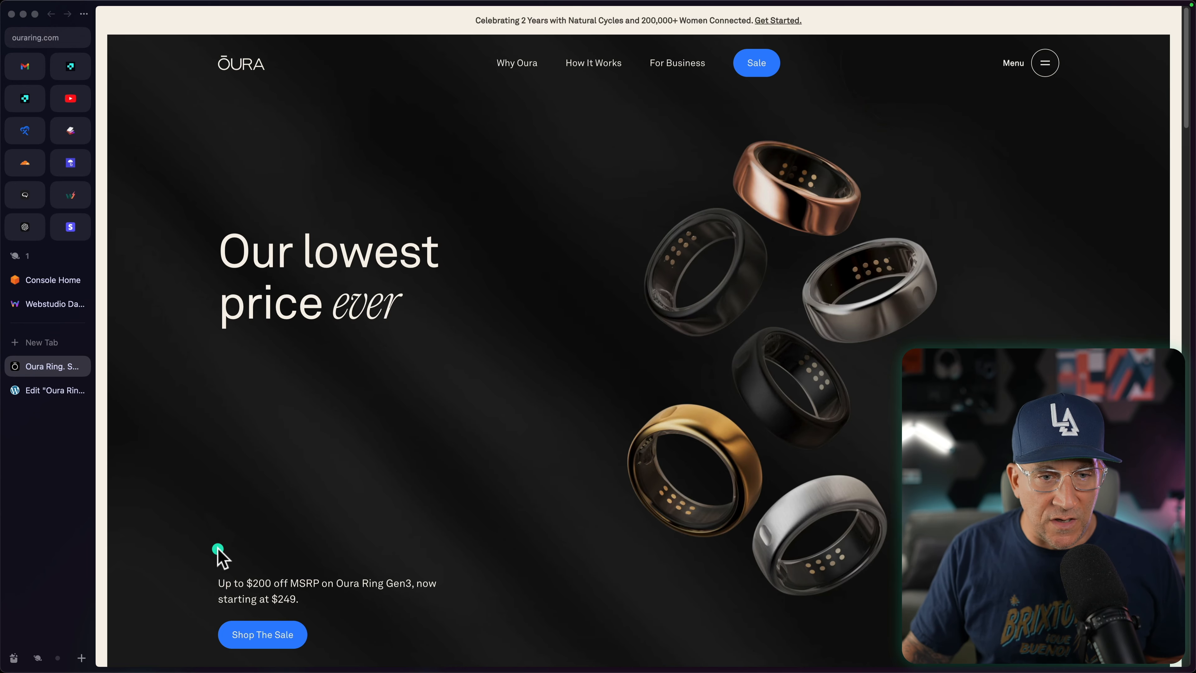
click(46, 391)
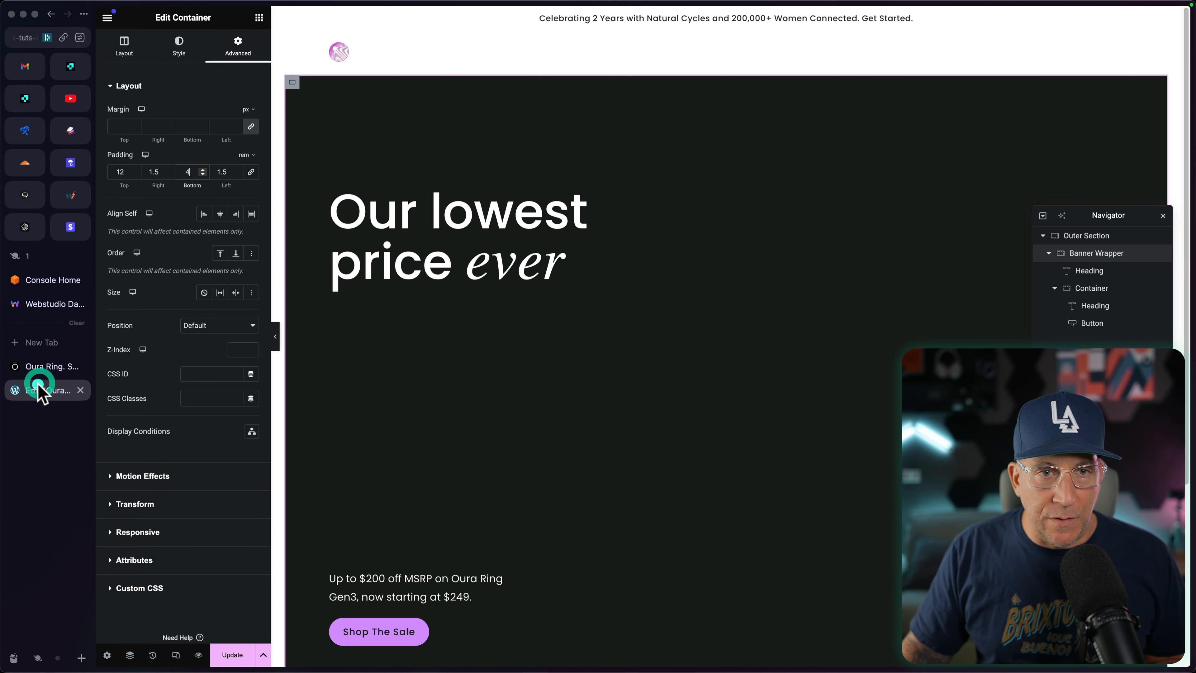
click(136, 169)
click(136, 170)
click(137, 169)
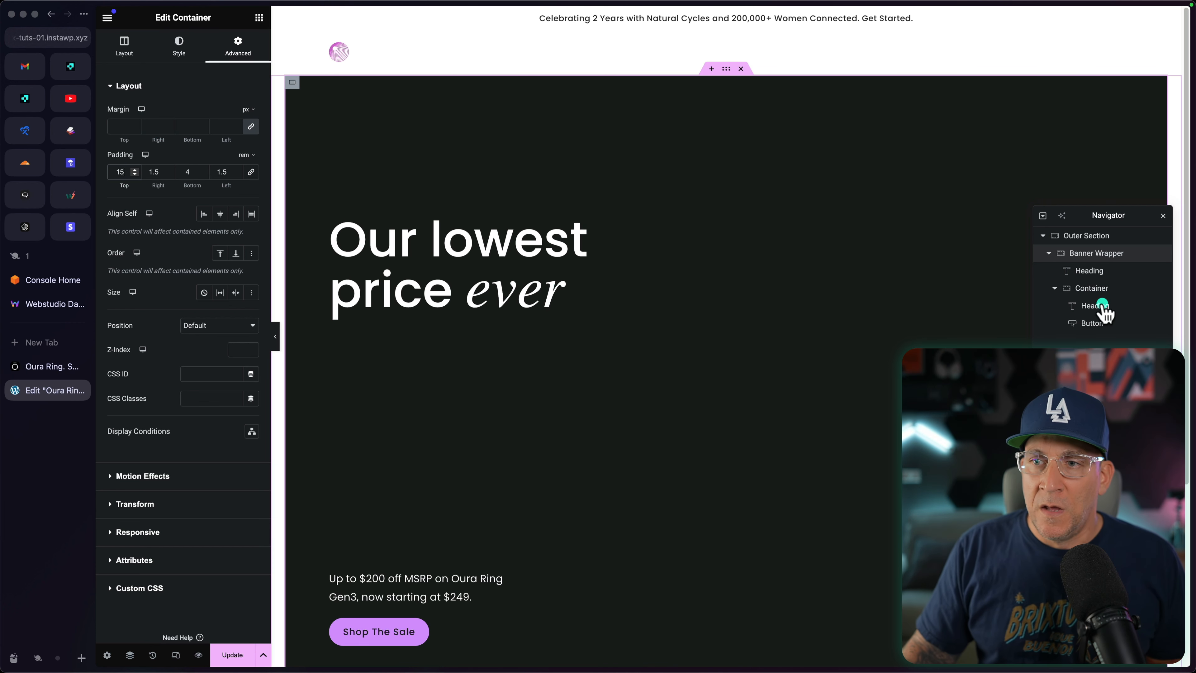
scroll(523, 233, down, 5)
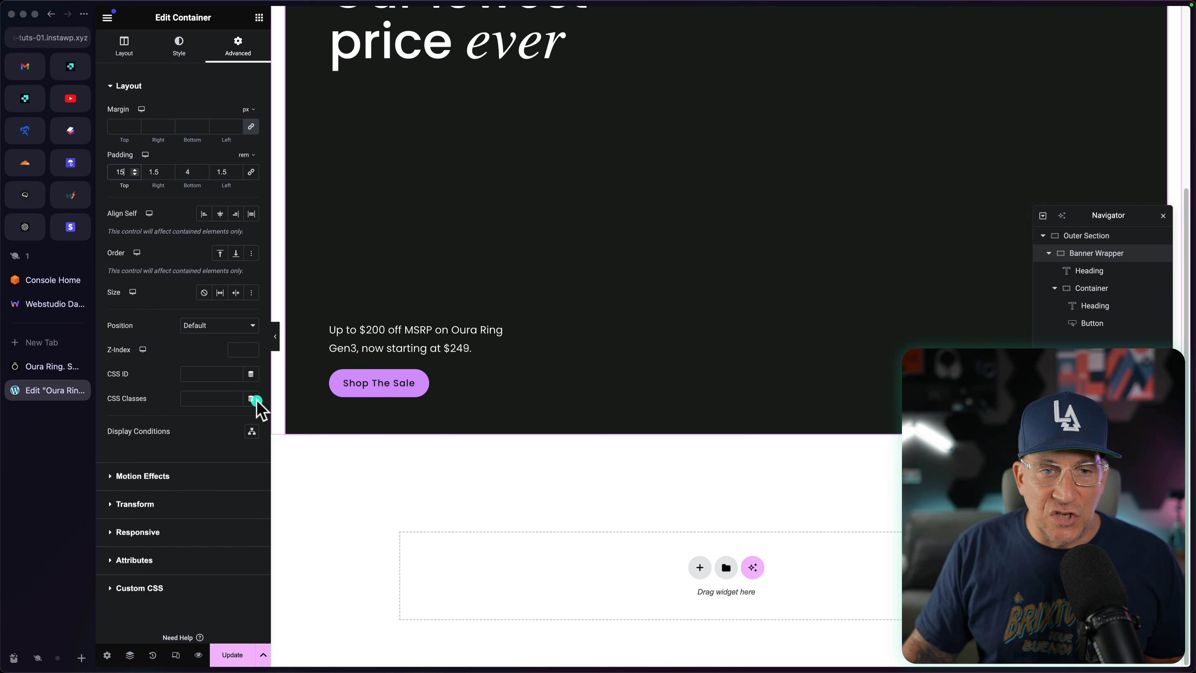
scroll(374, 407, up, 5)
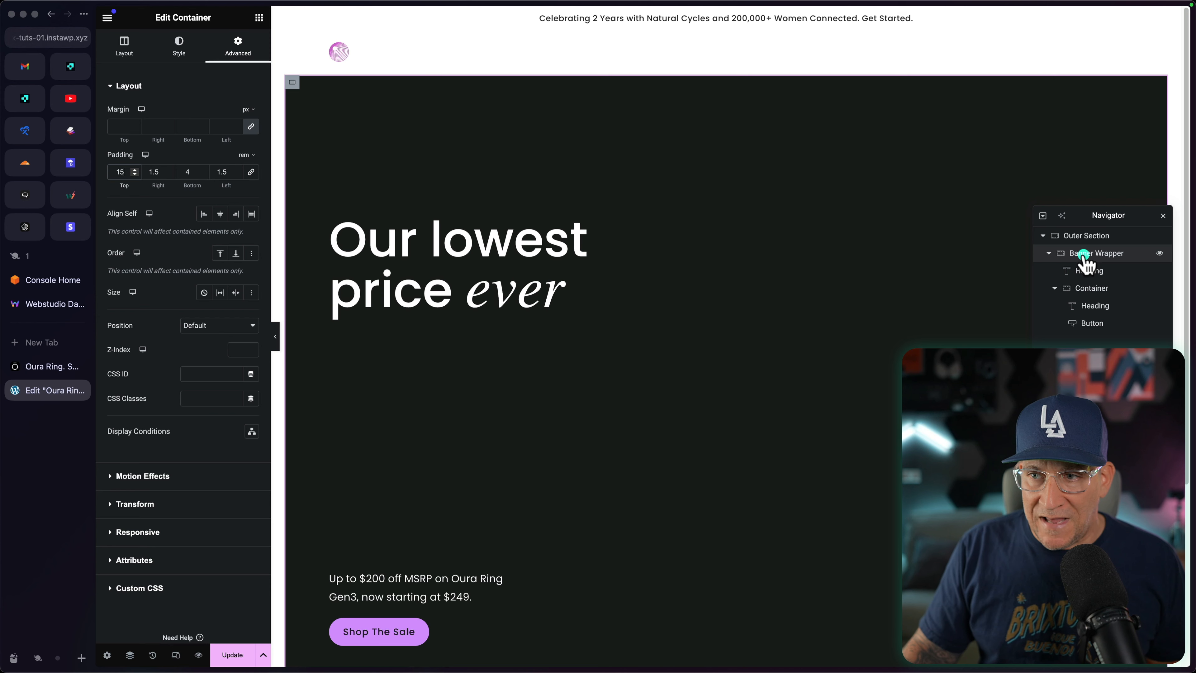
Step: Move the Navigator away from the edge and give the Banner Wrapper a linked border radius of 20 px on all corners
drag(1083, 215, 630, 99)
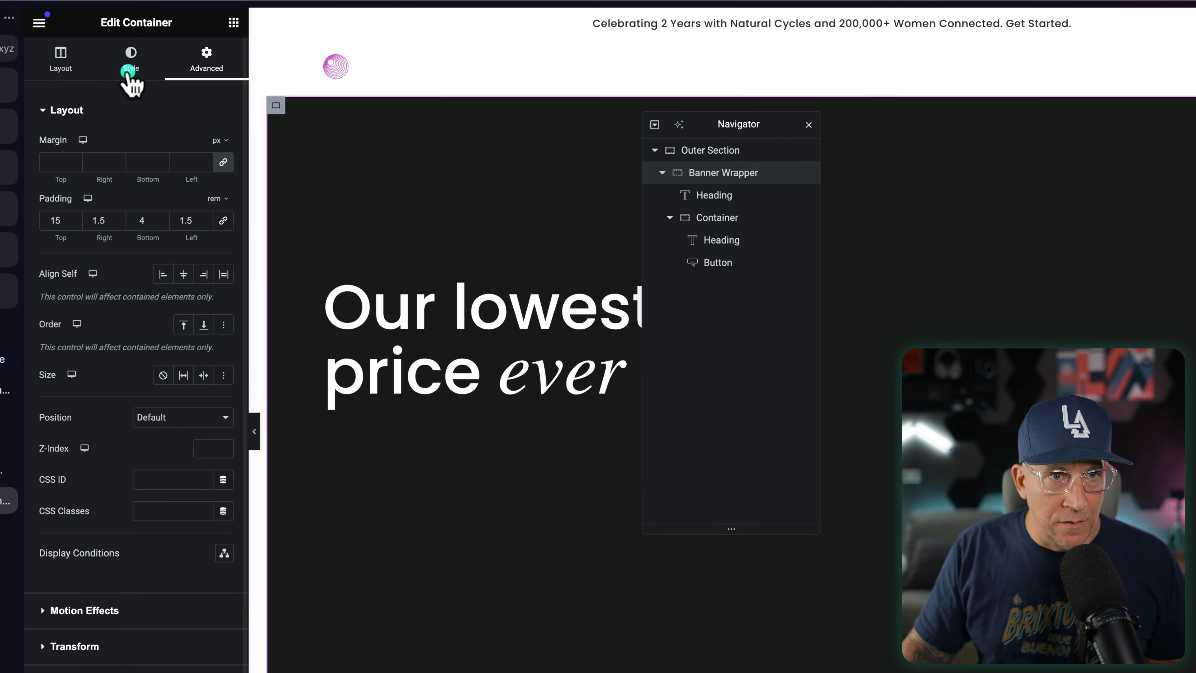
click(130, 73)
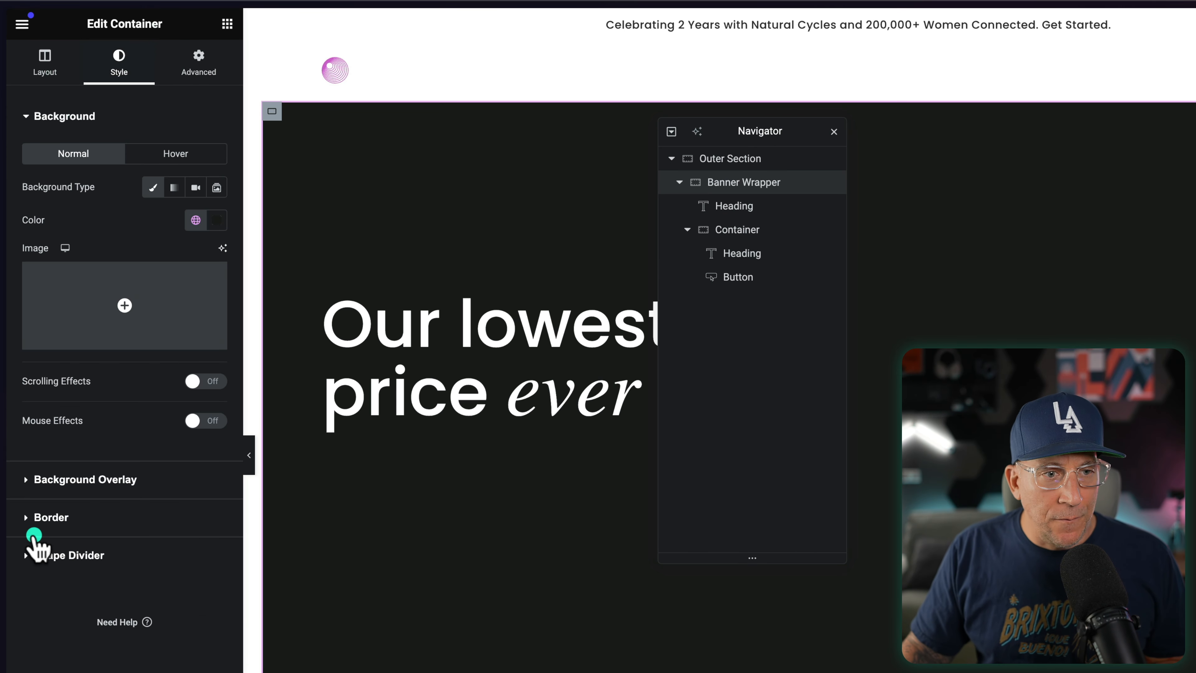
click(66, 511)
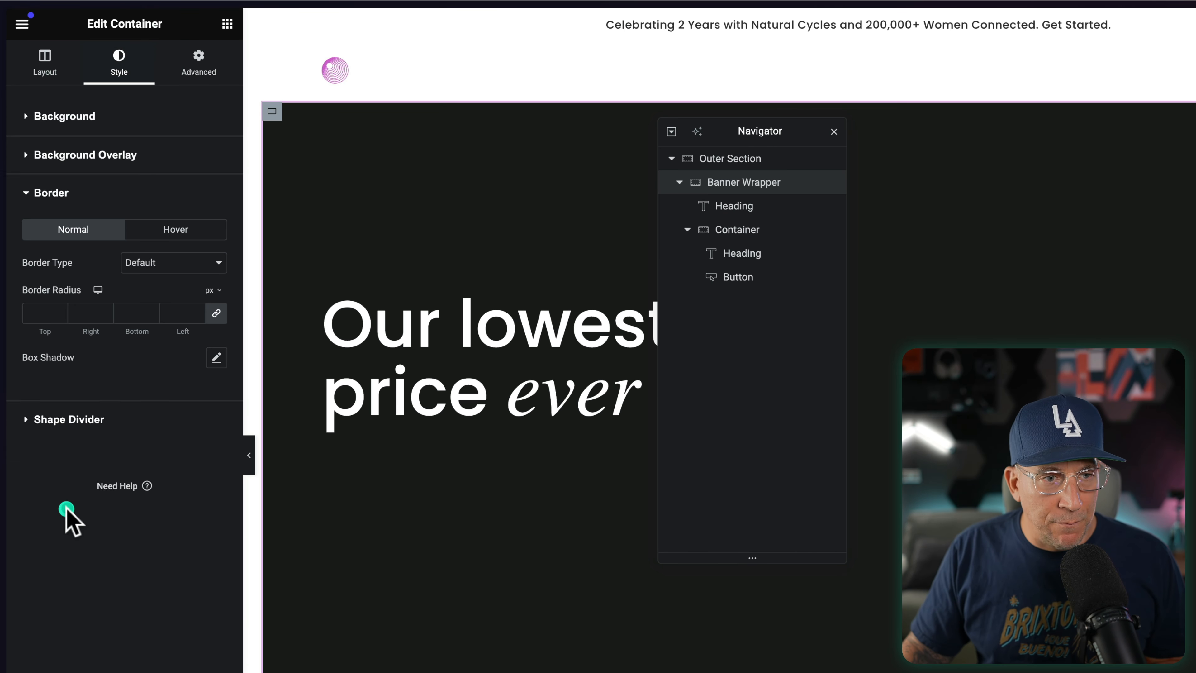
click(196, 311)
text(11)
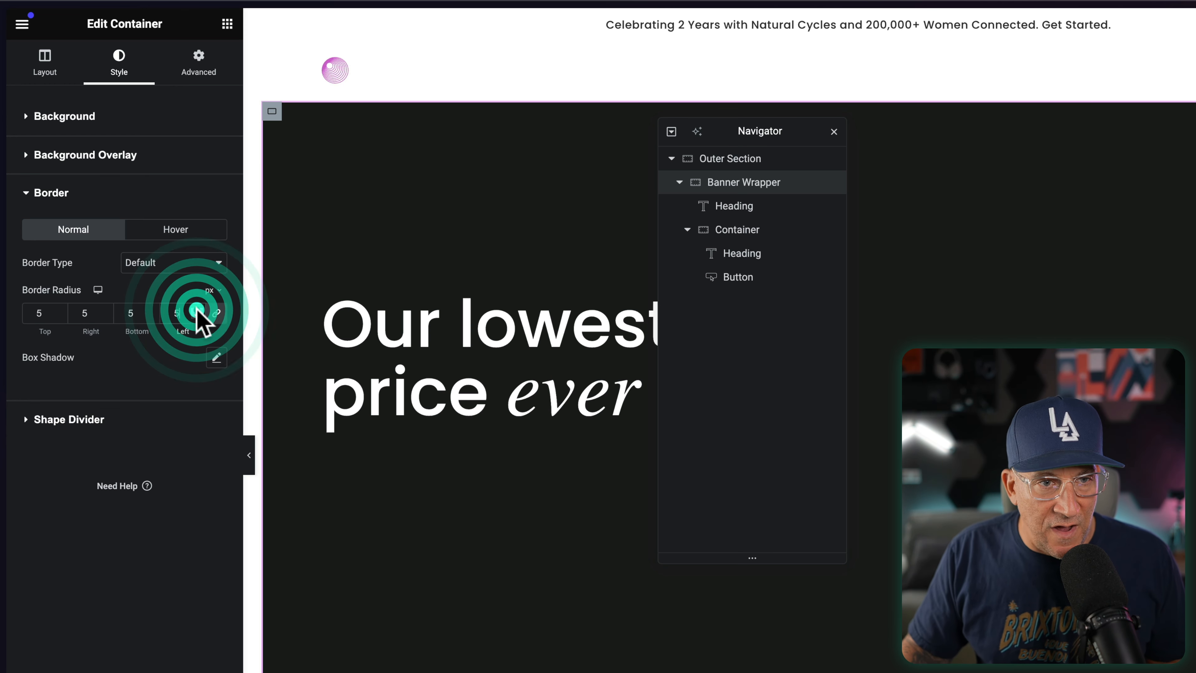
triple_click(197, 309)
triple_click(197, 309)
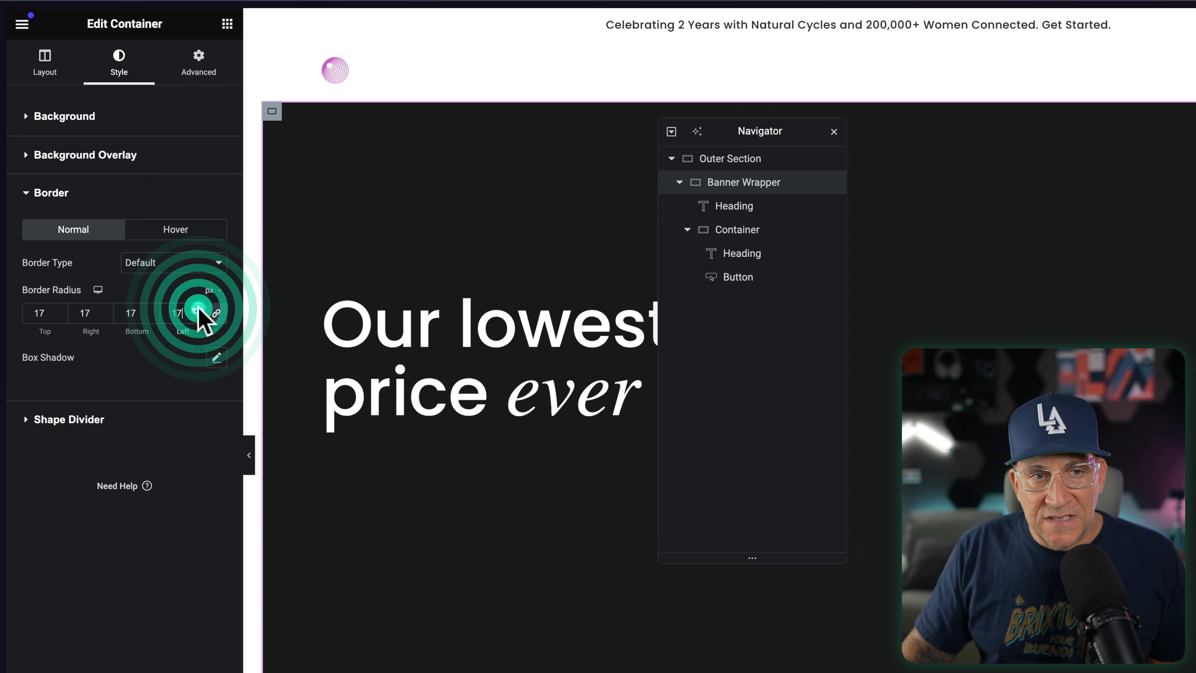
triple_click(198, 309)
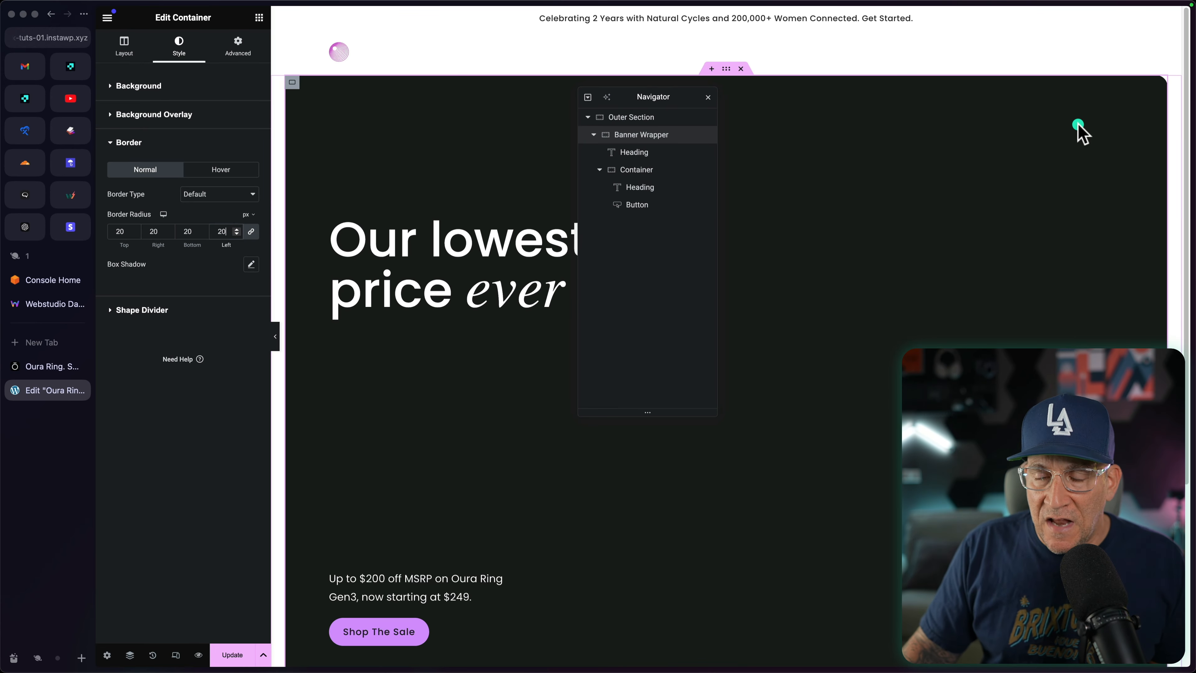
scroll(707, 329, down, 4)
scroll(894, 494, up, 4)
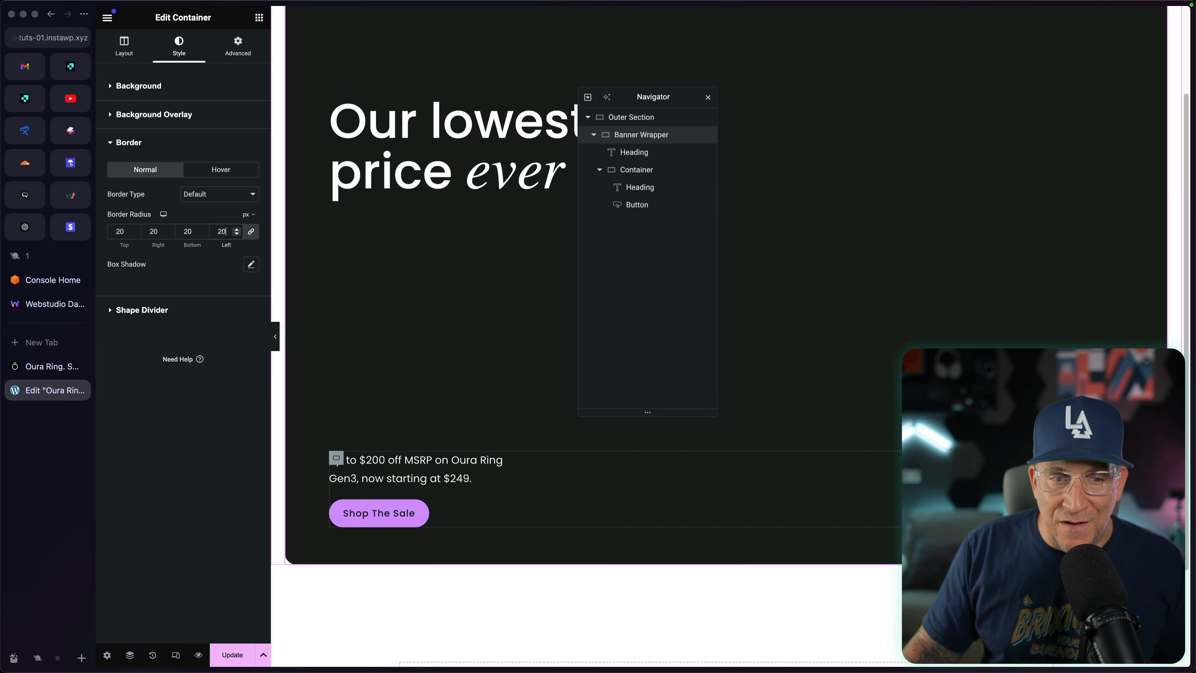
Step: Review the Oura page's hero banner and the section below it, then return to the Elementor editor and move the Navigator off the headline
click(35, 367)
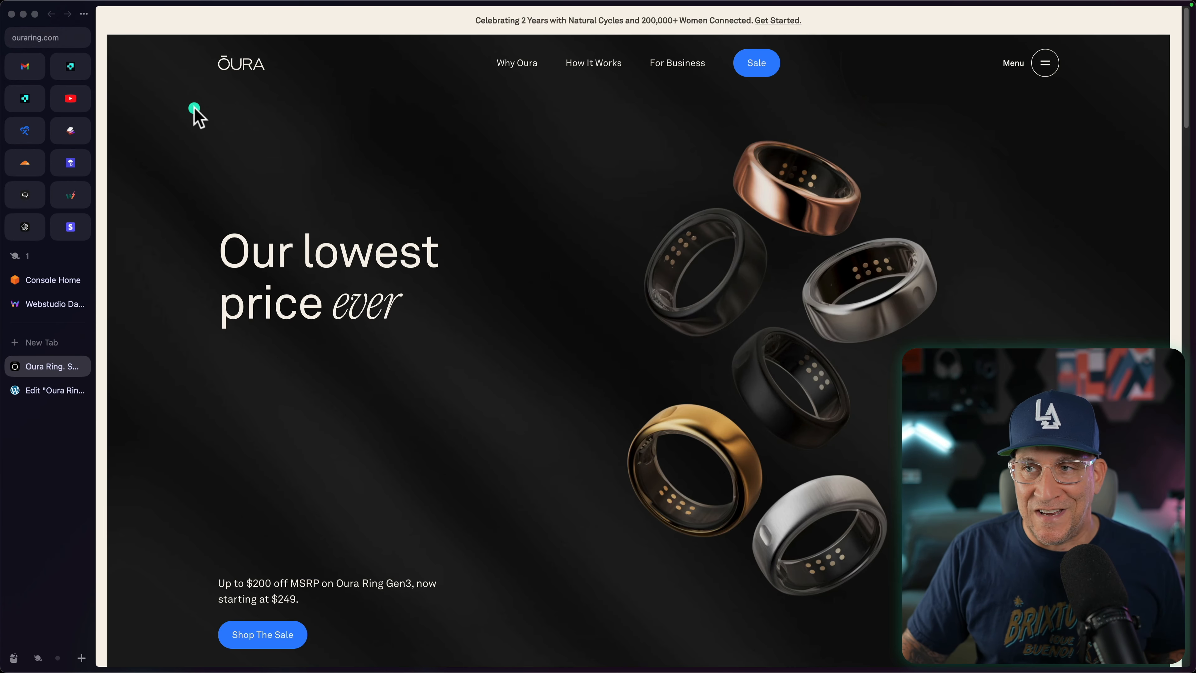
scroll(355, 280, down, 9)
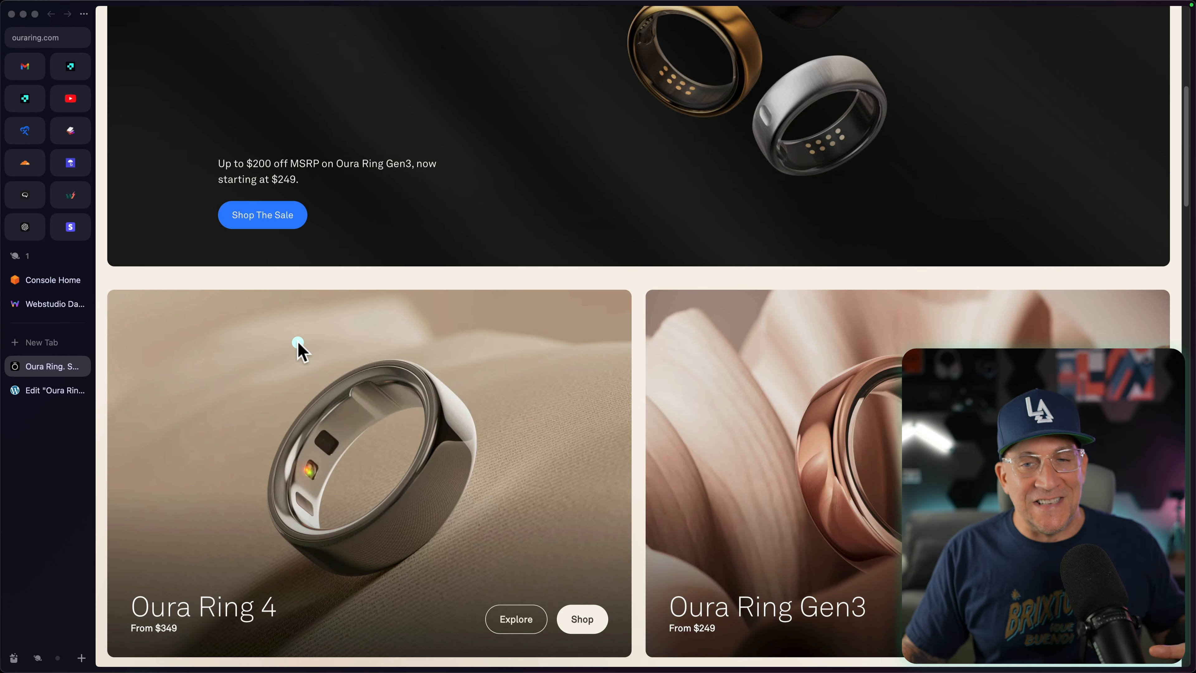
scroll(459, 440, up, 9)
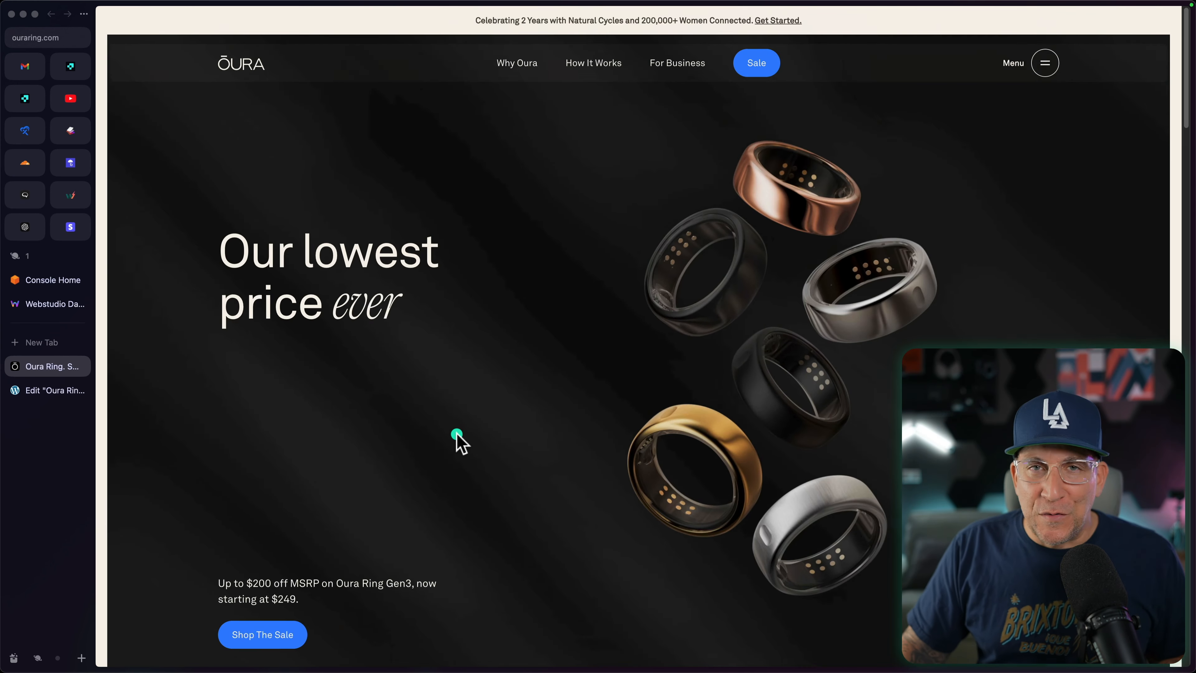
click(35, 395)
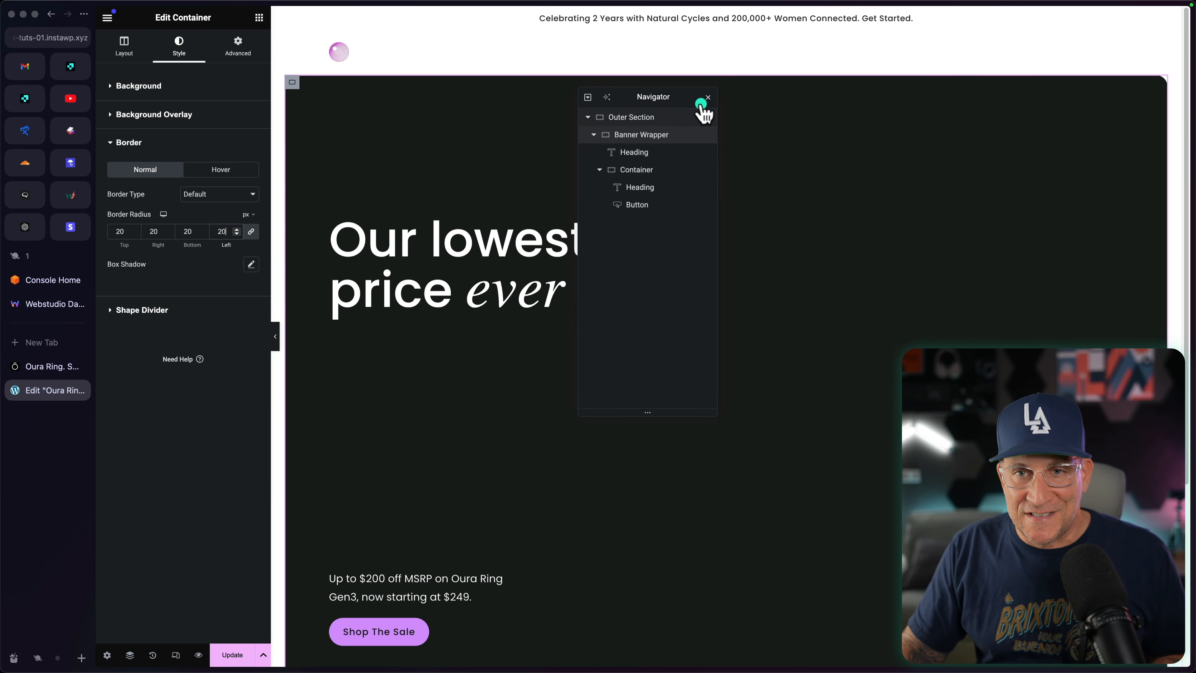
drag(692, 97, 920, 193)
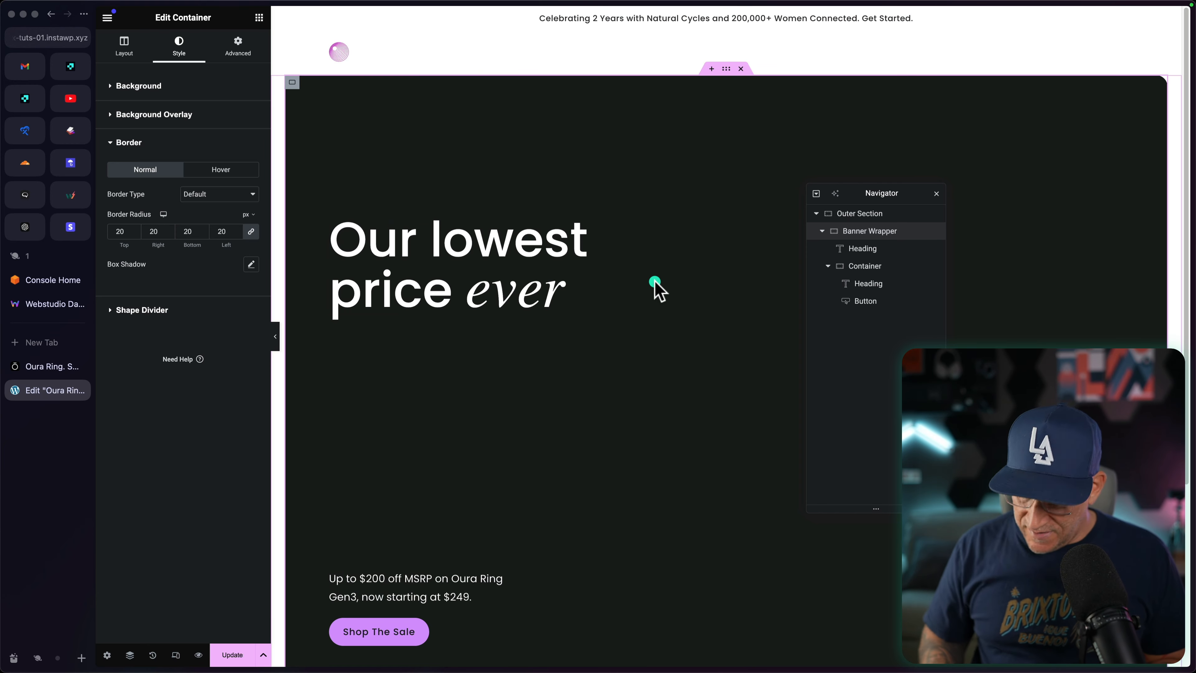
Step: Switch to Figma, check the existing hero slide, and add a new Slide 16:9 frame (1920 × 1080) beside the iPhone 16 Pro Max frame
key(ctrl+Right)
scroll(696, 324, up, 3)
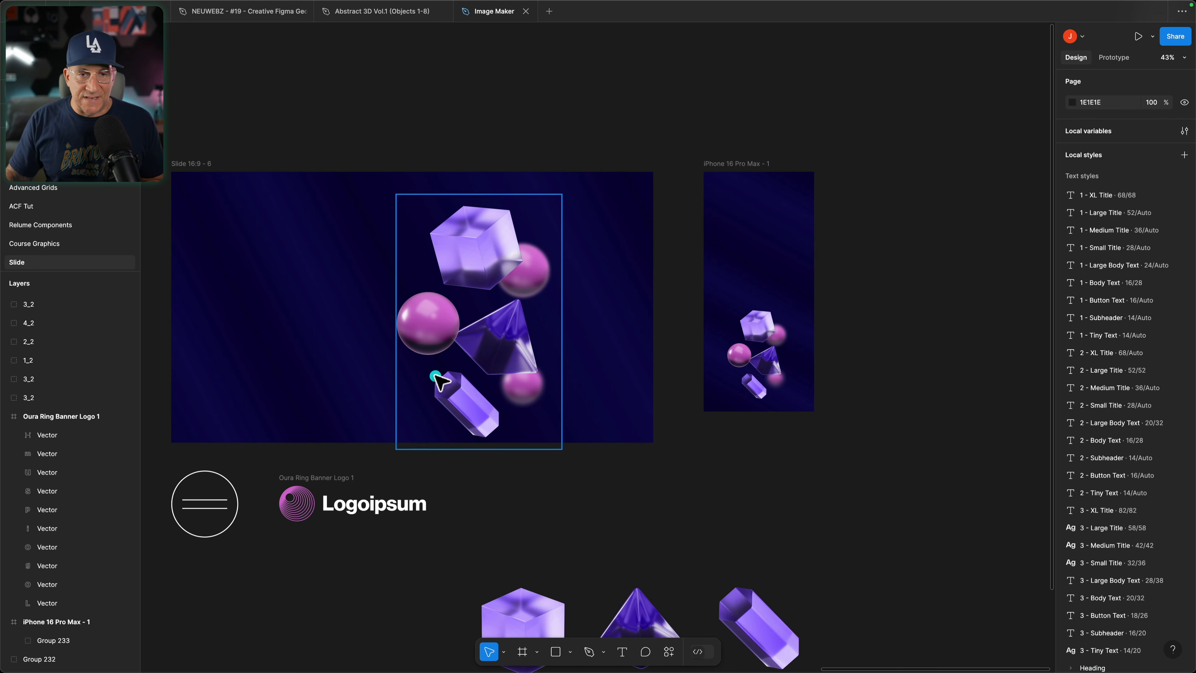
click(188, 164)
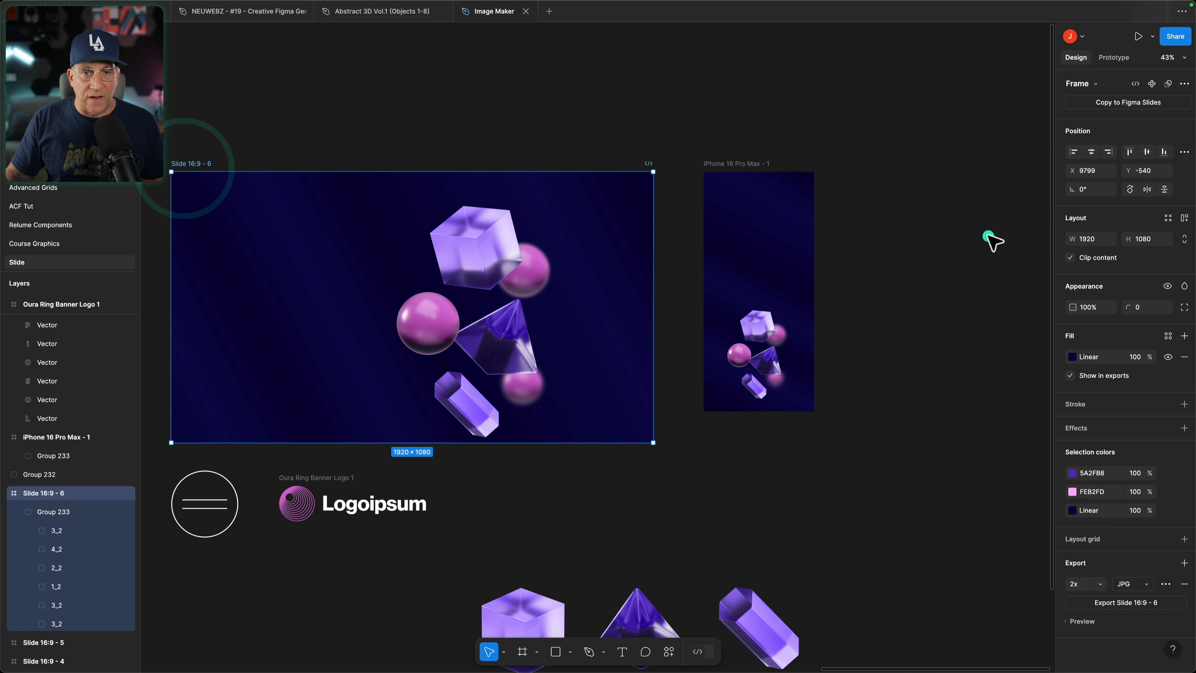
scroll(991, 240, right, 3)
scroll(988, 237, right, 5)
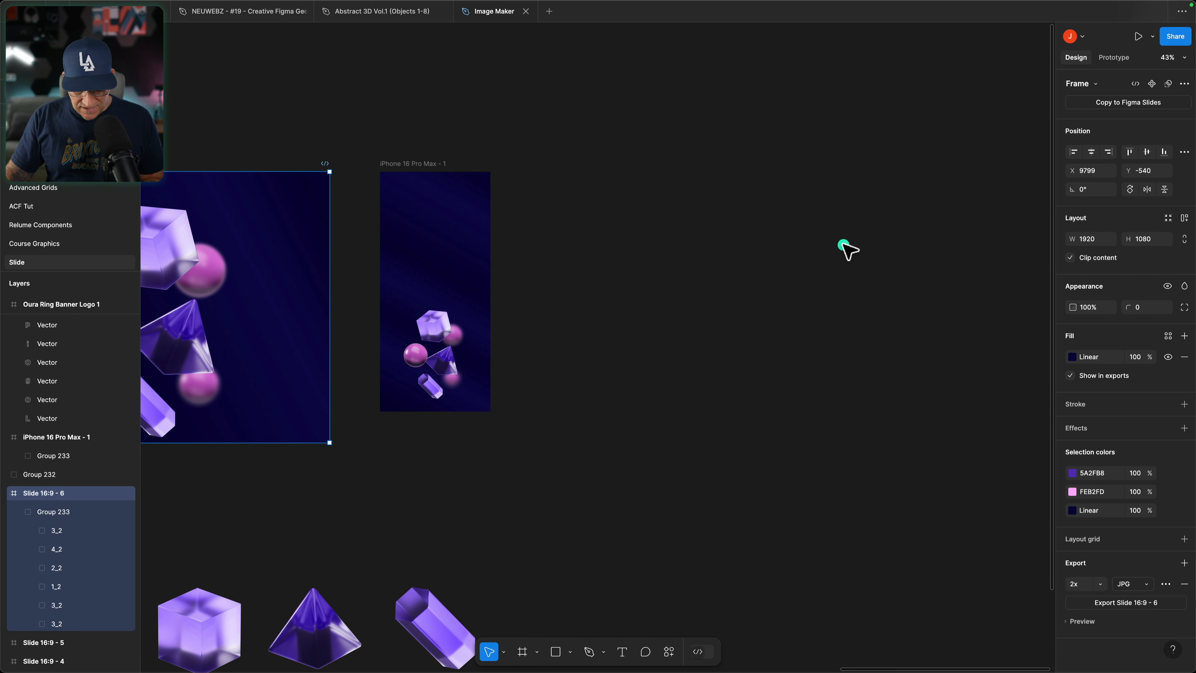
click(842, 247)
drag(486, 451, 400, 438)
key(f)
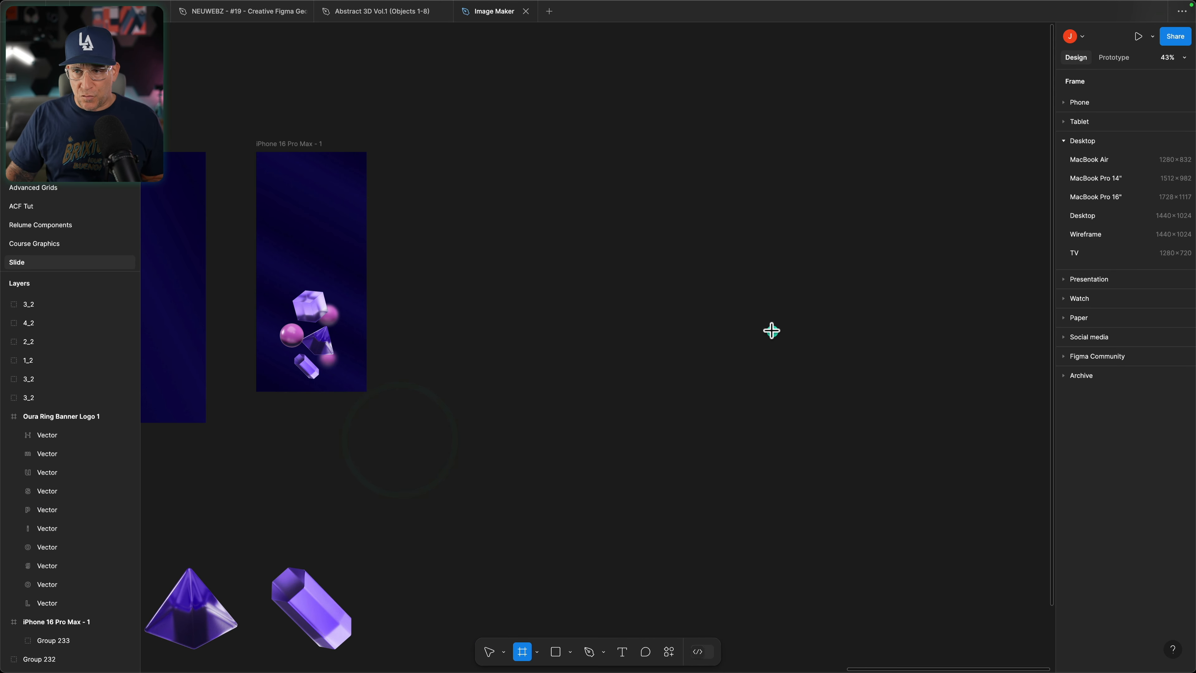
click(1075, 288)
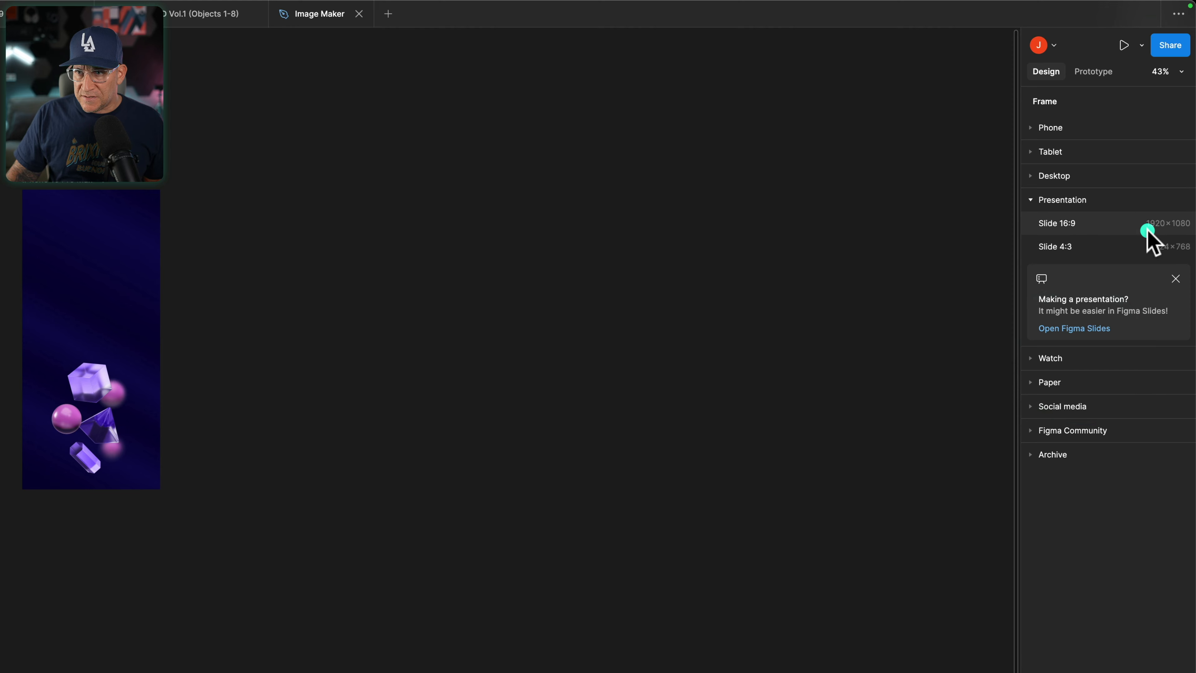
click(1157, 180)
drag(195, 256, 236, 182)
Step: Change the new frame's fill to a linear gradient running across it from its left edge to its right edge
click(1041, 446)
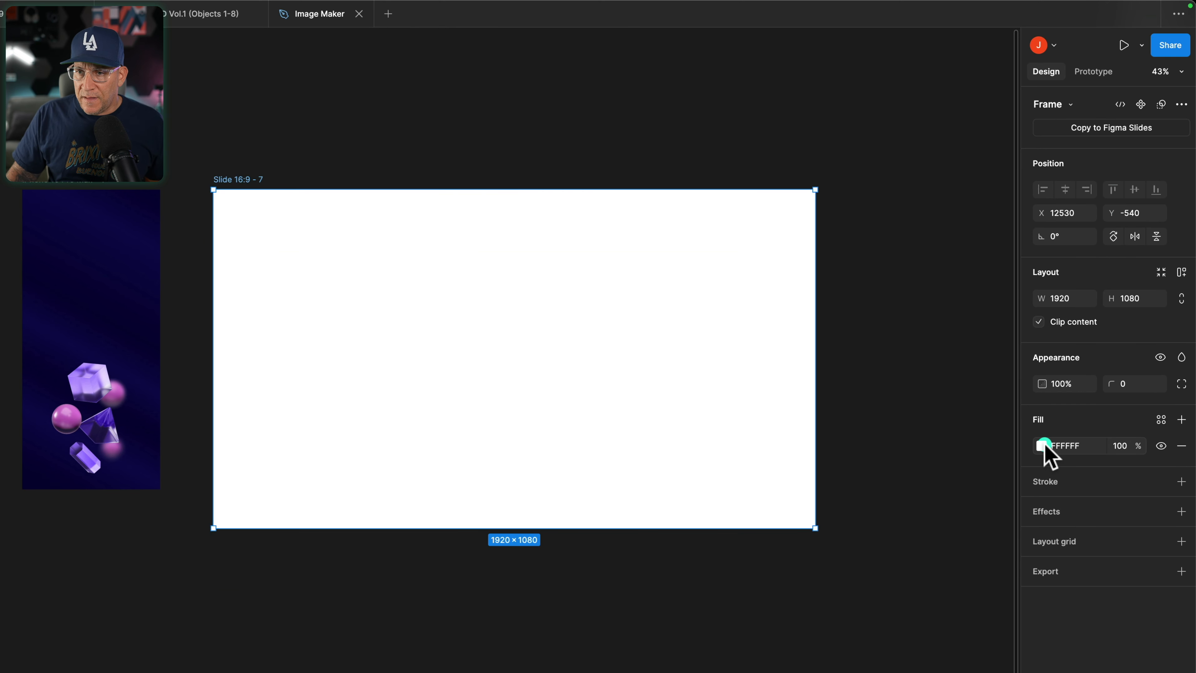
click(881, 457)
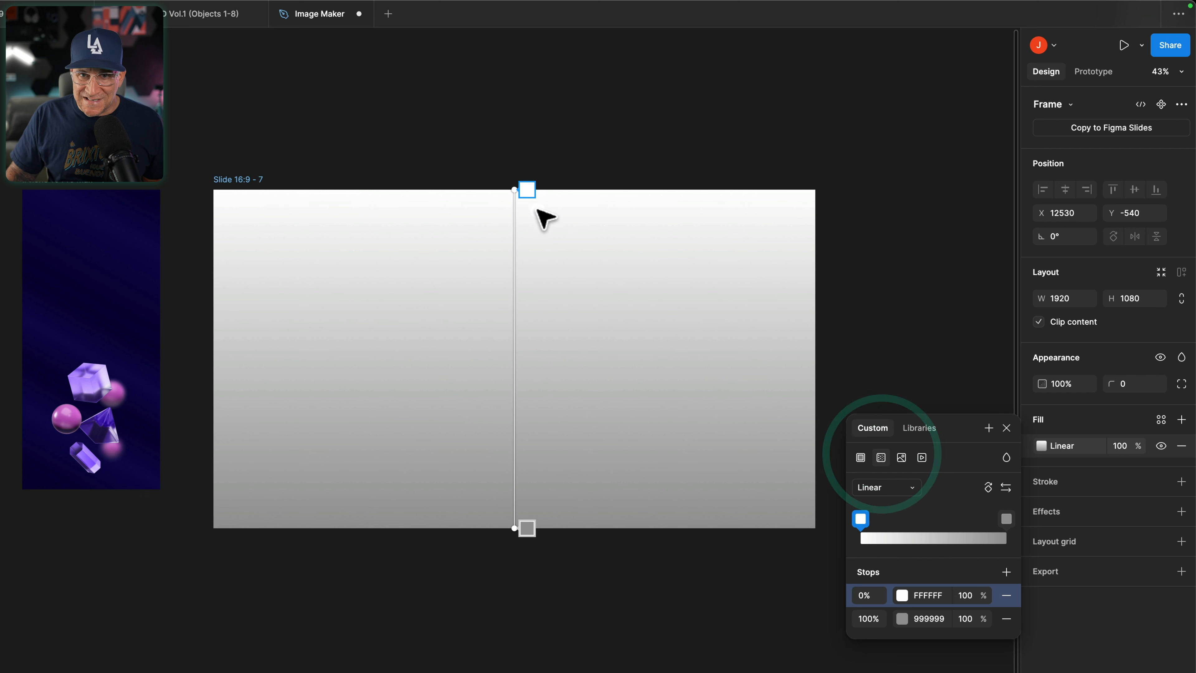
drag(517, 191, 195, 406)
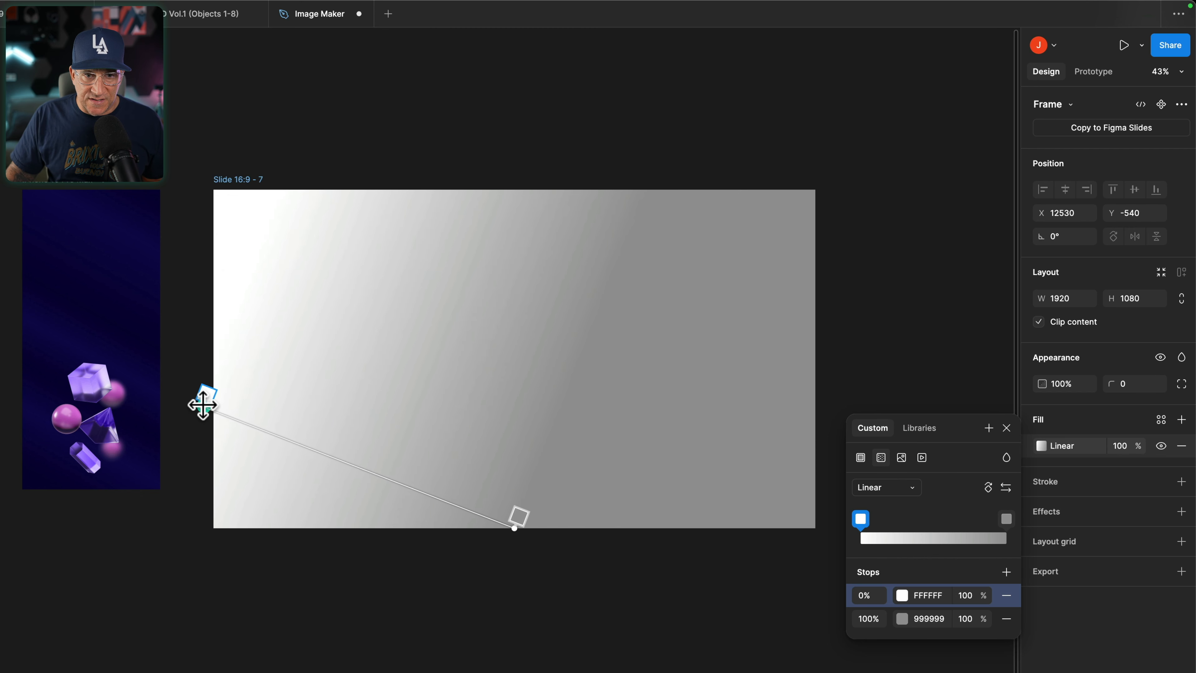
drag(517, 518, 816, 349)
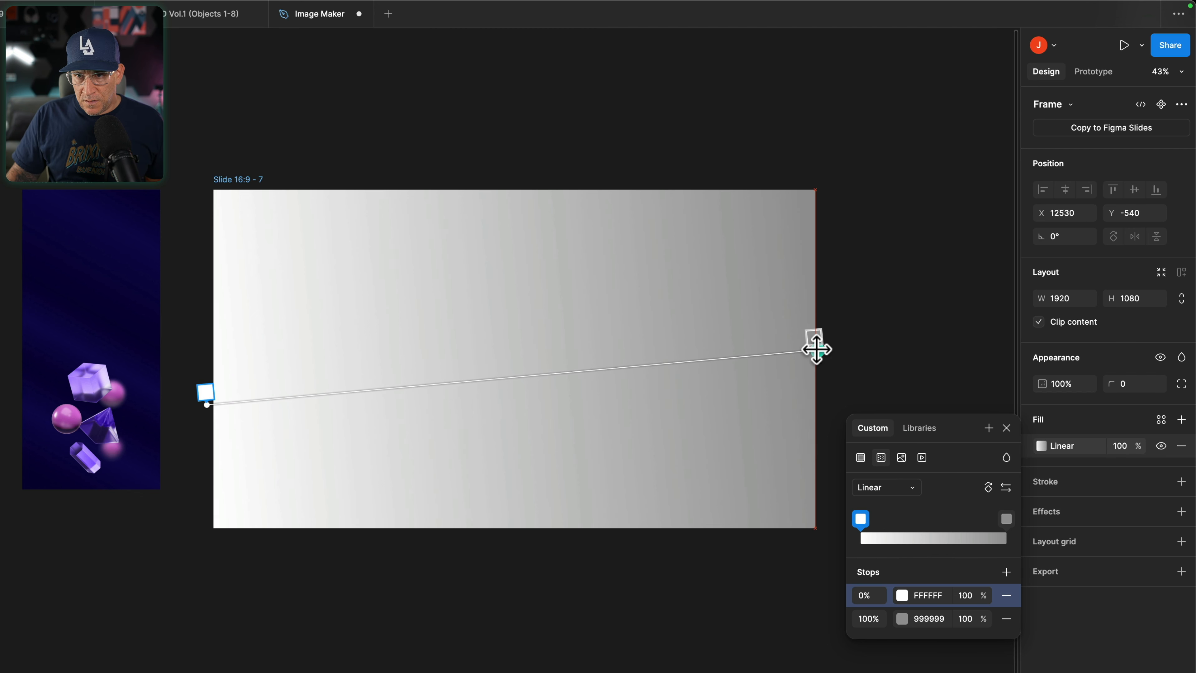
Step: Add seven gradient stops along the line at about 10, 21, 37, 52, 68, 80 and 92 percent
click(266, 399)
click(332, 390)
click(433, 382)
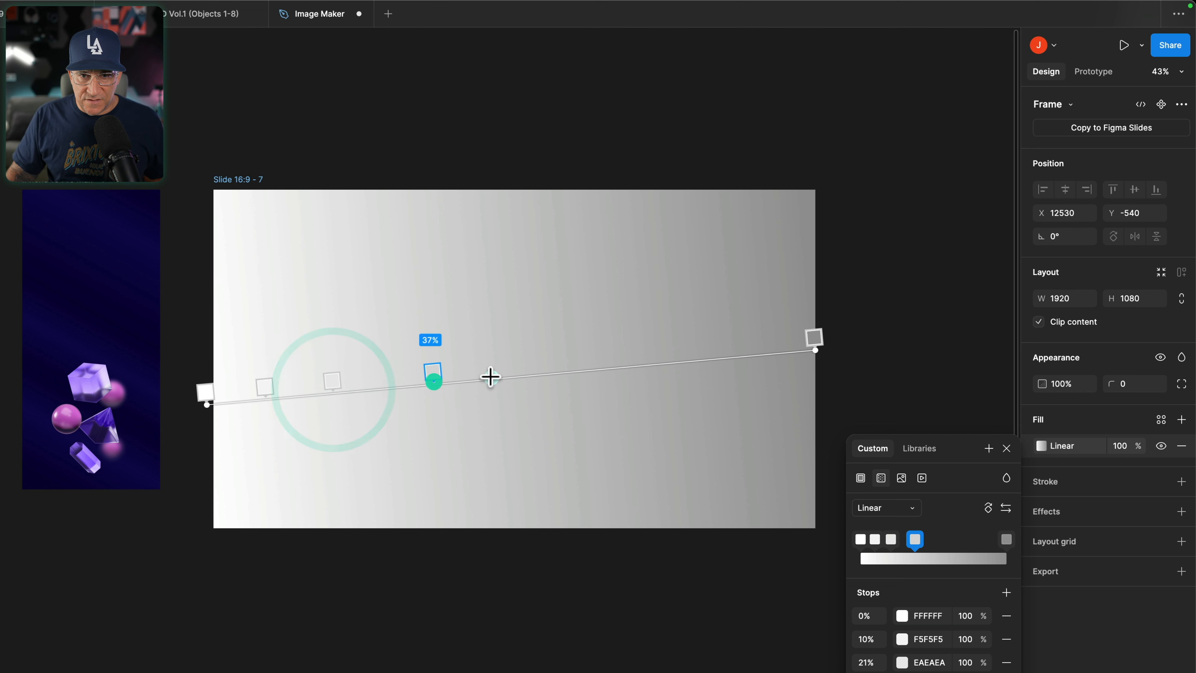
click(521, 376)
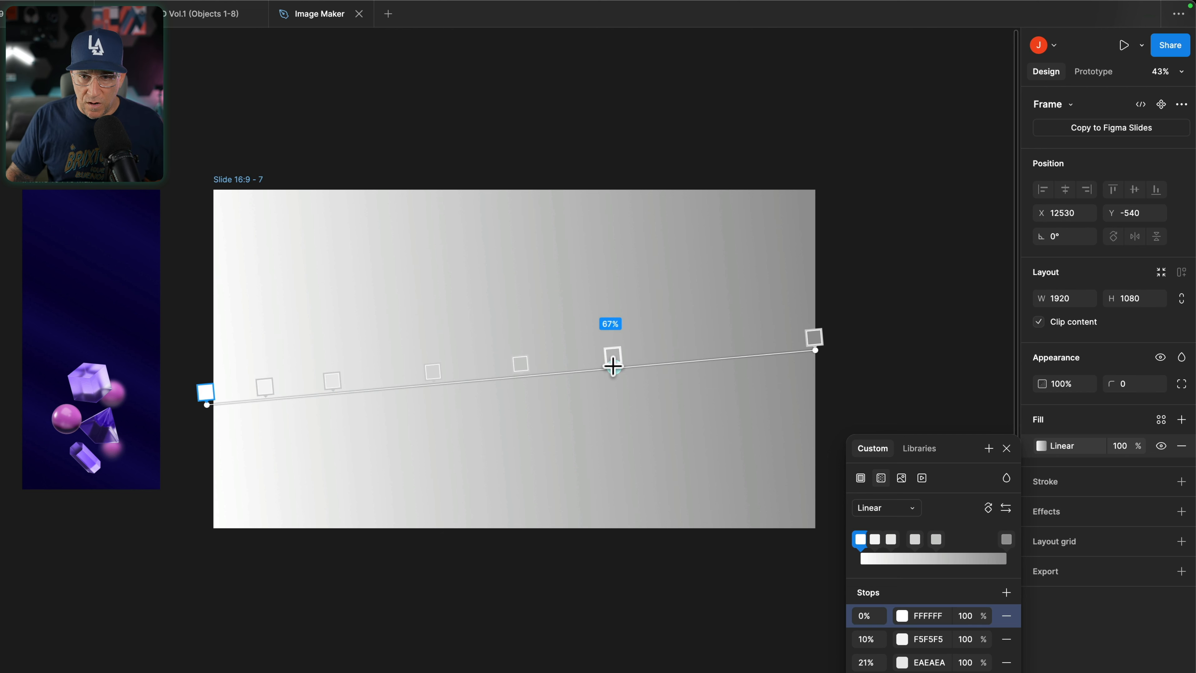
click(618, 366)
click(694, 360)
click(763, 353)
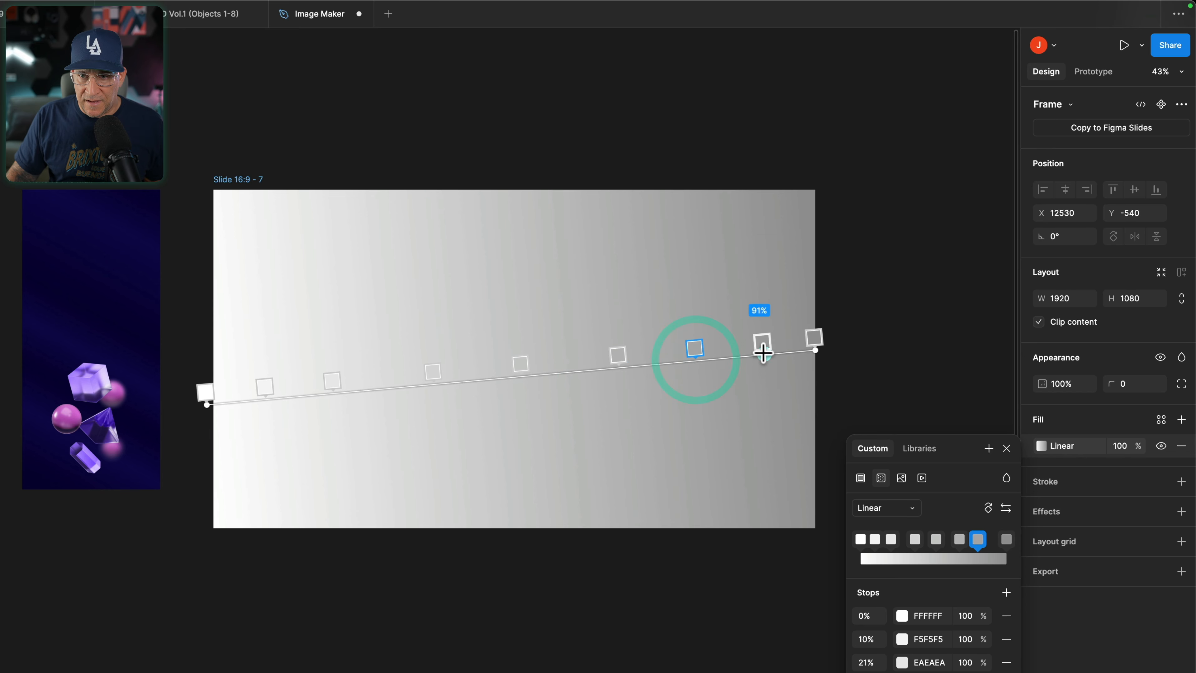
Step: Color the gradient stops from 0% through 92% with 0B054E and the 100% stop with 050032
click(208, 395)
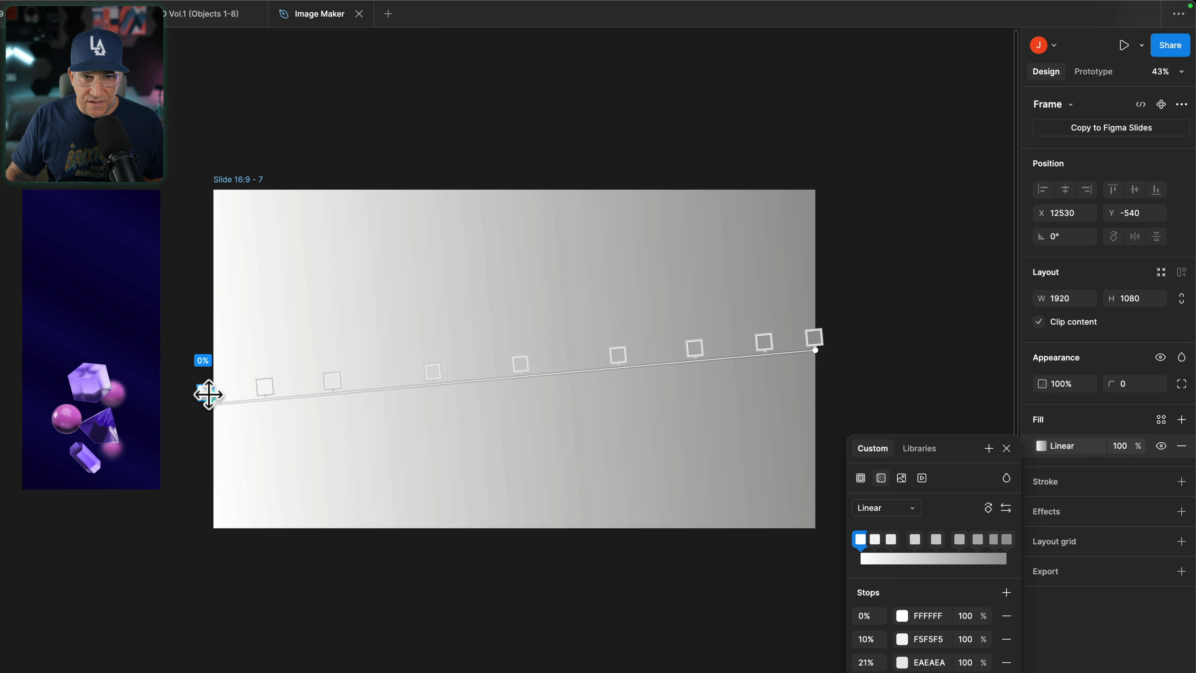
click(903, 614)
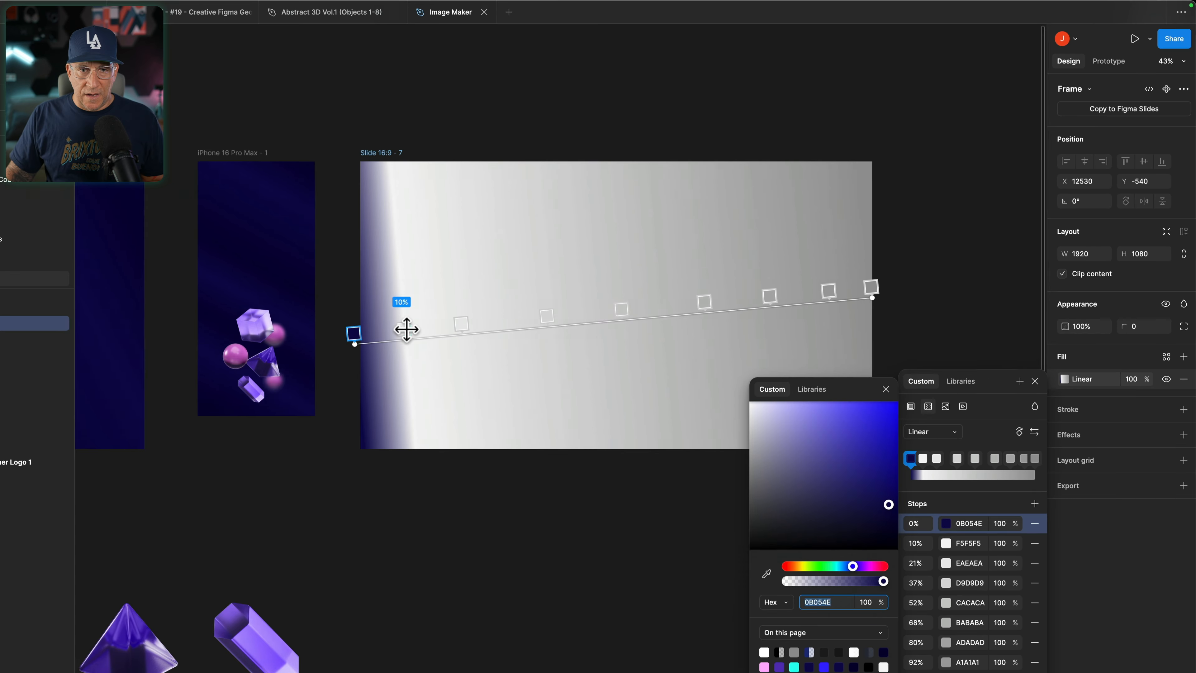
click(267, 387)
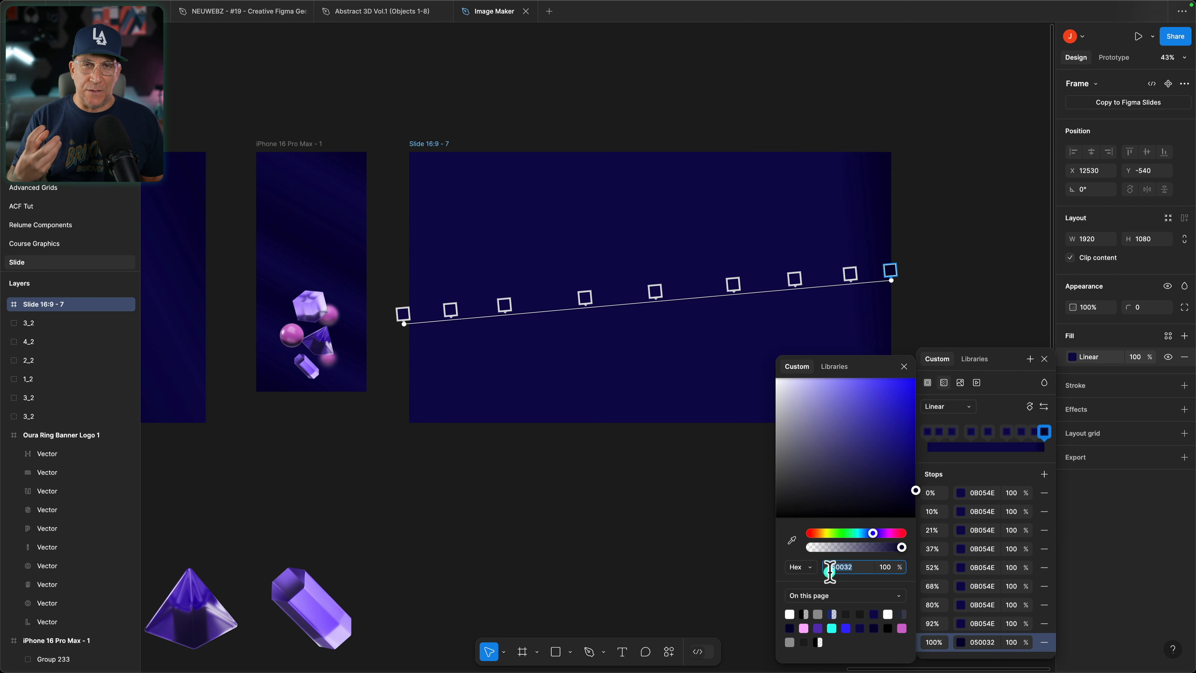
Step: Set the 92%, 68%, 52%, 21% and 10% gradient stops to the darker 050032
click(869, 567)
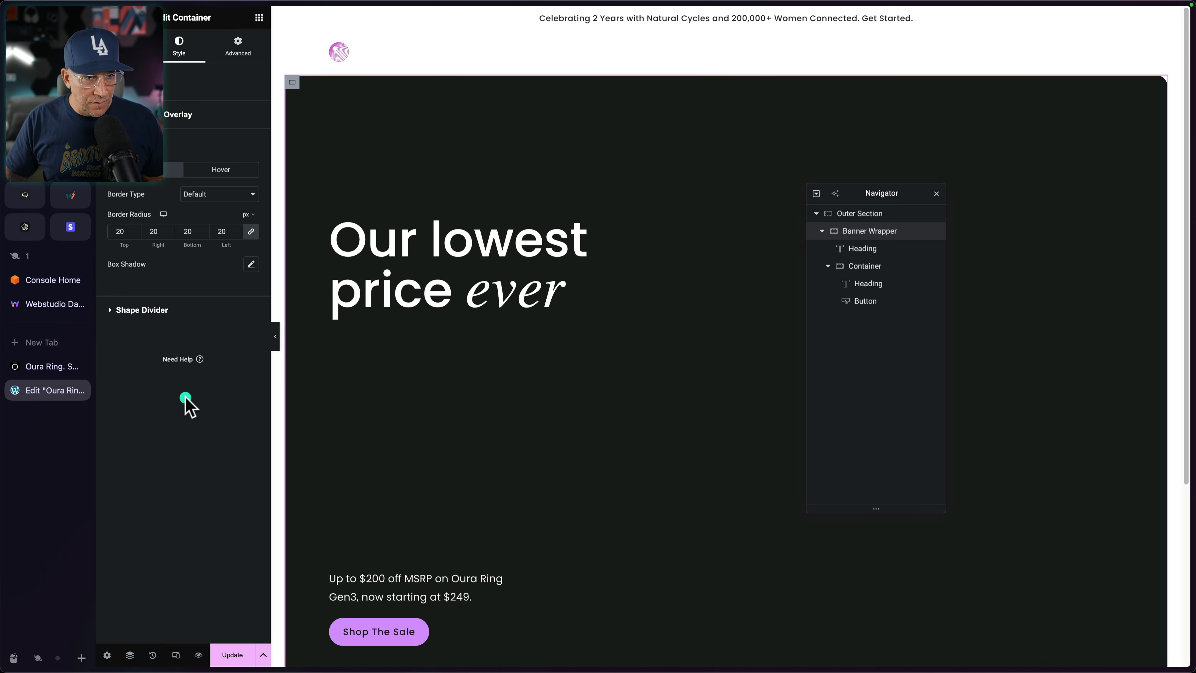
click(27, 366)
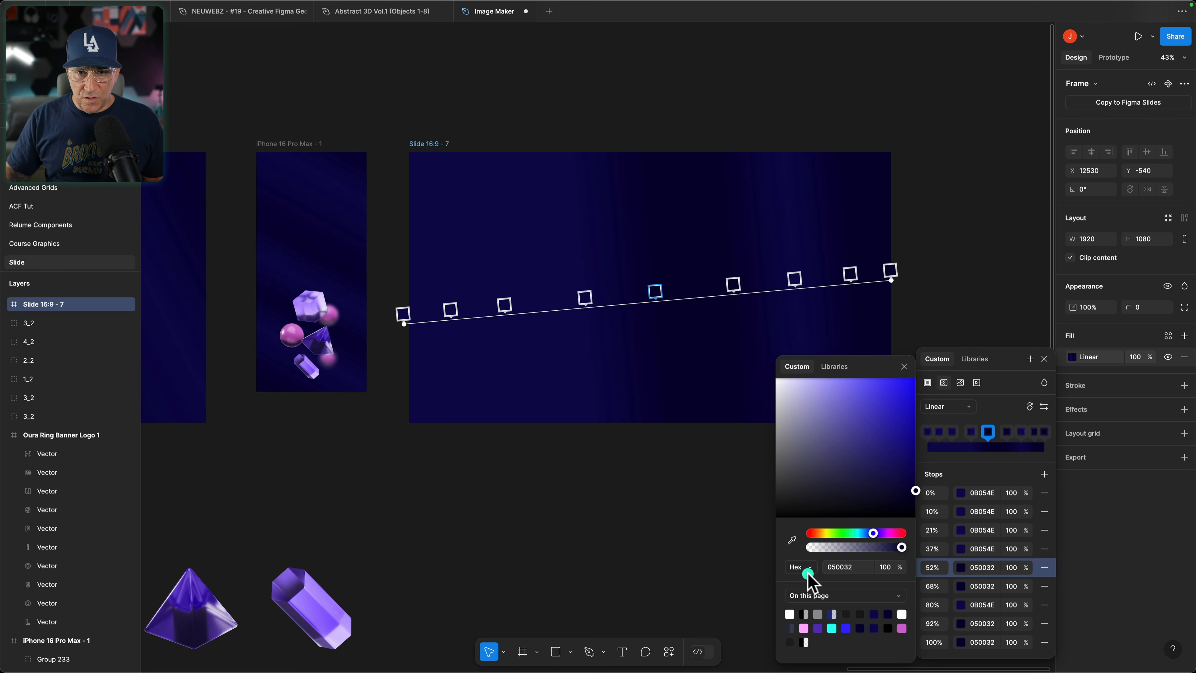
click(497, 310)
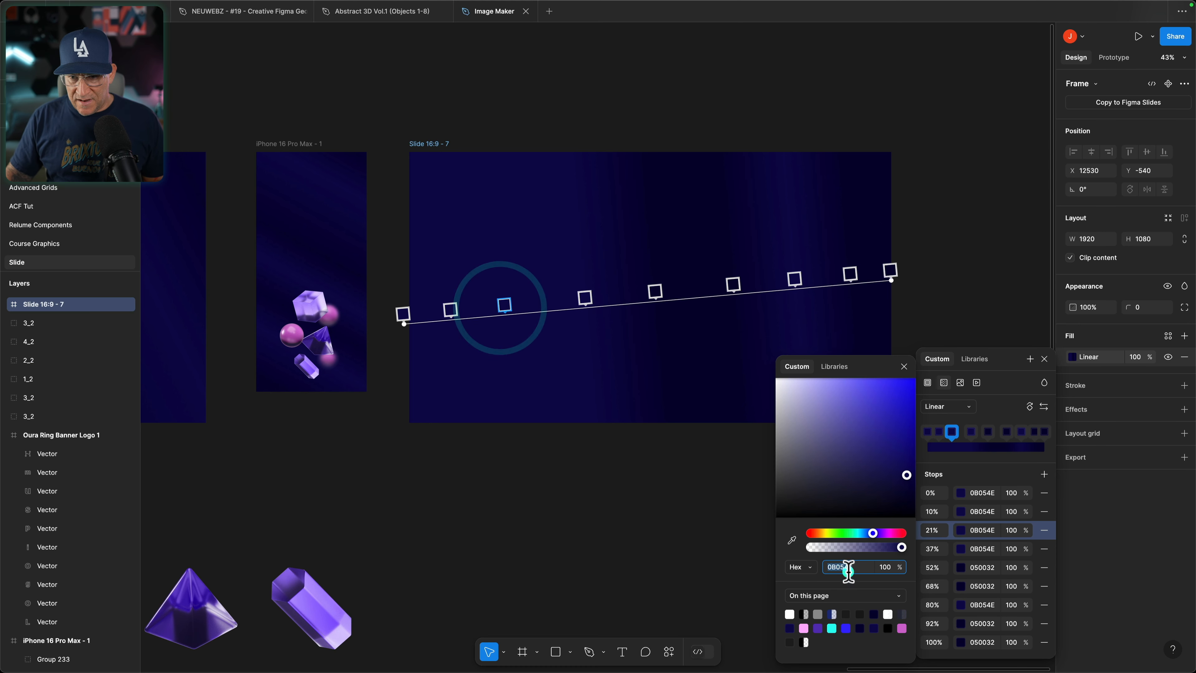
click(859, 570)
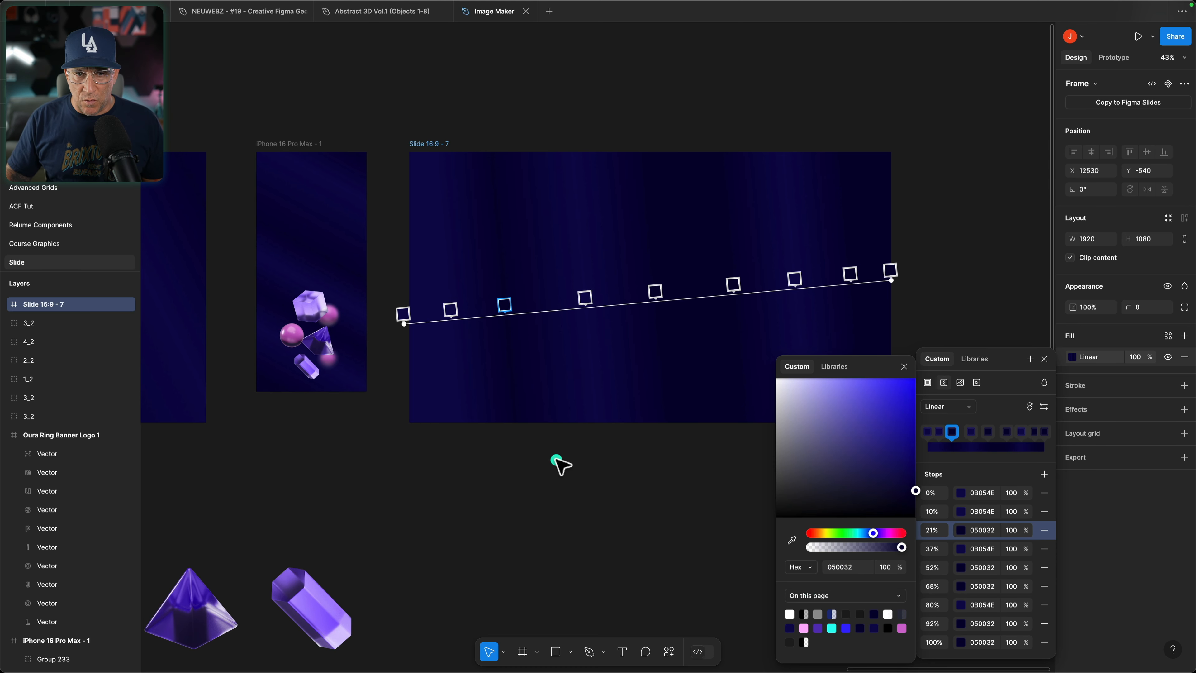
click(448, 305)
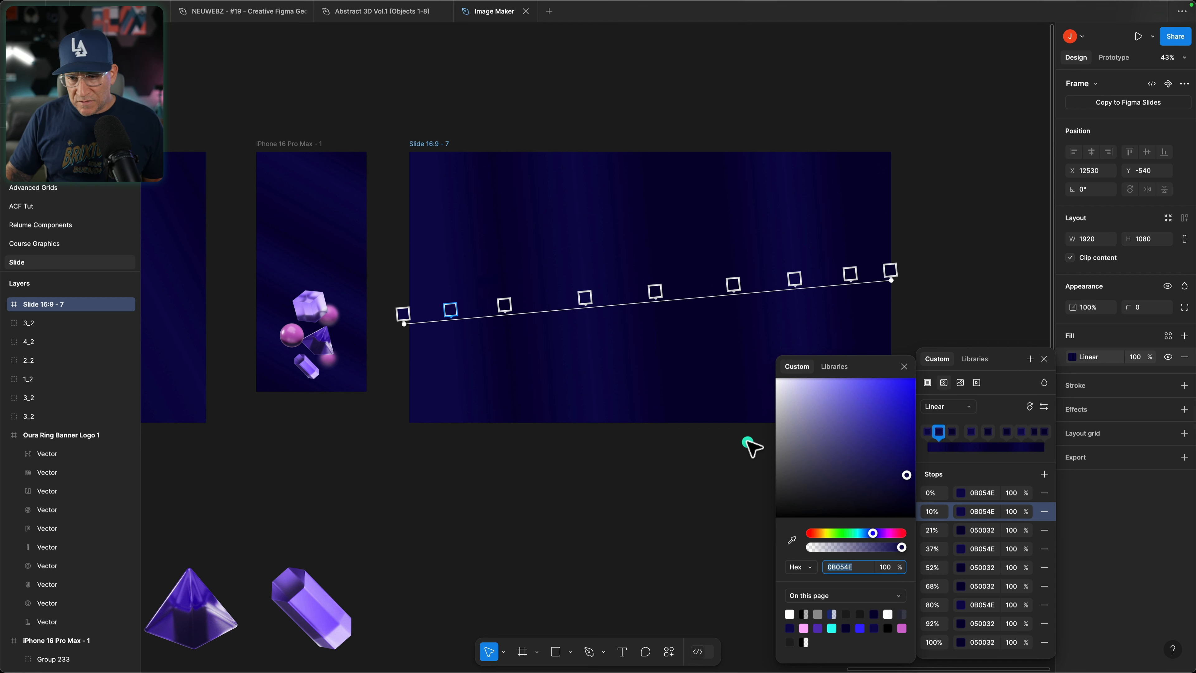
key(Return)
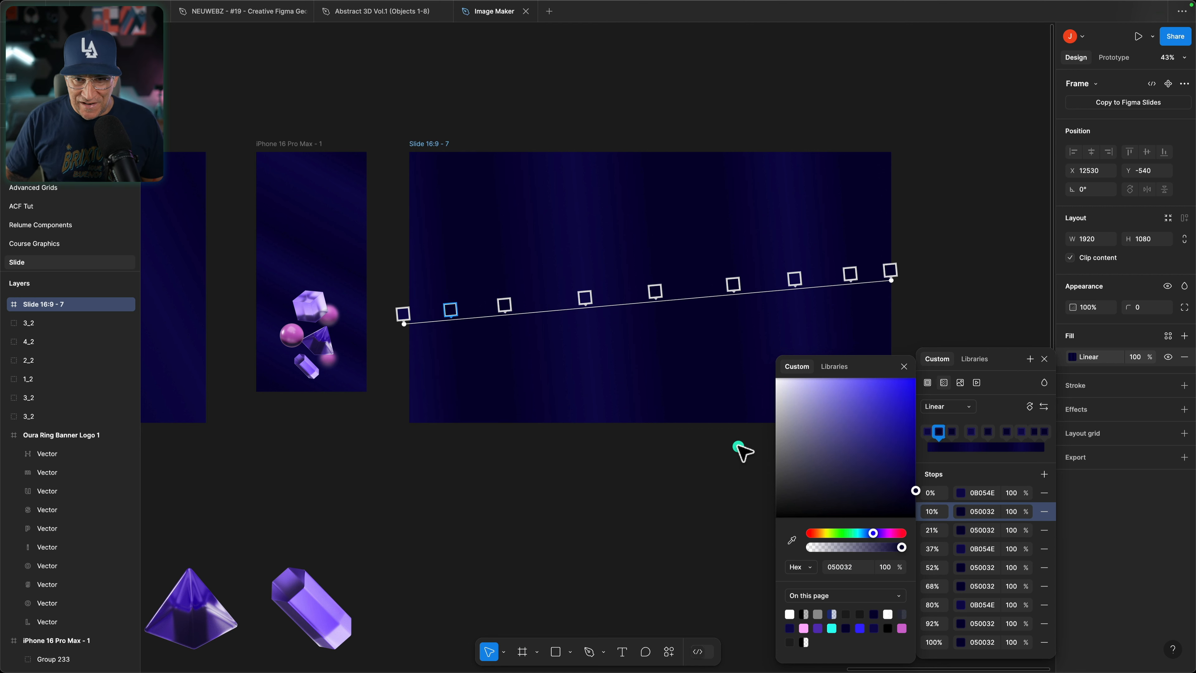
Step: Move the 21% stop to 28% and tilt the gradient diagonally, extending its start beyond the frame's lower-left corner
drag(506, 309, 542, 302)
drag(894, 271, 973, 174)
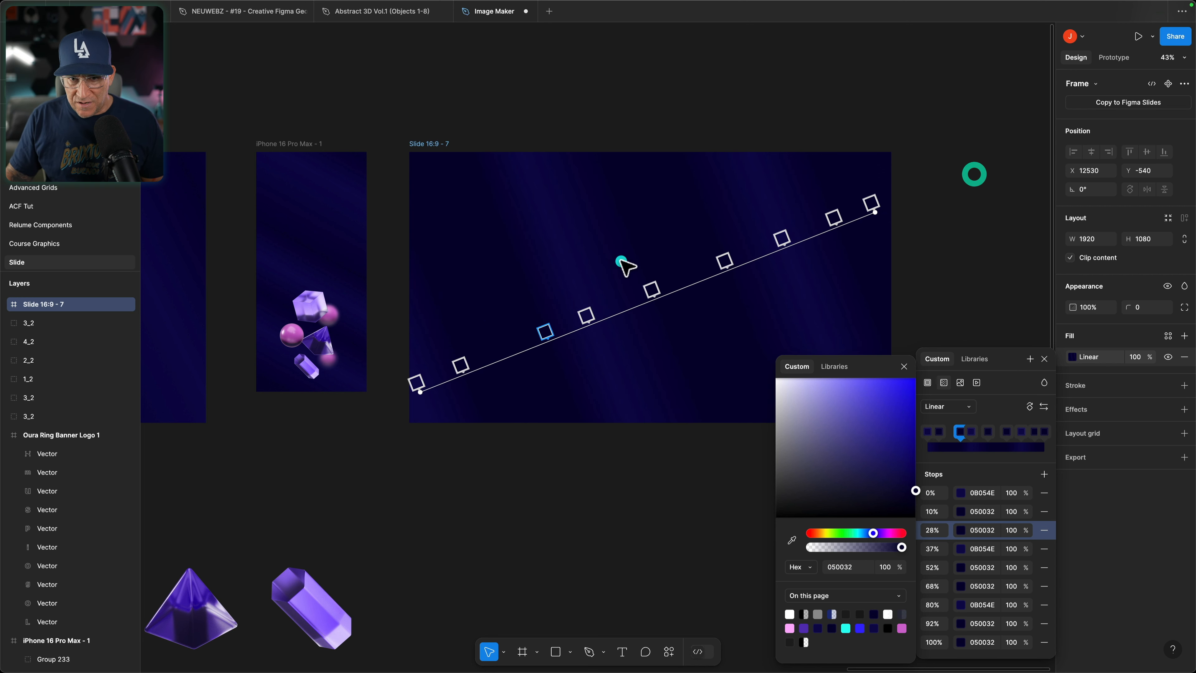
drag(415, 387, 256, 474)
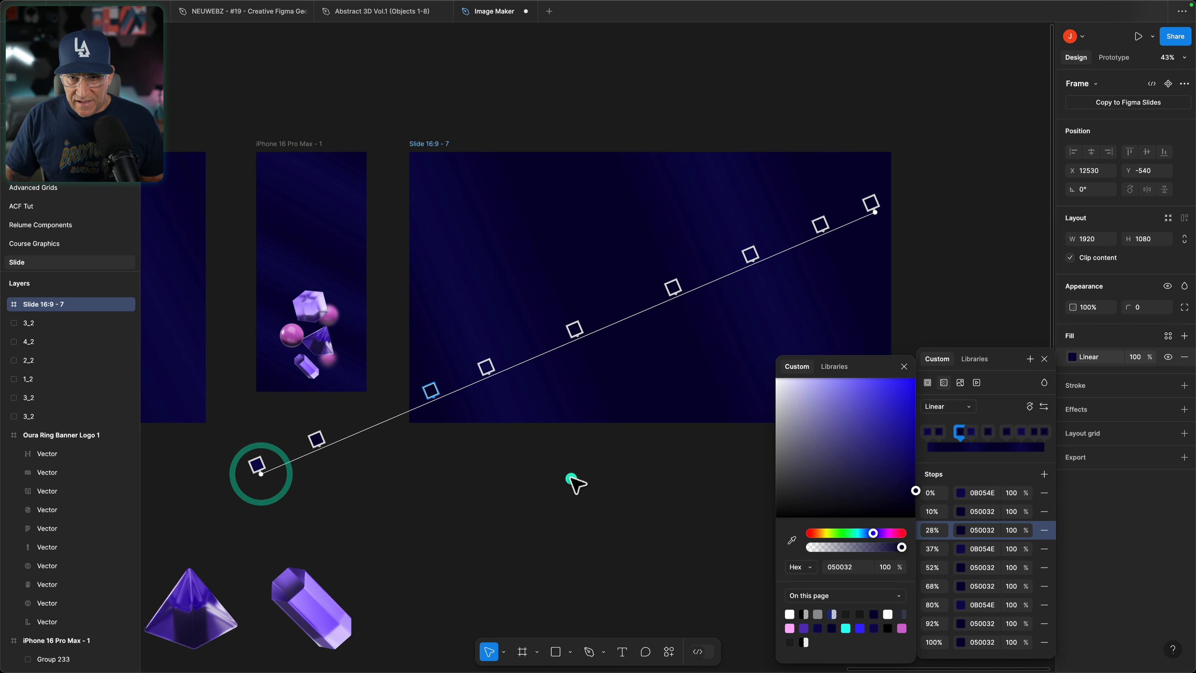
scroll(574, 480, right, 5)
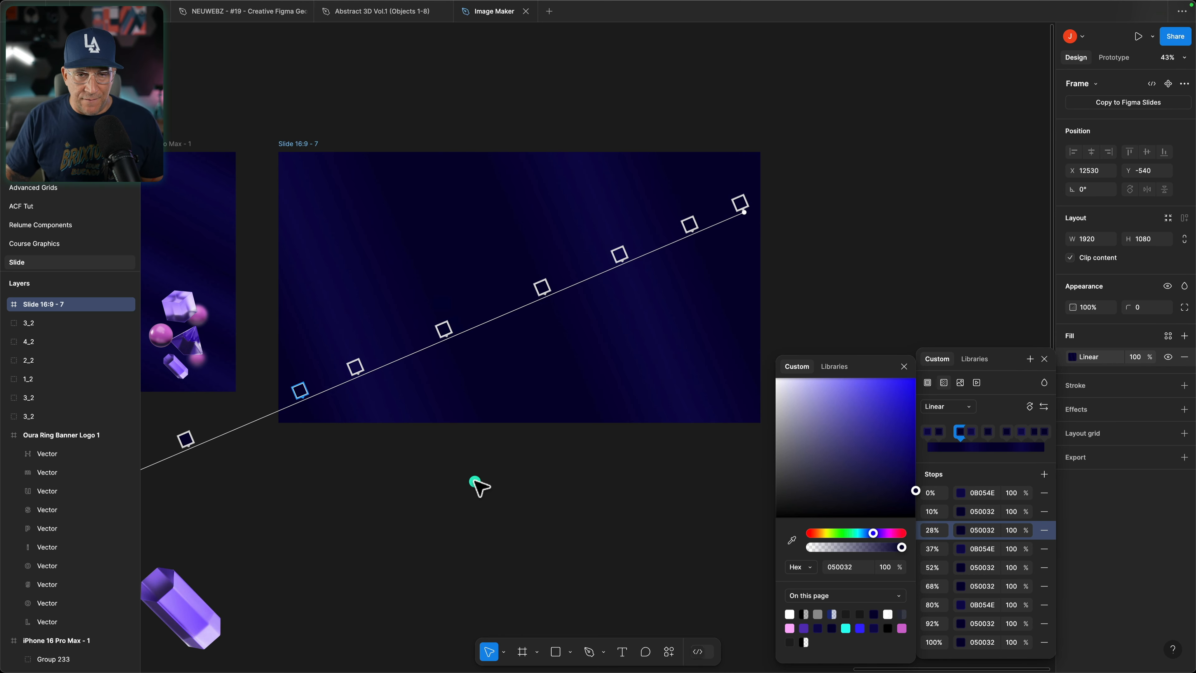
scroll(523, 496, up, 6)
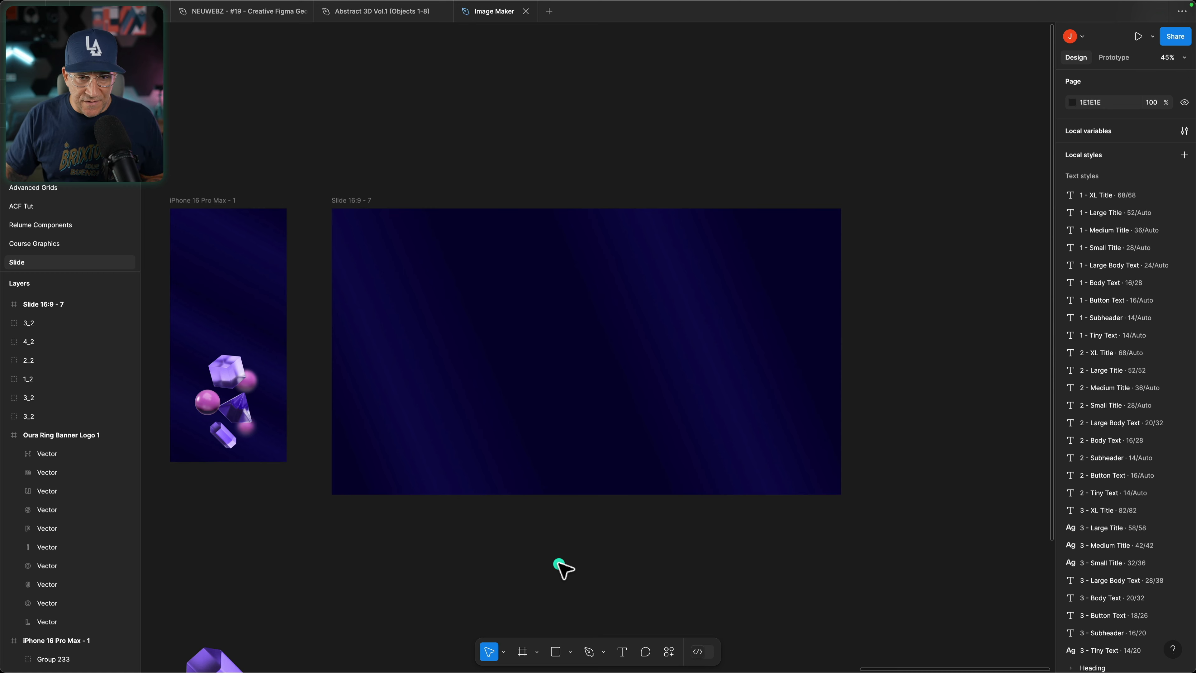
Step: Review the Oura page's ring artwork, the Abstract 3D Vol.1 and NEUWEBZ asset files in Figma, and the UI design resources site
key(ctrl+Left)
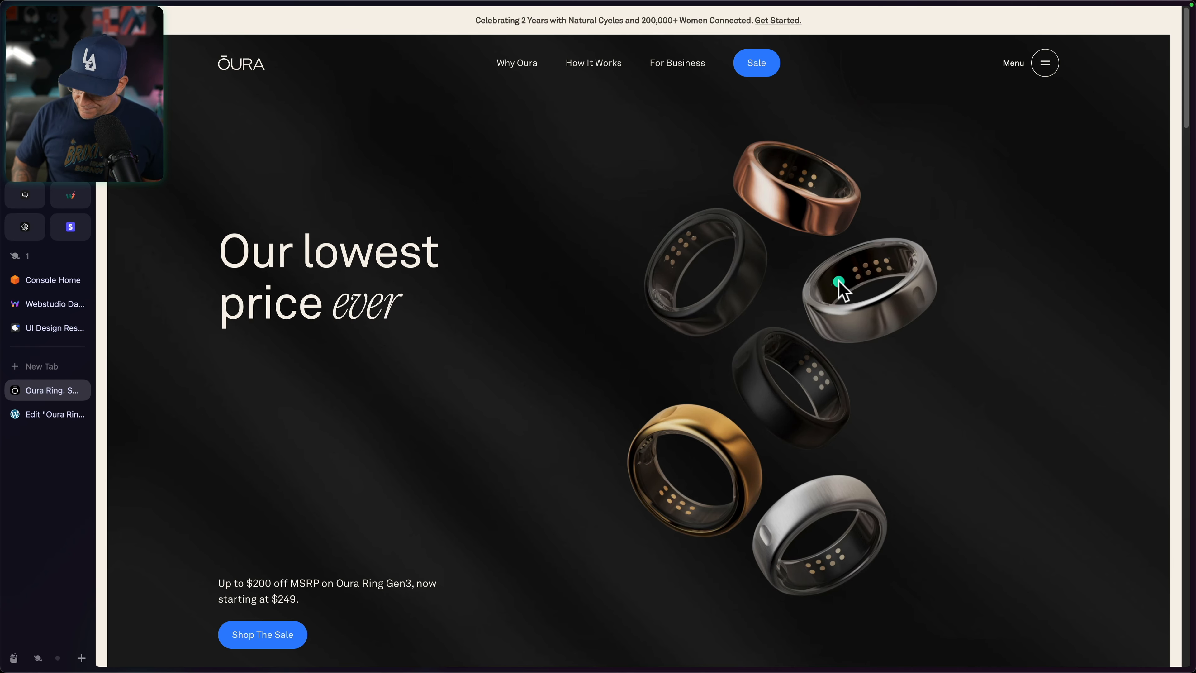
key(super+Tab)
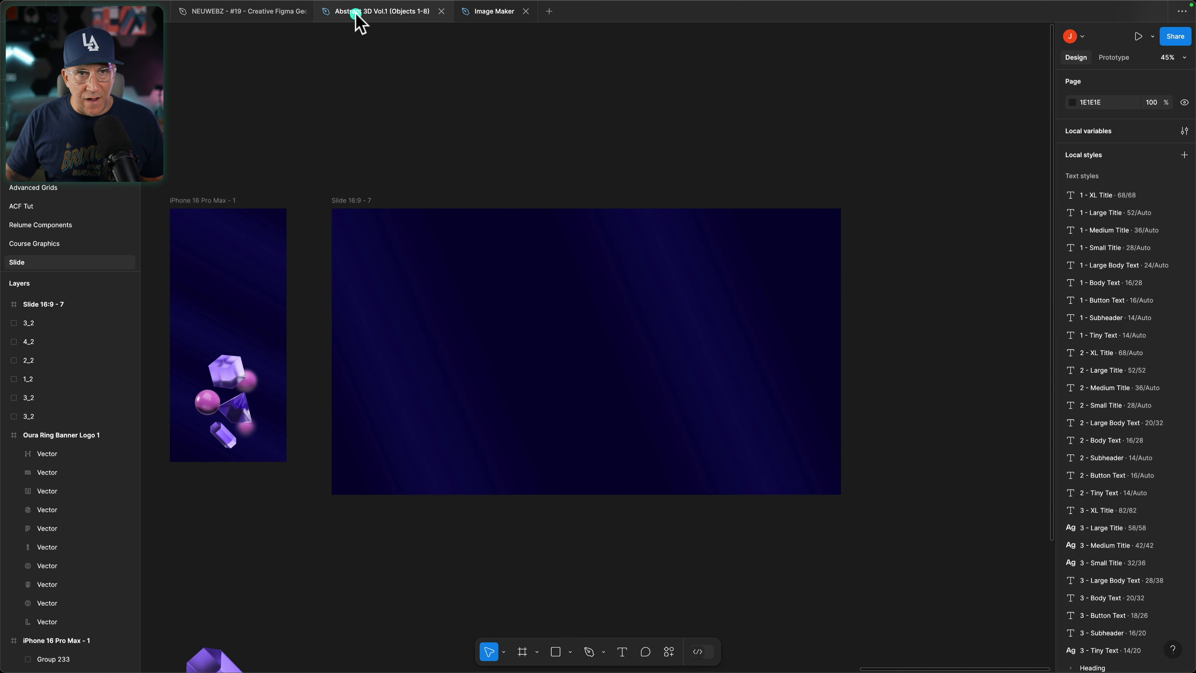
click(356, 14)
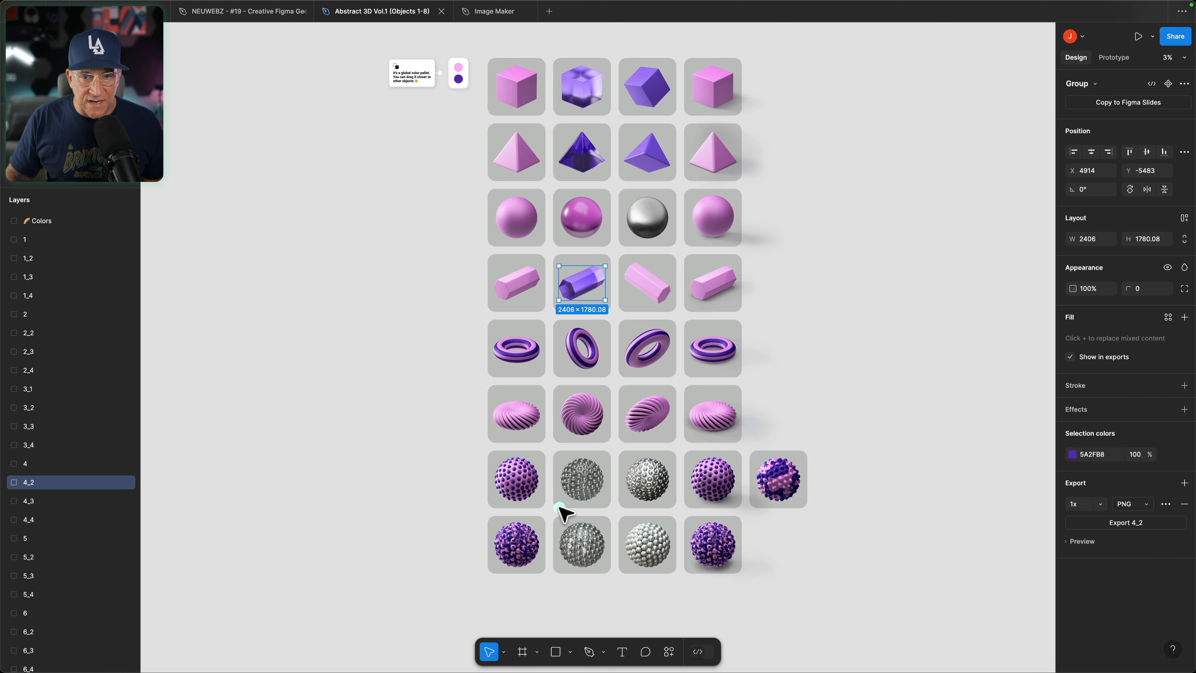
scroll(626, 483, down, 1)
click(258, 13)
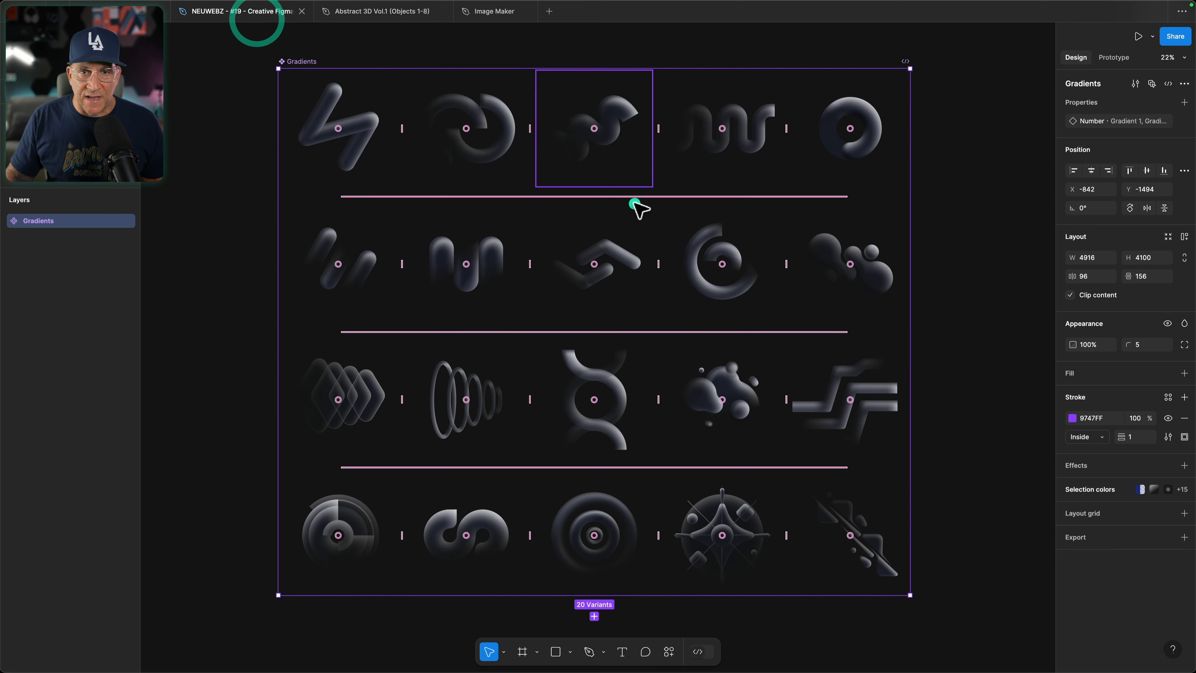
key(super+Tab)
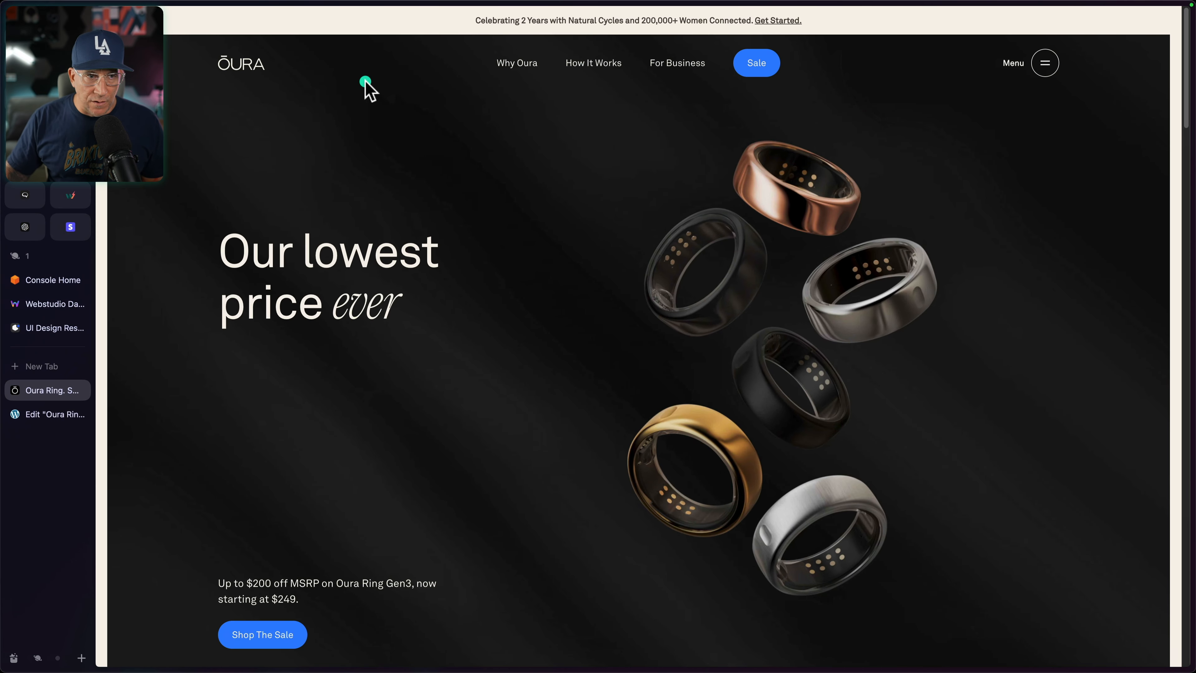
click(74, 326)
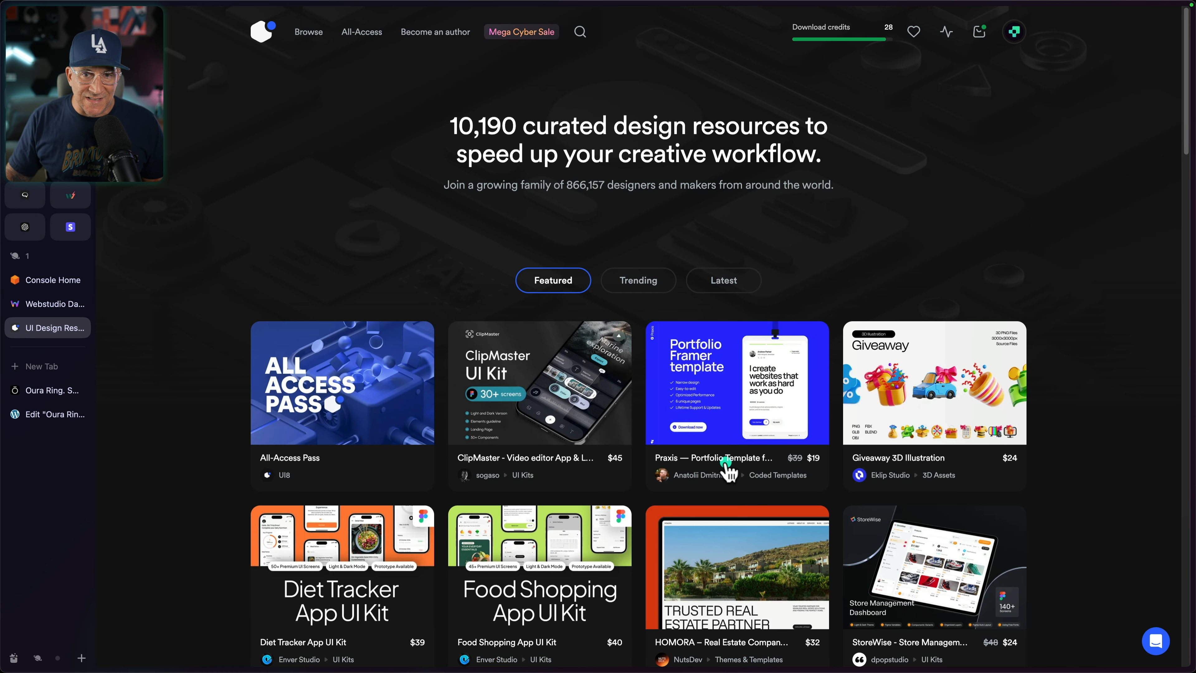
scroll(726, 465, down, 1)
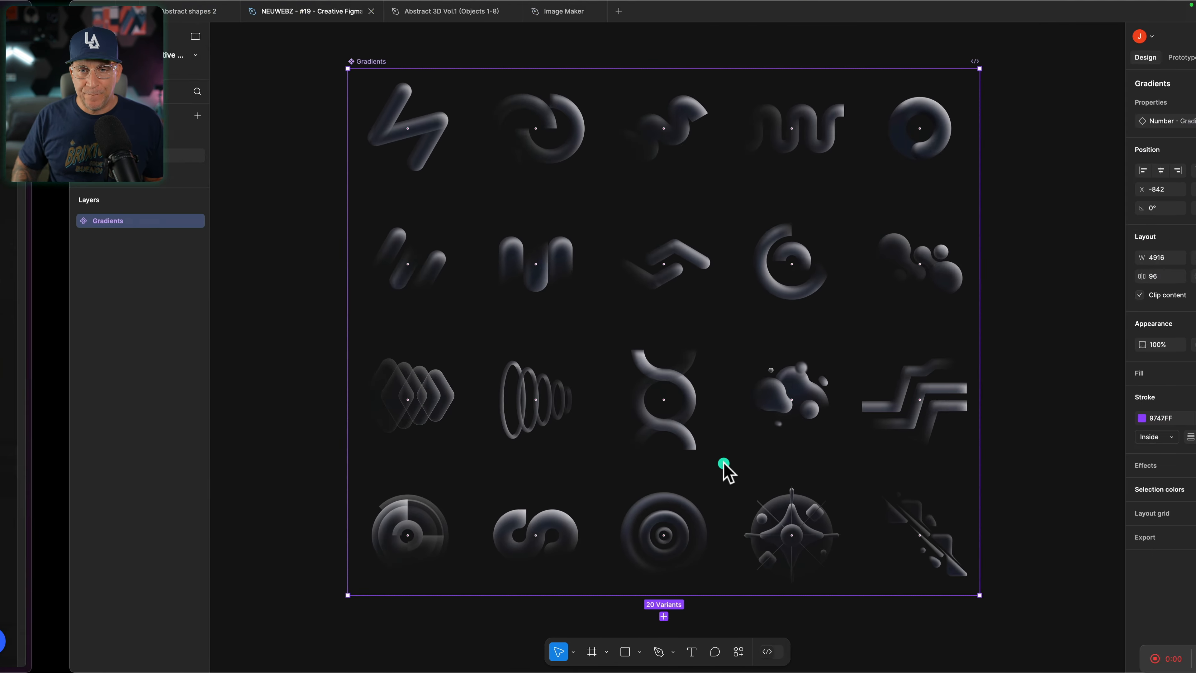
Step: Switch to the Image Maker file and place the glass cube, pyramid and hexagonal prism in the right half of Slide 16:9 - 7
click(492, 18)
click(398, 14)
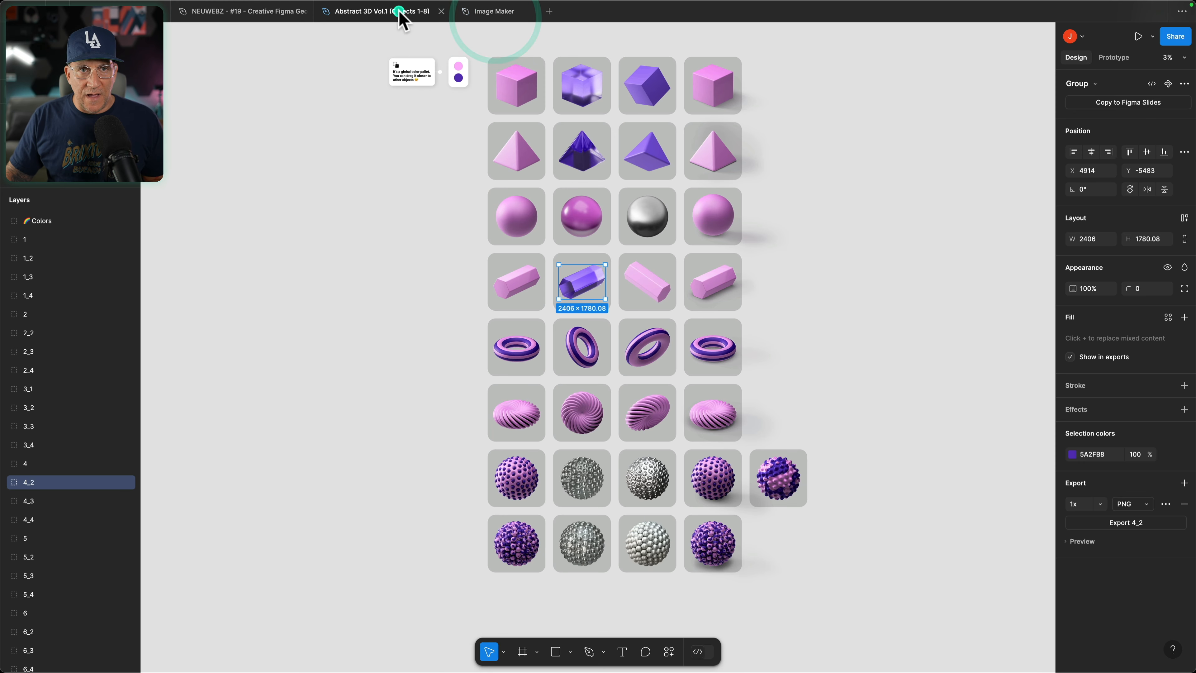
click(492, 11)
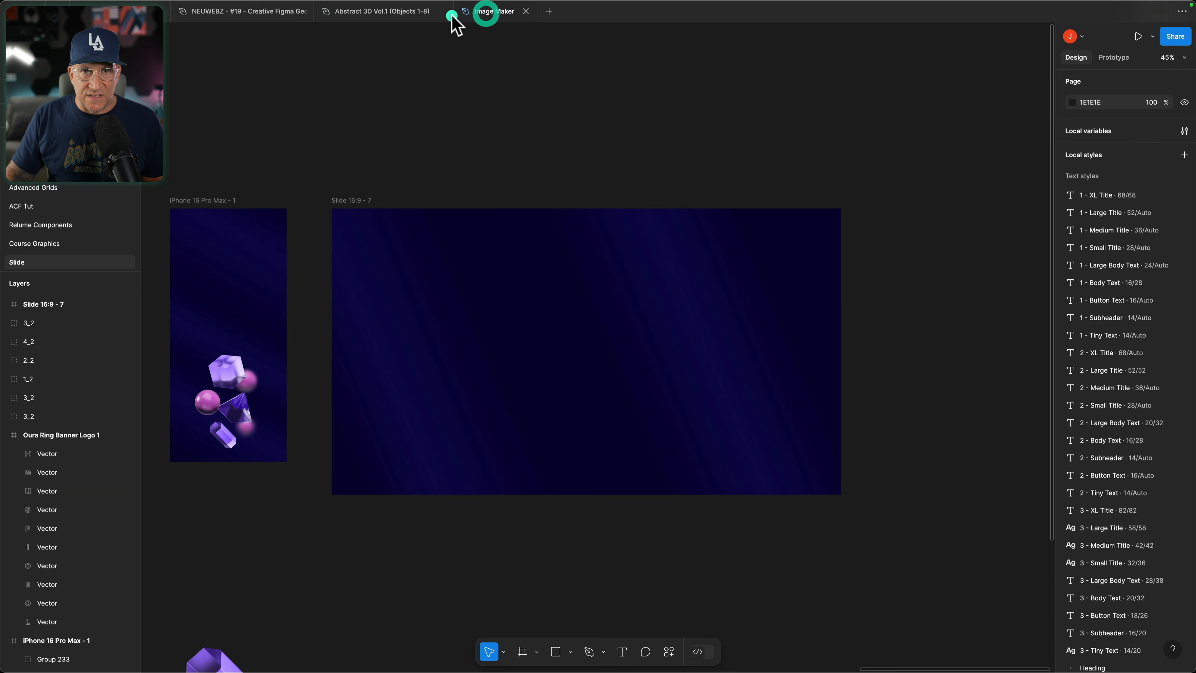
scroll(471, 409, down, 3)
scroll(471, 409, down, 5)
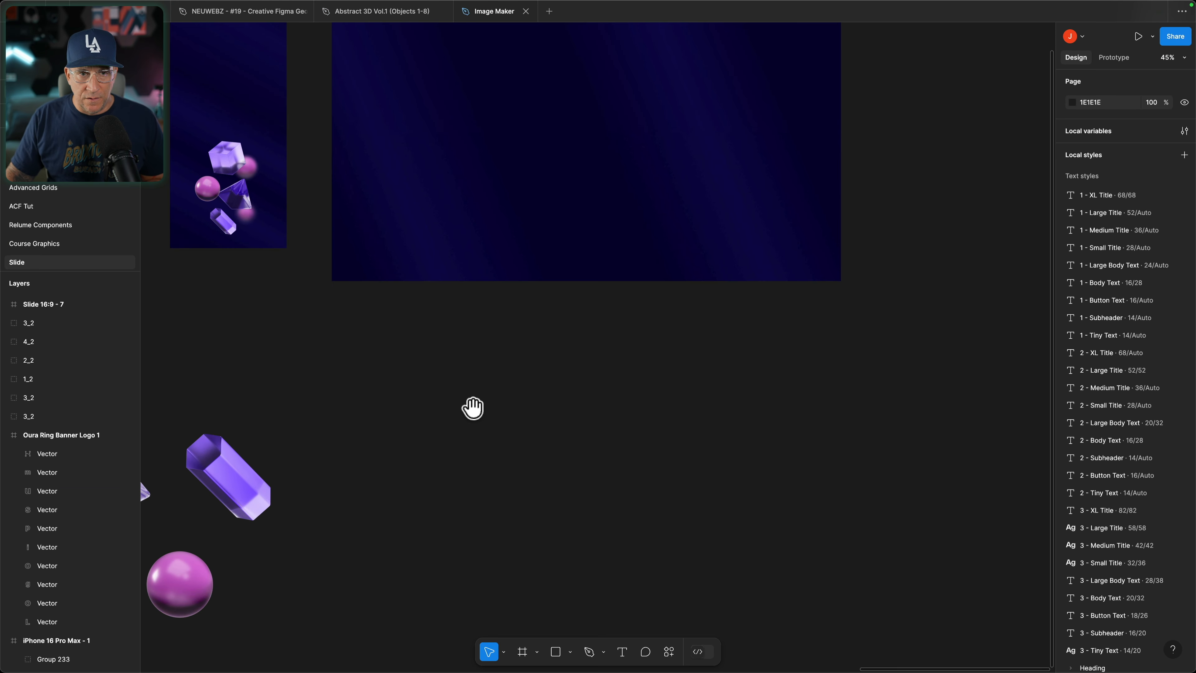
scroll(473, 377, down, 3)
scroll(475, 337, down, 5)
click(204, 417)
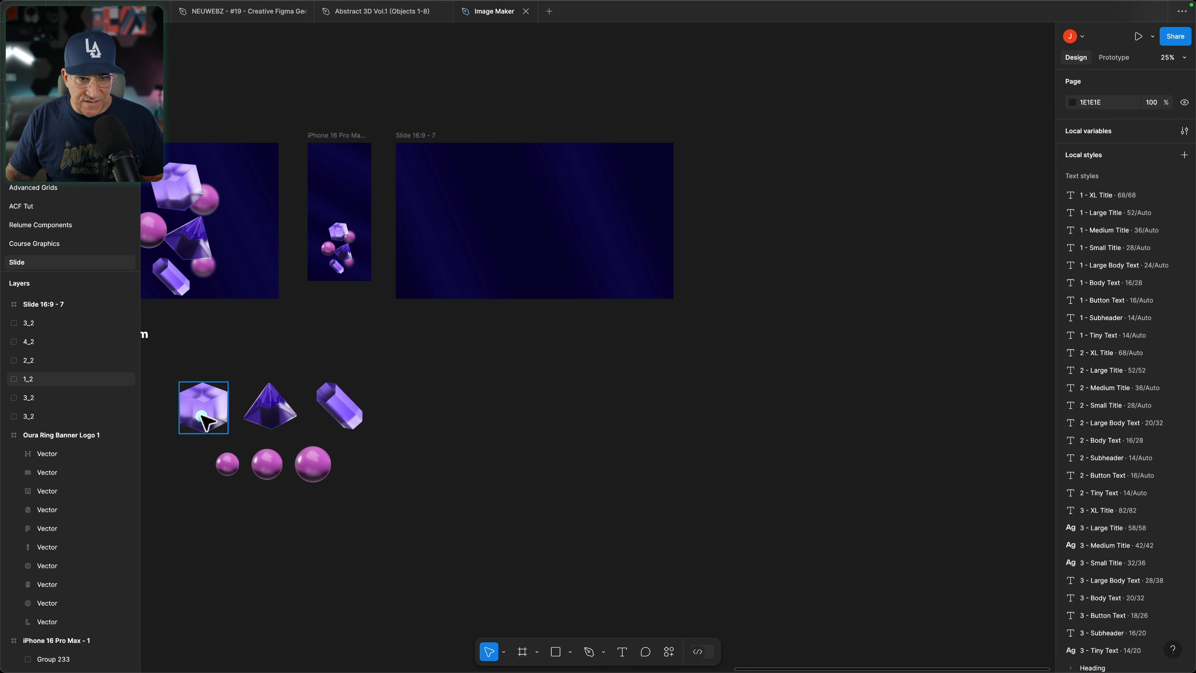
drag(203, 417, 574, 193)
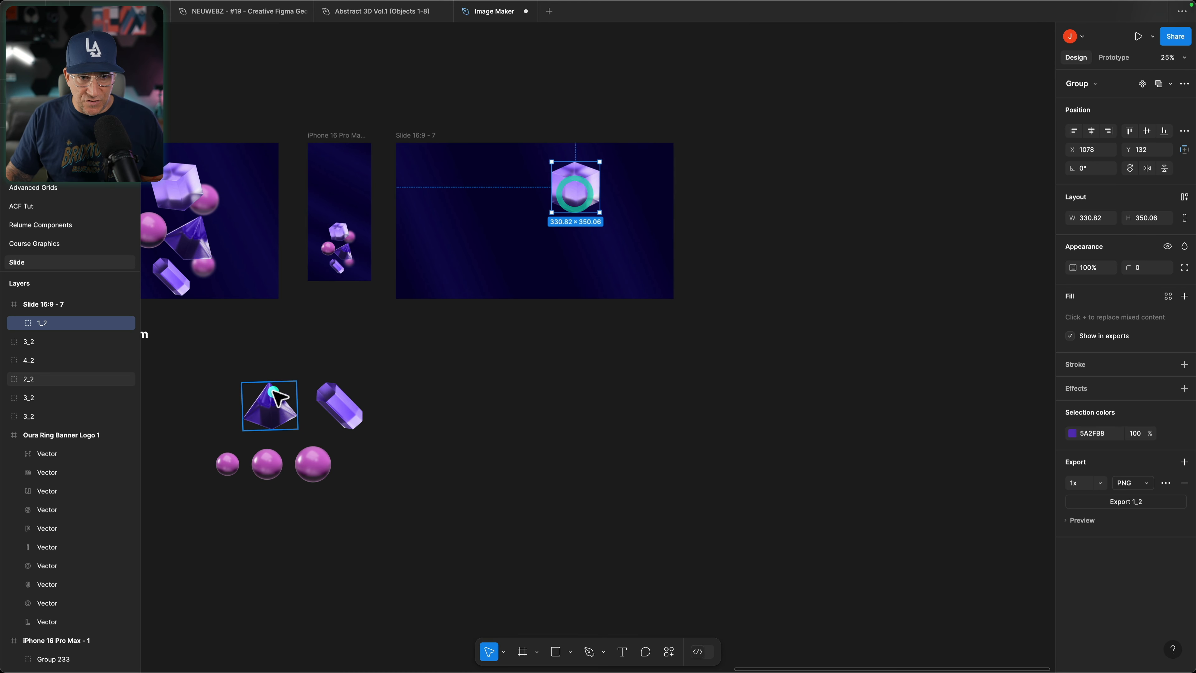
drag(278, 398, 612, 238)
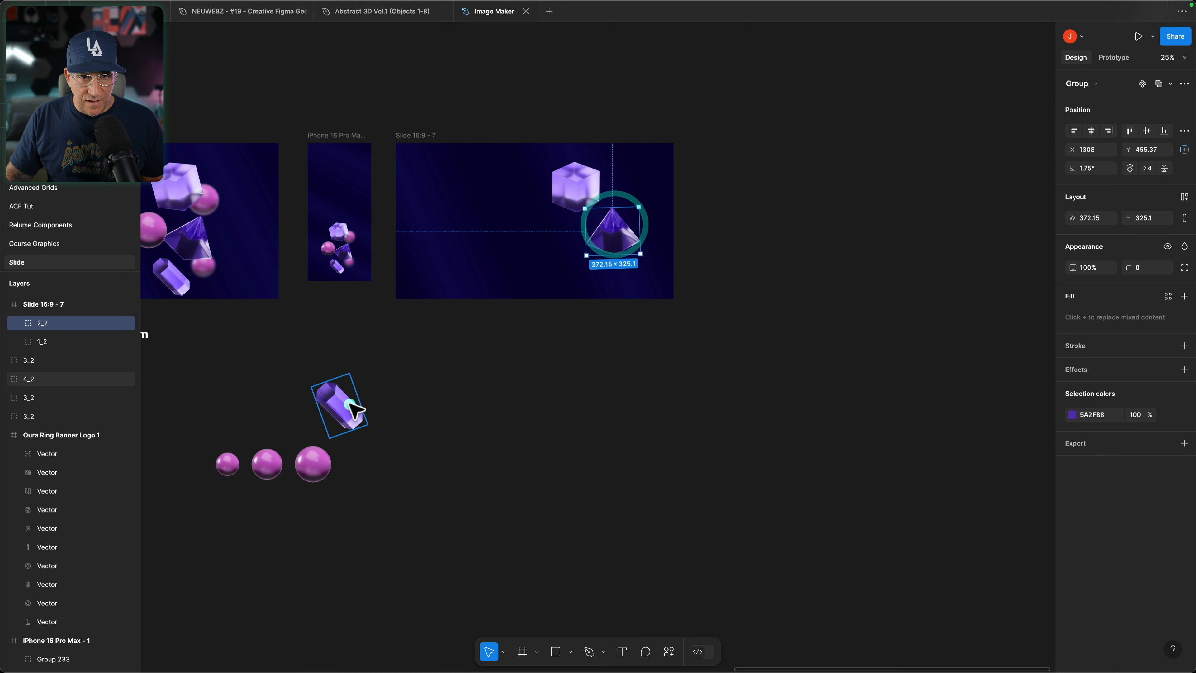
drag(354, 410, 553, 268)
Step: Place the large, medium and small pink spheres among the glass shapes in Slide 16:9 - 7
drag(312, 462, 536, 217)
click(275, 456)
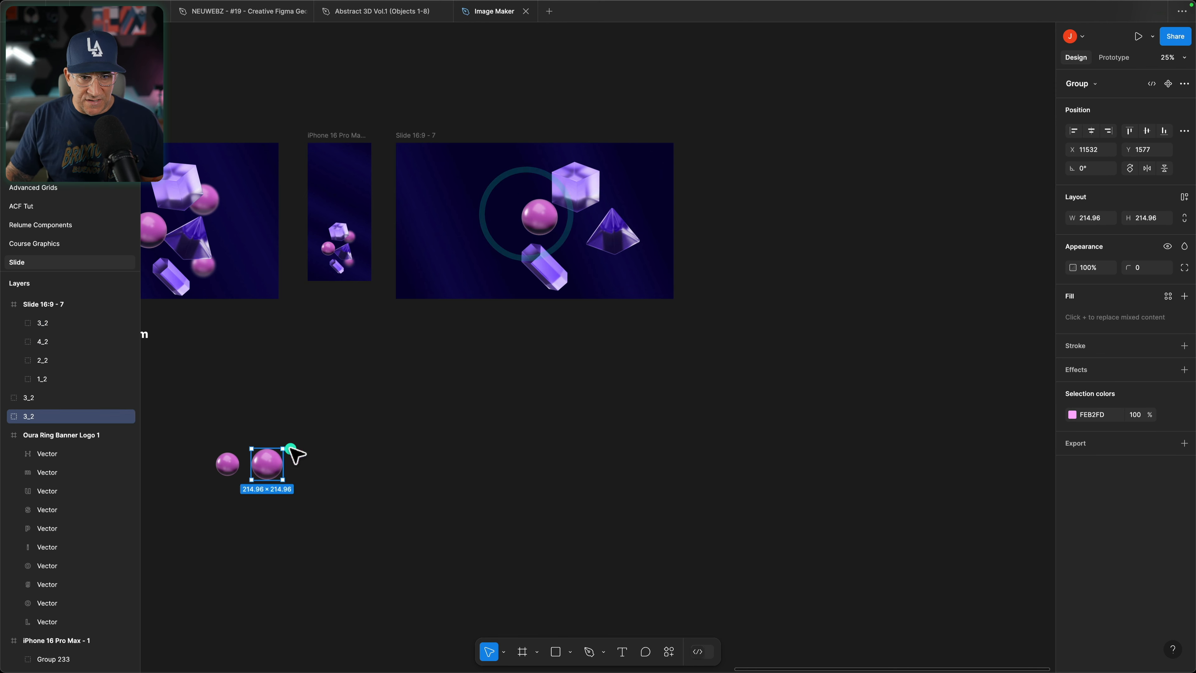
drag(268, 456, 599, 210)
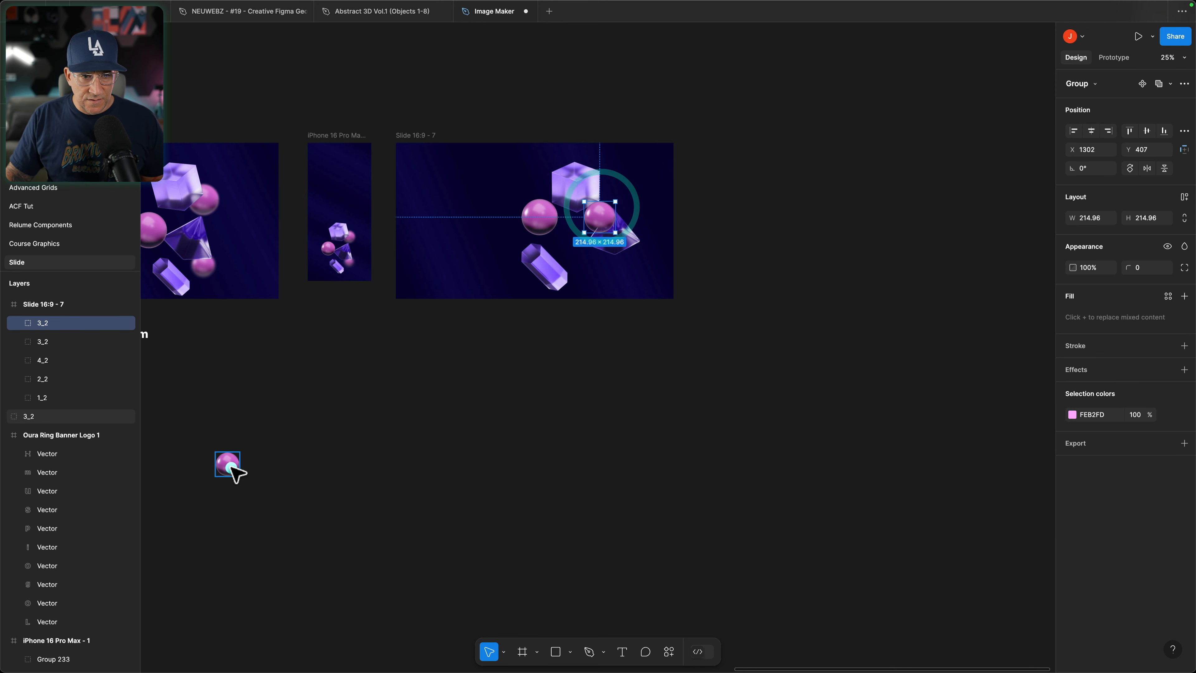
drag(231, 468, 595, 258)
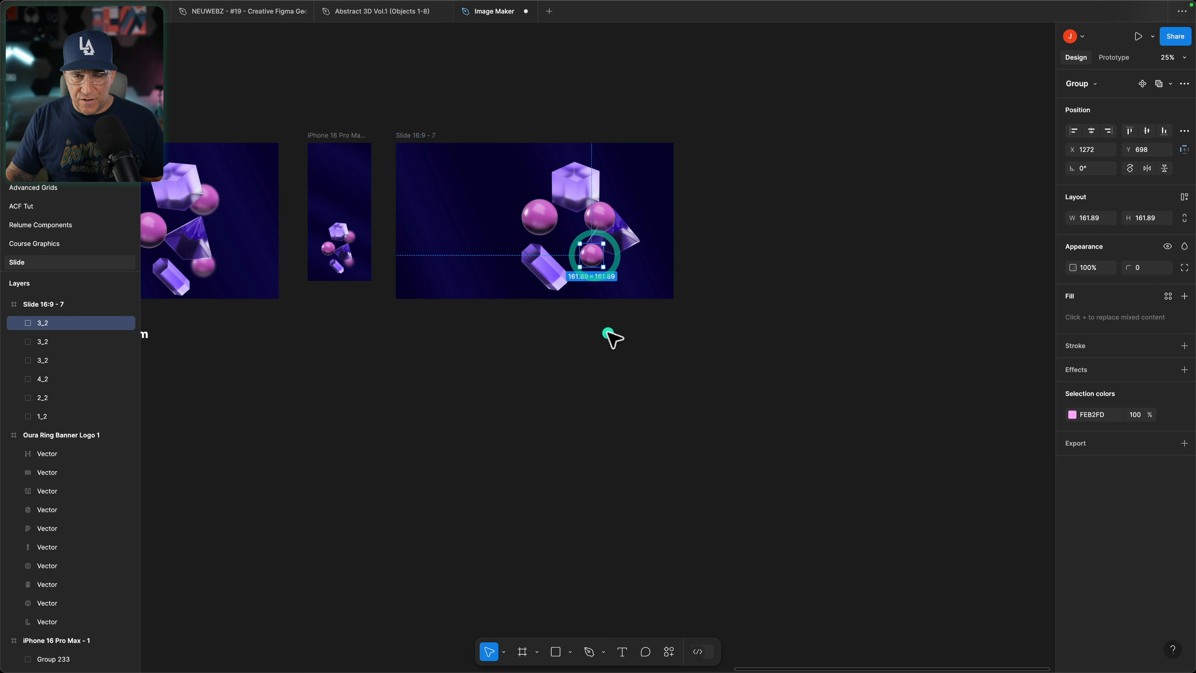
Step: Shift the cube up and to the left with a slight tilt, and move the medium sphere up to its lower-right corner
scroll(611, 338, up, 5)
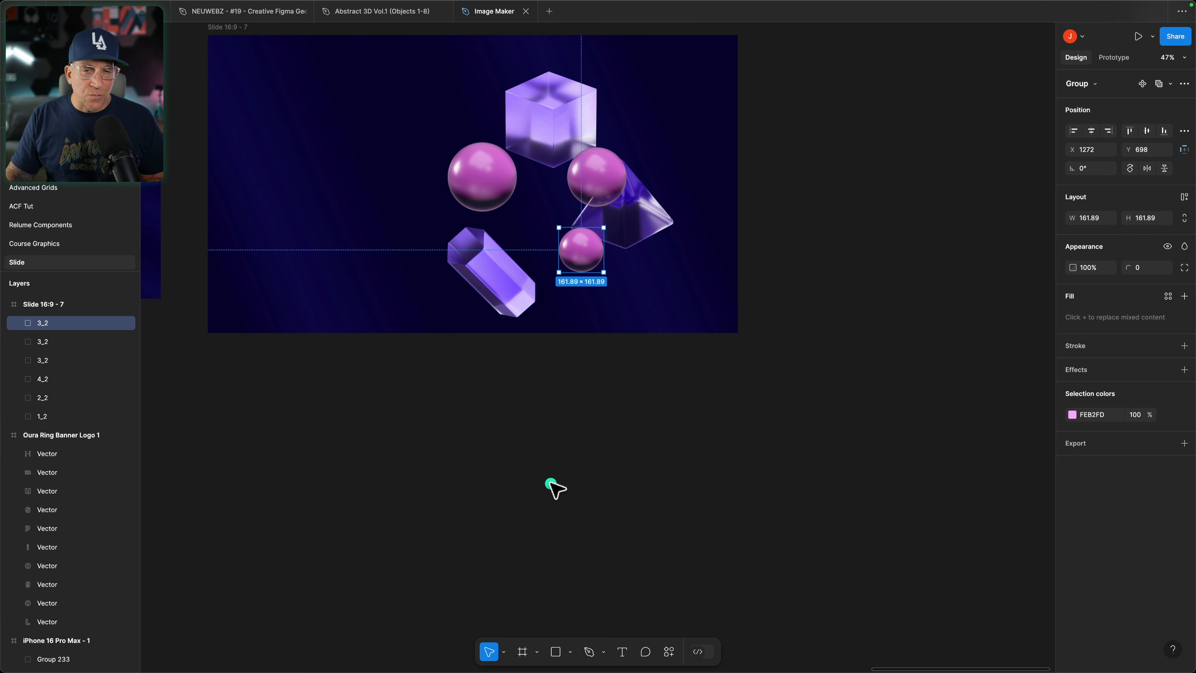
scroll(548, 494, up, 3)
scroll(621, 518, up, 1)
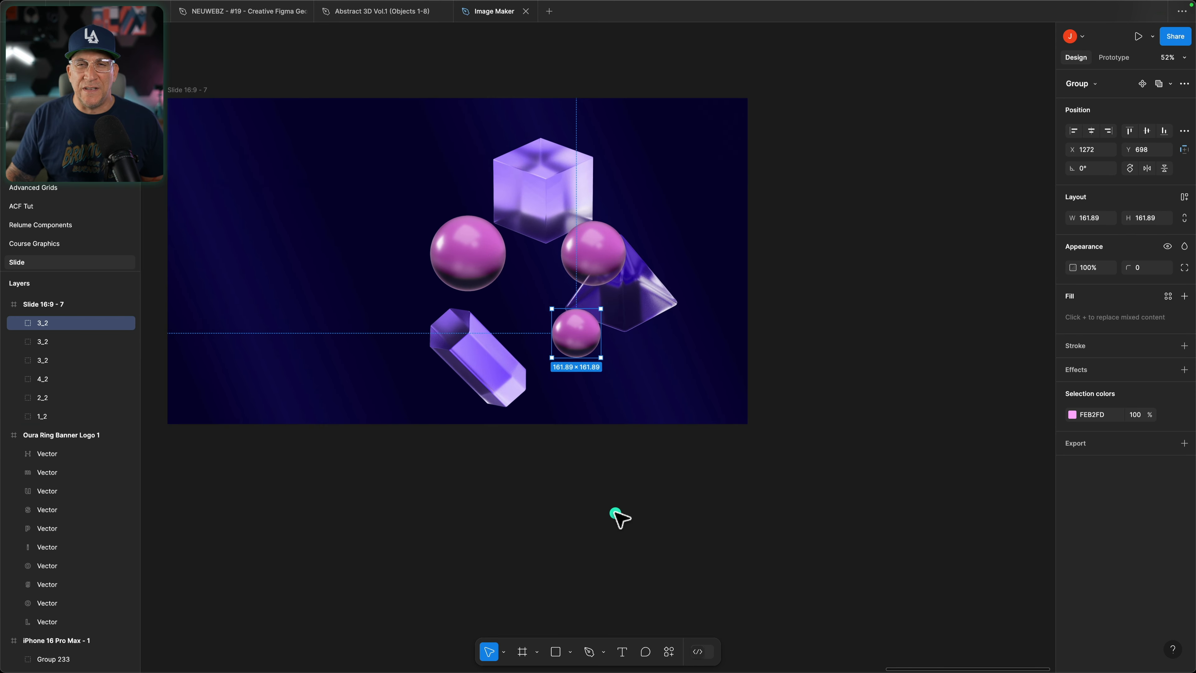
click(521, 209)
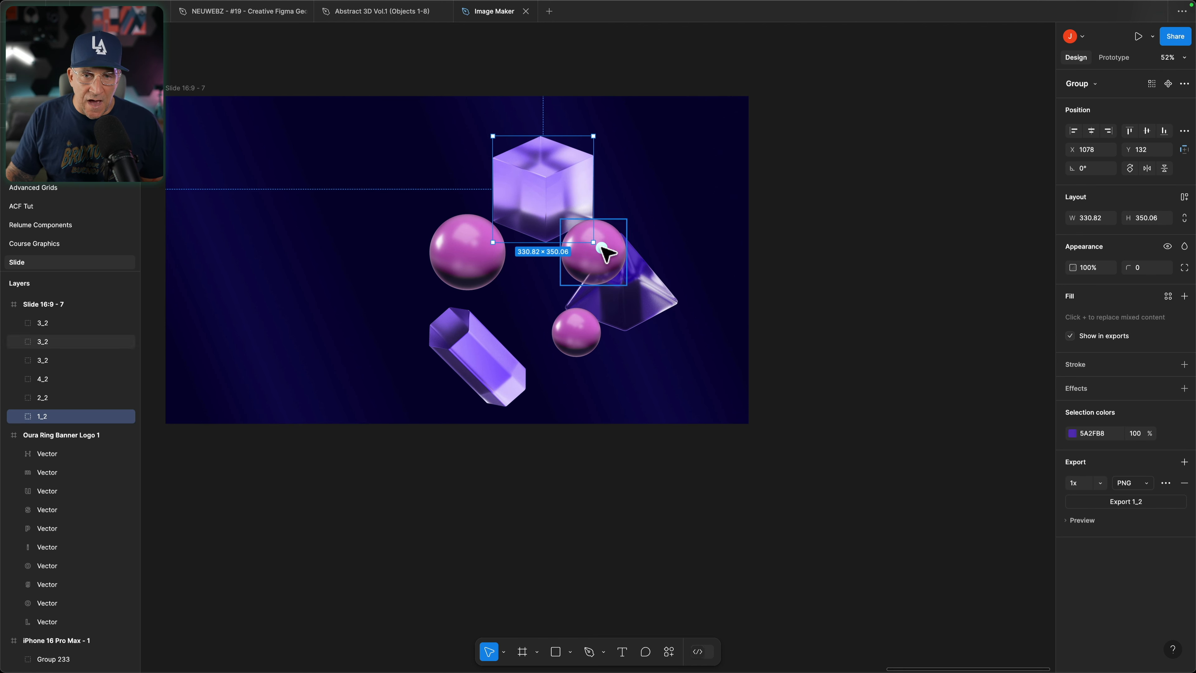
drag(603, 245, 609, 230)
drag(532, 206, 515, 192)
drag(588, 244, 595, 231)
Step: Send the medium sphere behind the other shapes and give it a layer blur of 17
right_click(600, 226)
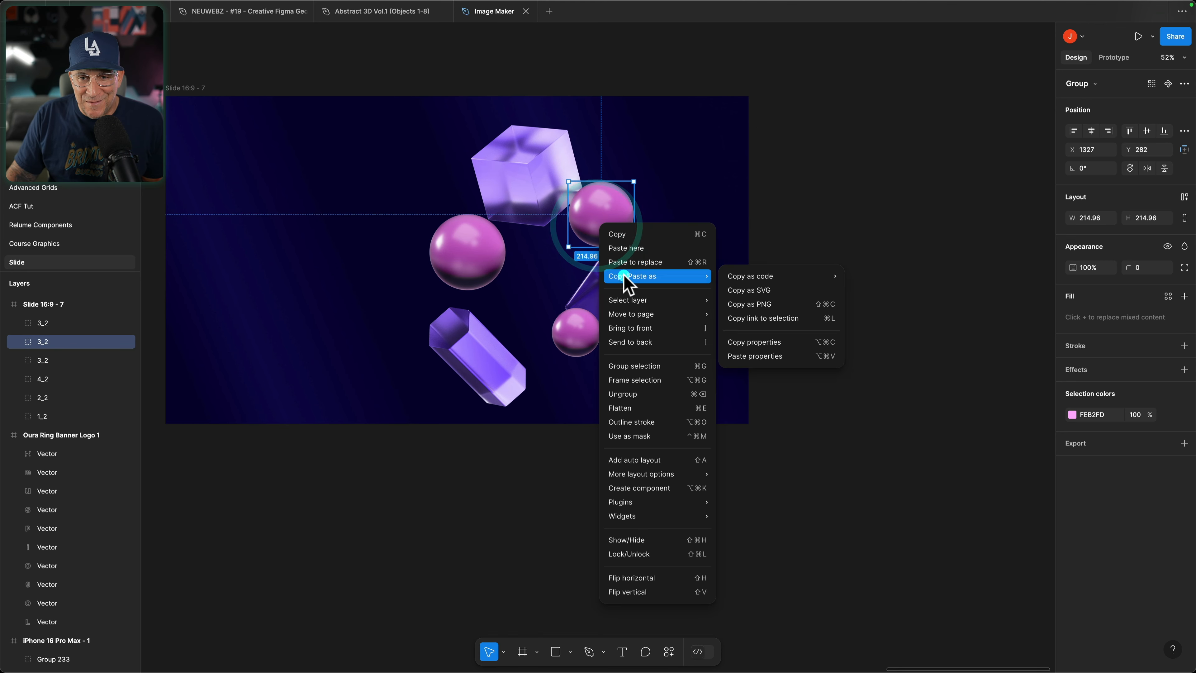
mouse_move(631, 315)
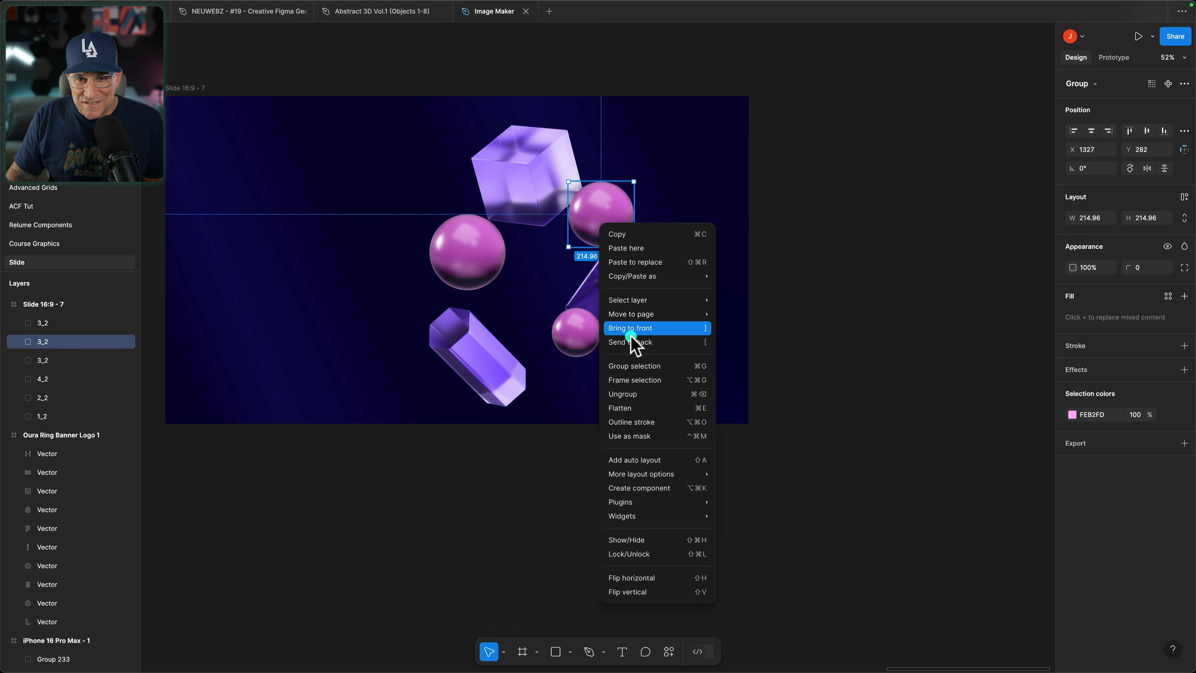
click(630, 342)
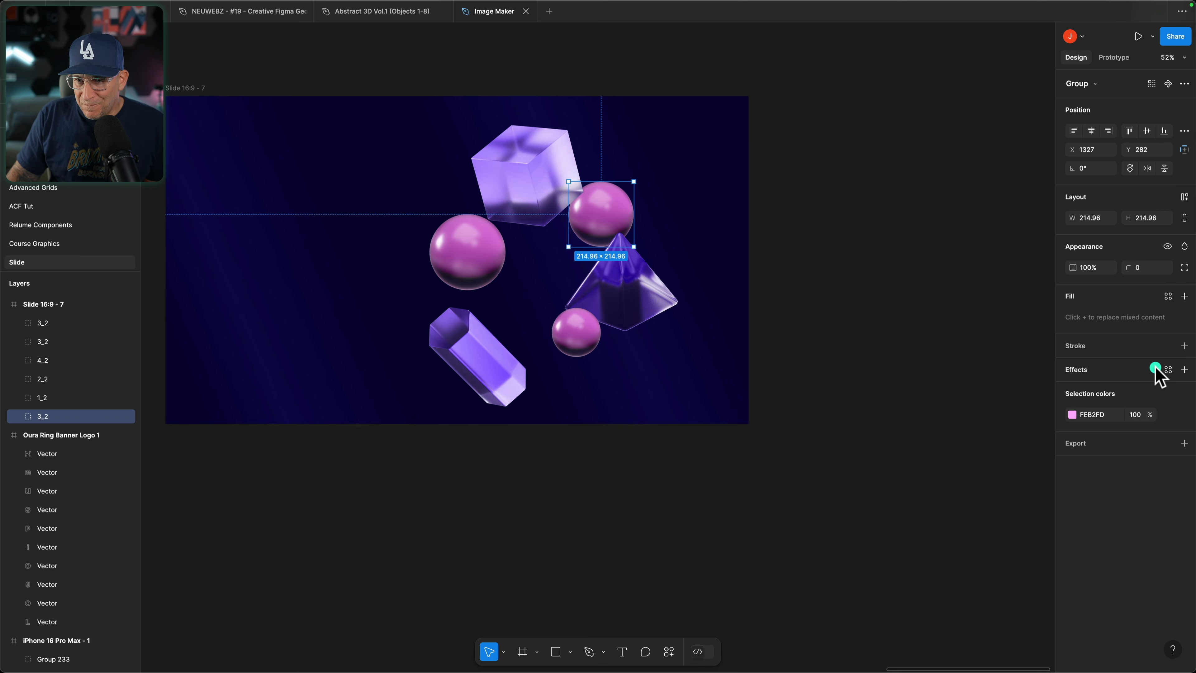
click(1184, 369)
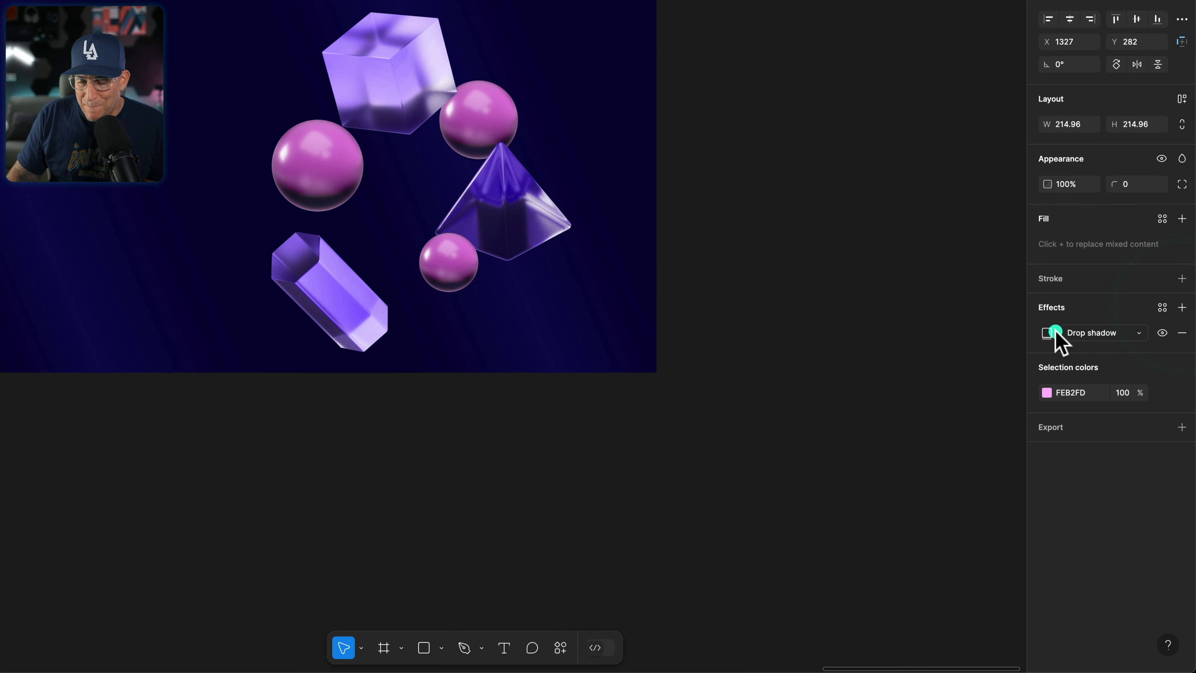
click(1097, 335)
click(1097, 347)
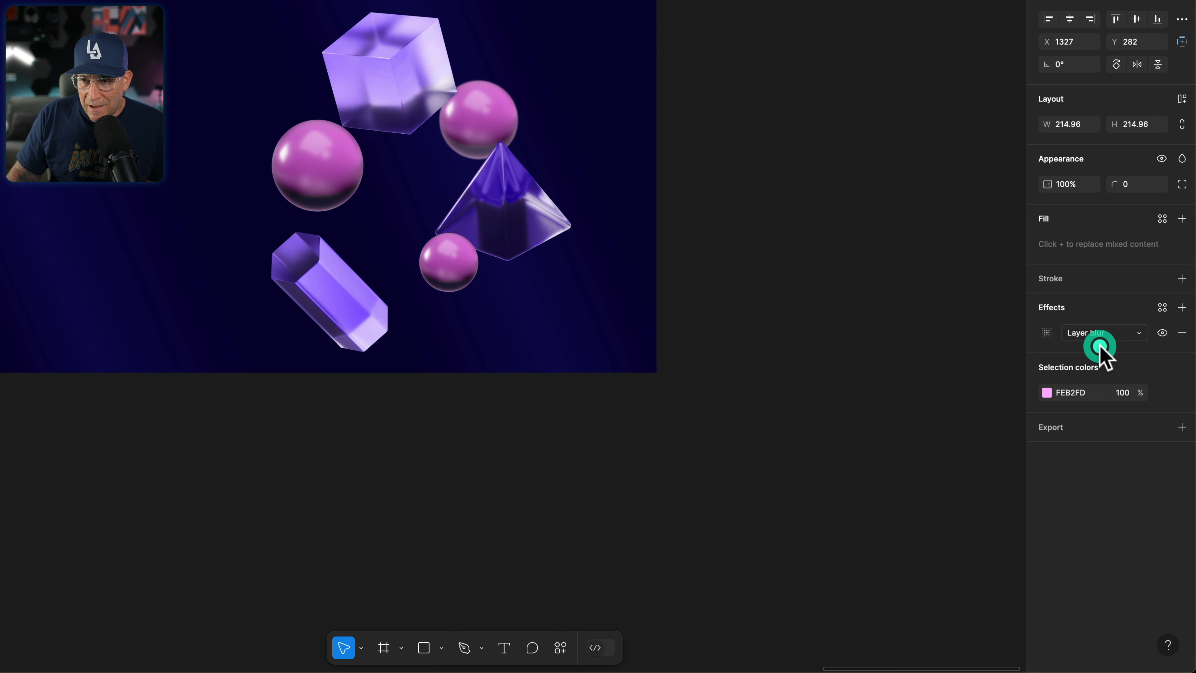
click(1046, 333)
click(953, 370)
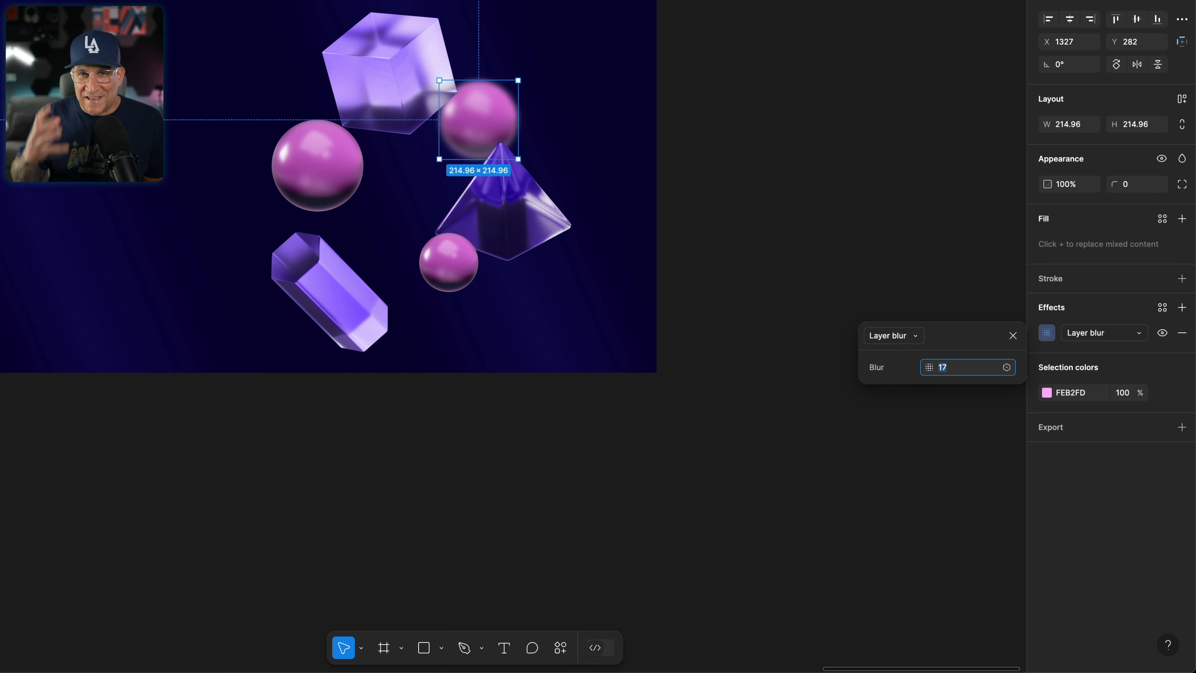
Step: Tighten the composition by moving the pyramid, large sphere, small sphere and hexagonal prism closer together below the cube
click(494, 216)
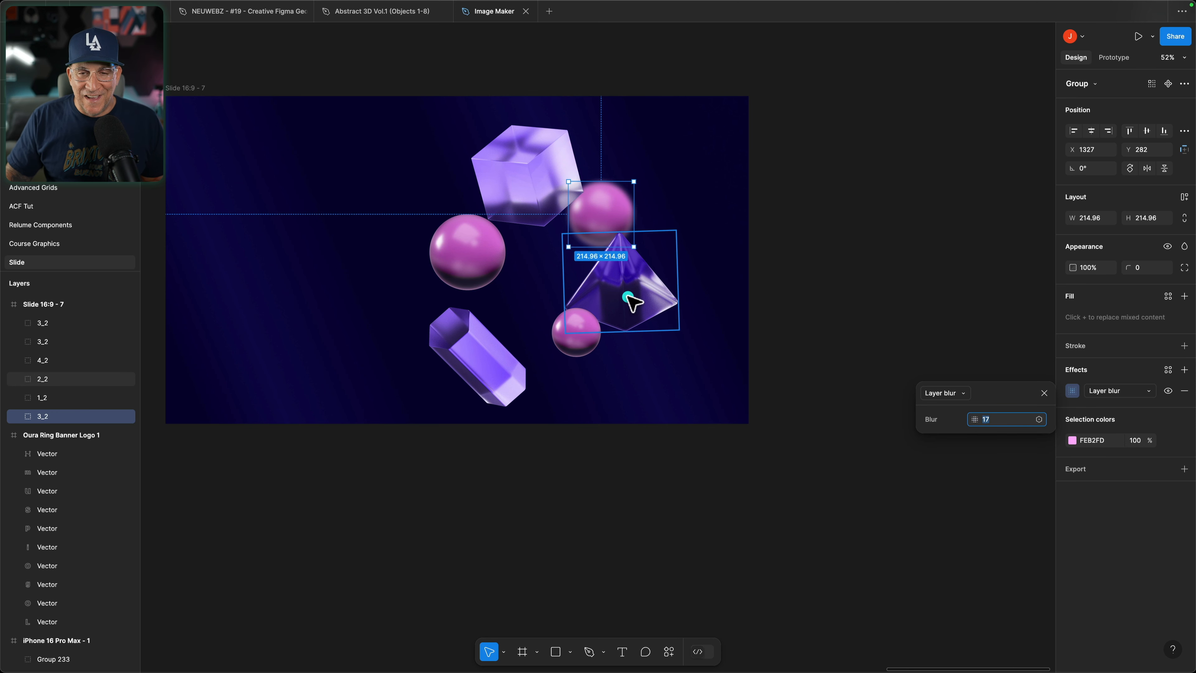
mouse_move(617, 296)
mouse_down()
mouse_move(568, 258)
mouse_move(635, 262)
mouse_move(636, 282)
mouse_up()
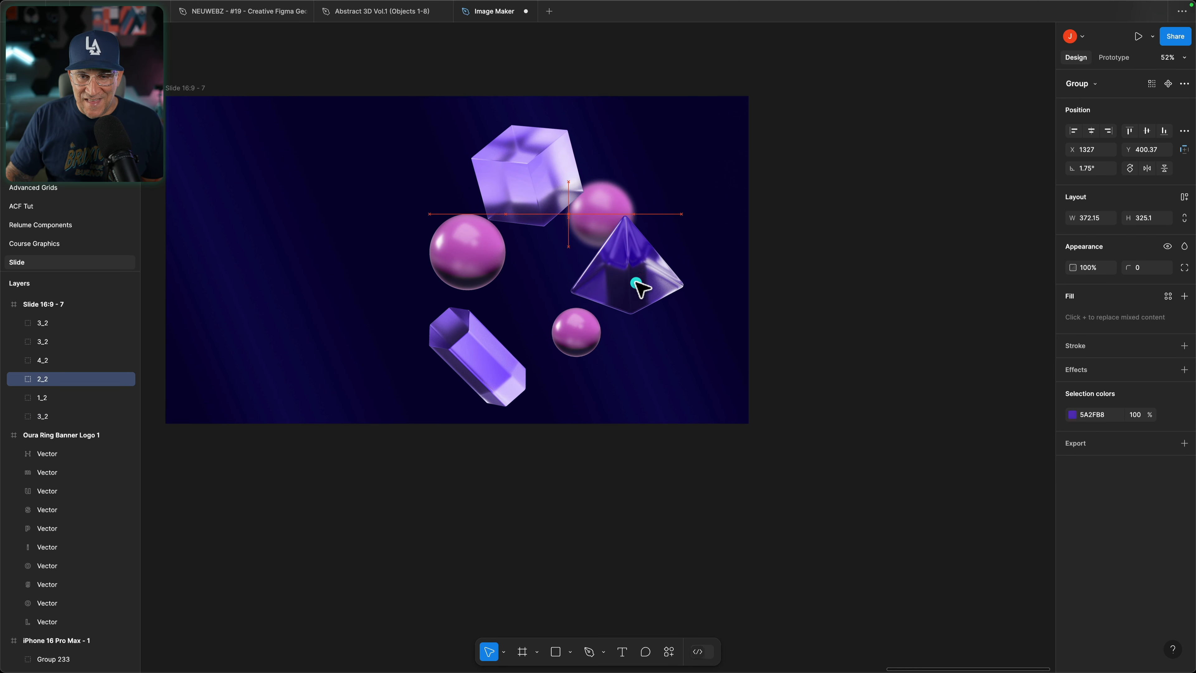
drag(492, 245, 526, 257)
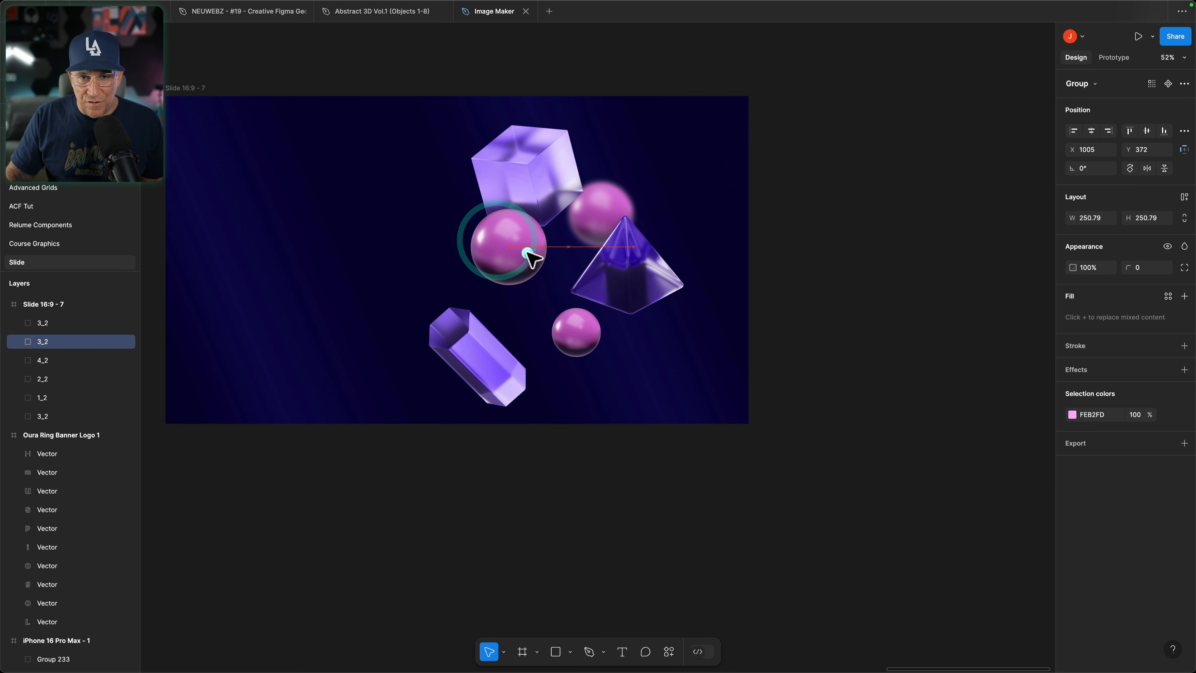
drag(586, 351, 580, 310)
drag(510, 389, 567, 385)
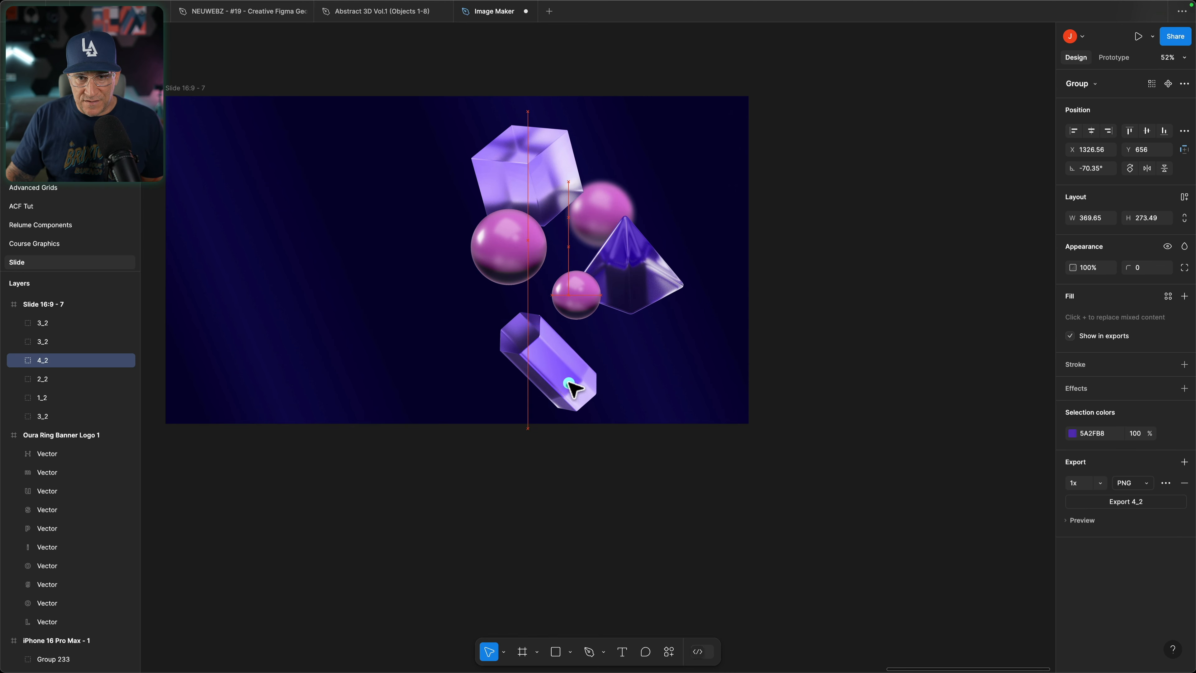
Step: Send the small sphere behind the other shapes and give it a layer blur of 31
click(575, 293)
right_click(576, 292)
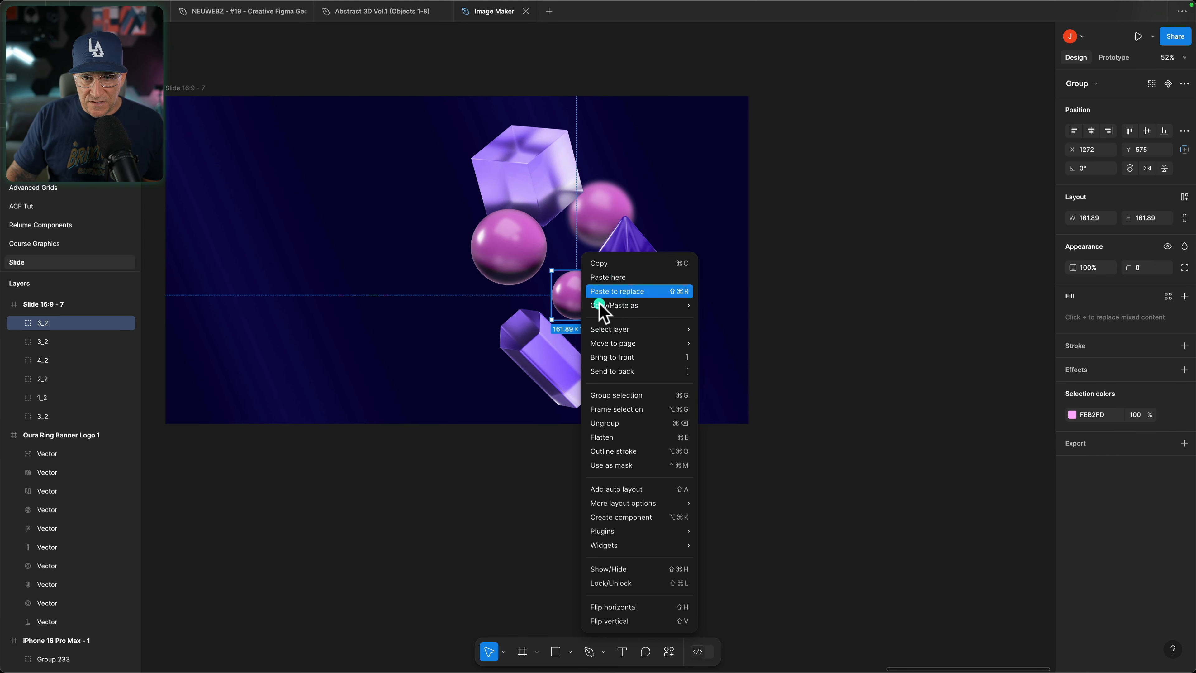
mouse_move(607, 347)
click(612, 371)
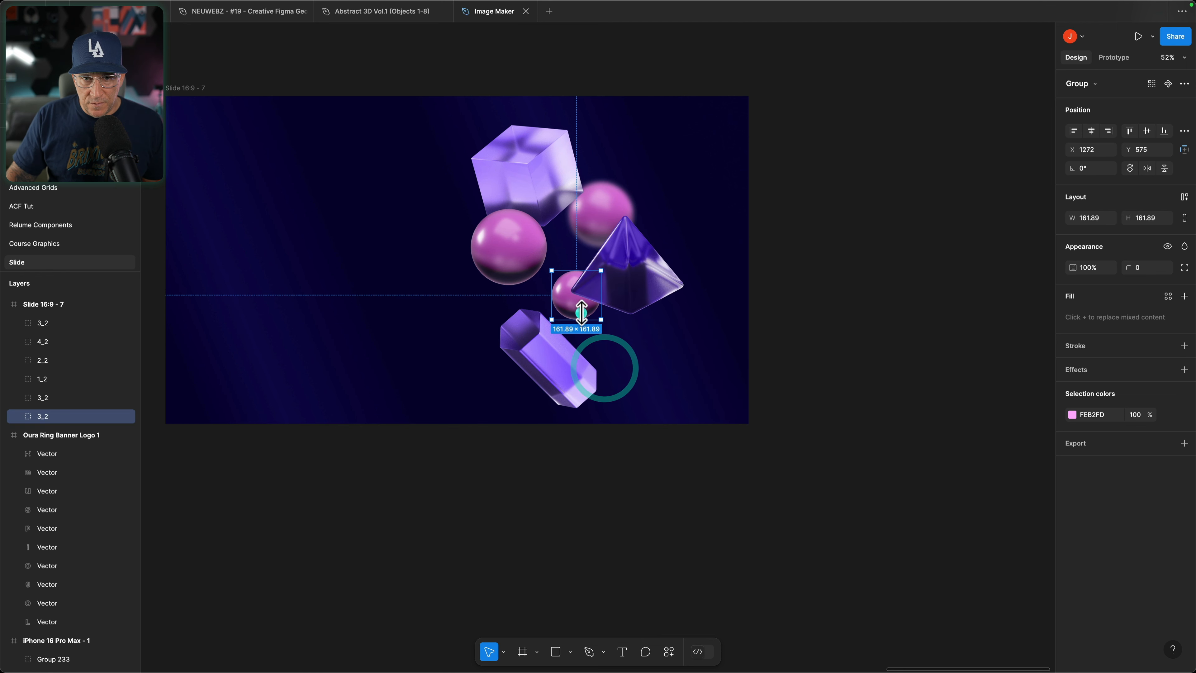
click(1184, 370)
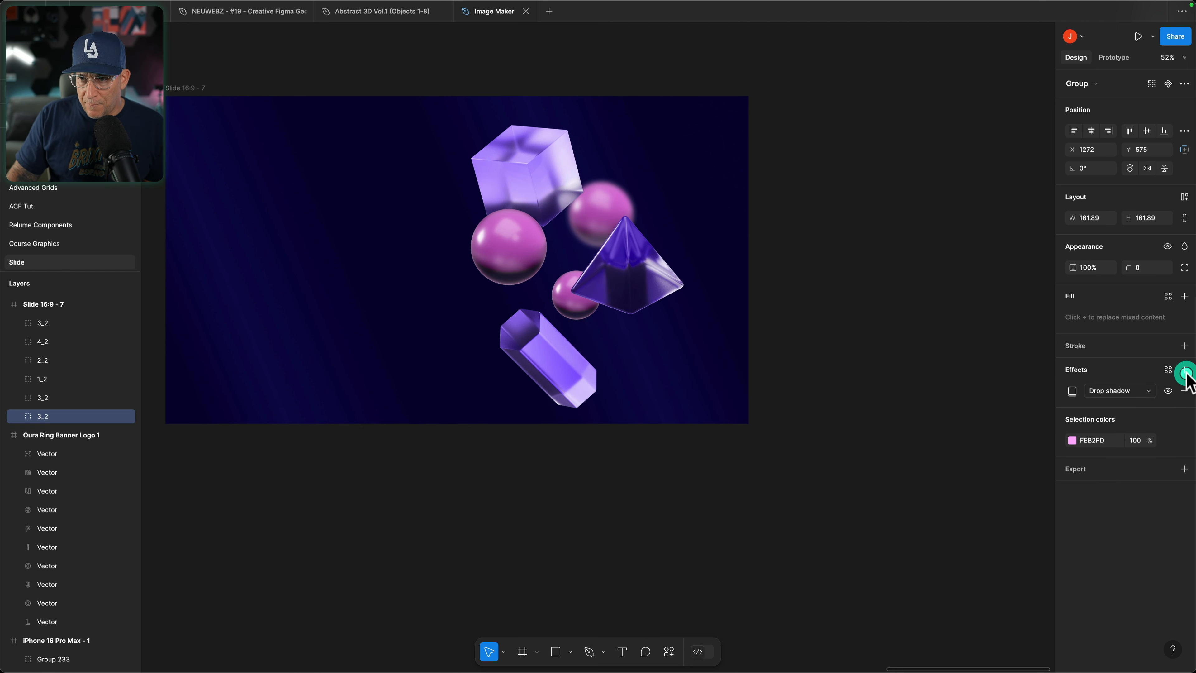
click(1093, 390)
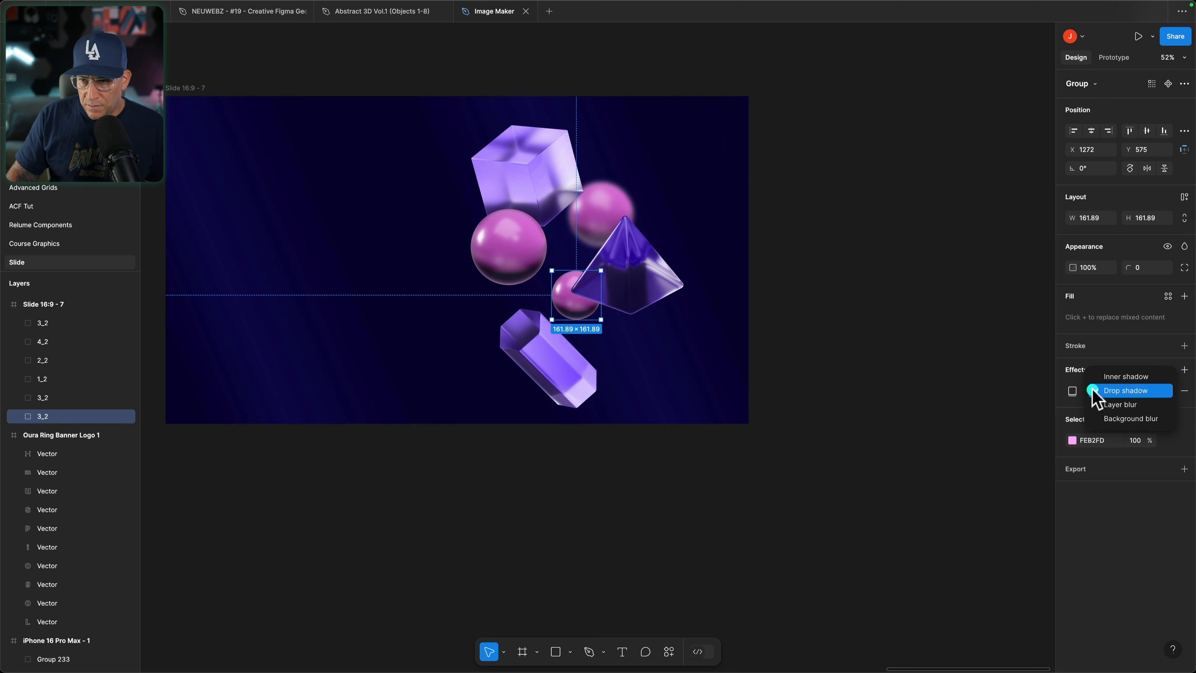
click(1116, 410)
click(1072, 391)
click(1009, 418)
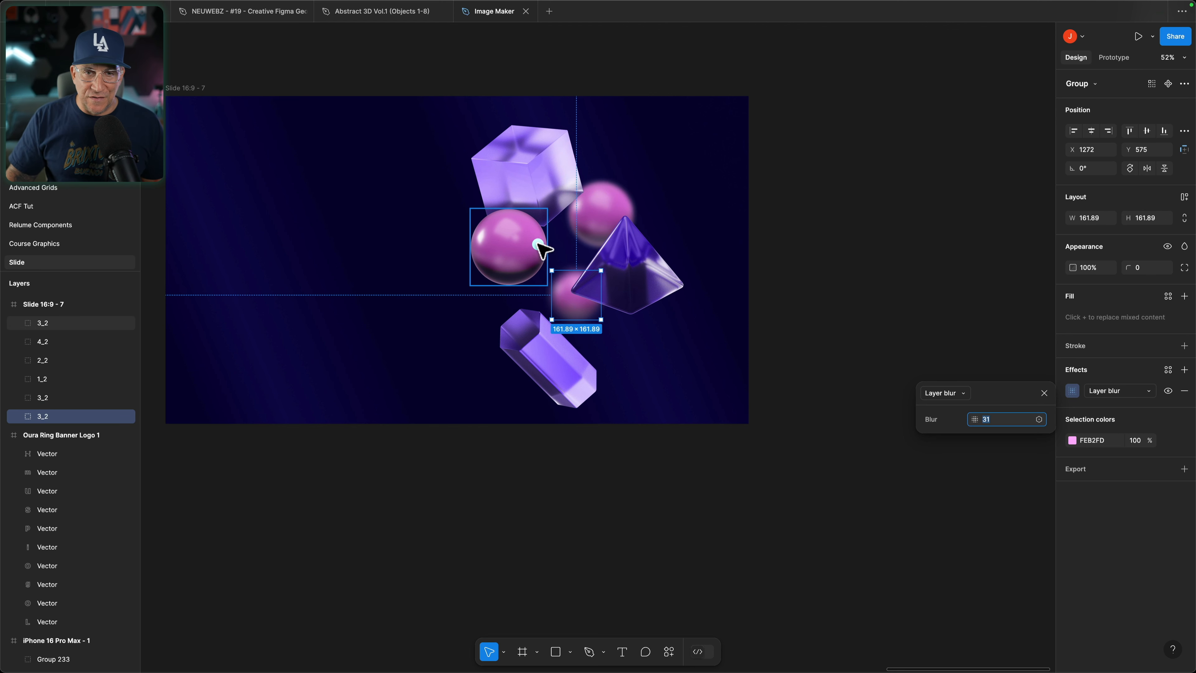
Step: Nudge the hexagonal prism up toward the spheres, and group all six shapes, tilting the group about 11° clockwise
drag(564, 391, 567, 384)
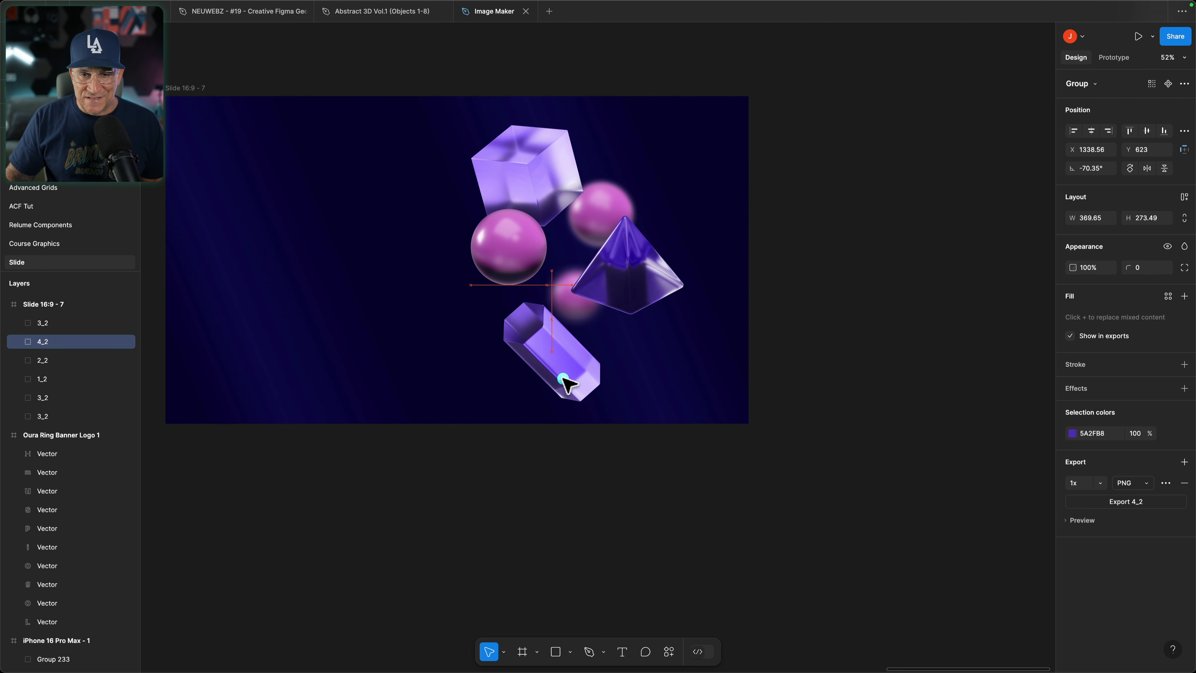
click(591, 554)
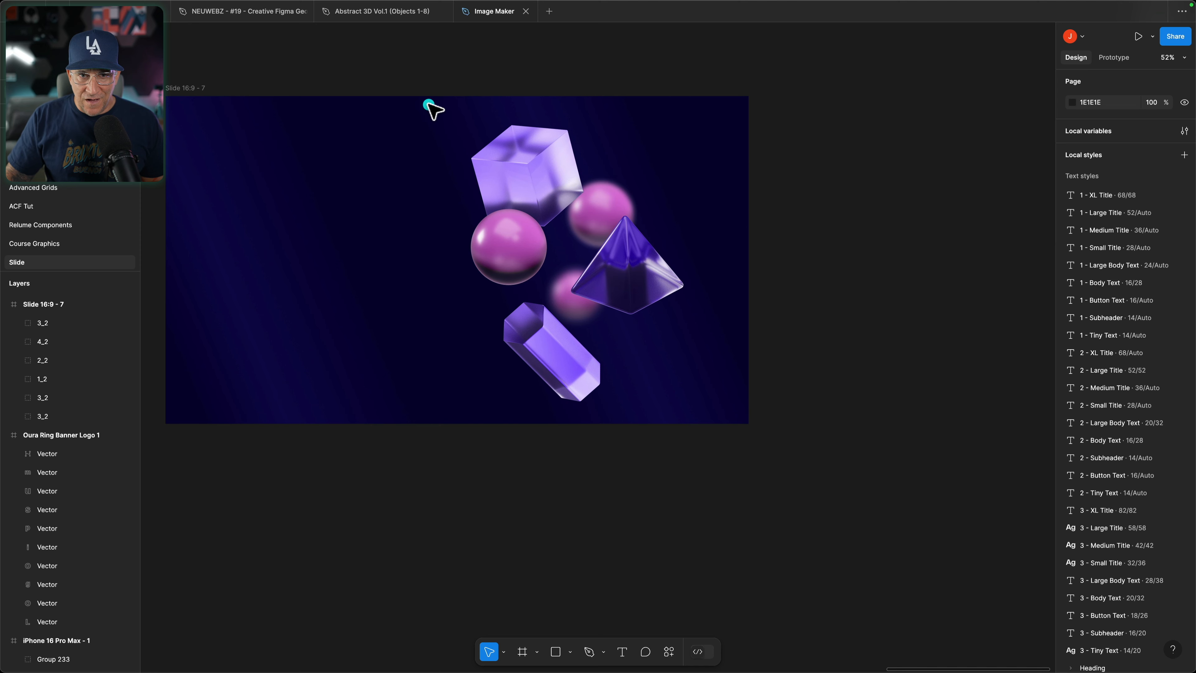
drag(427, 107, 637, 400)
key(super+g)
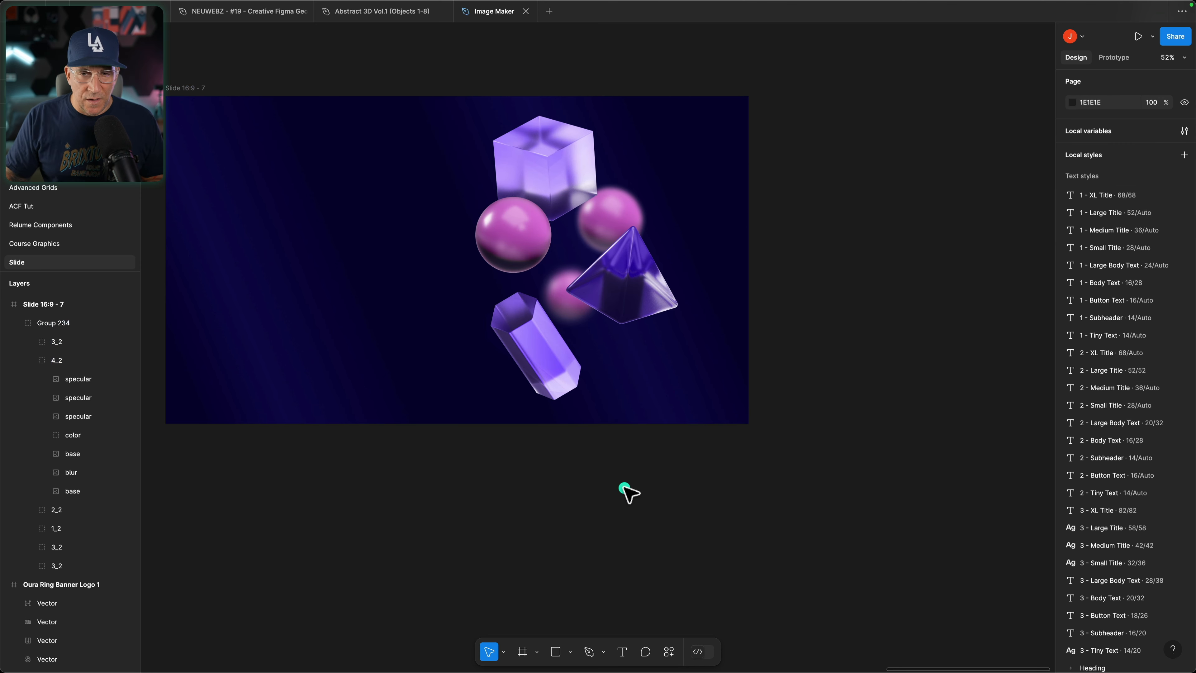
Step: Rotate the pyramid within the group to about 40° and shift it slightly down-left, and turn the hexagonal prism slightly counterclockwise
double_click(613, 292)
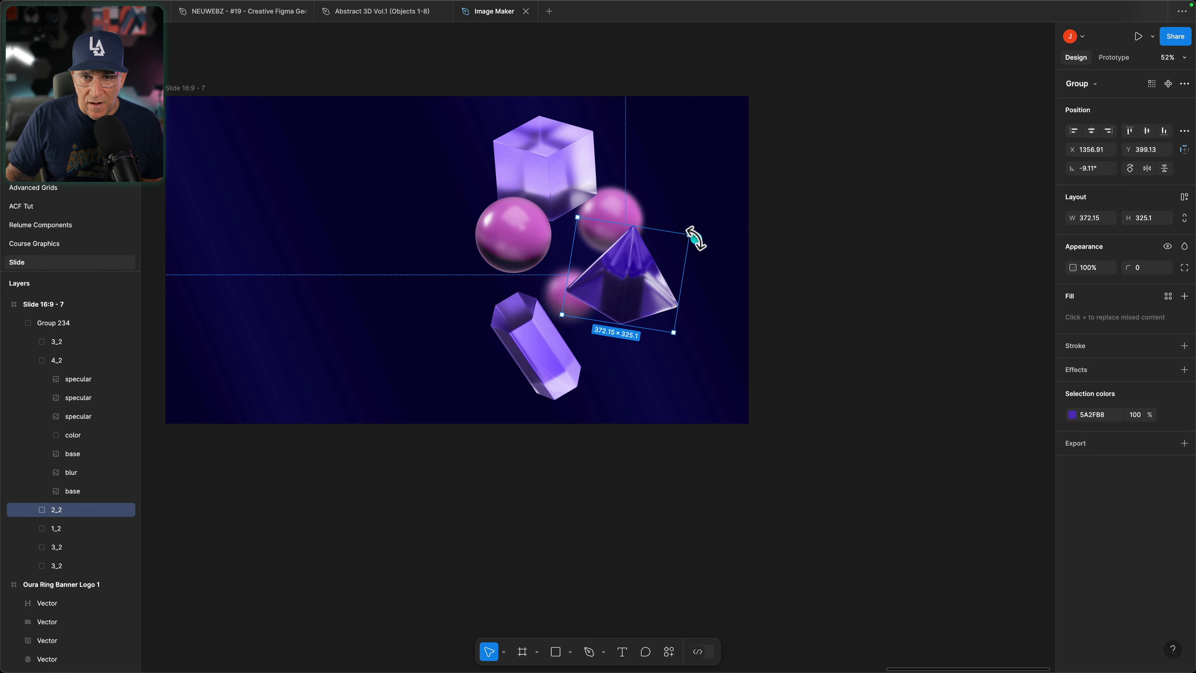
drag(690, 232, 641, 205)
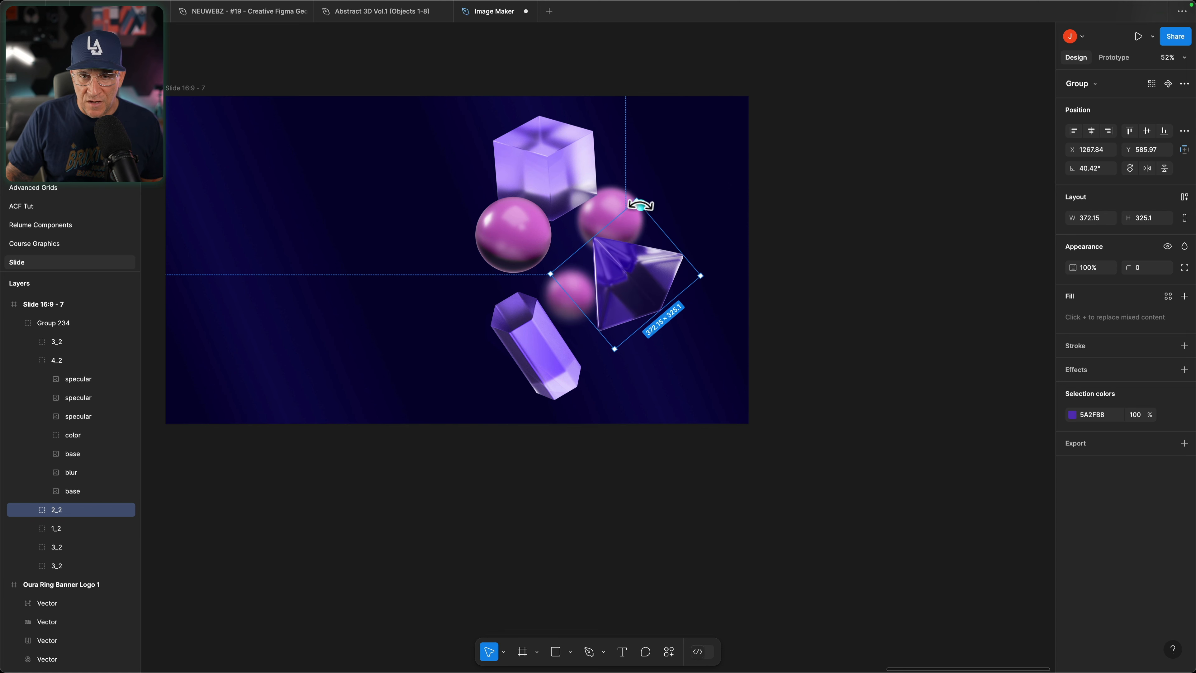
drag(625, 273, 616, 267)
click(574, 387)
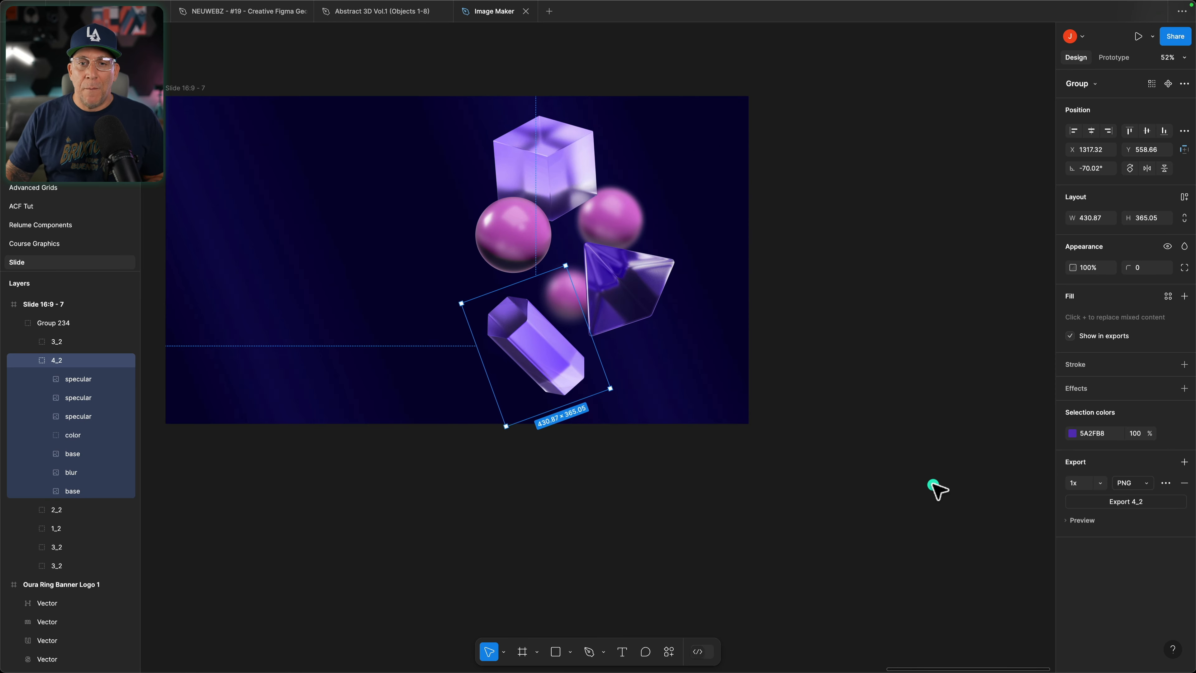
click(892, 463)
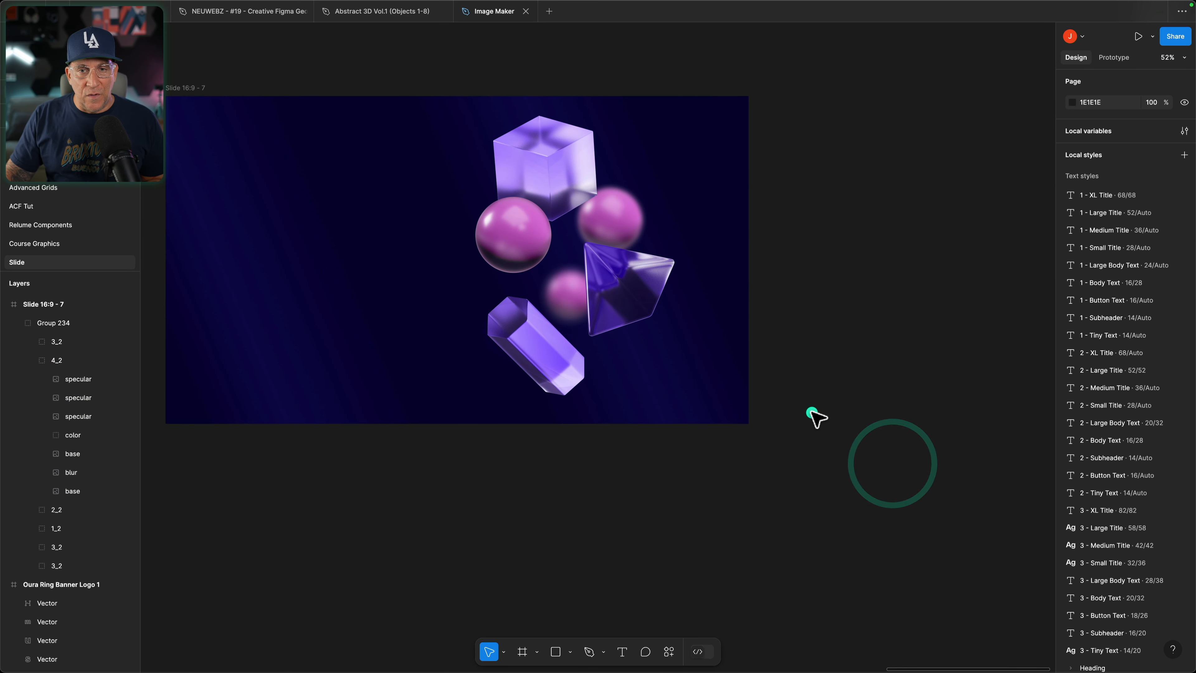
scroll(812, 414, down, 5)
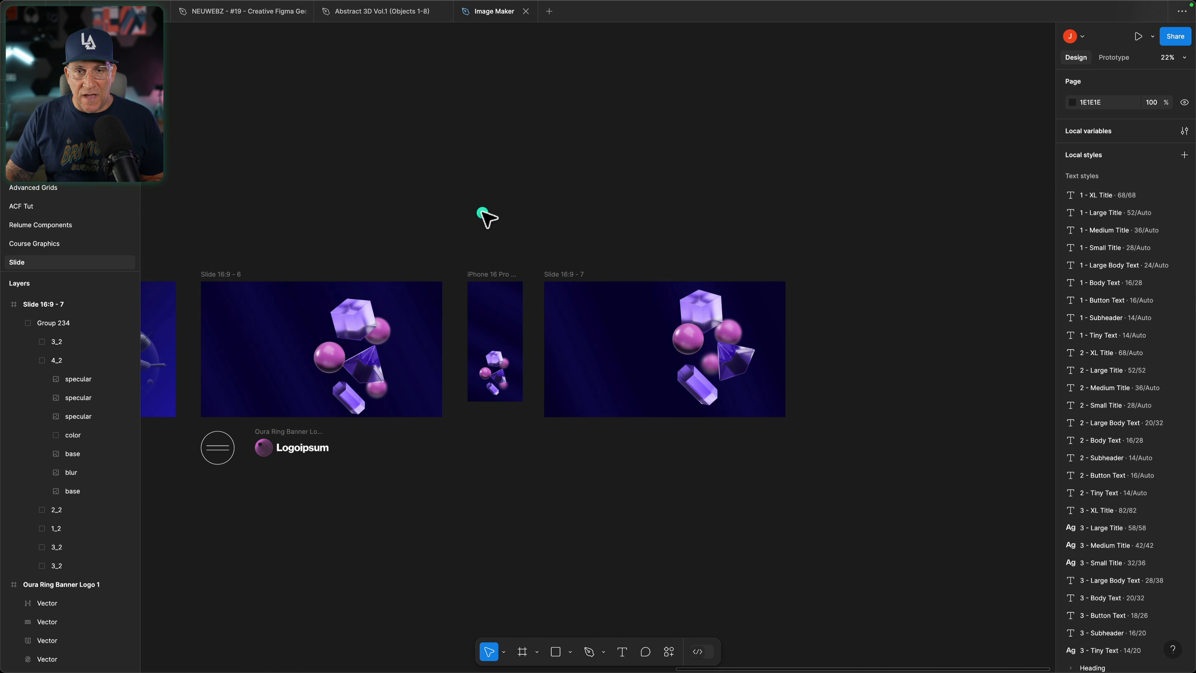
Step: Export the Slide 16:9 - 7 frame as a 2x JPG, saving it as 111.jpg in Downloads
click(547, 273)
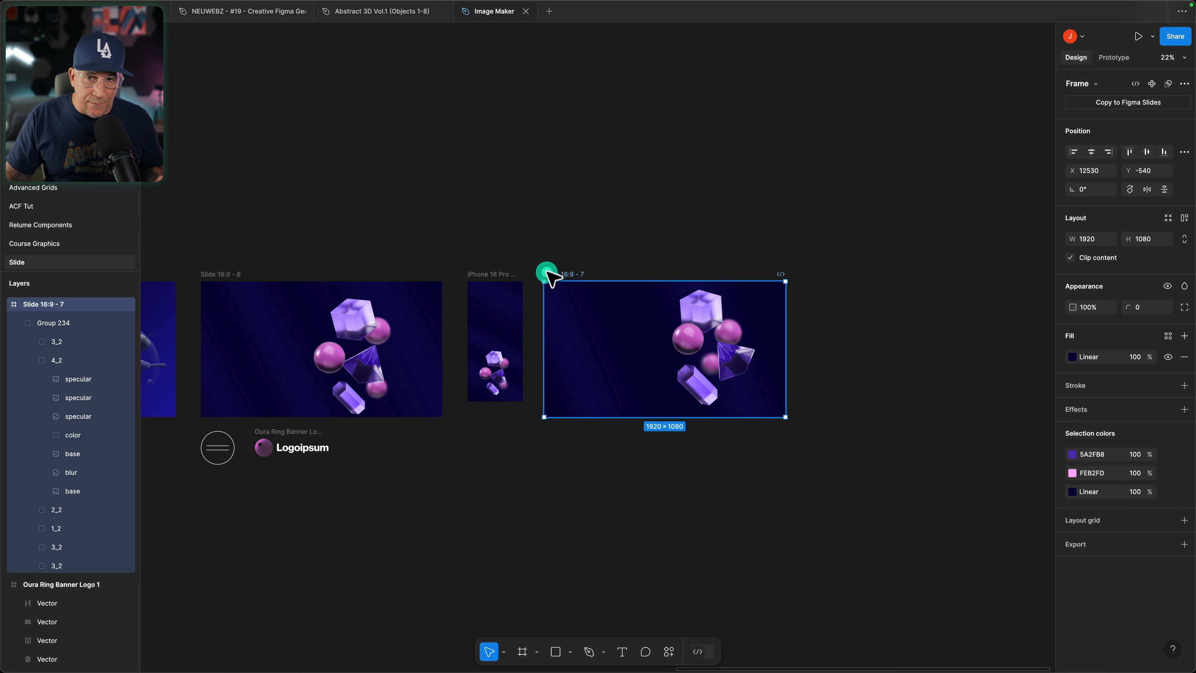
click(1185, 544)
click(1137, 583)
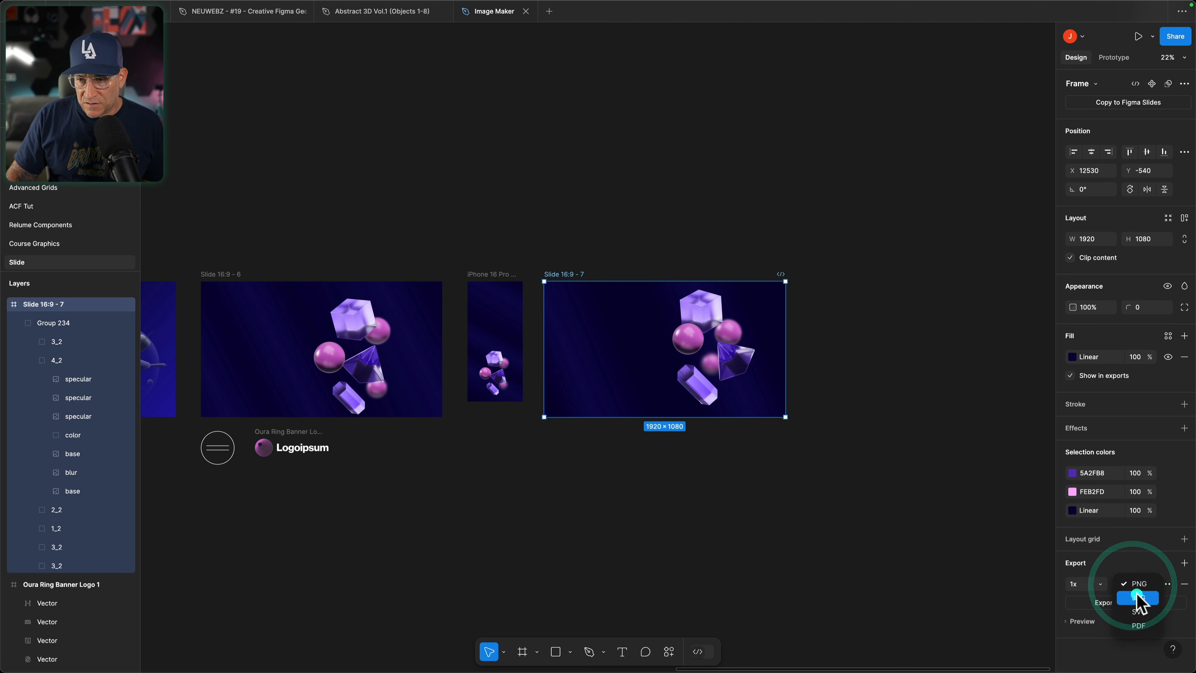
click(1137, 597)
click(1094, 584)
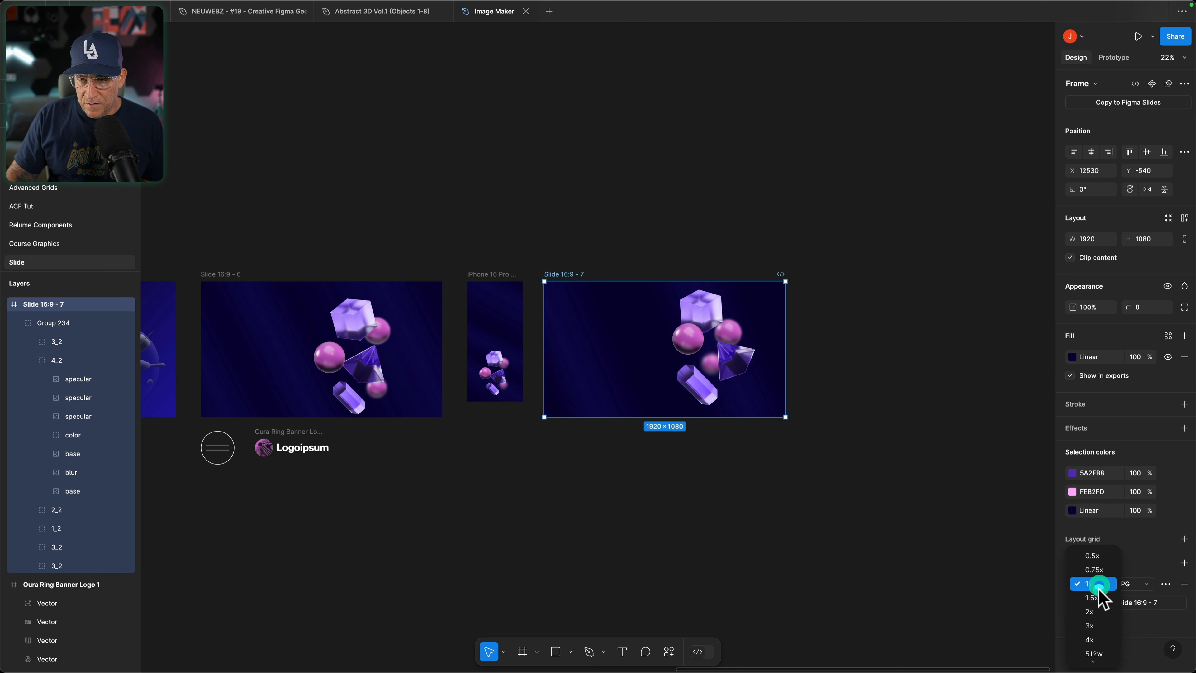
click(1089, 611)
click(1105, 603)
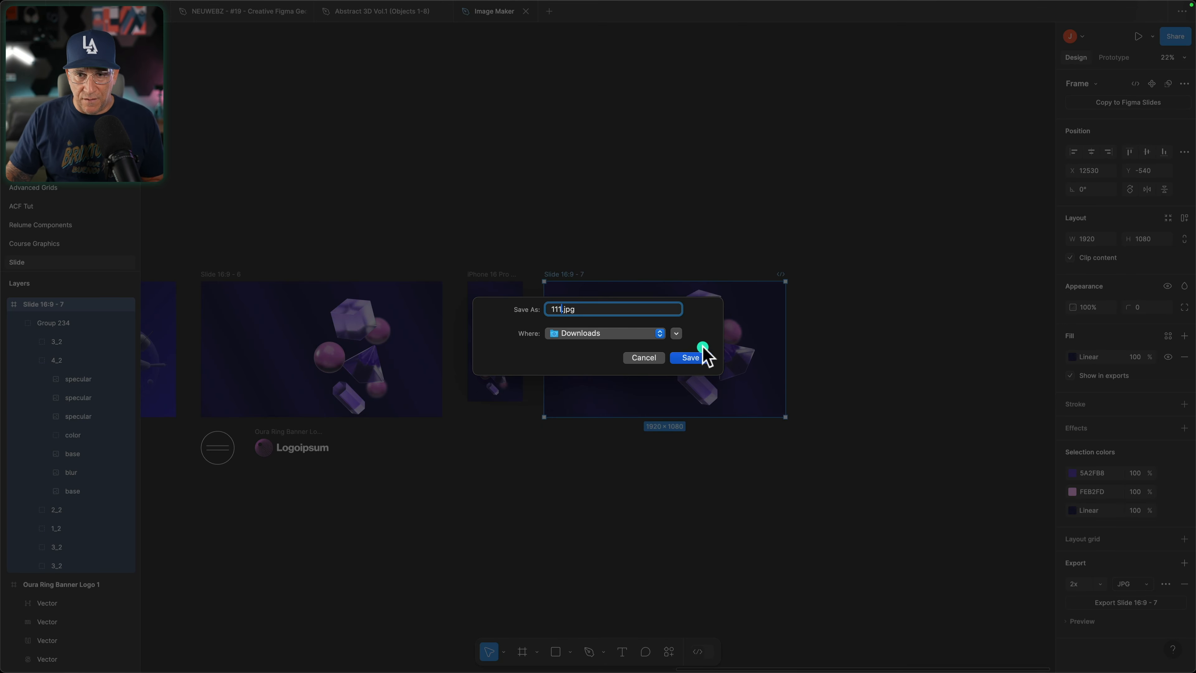
click(699, 358)
Step: Open 111.jpg from the Downloads folder in Affinity Photo
mouse_move(367, 655)
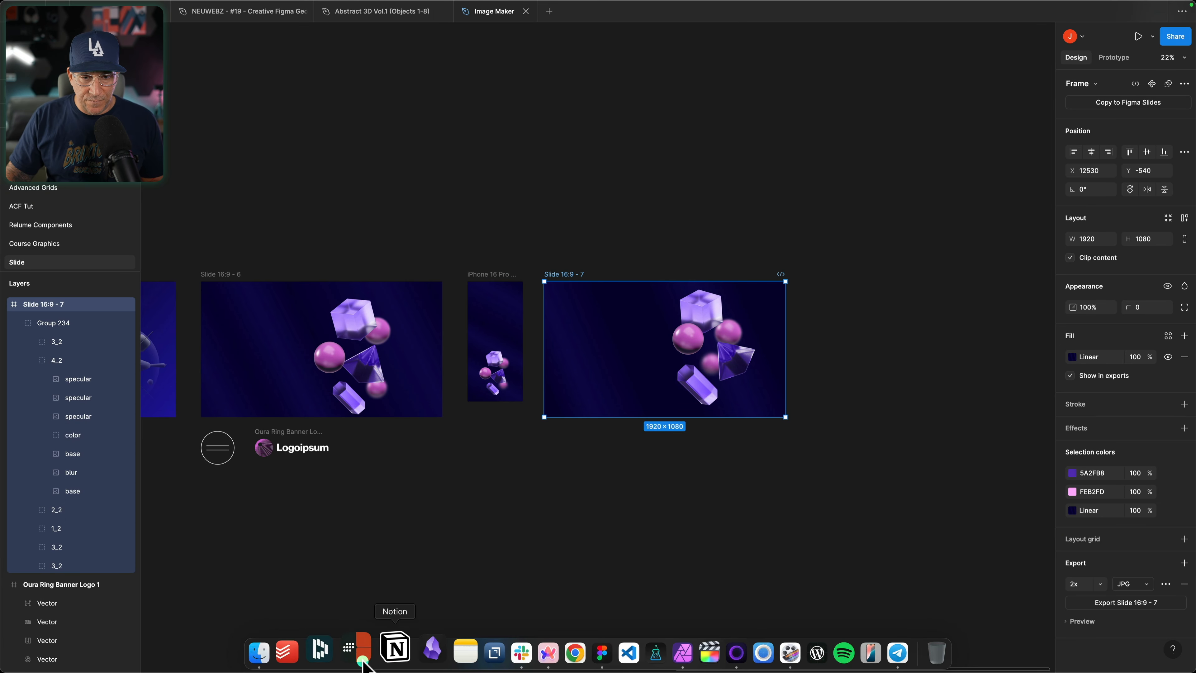
click(280, 652)
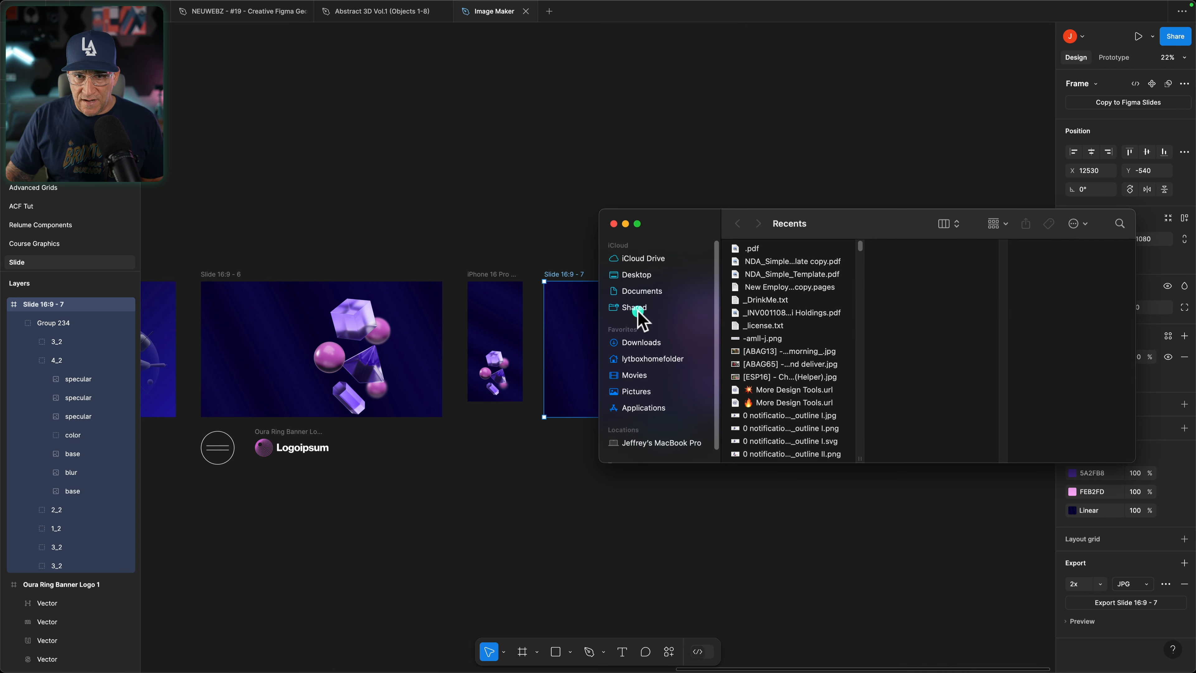
click(640, 342)
click(765, 265)
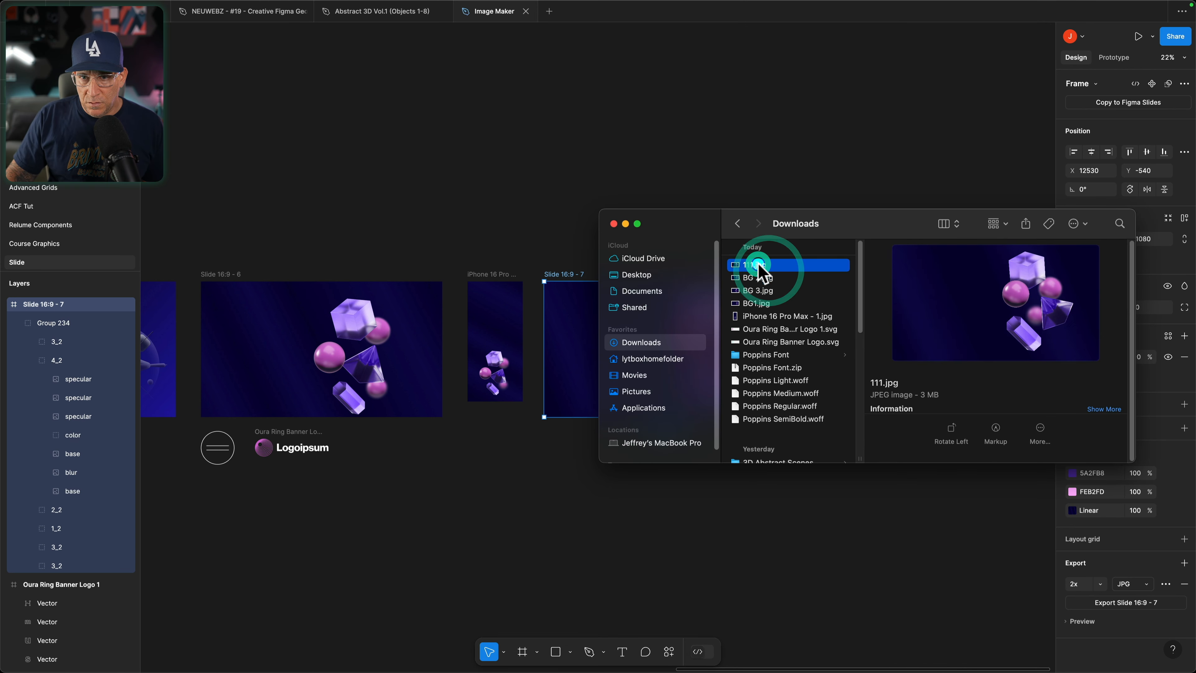
drag(762, 263, 660, 647)
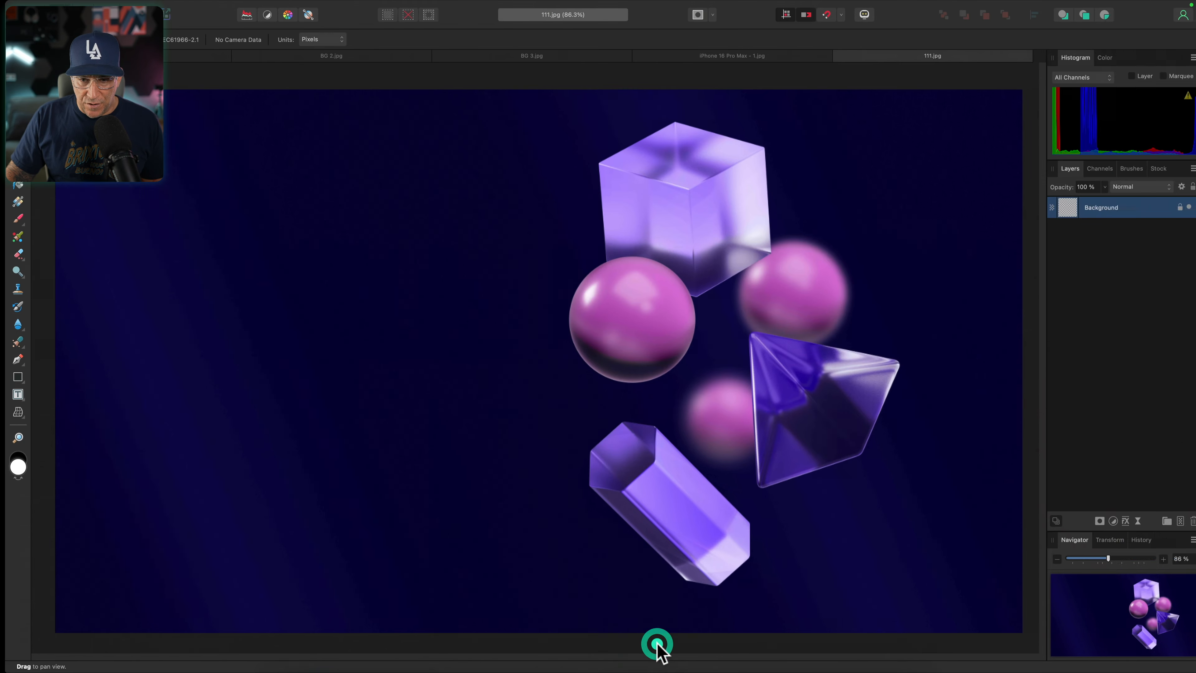
Step: Set up a JPEG export of the image at 2000 px wide, and review the quality and advanced settings
key(super+alt+shift+s)
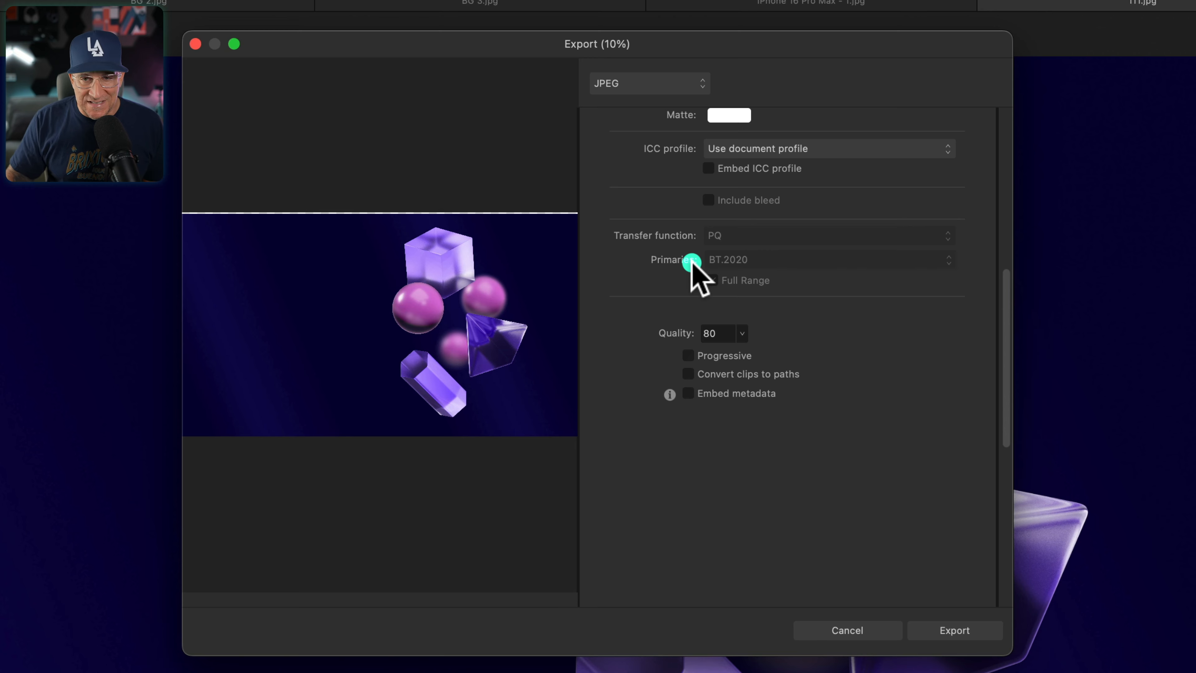
scroll(690, 262, up, 10)
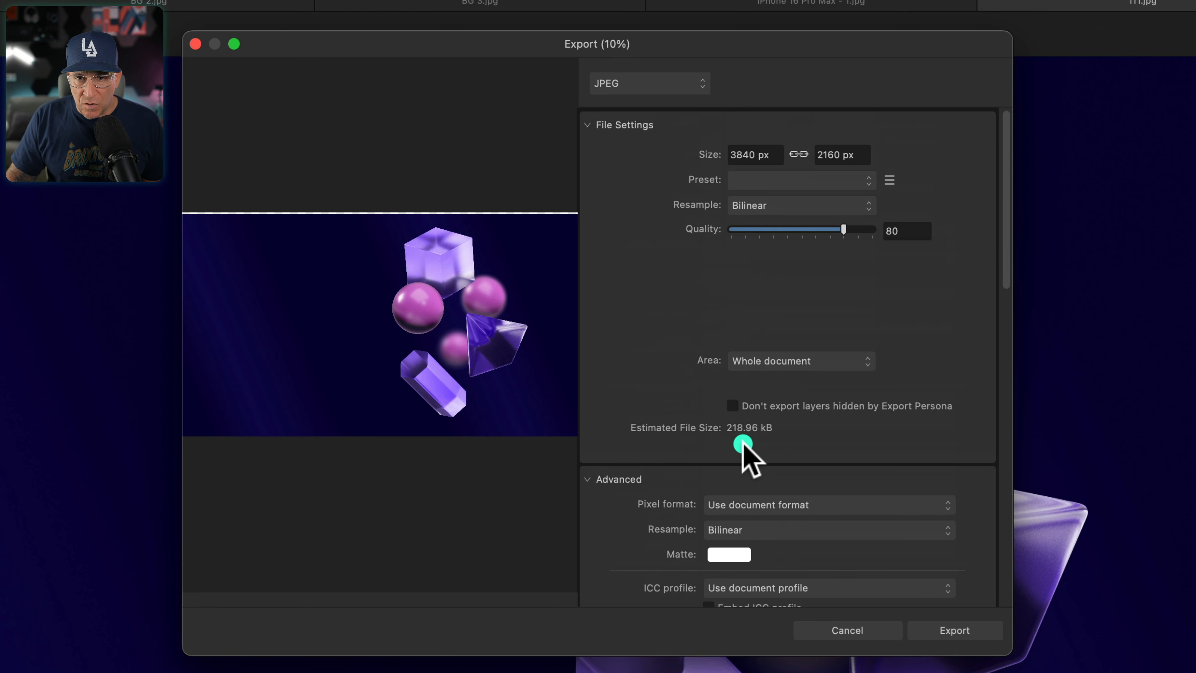
drag(781, 154, 702, 147)
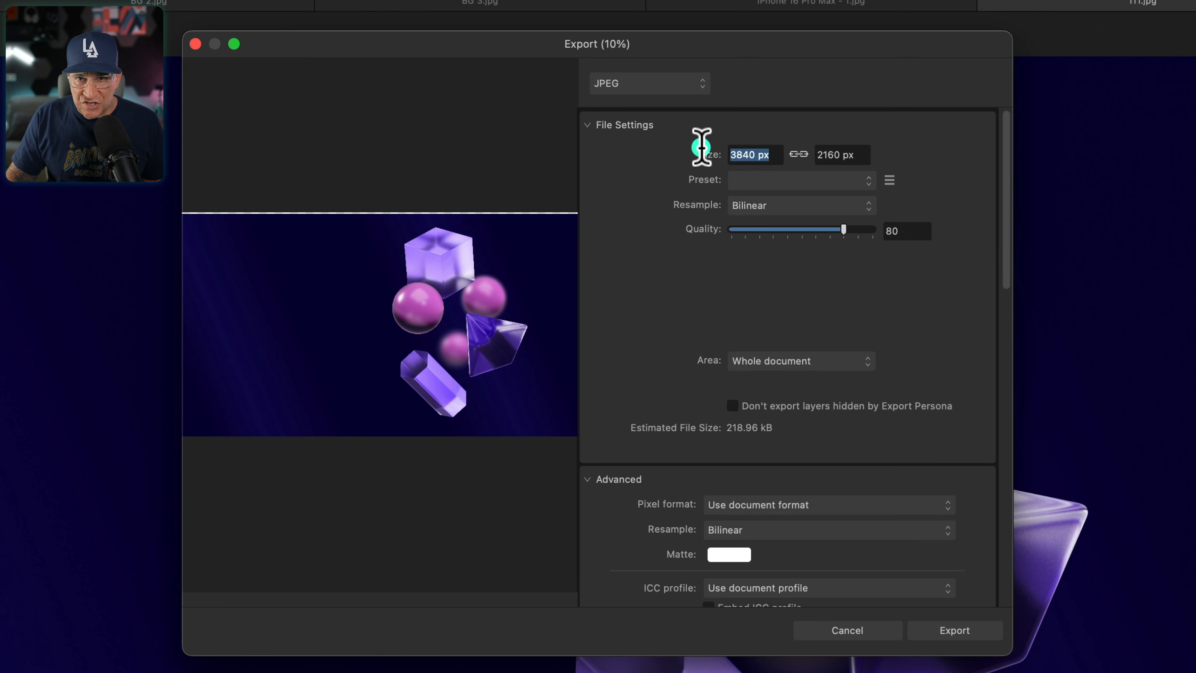
text(2000)
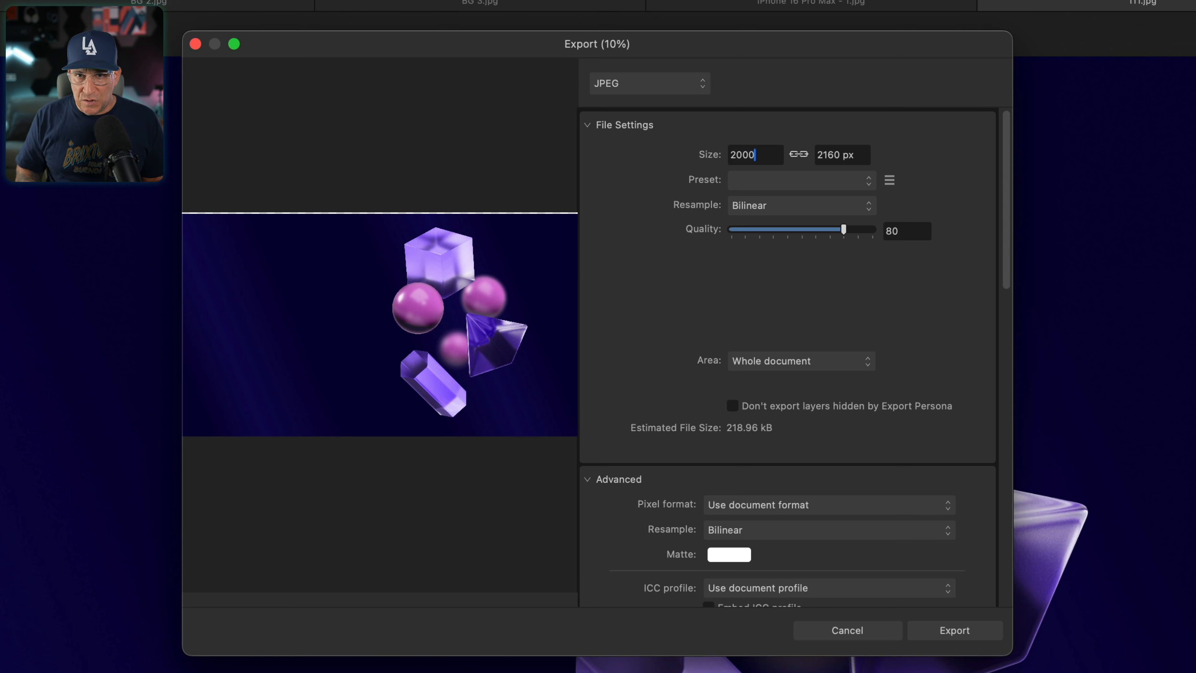
key(Return)
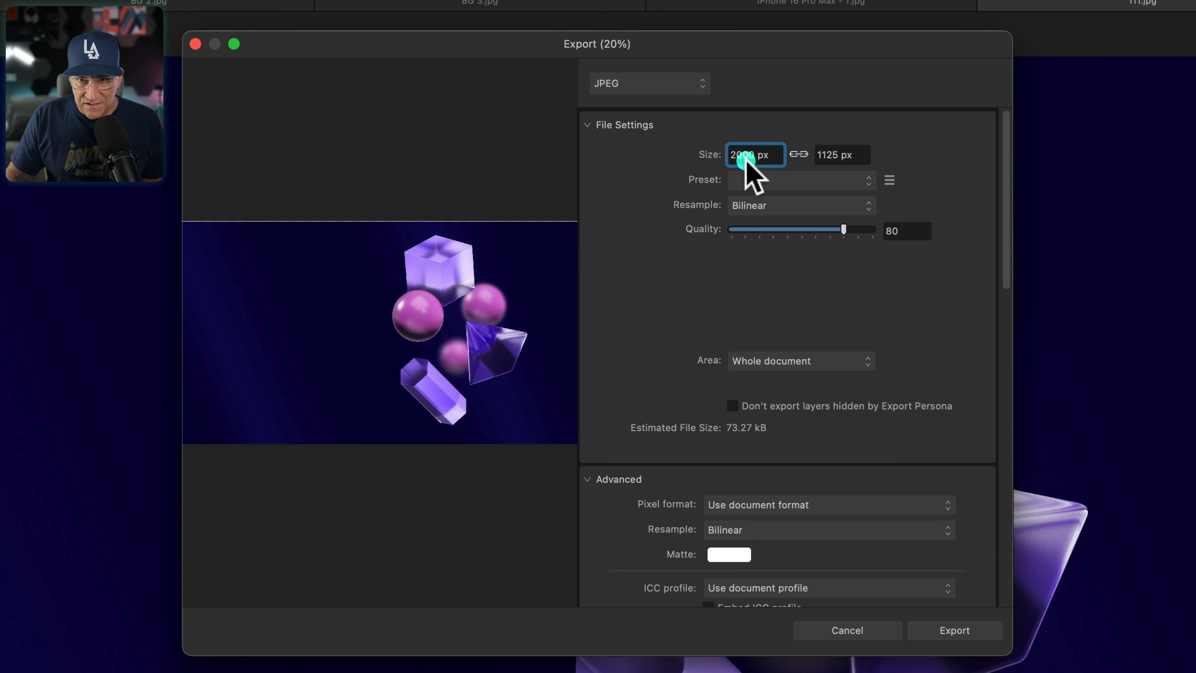
click(900, 232)
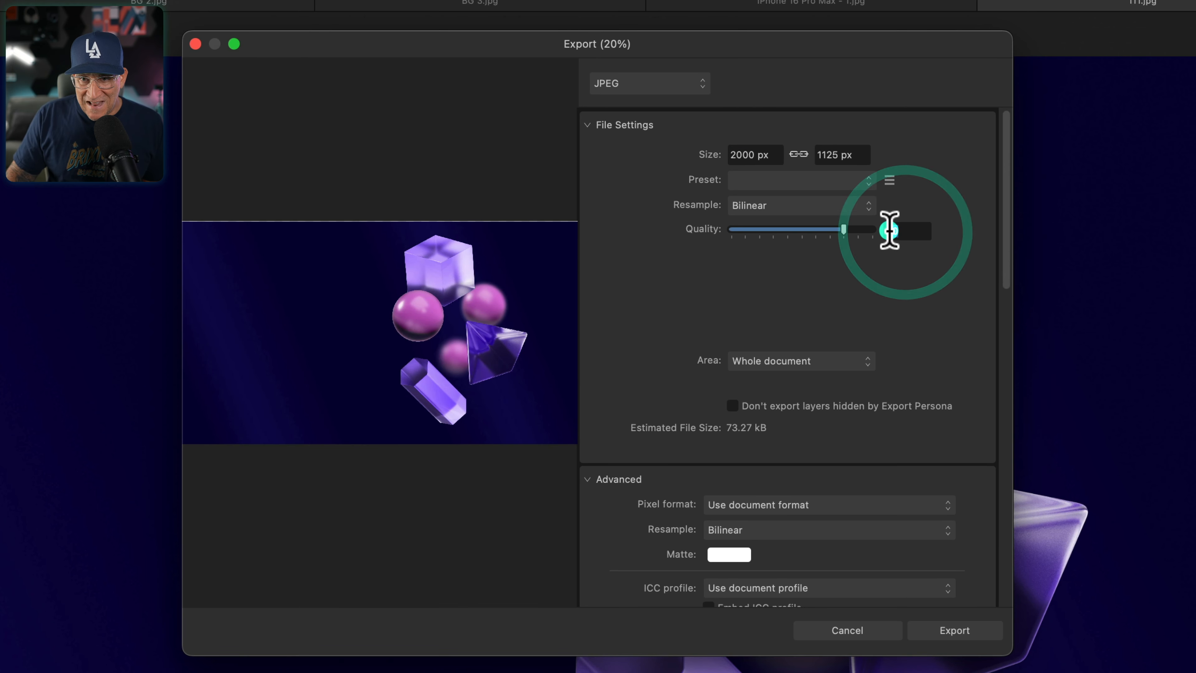
scroll(854, 332, down, 2)
scroll(855, 332, down, 4)
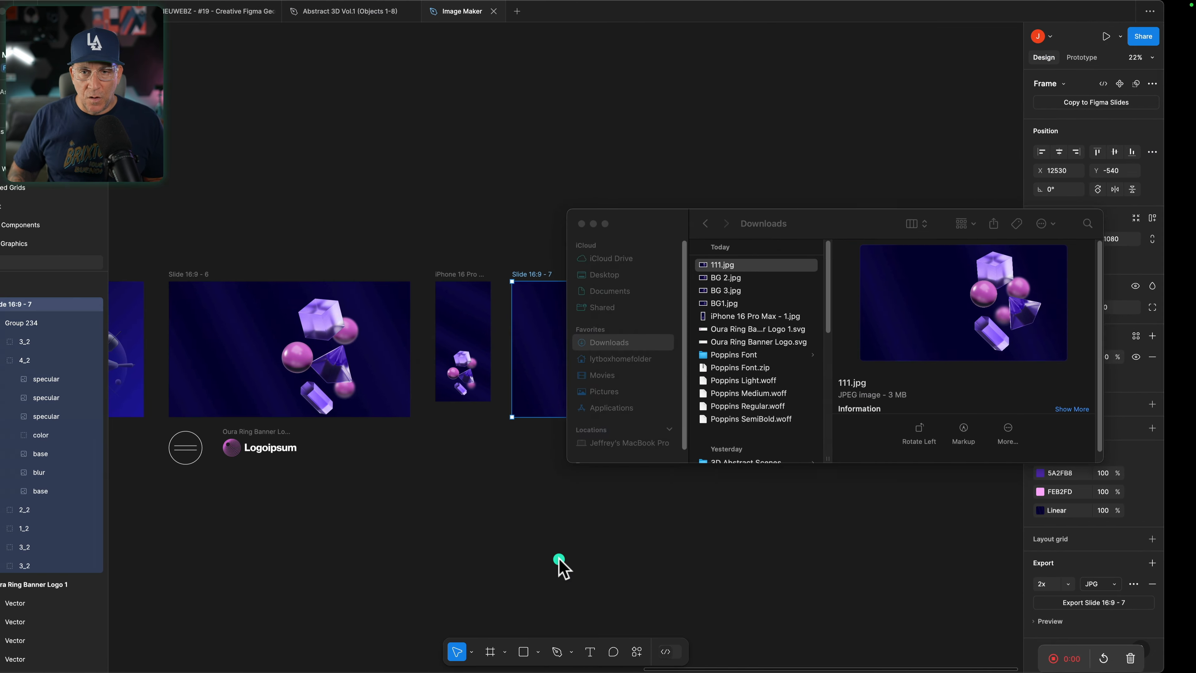
key(Return)
click(567, 539)
scroll(661, 500, up, 2)
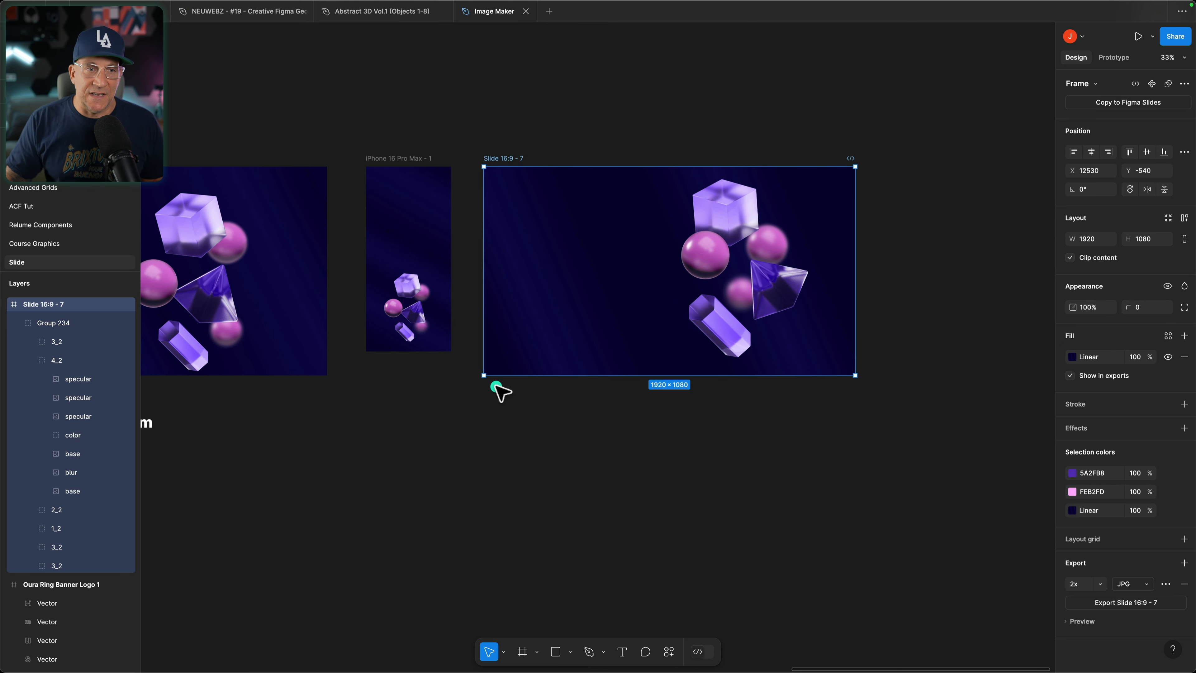
super+click(730, 219)
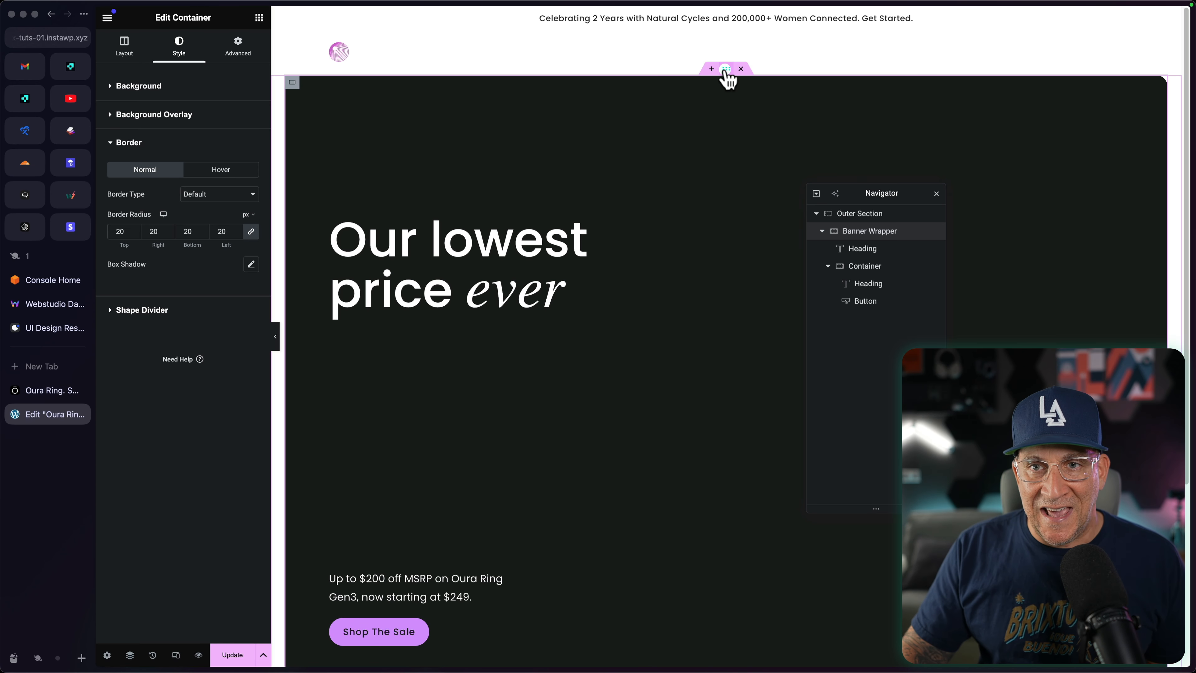
Step: Switch to the Elementor editor and set BG-3.jpg from the media library as the Banner Wrapper's background image
click(725, 70)
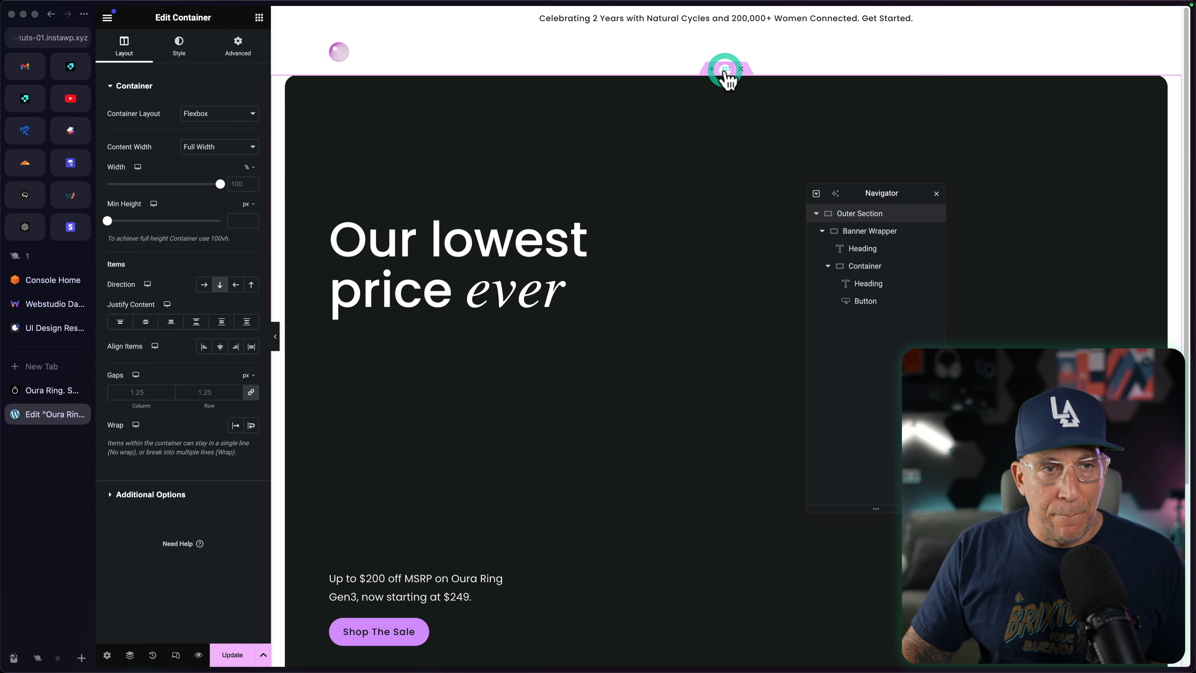
click(861, 233)
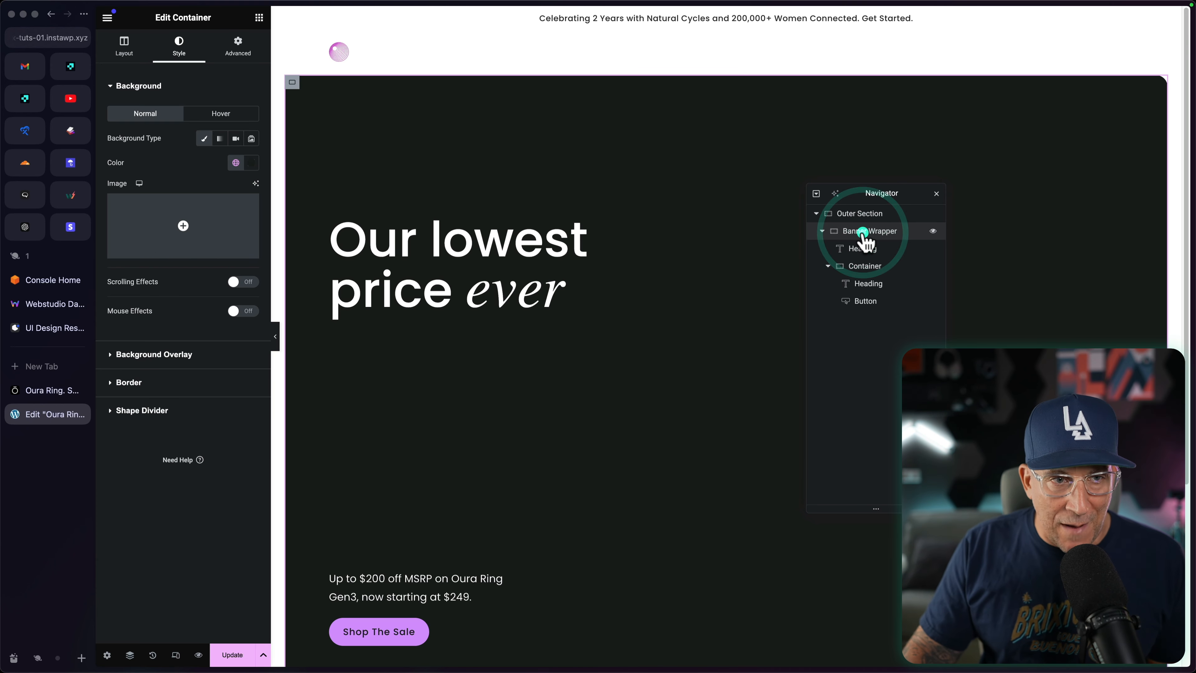
click(160, 222)
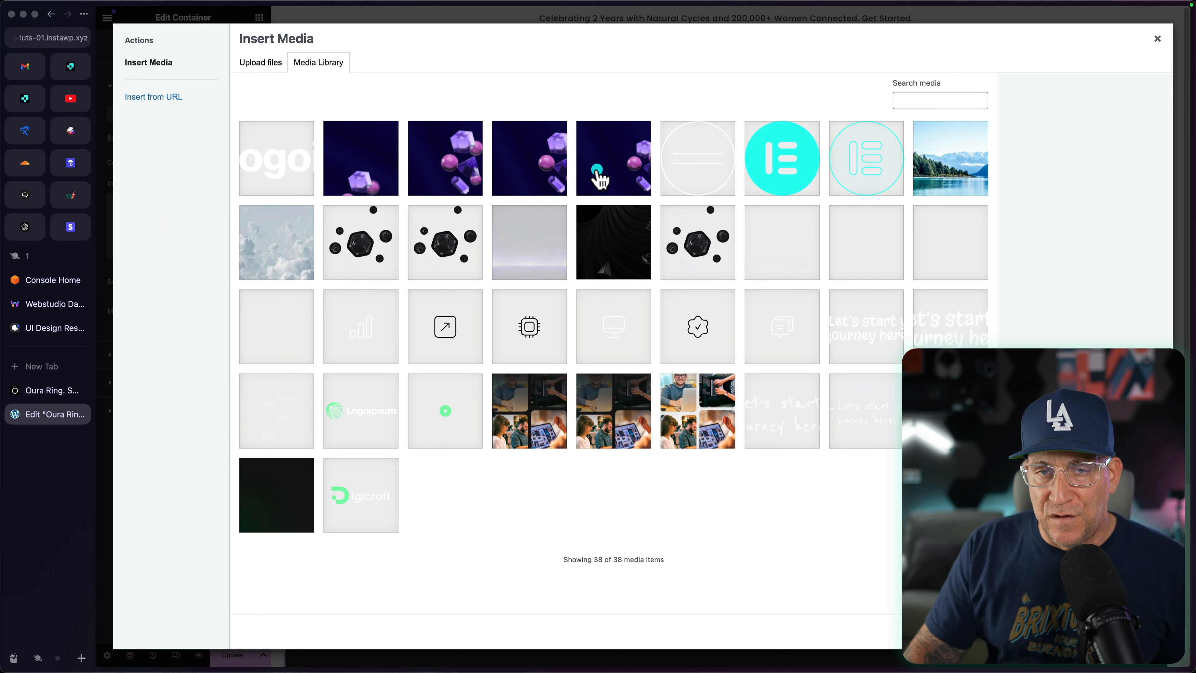
click(447, 176)
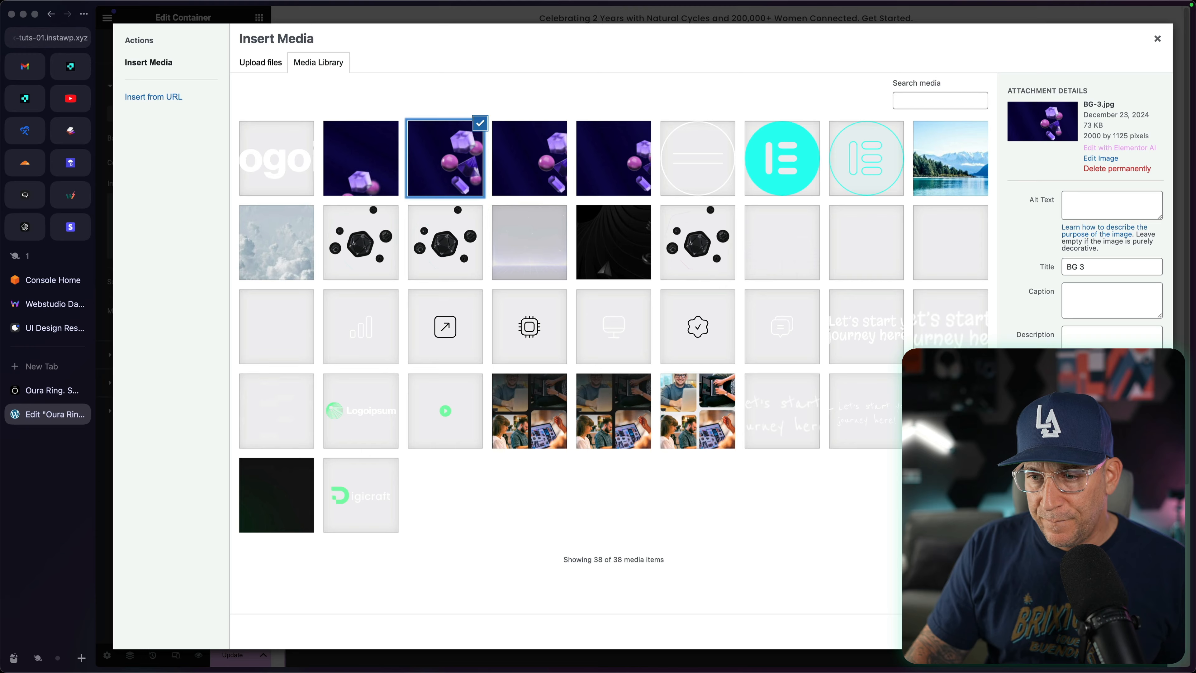
click(1145, 631)
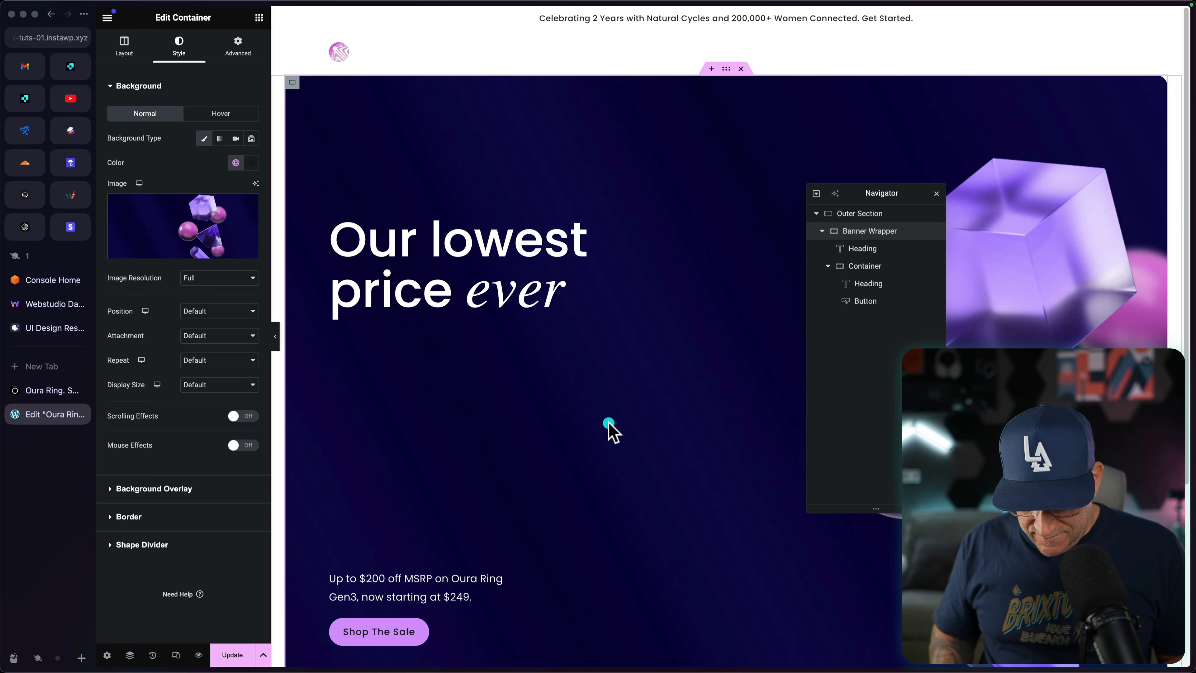
Step: Switch to Figma and move the cube on Slide 16:9 - 7 up and right to about X 1161, Y 38
key(ctrl+Right)
click(736, 416)
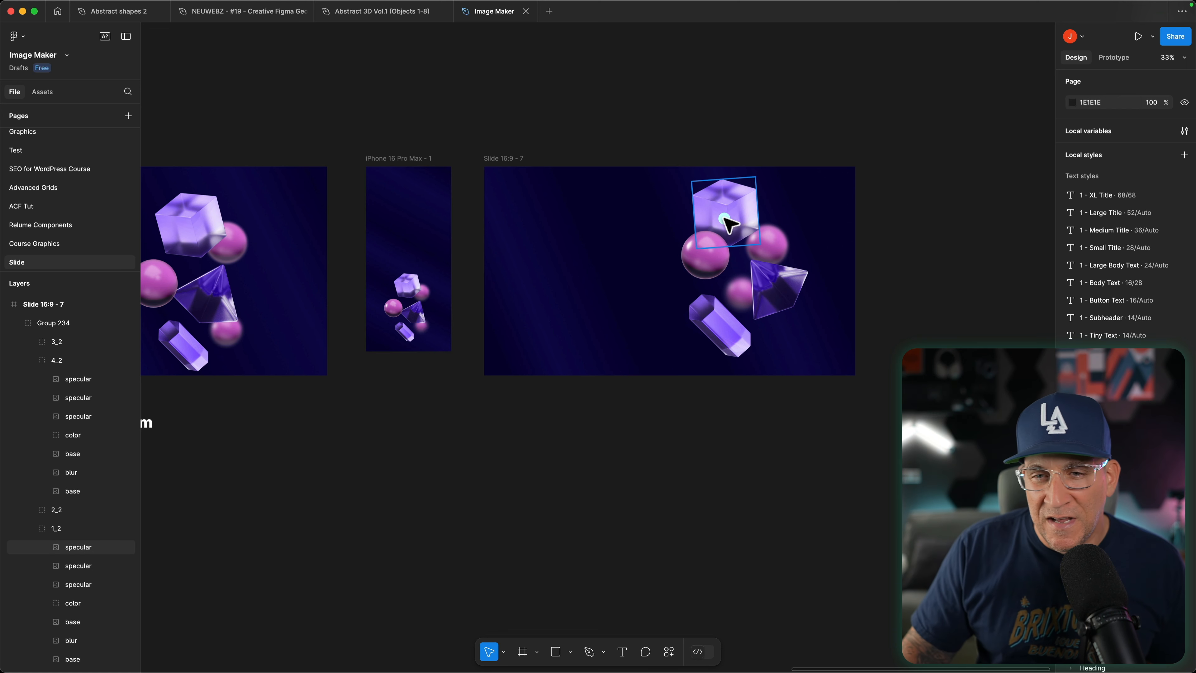
double_click(734, 220)
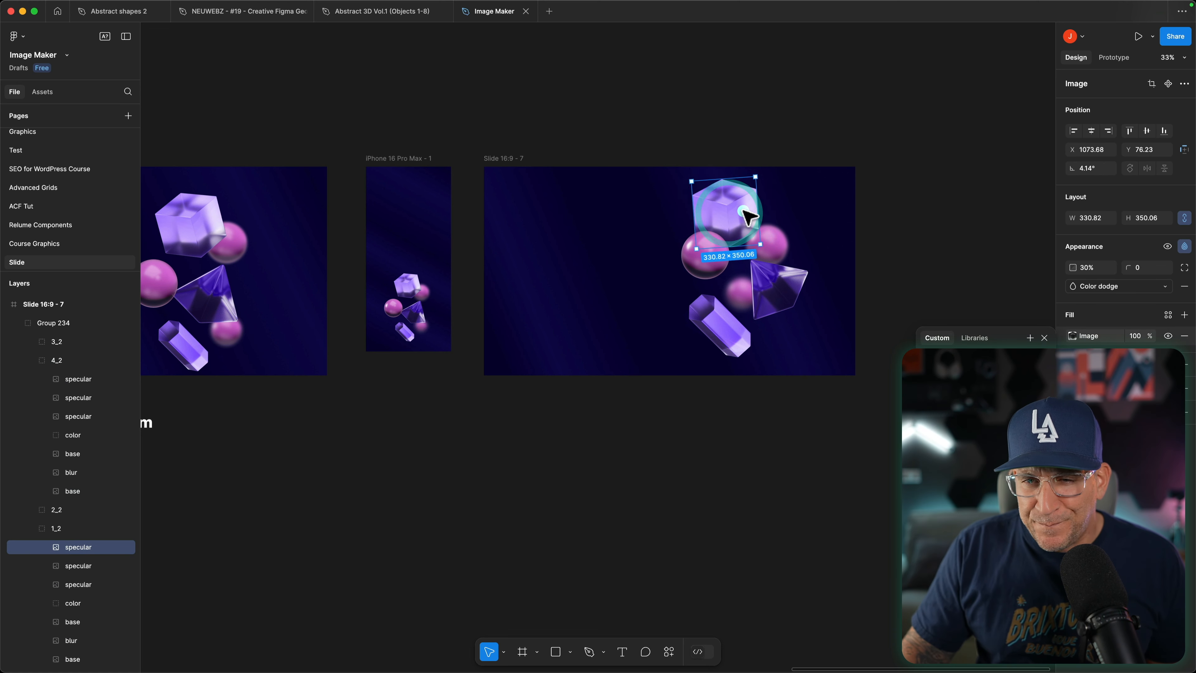
click(910, 219)
click(716, 227)
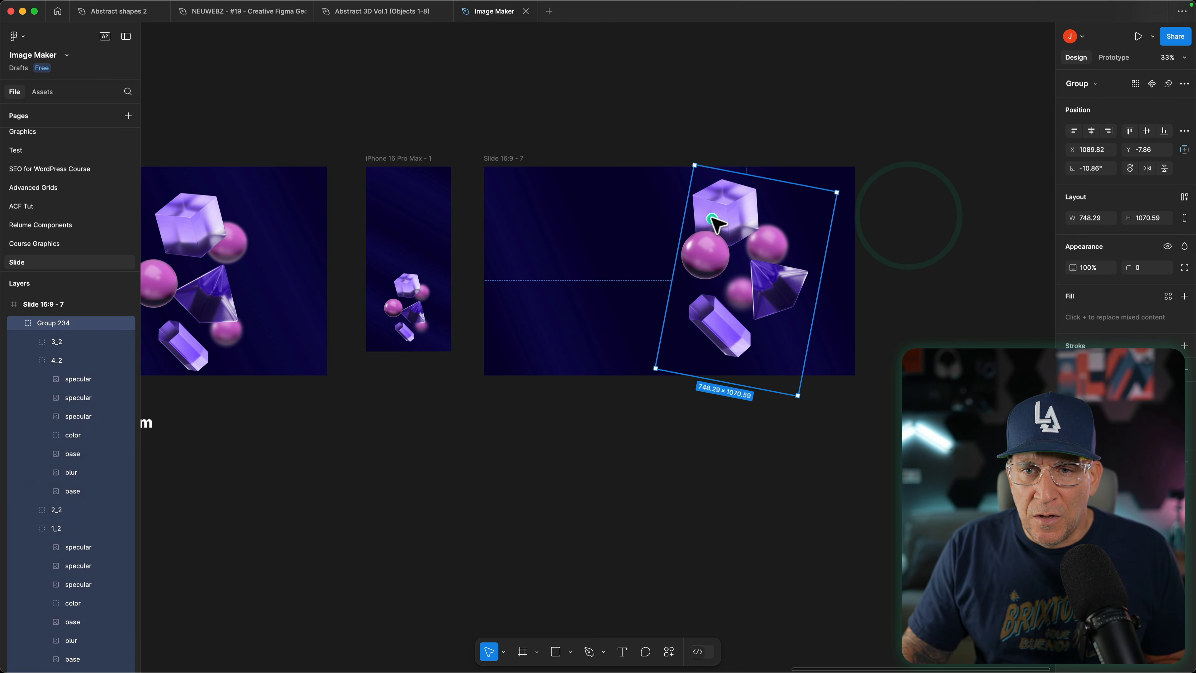
click(715, 222)
click(732, 209)
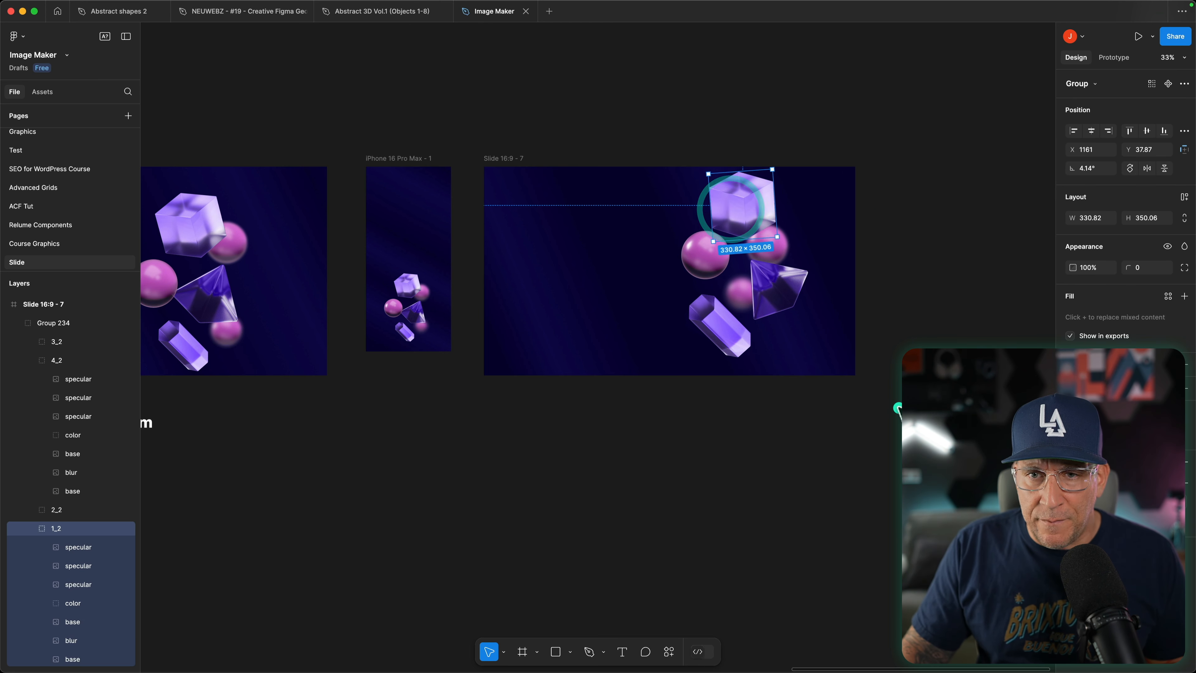
click(878, 409)
Step: Scale the shape group on Slide 16:9 - 7 down to about 581 × 894 and move it to about X 1258, Y 151
click(781, 278)
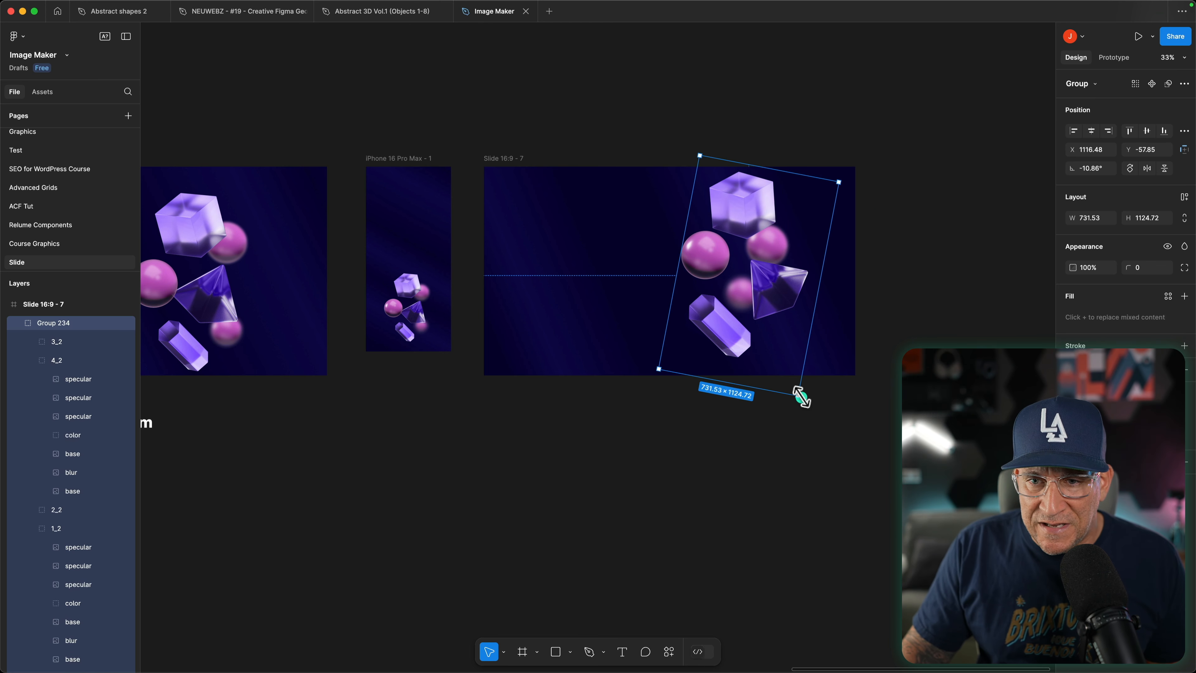
drag(794, 384, 776, 342)
drag(739, 259, 772, 306)
Step: Move the shape group on Slide 16:9 - 6 horizontally to the right, to X 1154, keeping Y at 92
scroll(480, 365, left, 10)
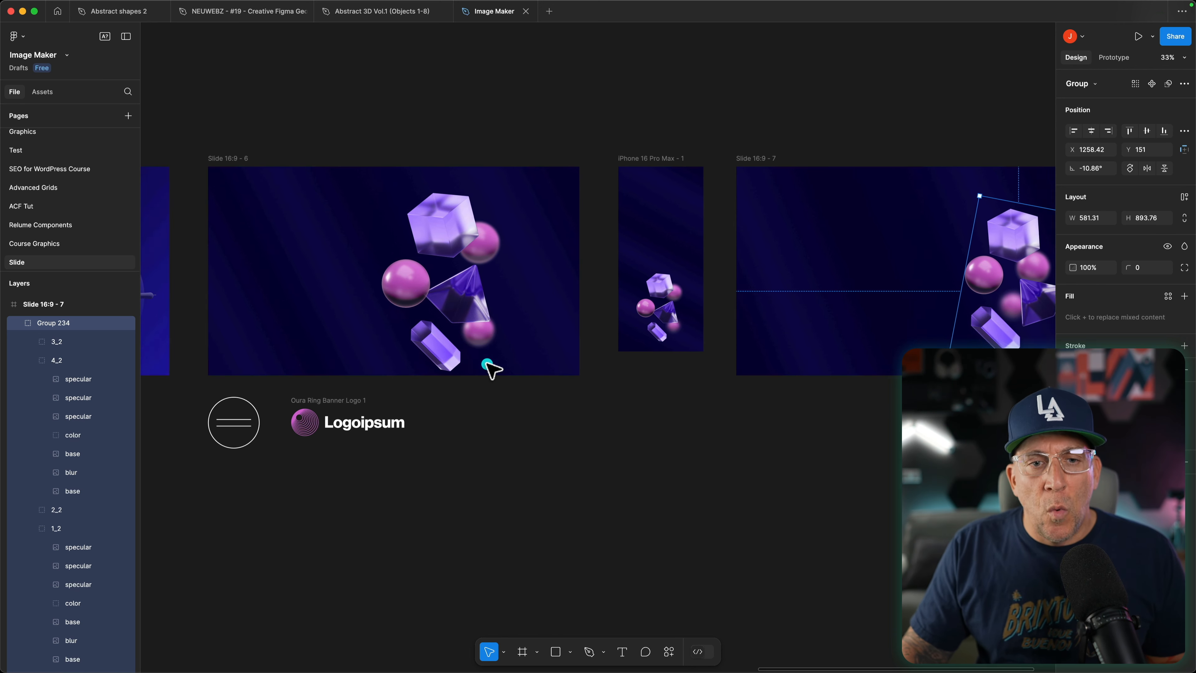
scroll(568, 428, up, 5)
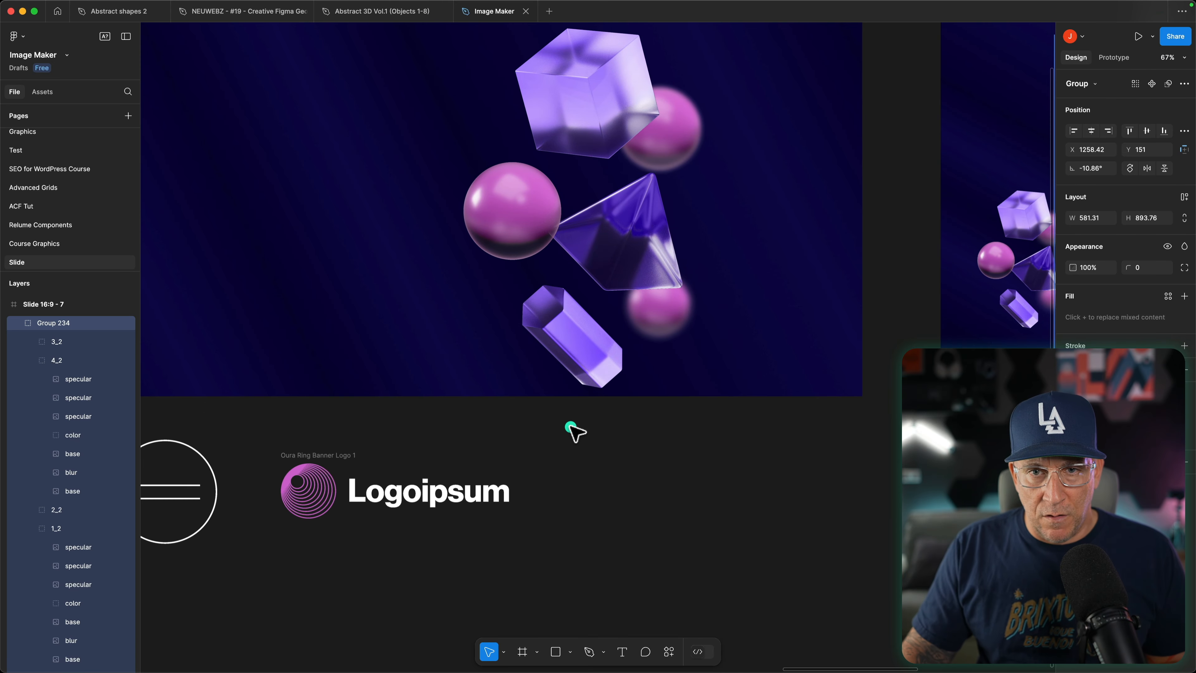
scroll(612, 452, up, 6)
scroll(649, 467, down, 6)
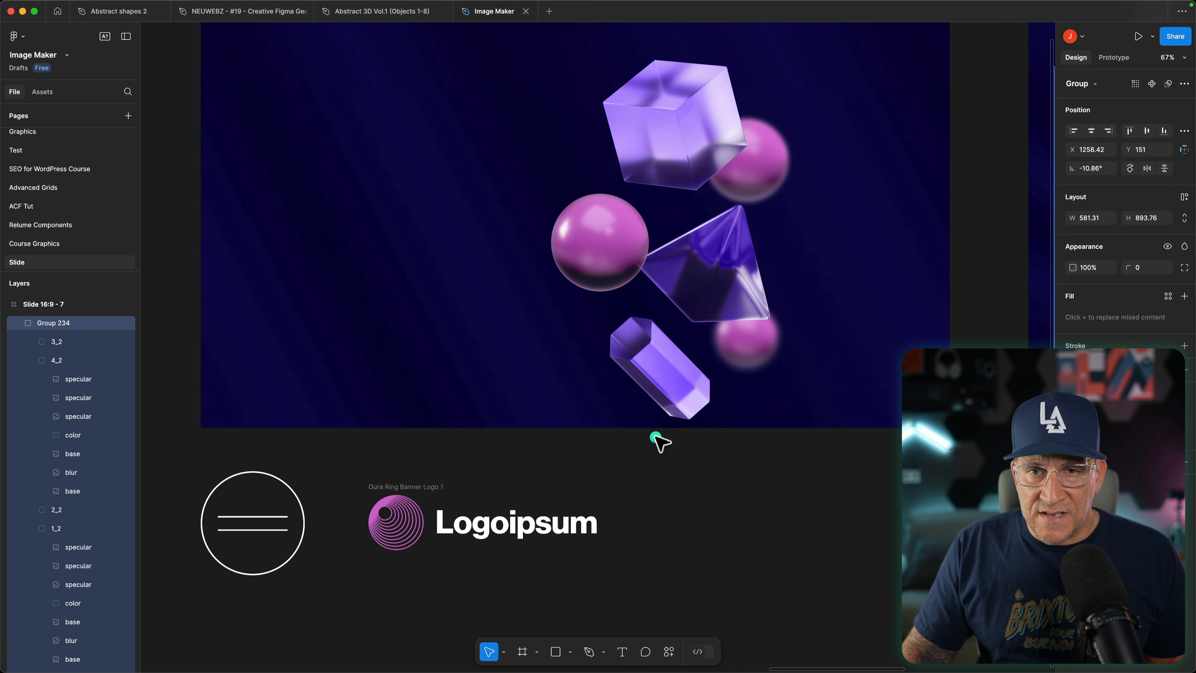
scroll(678, 330, up, 2)
scroll(695, 217, up, 3)
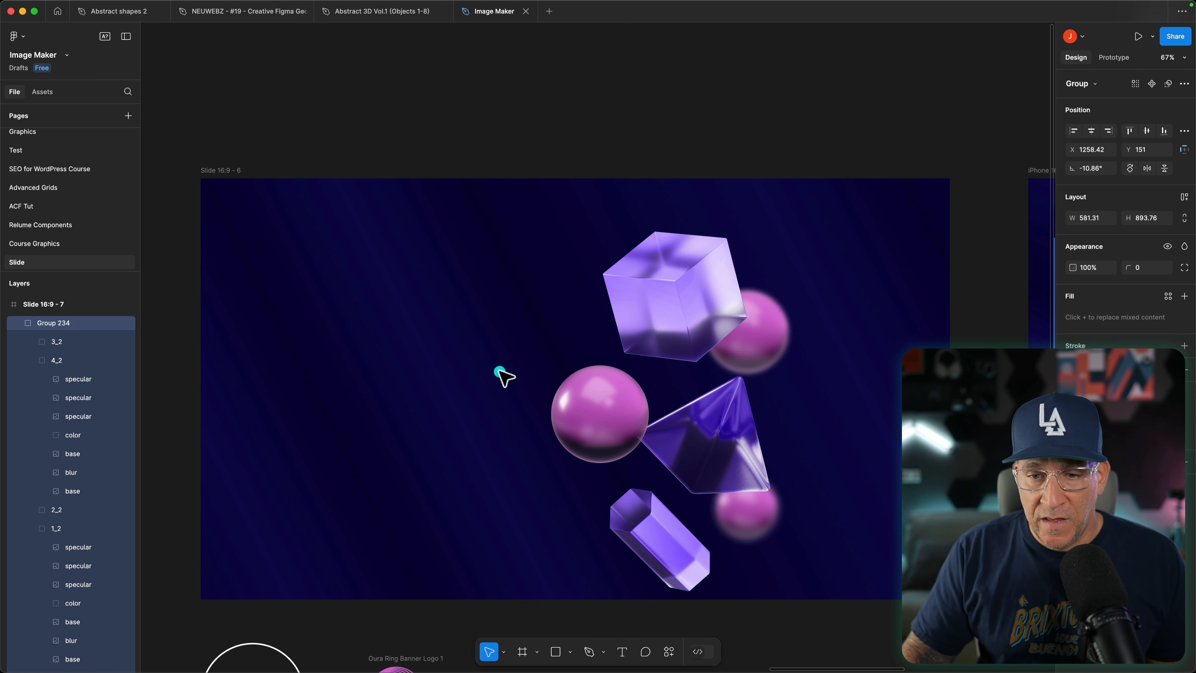
scroll(499, 373, down, 4)
click(694, 245)
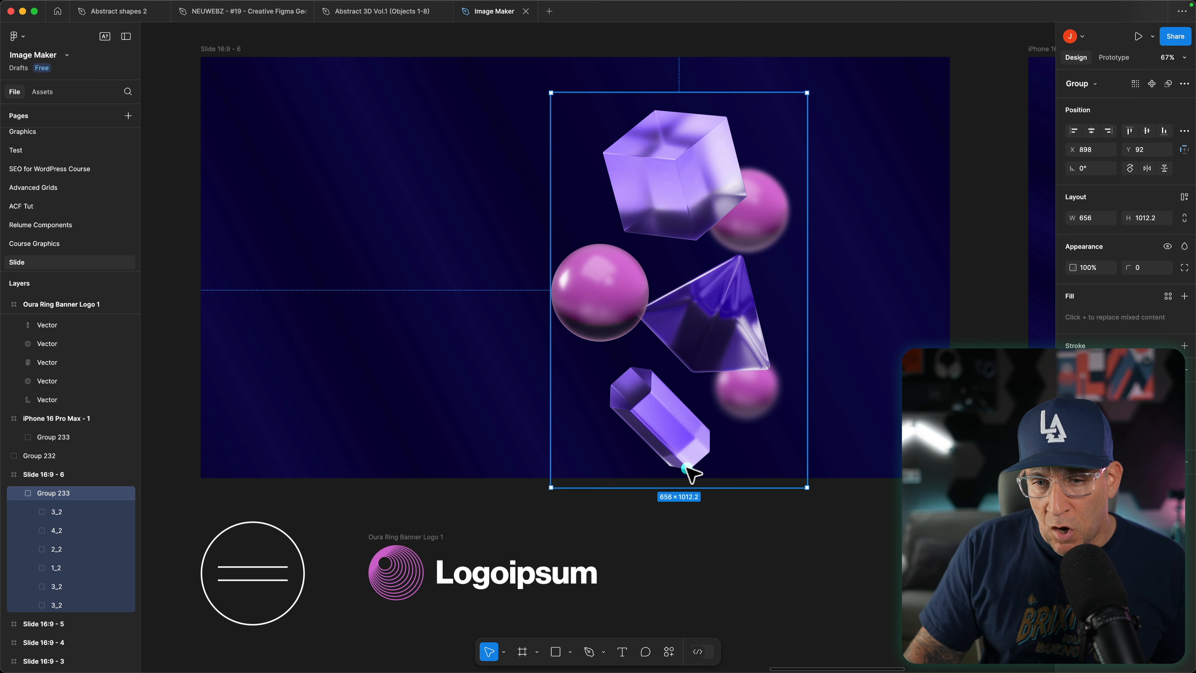
scroll(721, 453, up, 5)
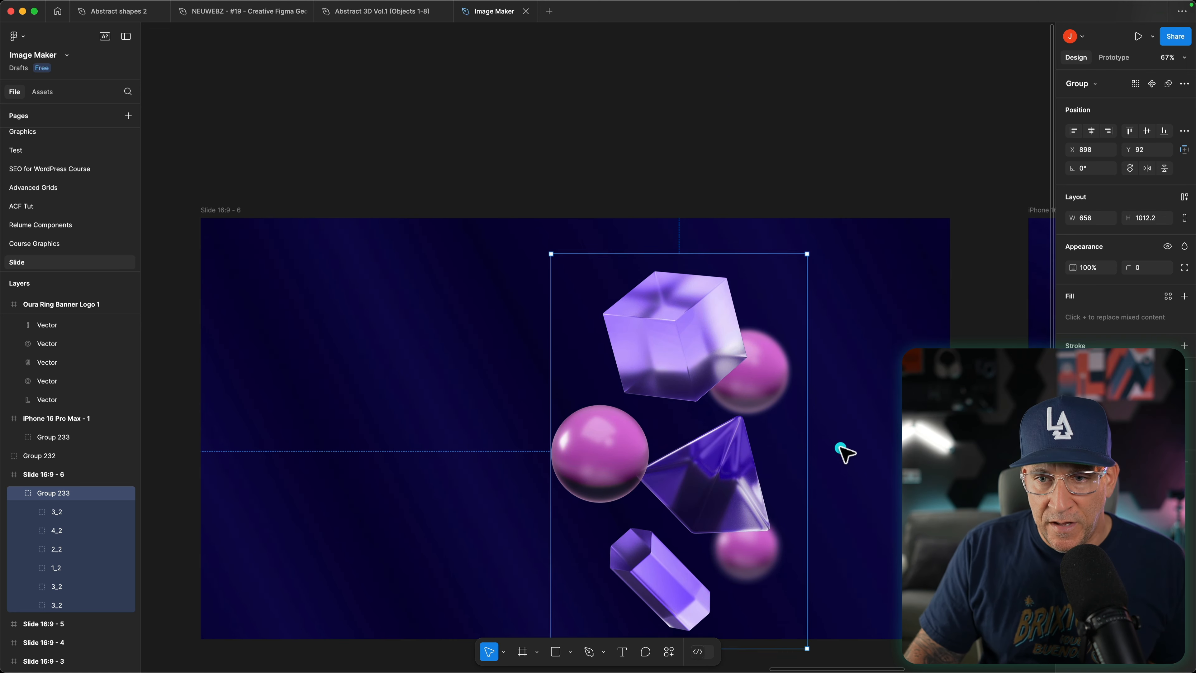
scroll(845, 424, down, 3)
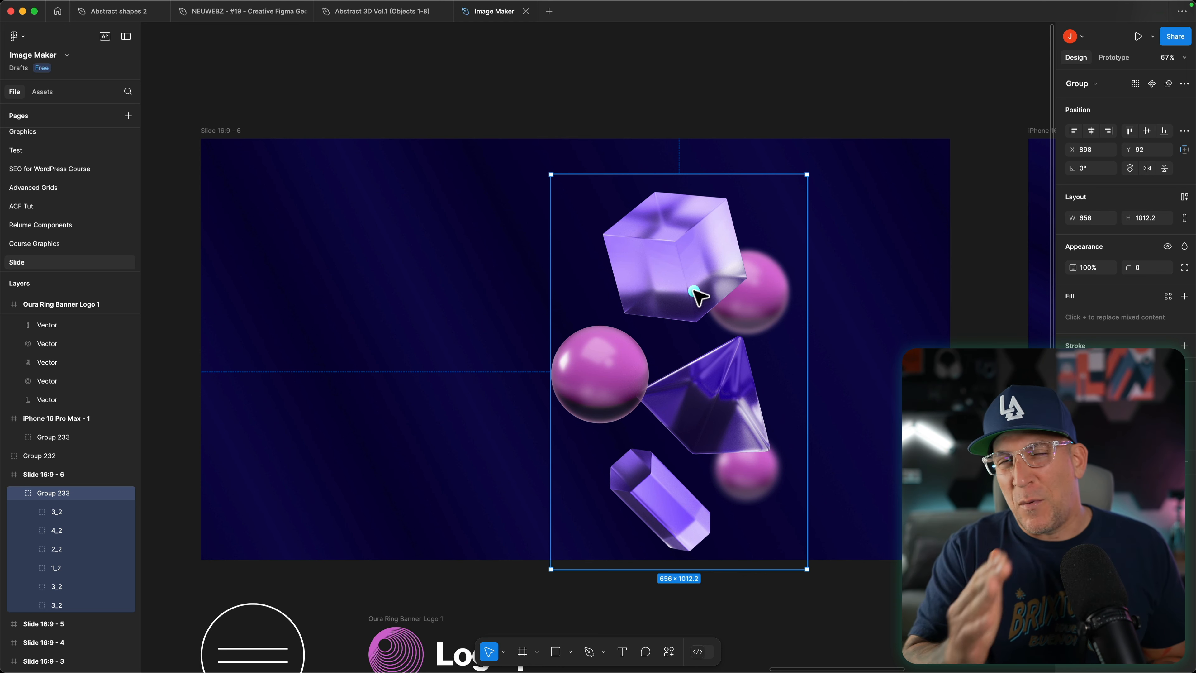
drag(693, 297, 790, 284)
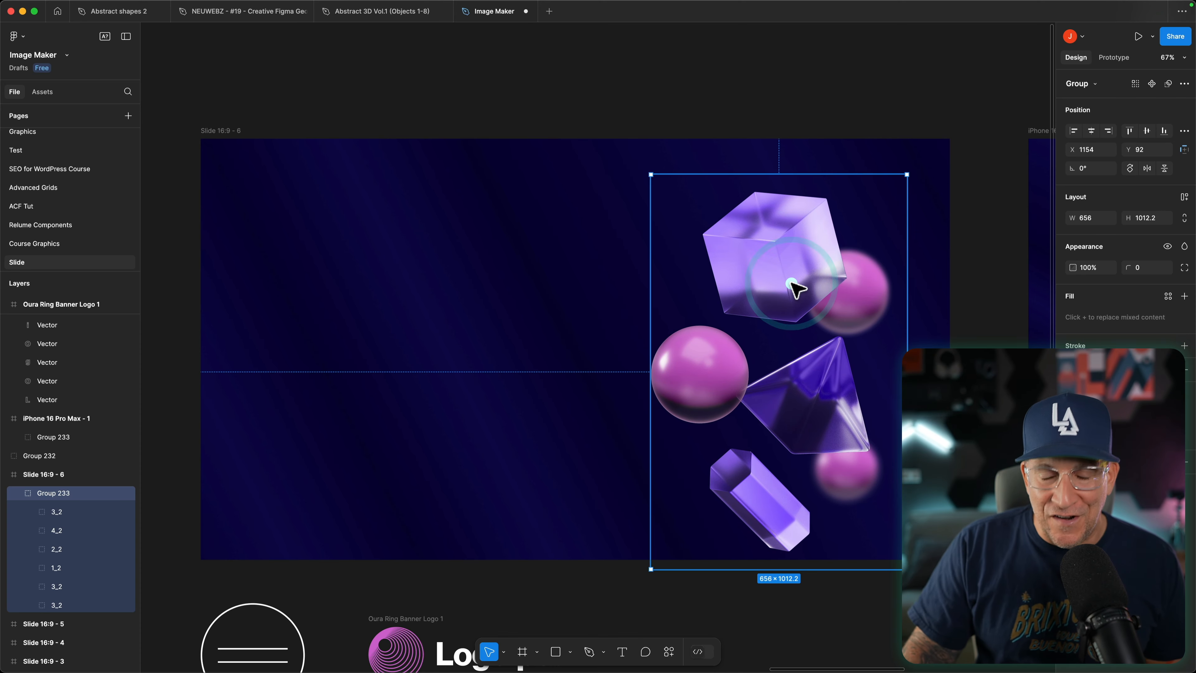
Step: Switch to the Elementor editor and set the Banner Wrapper's background image to Top Center position, No-repeat and Cover display size
key(ctrl+Left)
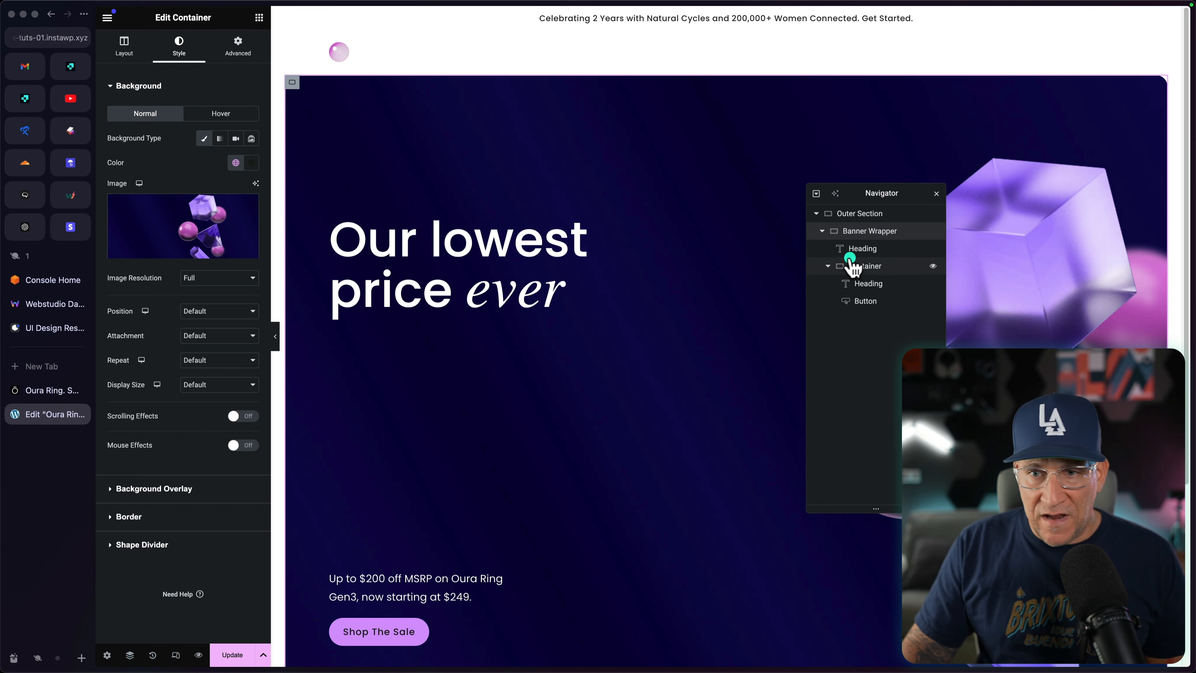
click(197, 311)
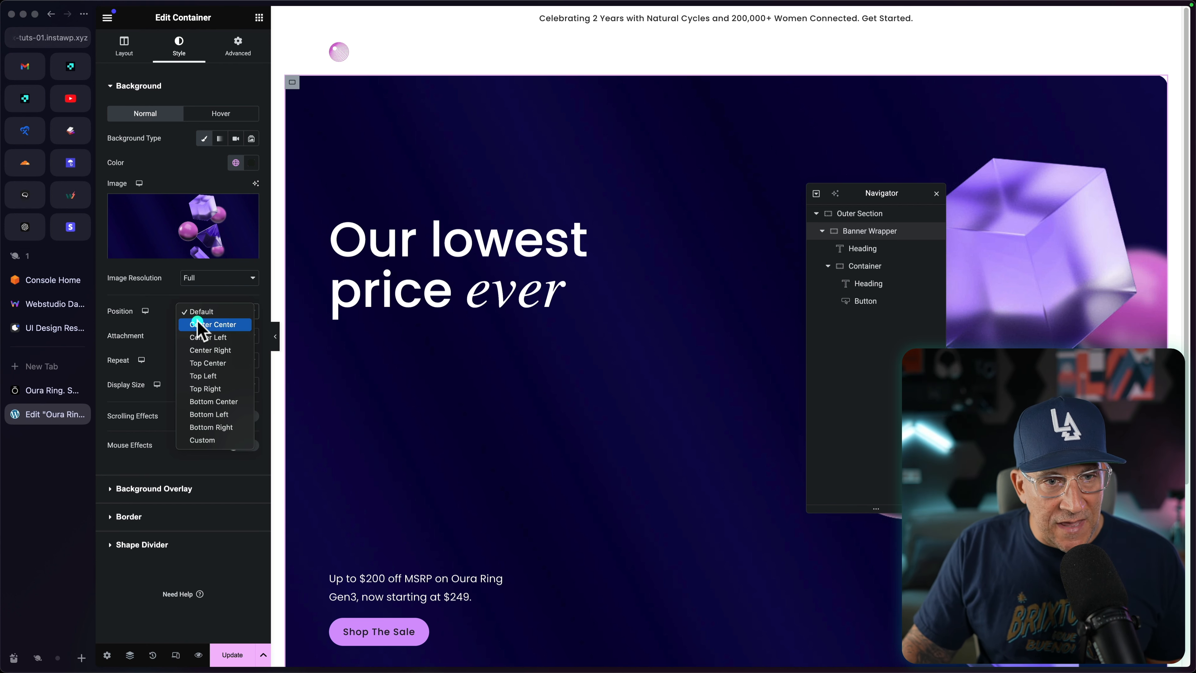
click(204, 363)
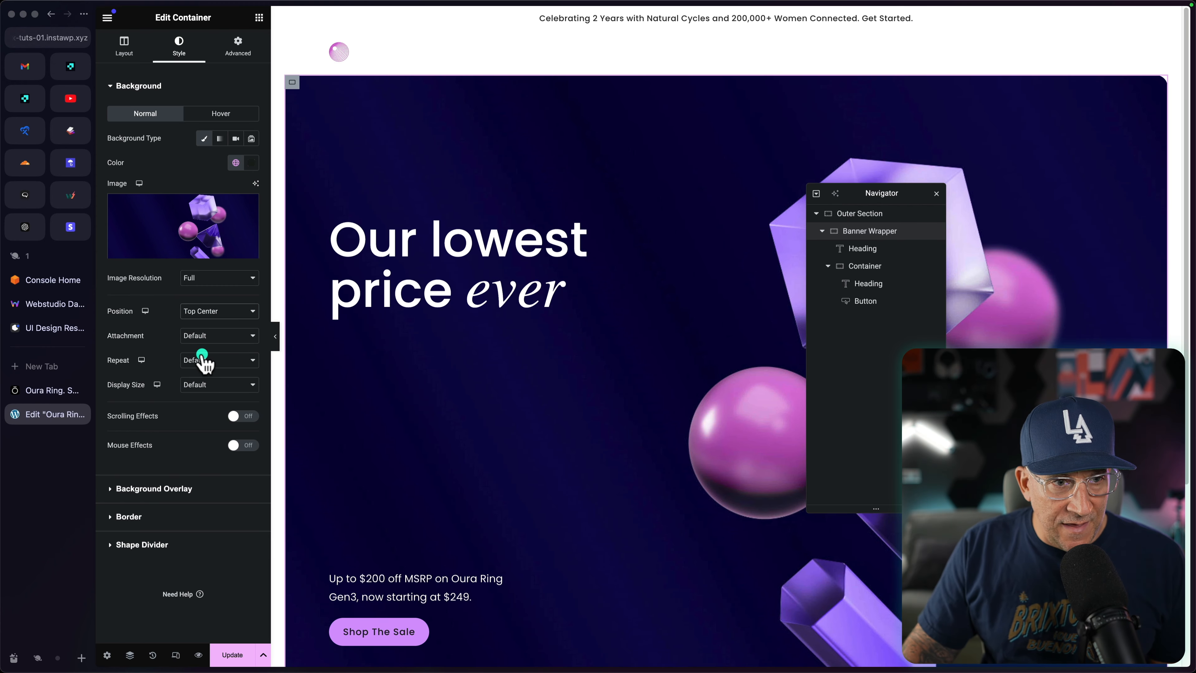
click(202, 360)
click(202, 372)
click(202, 384)
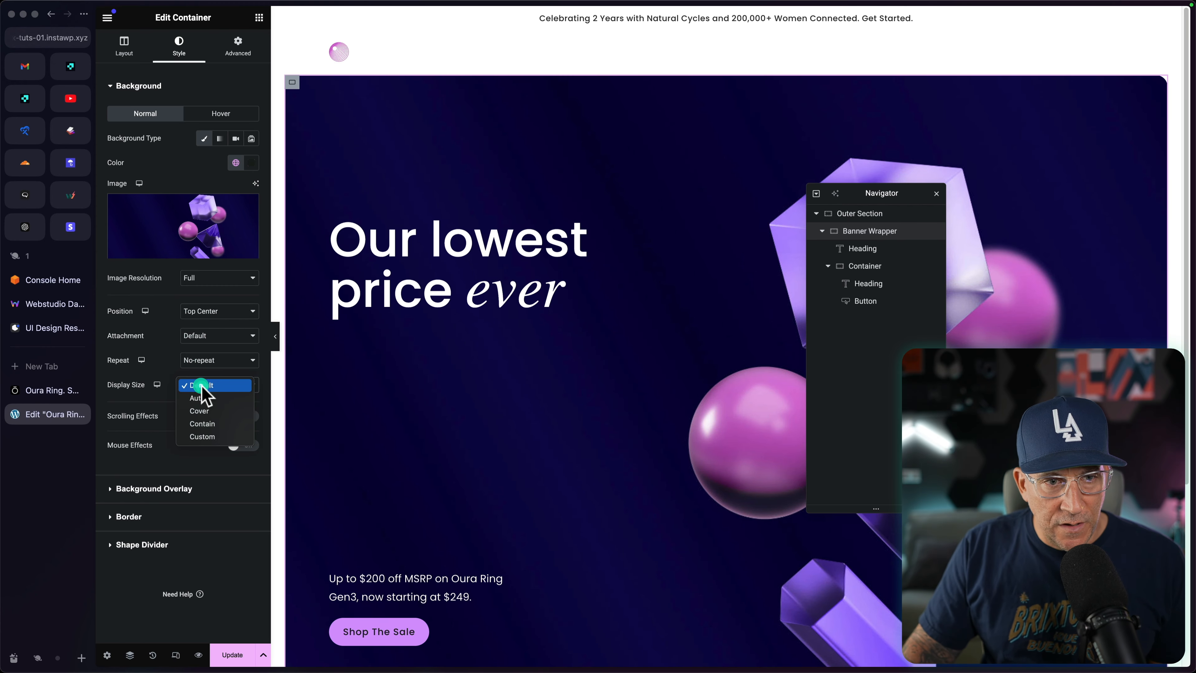
click(200, 410)
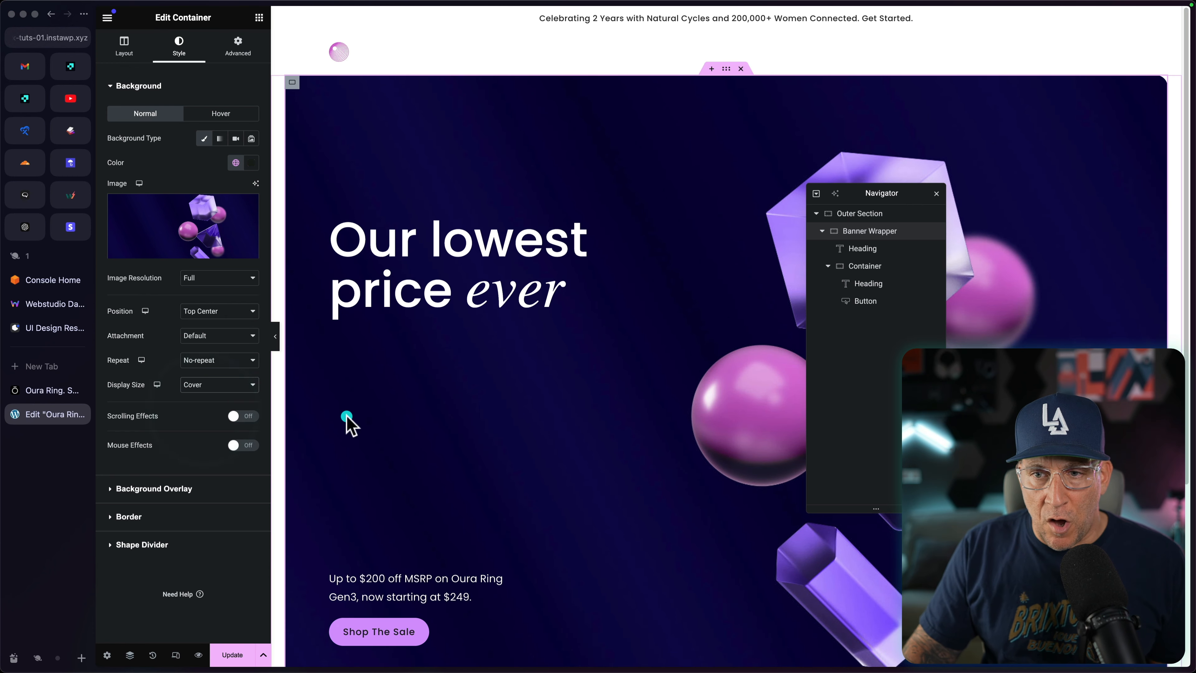
Step: Dock the Navigator beside the page canvas and hide the browser's sidebar
click(662, 389)
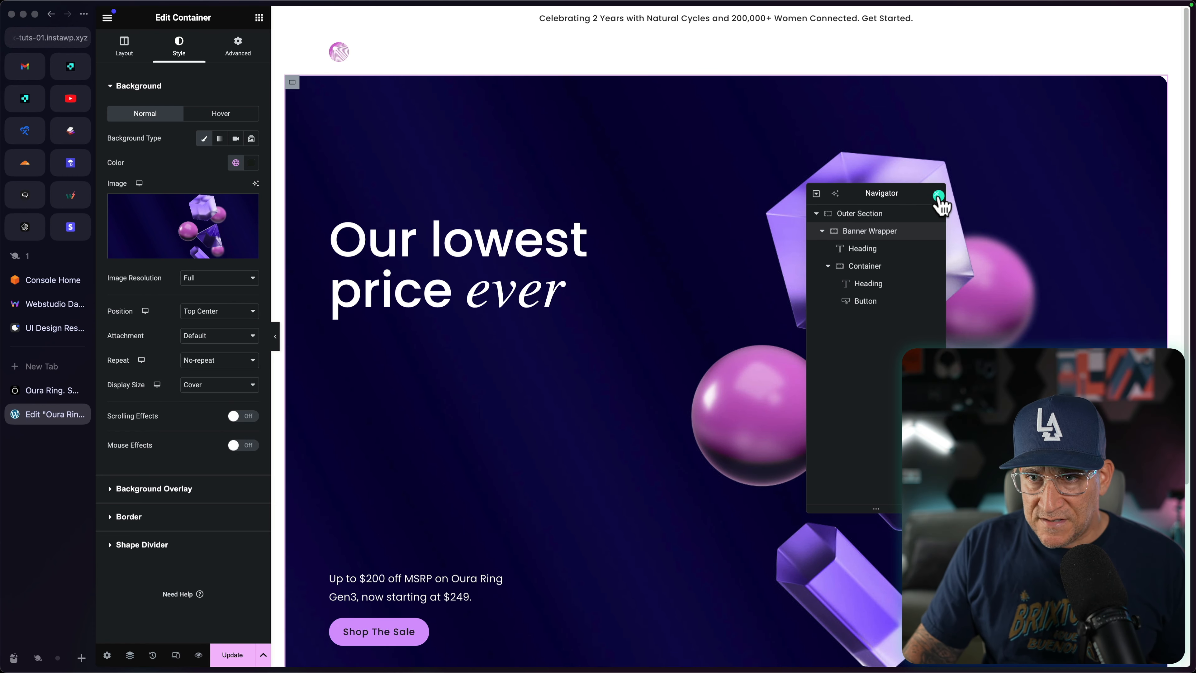
drag(915, 192, 1177, 179)
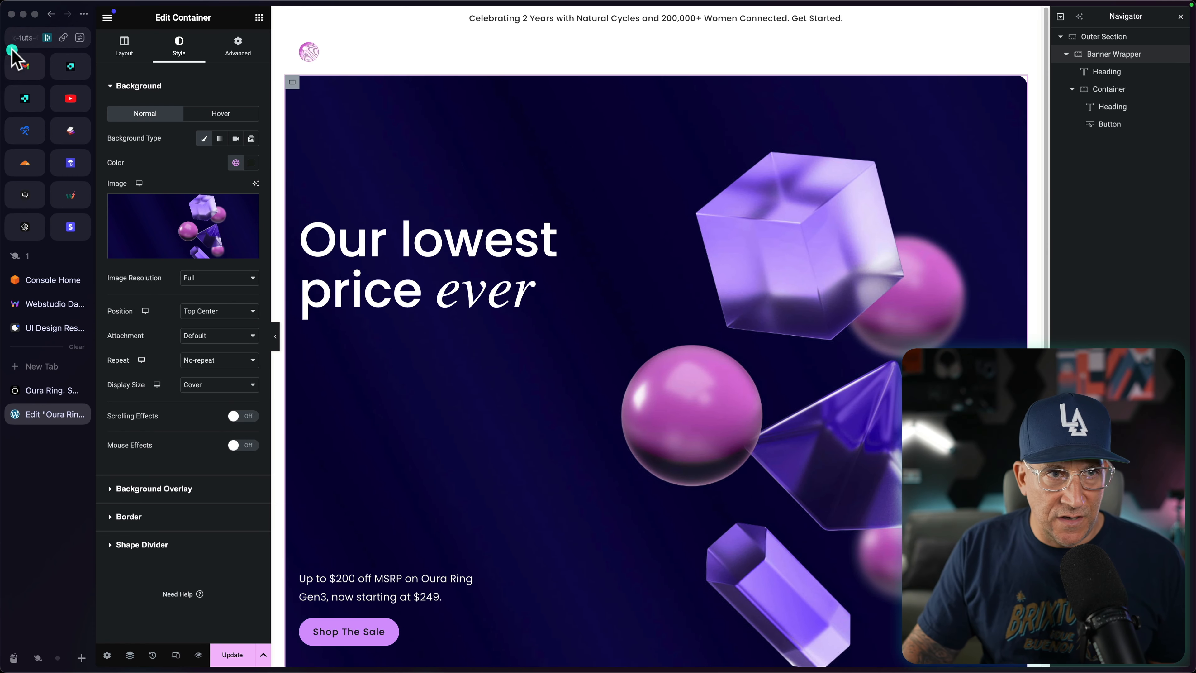
click(92, 11)
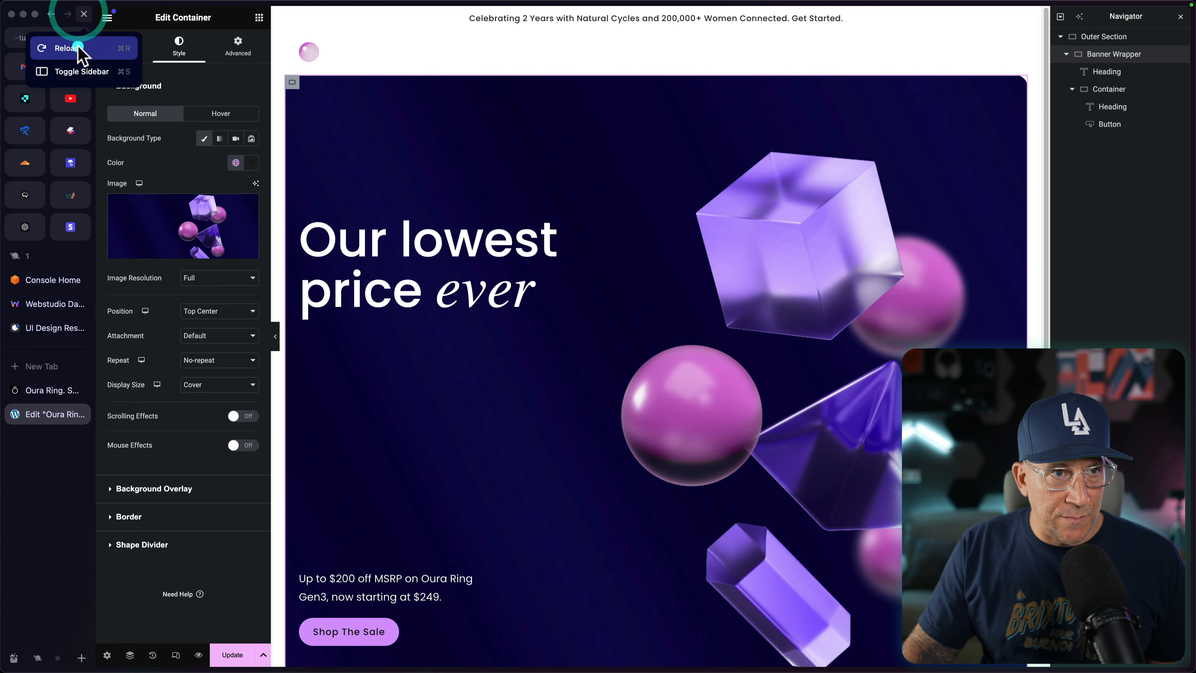
click(68, 69)
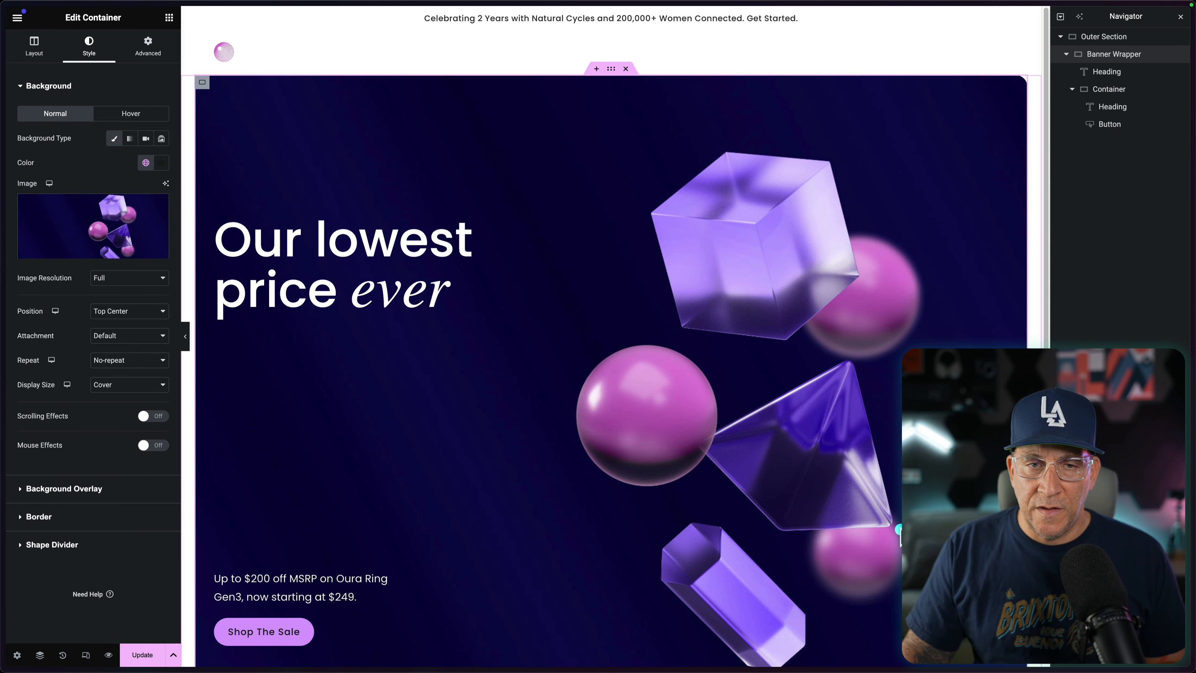
scroll(871, 525, down, 5)
scroll(871, 526, up, 5)
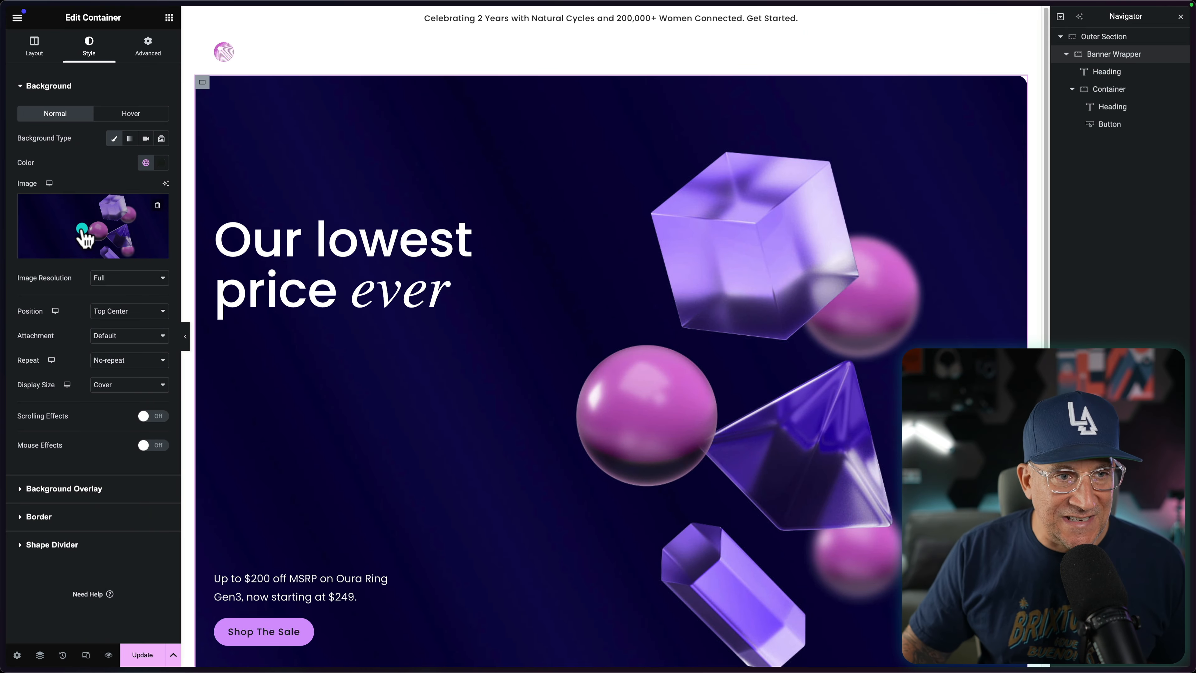
Step: Try BG1.jpg from the media library as the Banner Wrapper's background image
click(83, 231)
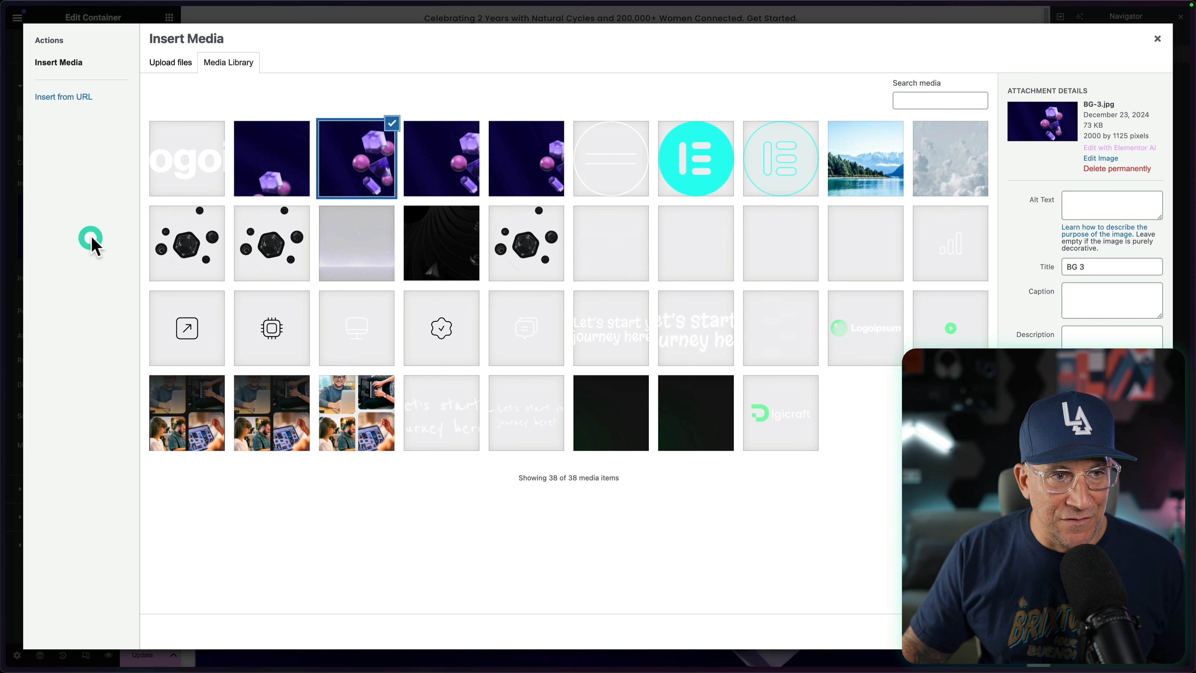
click(548, 165)
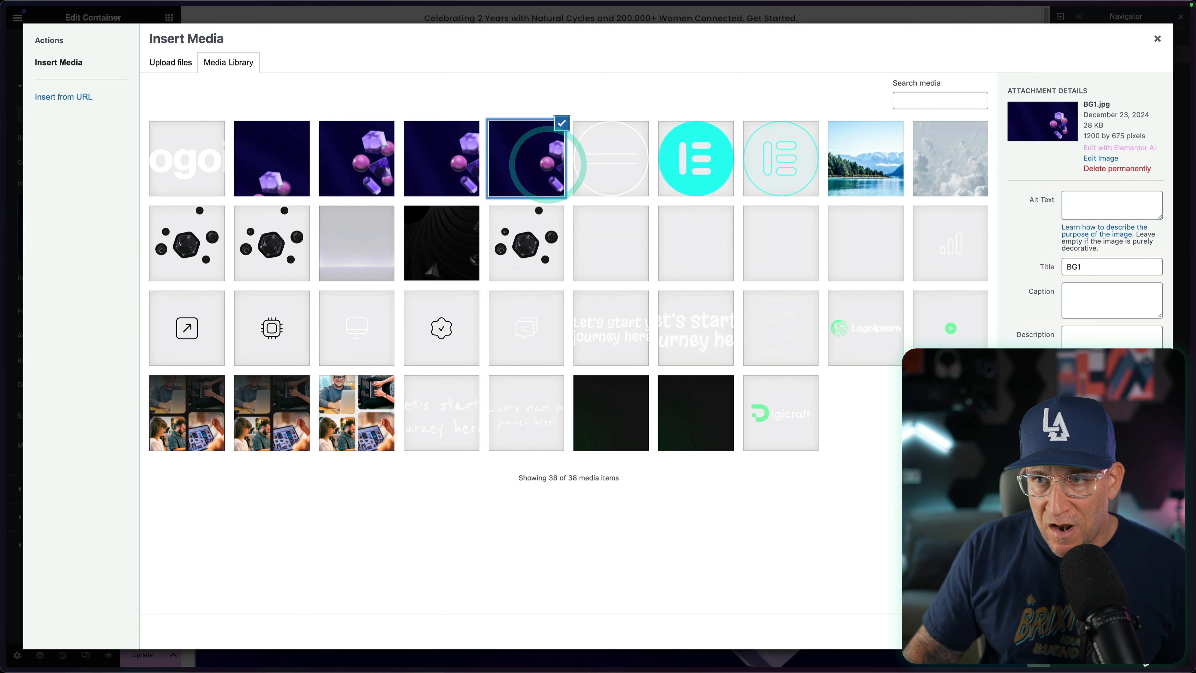
click(1148, 629)
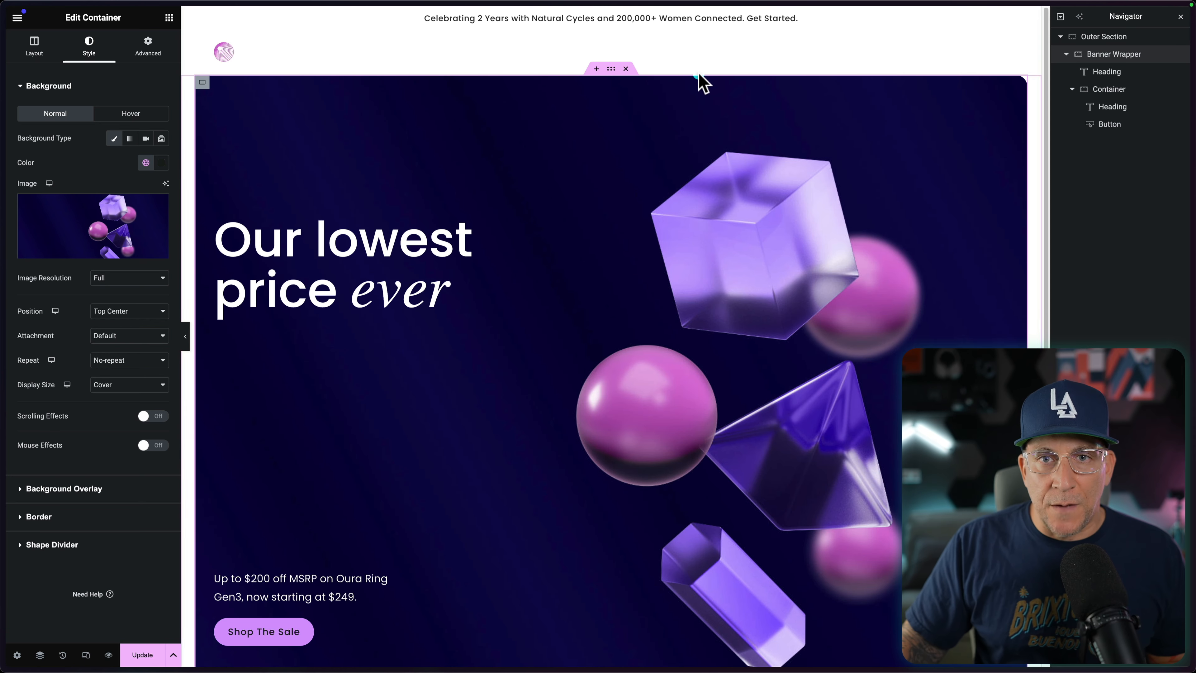
Step: Save the page and open its Header template for editing
click(139, 654)
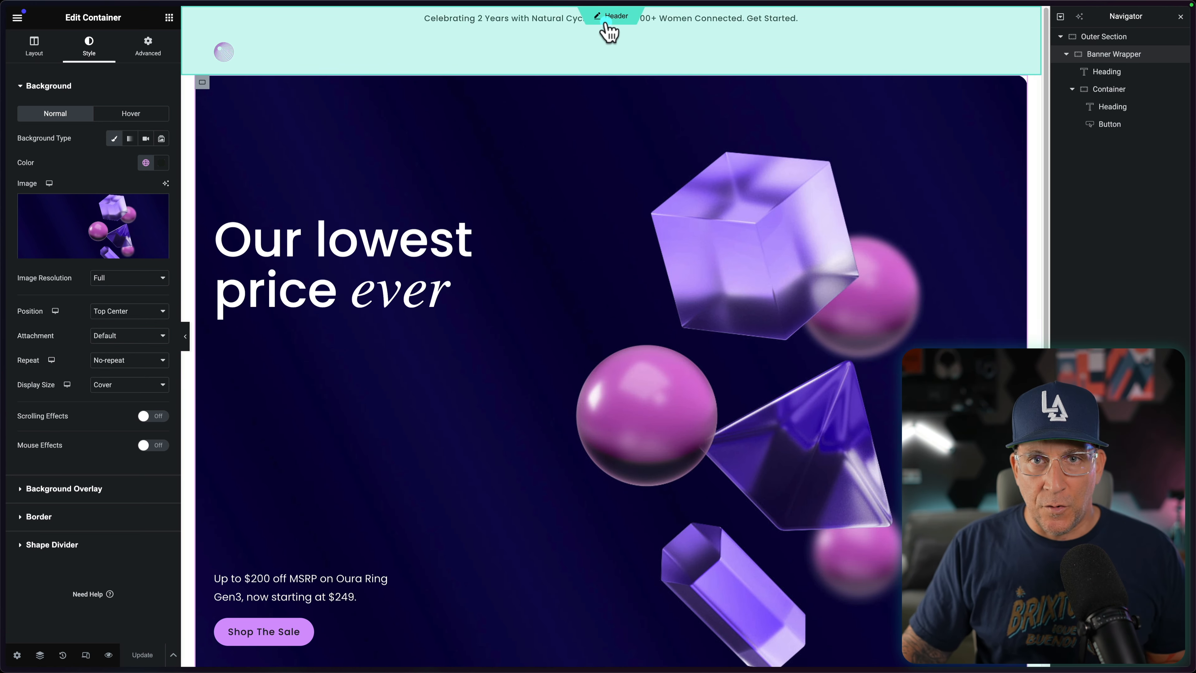
click(609, 28)
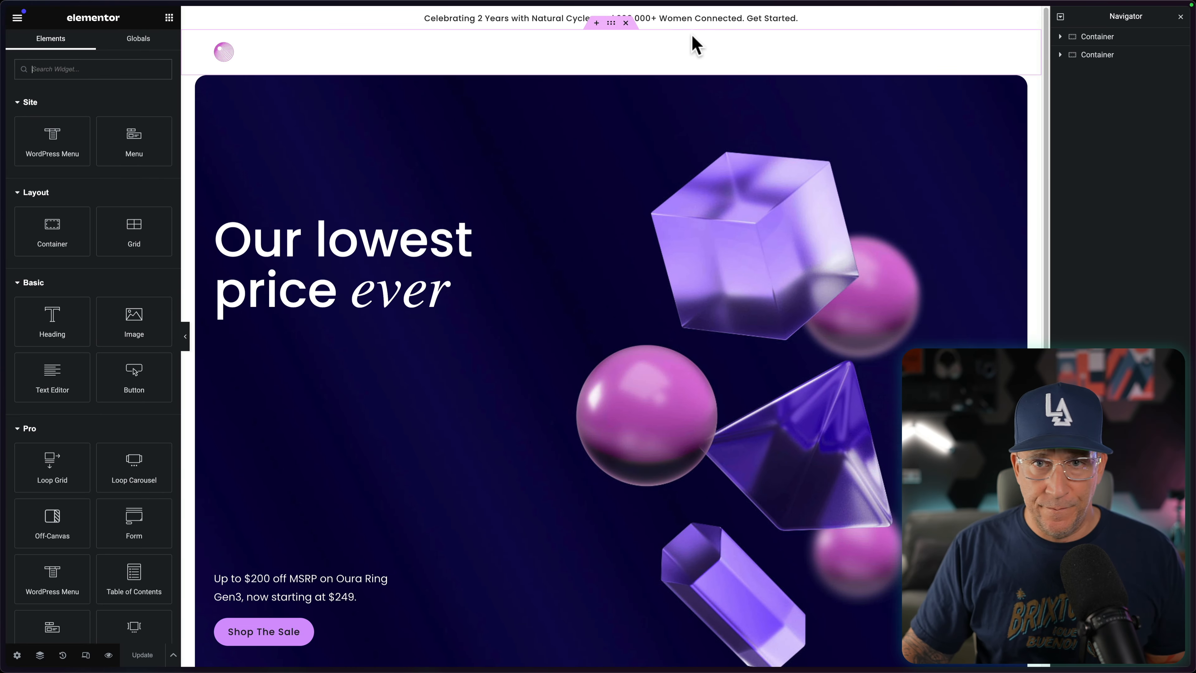
Step: Rename the container holding the logo to Header and the announcement text's container to Promo Bar
click(1092, 55)
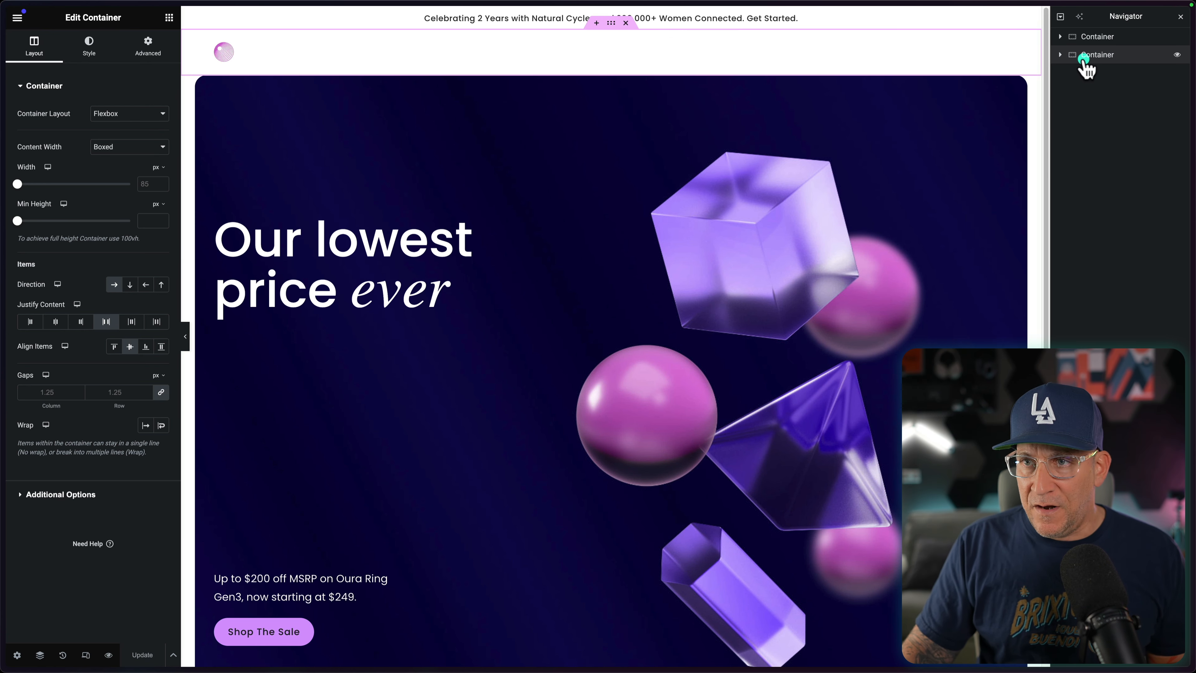
double_click(1091, 55)
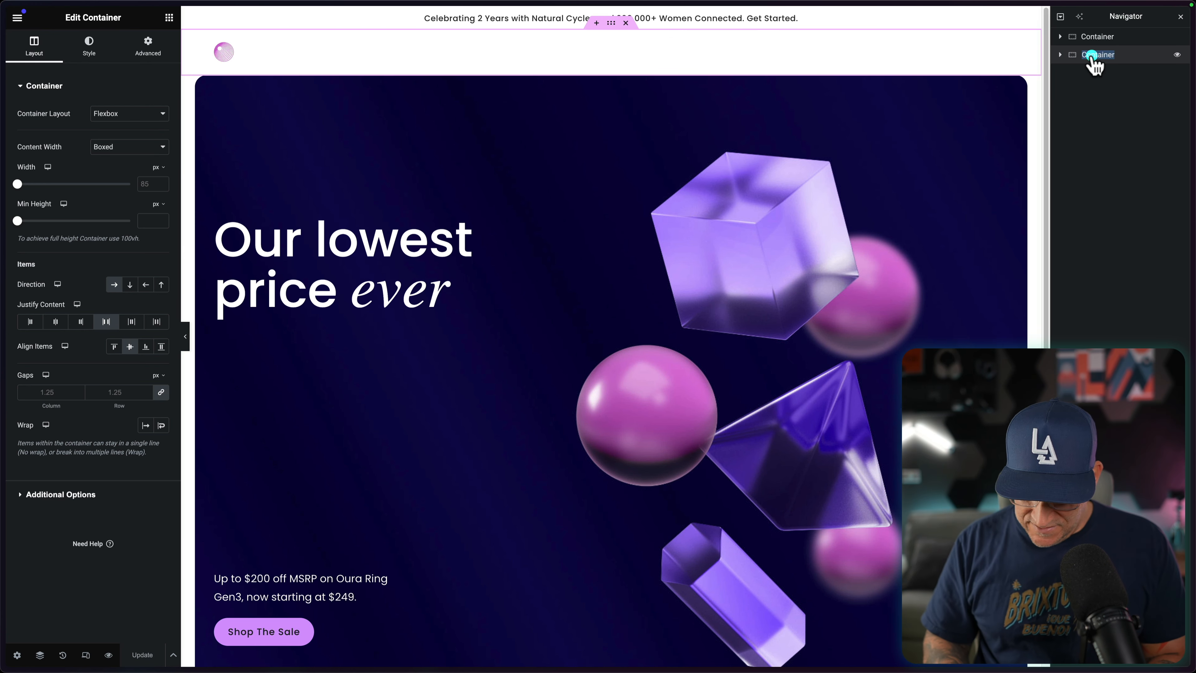
key(Return)
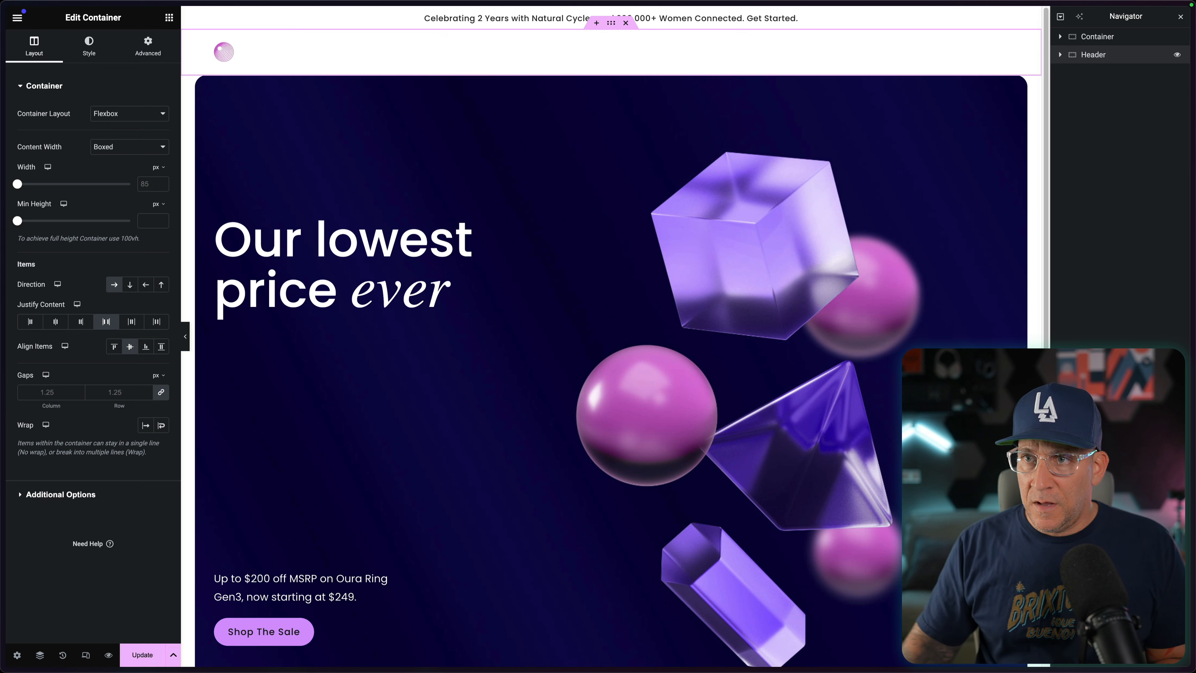
click(1114, 36)
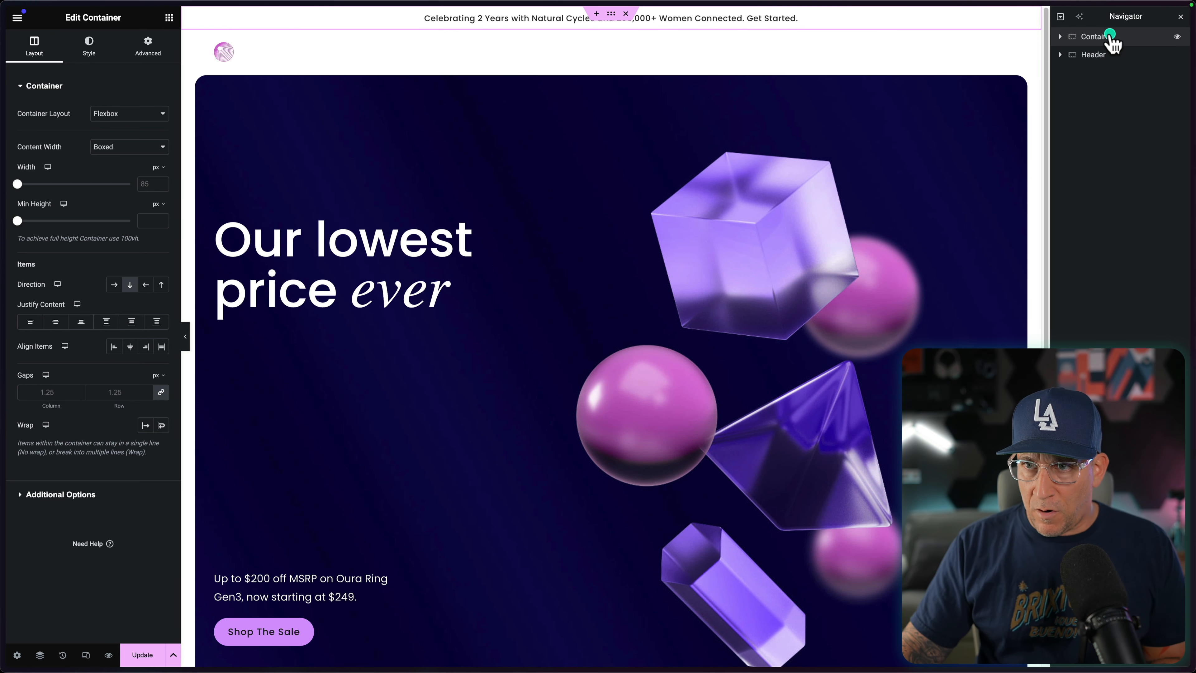
double_click(1110, 36)
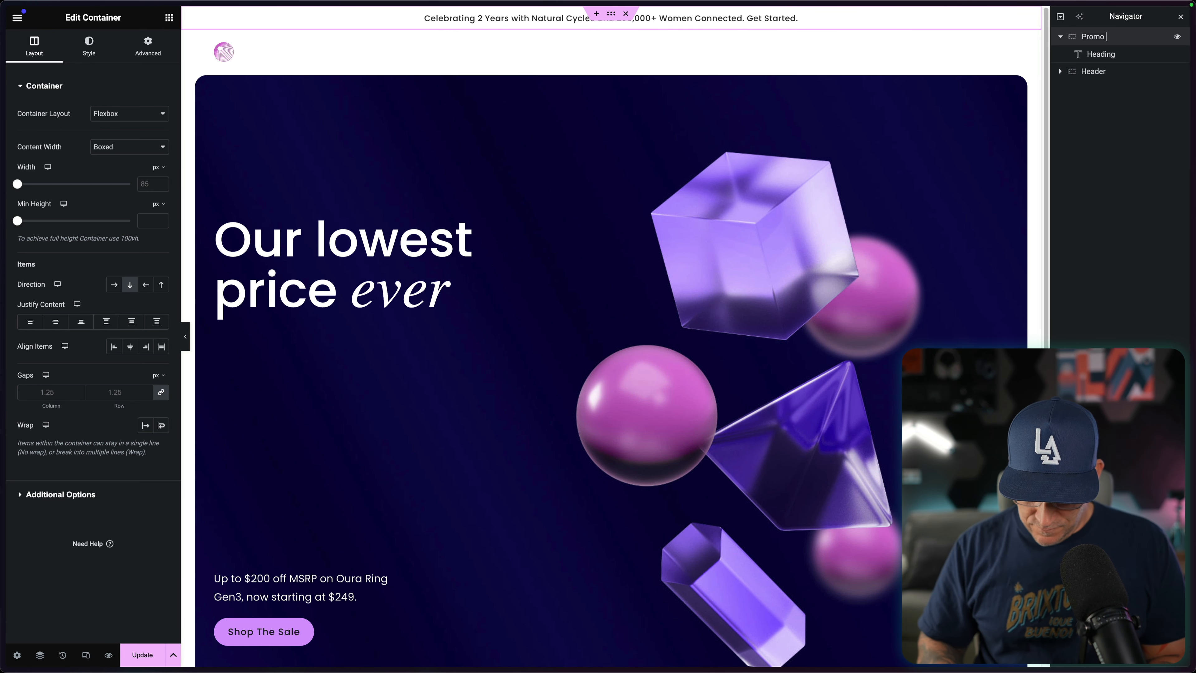
Step: Set the Z-Index of the Header container to 100
click(1089, 73)
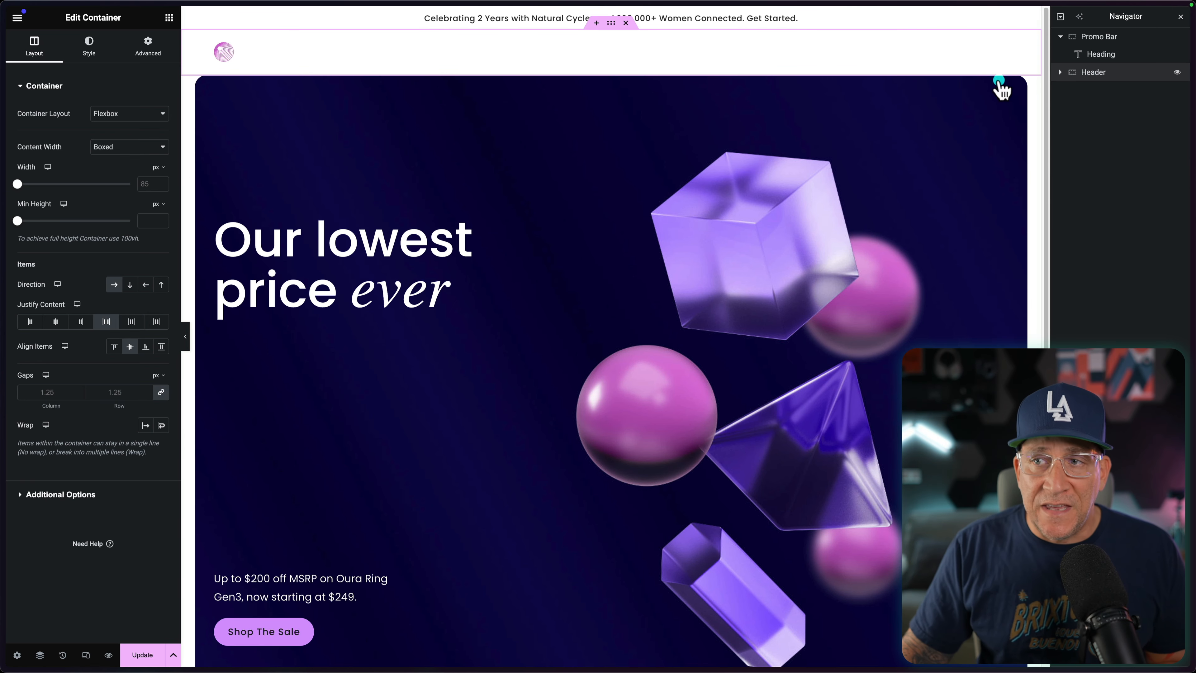
click(155, 54)
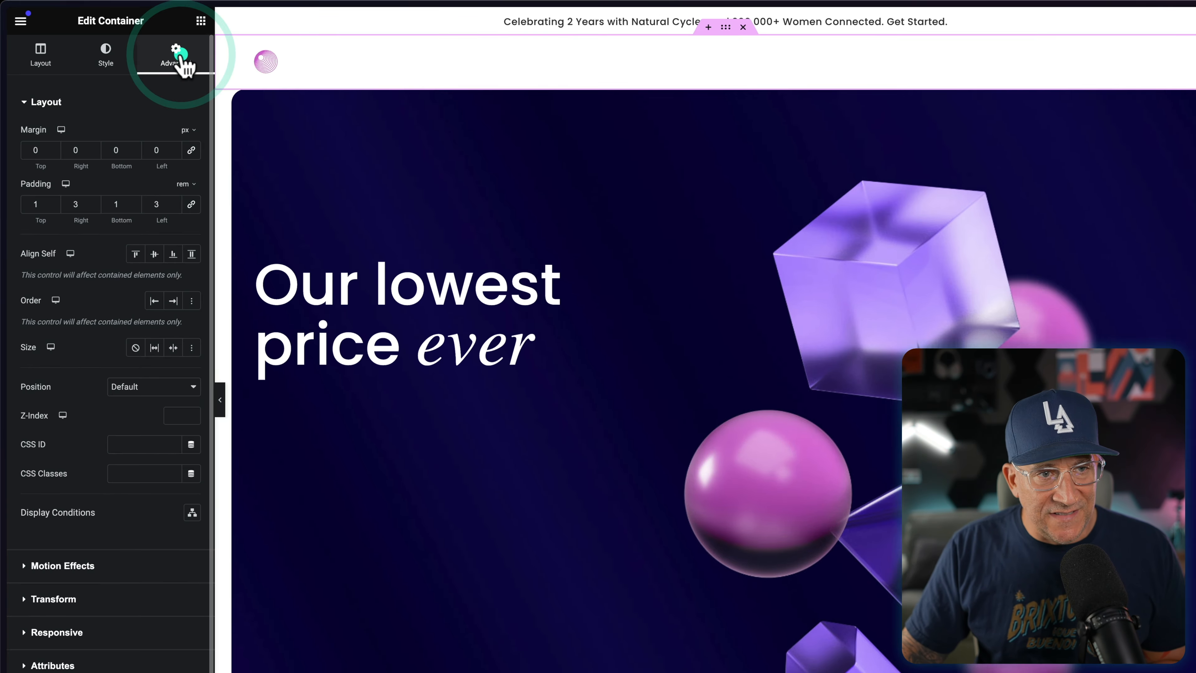
click(190, 471)
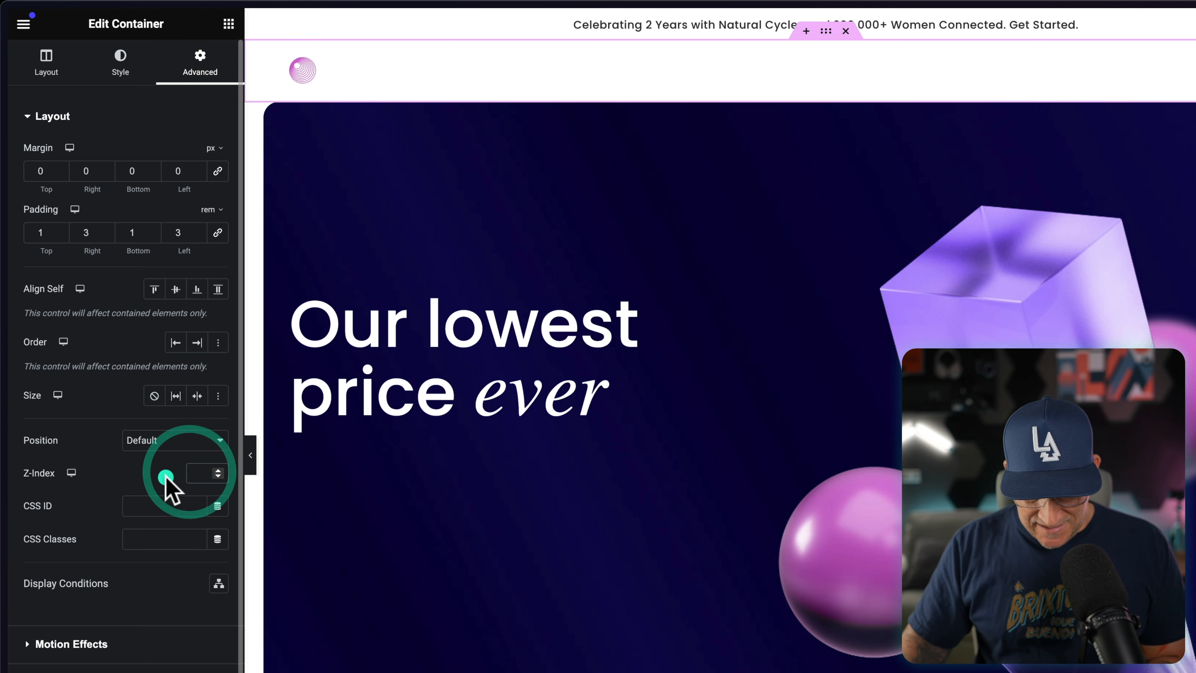
text(100)
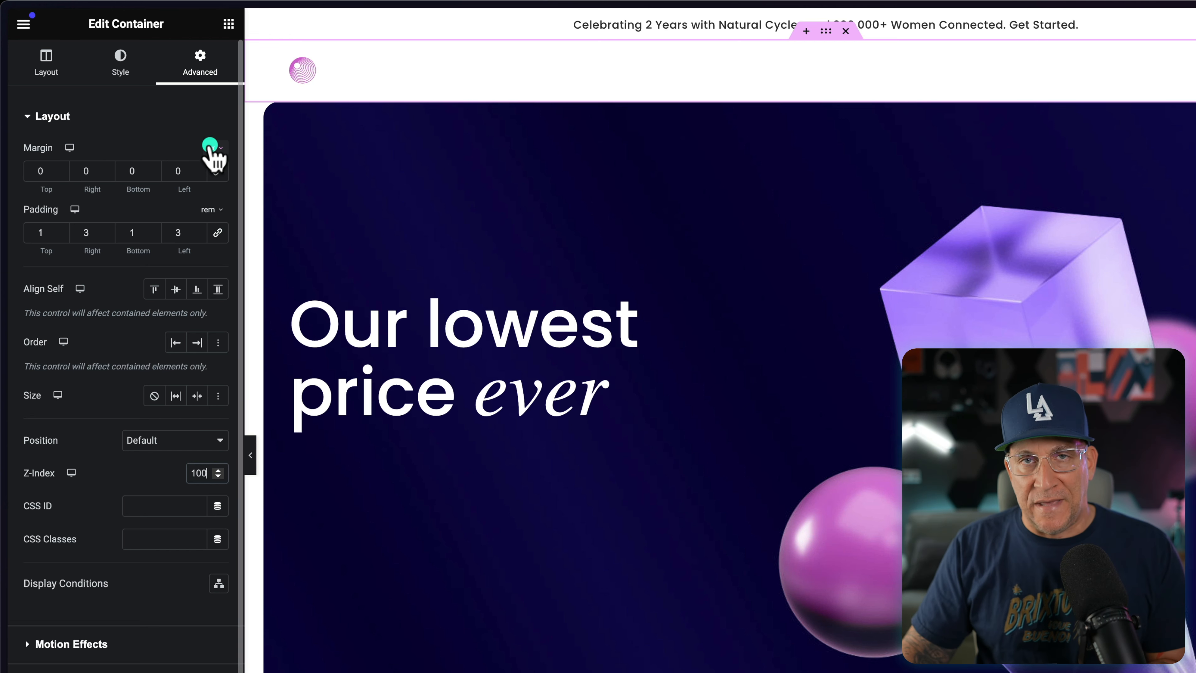
Step: Set the Header container's bottom margin to -78 px so it overlaps the banner
click(151, 175)
click(152, 174)
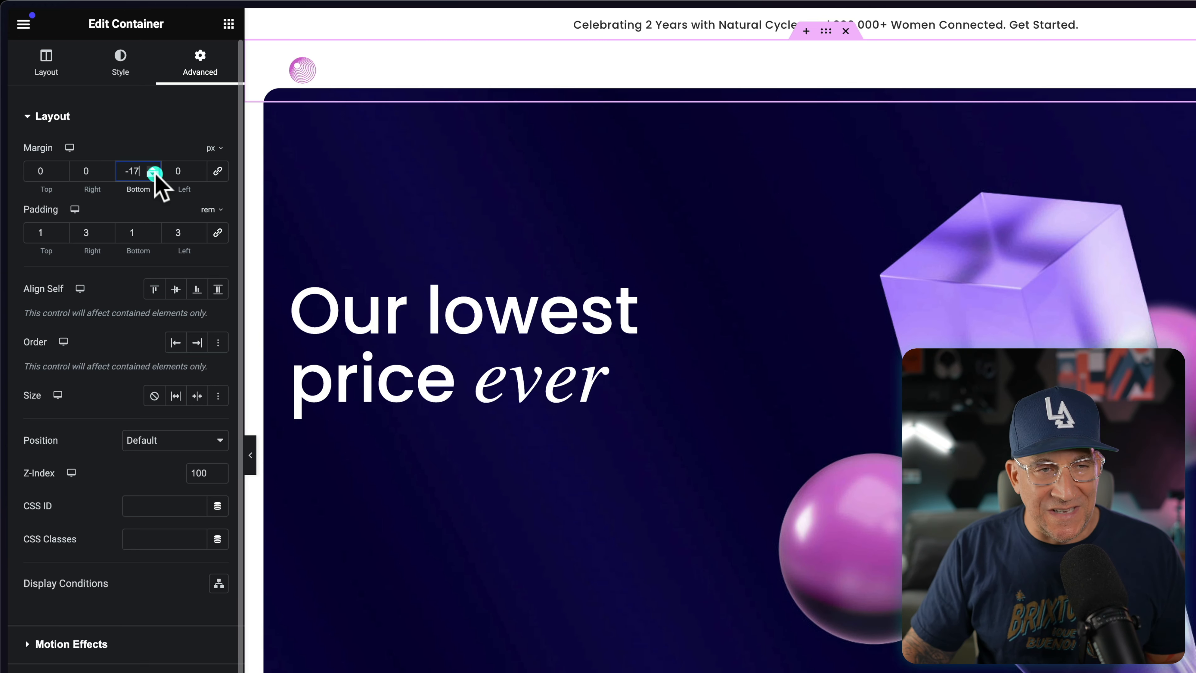
drag(154, 174, 158, 170)
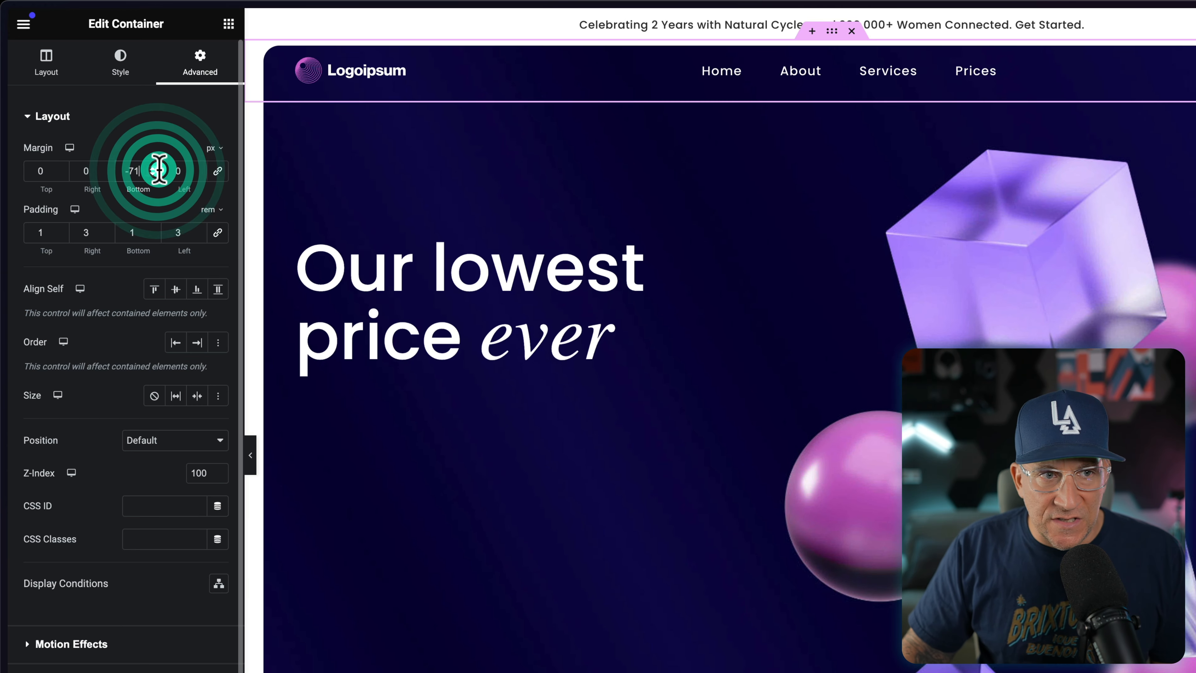
click(150, 173)
click(150, 174)
click(150, 174)
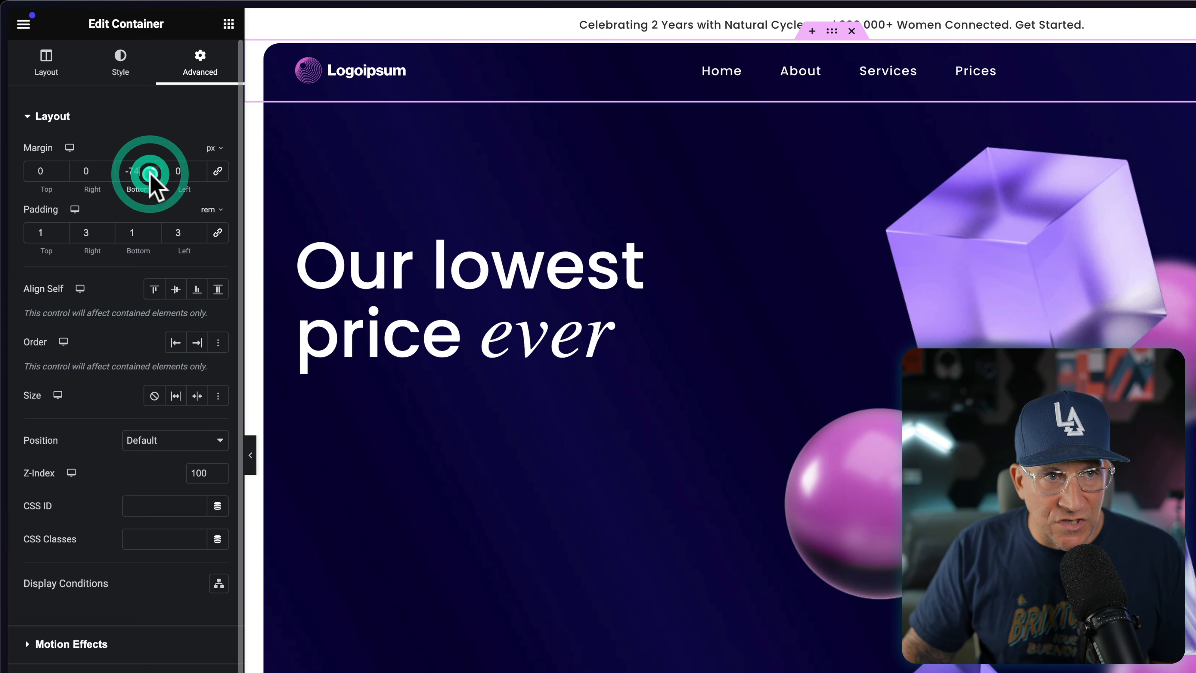
click(151, 174)
click(151, 174)
click(153, 174)
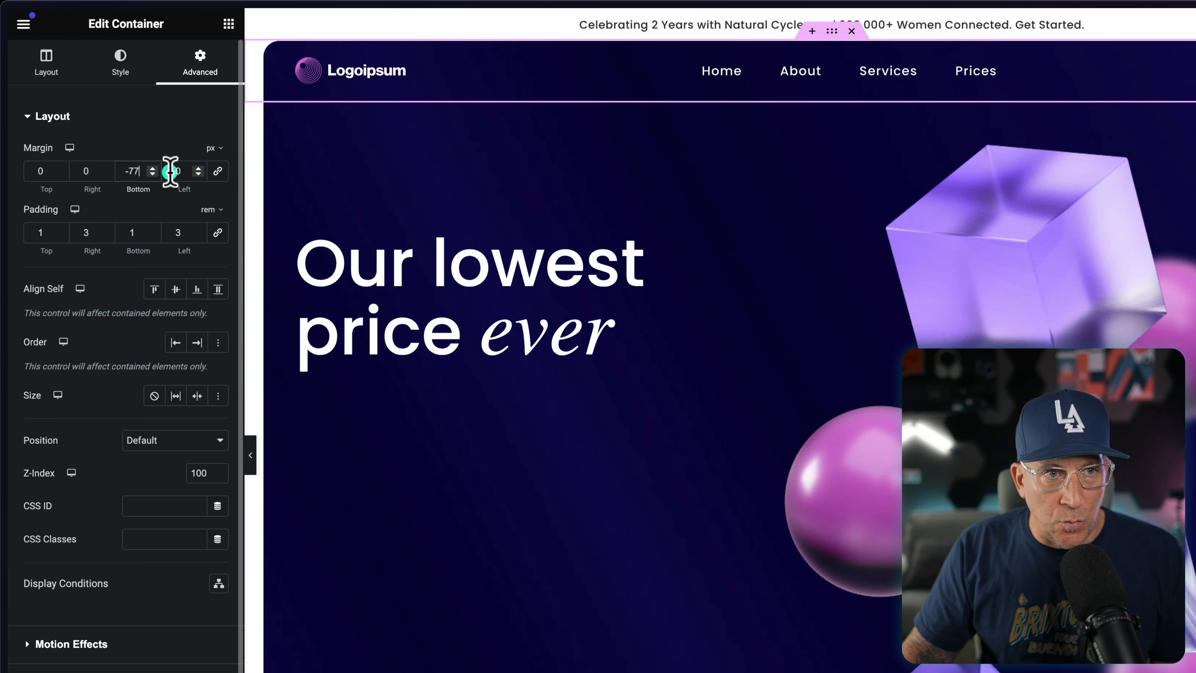
click(150, 174)
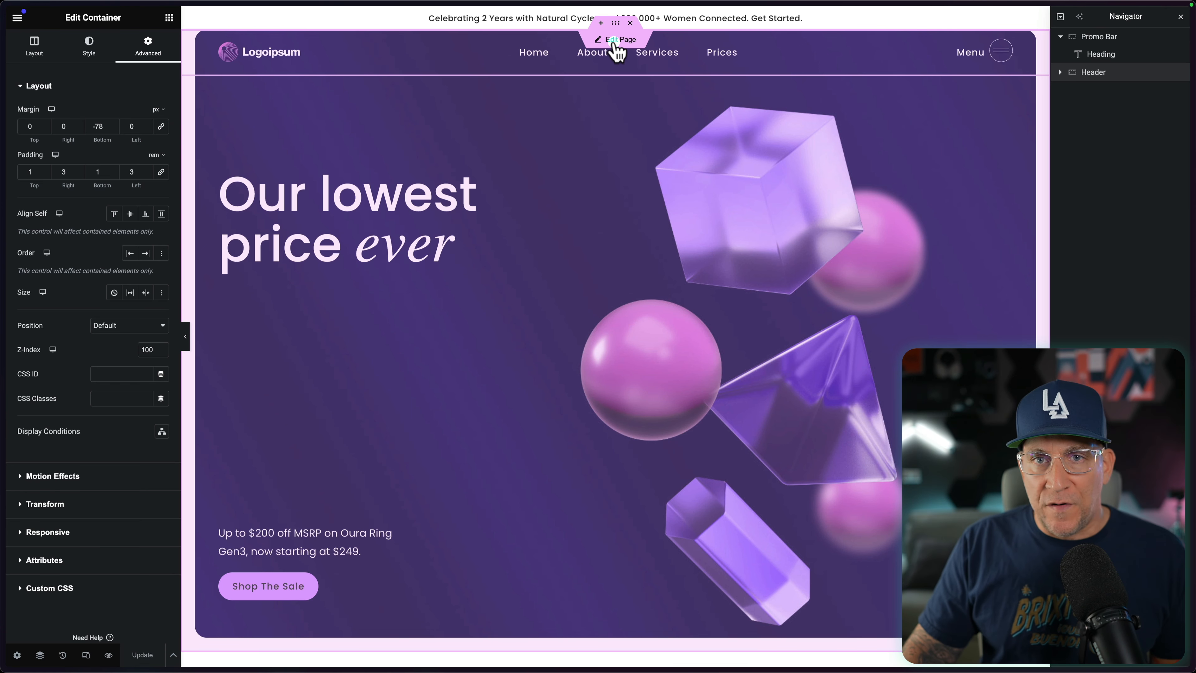
Step: Return to editing the page with a reloaded editor and preview it at the Tablet Portrait size
click(614, 41)
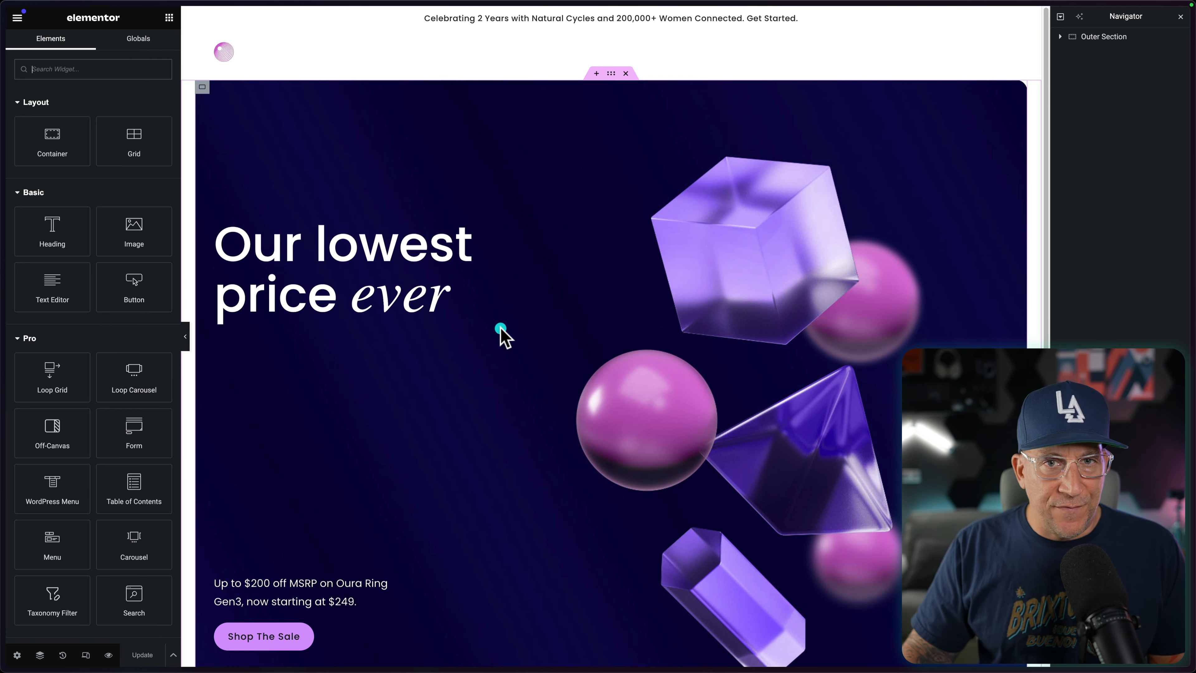
key(super+r)
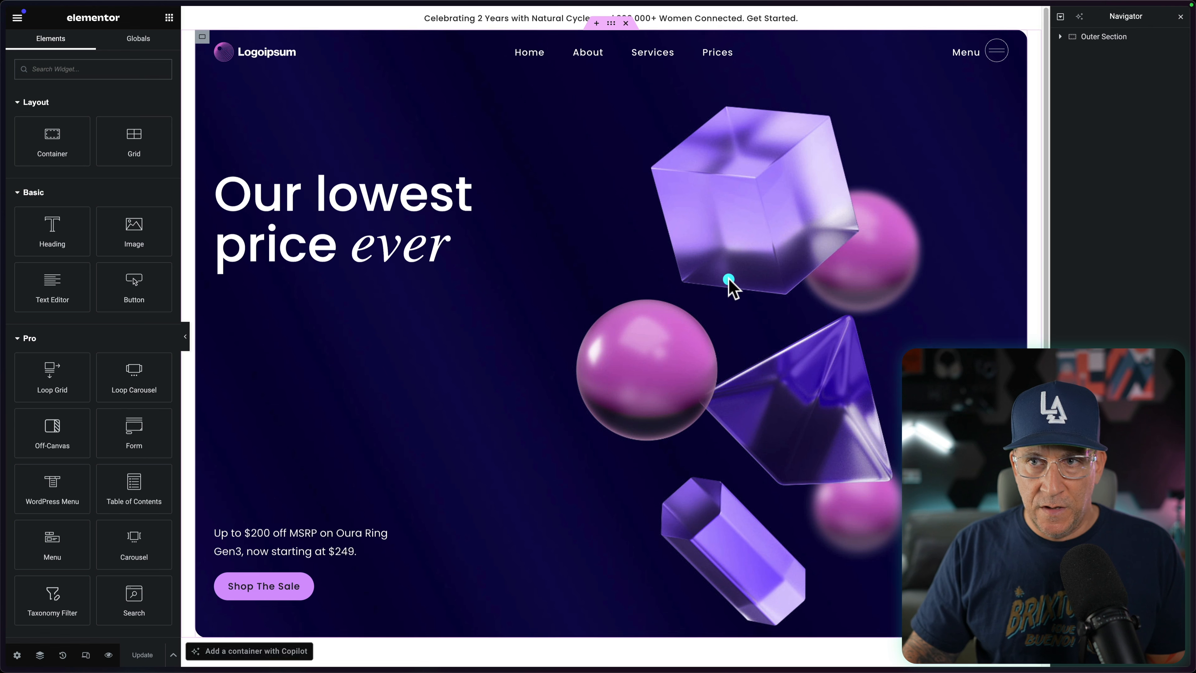
click(85, 655)
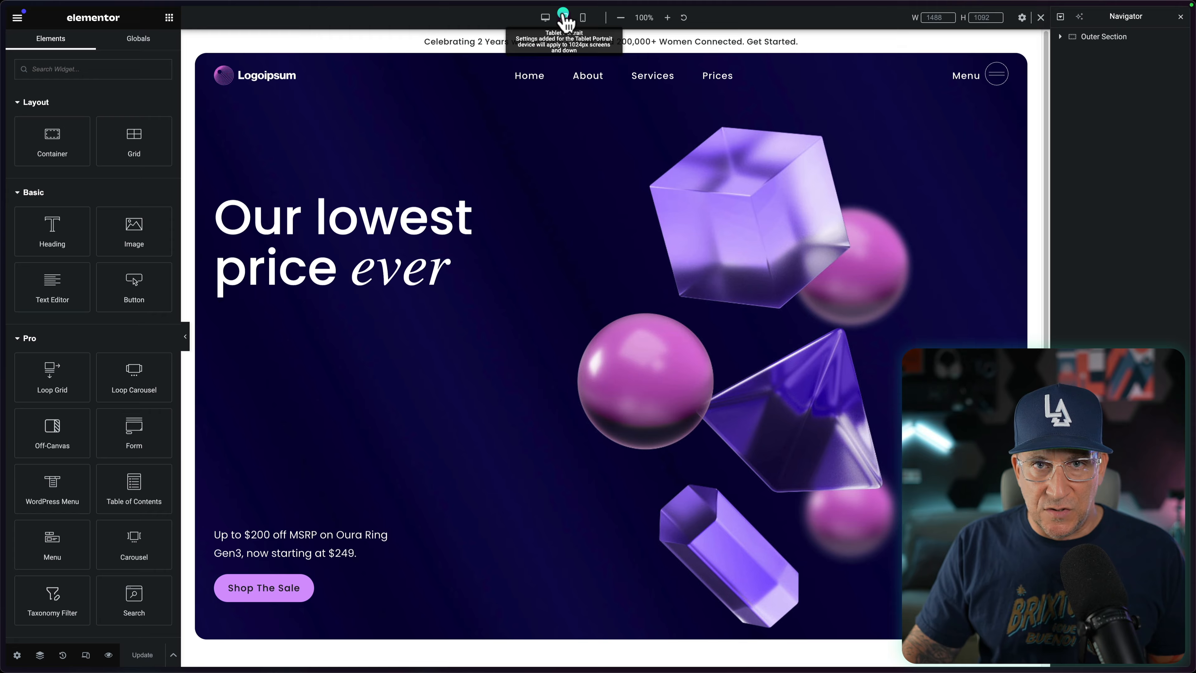
click(563, 15)
Step: Look at the original Oura Ring homepage for comparison and return to the Elementor editor
click(44, 398)
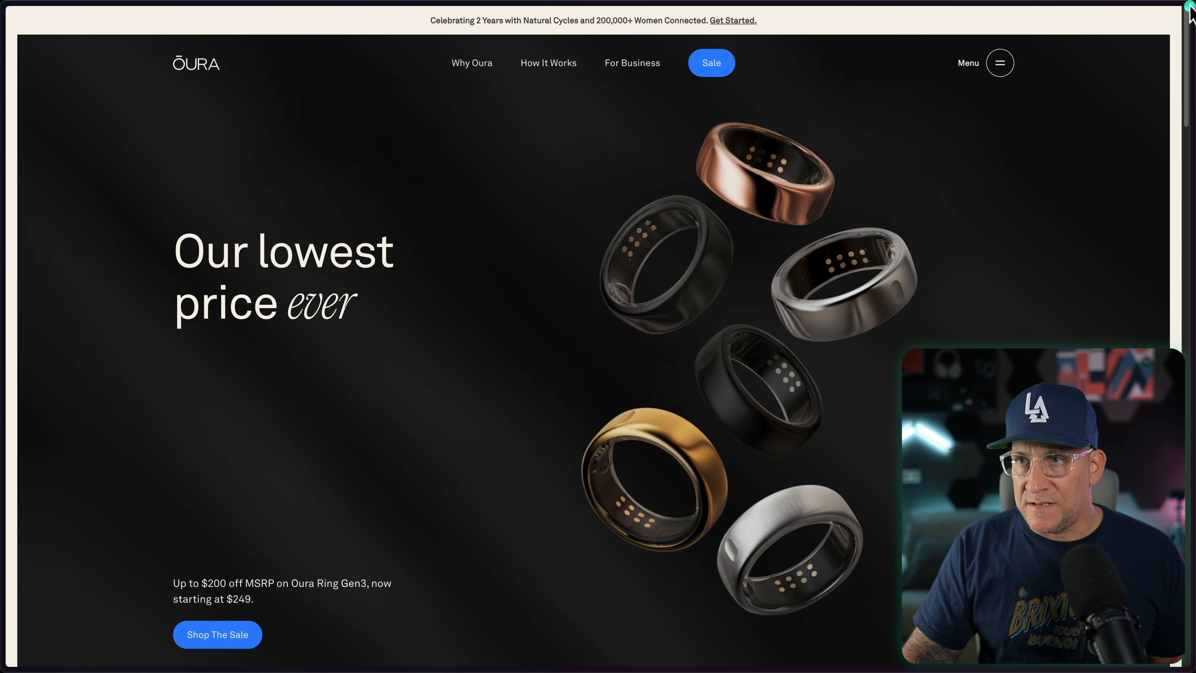
mouse_move(1188, 7)
mouse_down()
mouse_move(568, 7)
mouse_move(1189, 5)
mouse_up()
mouse_move(3, 425)
click(41, 416)
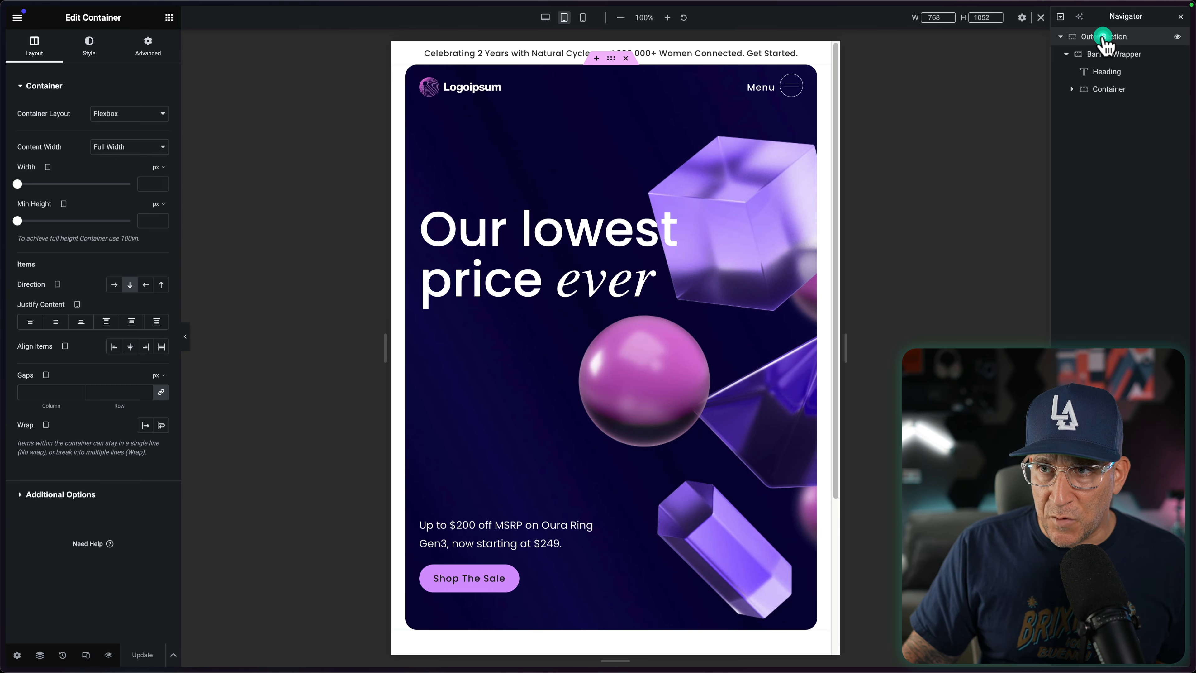
Step: Set the Outer Section container's tablet padding to 0 on all four sides
click(148, 47)
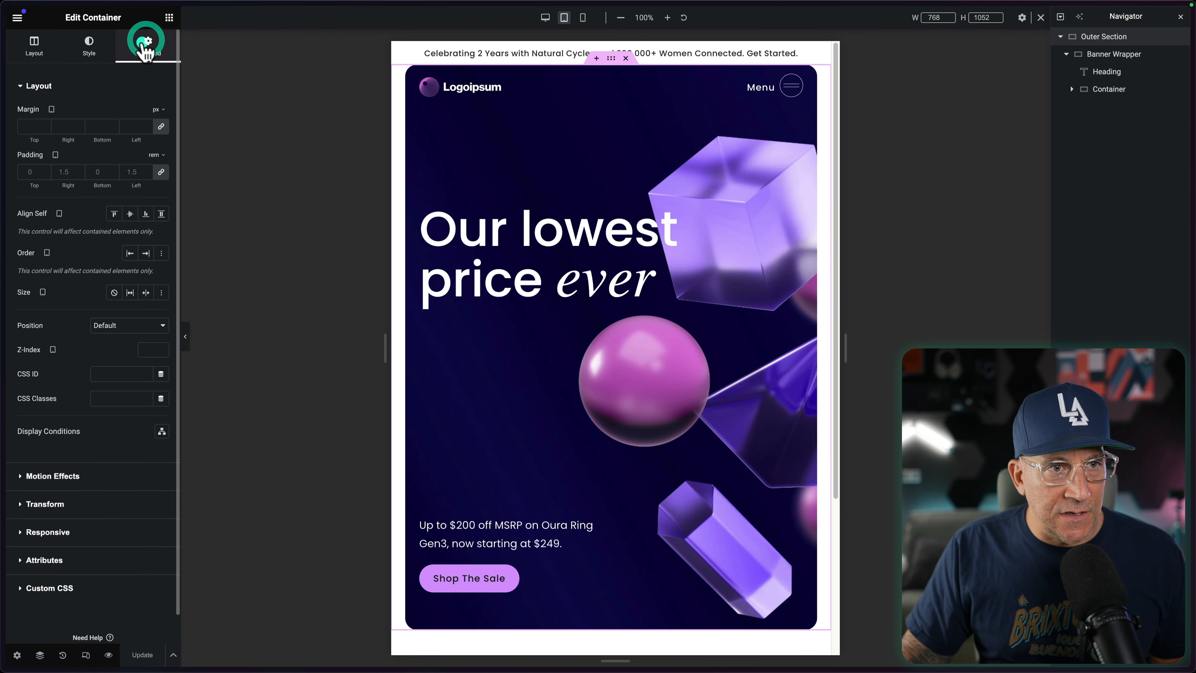
click(137, 171)
text(0)
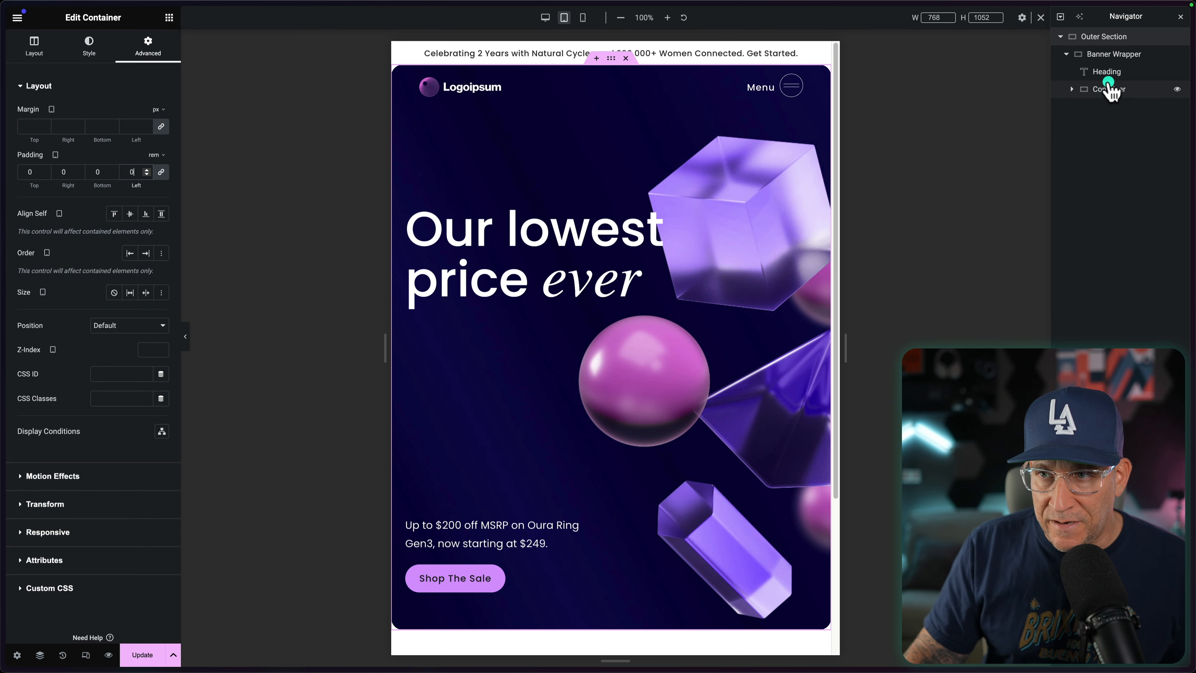
click(1102, 54)
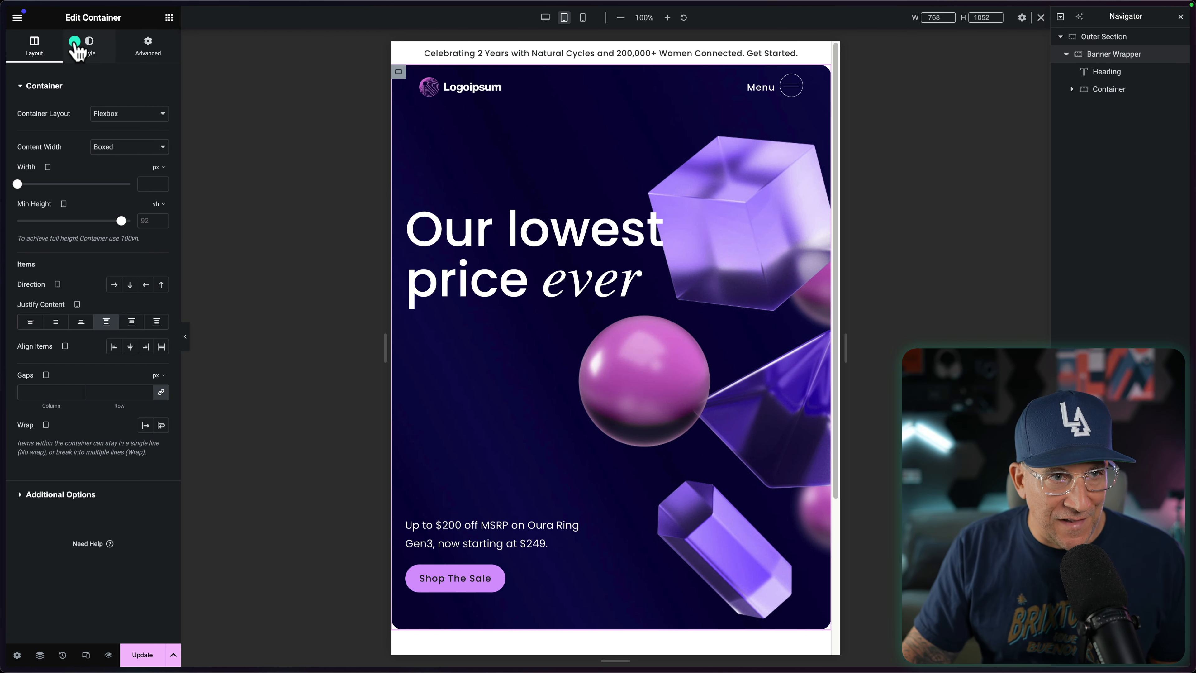
click(89, 45)
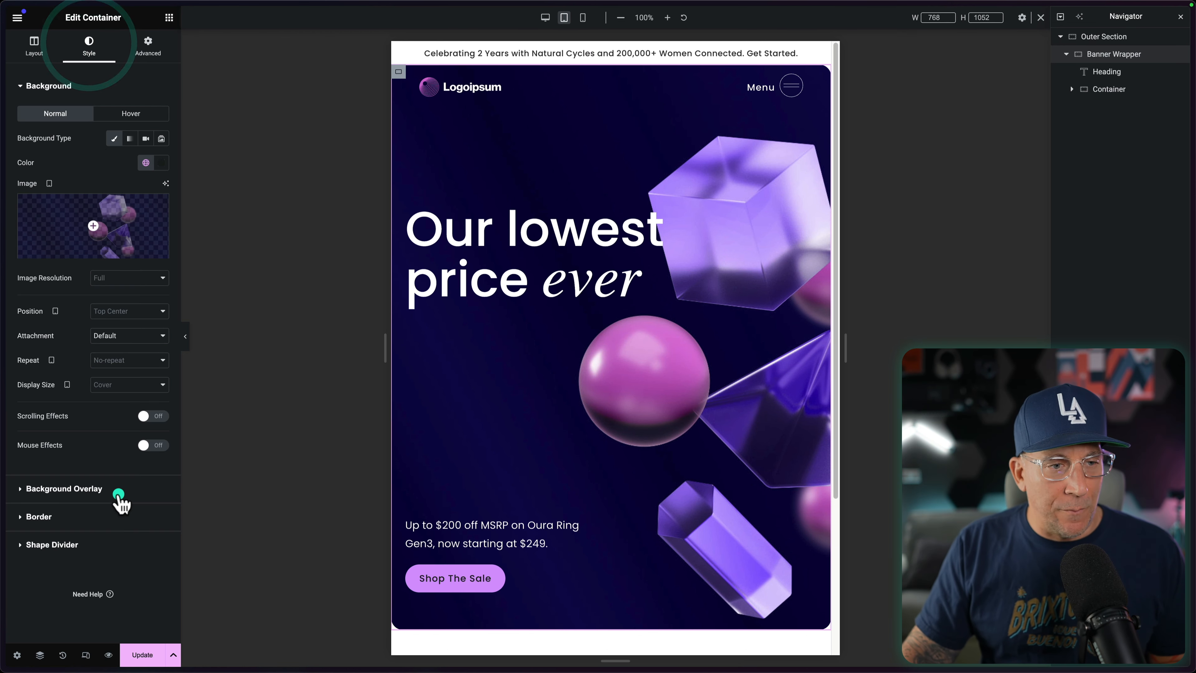
click(98, 515)
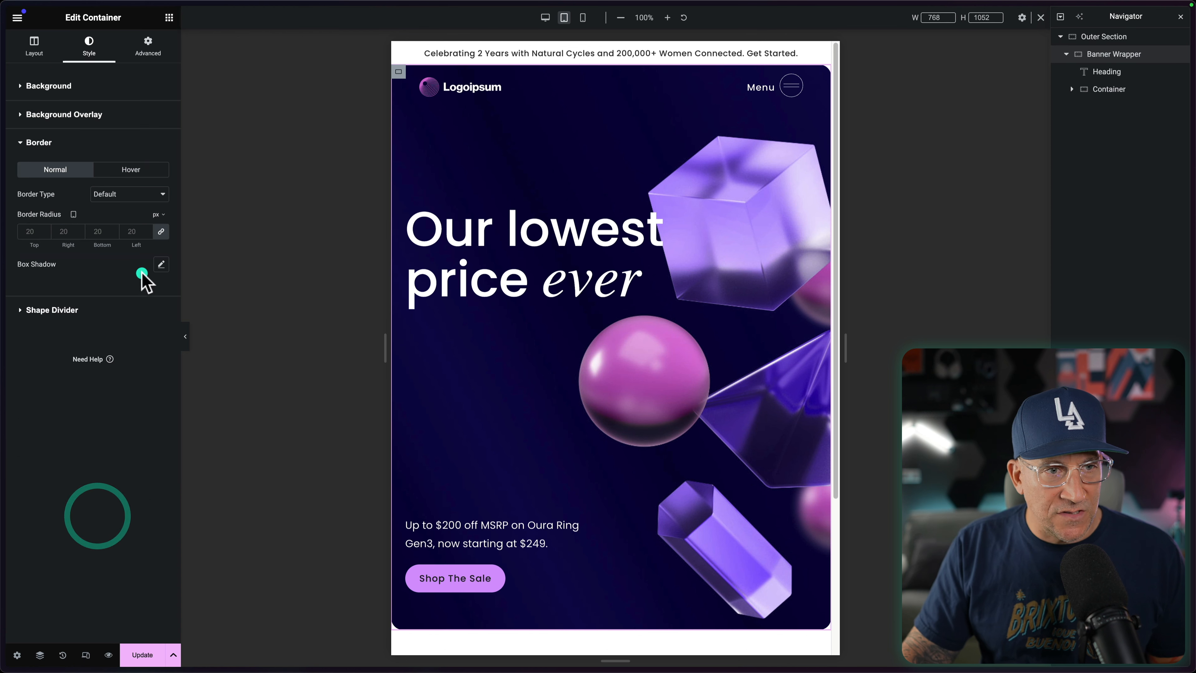
click(159, 231)
click(136, 231)
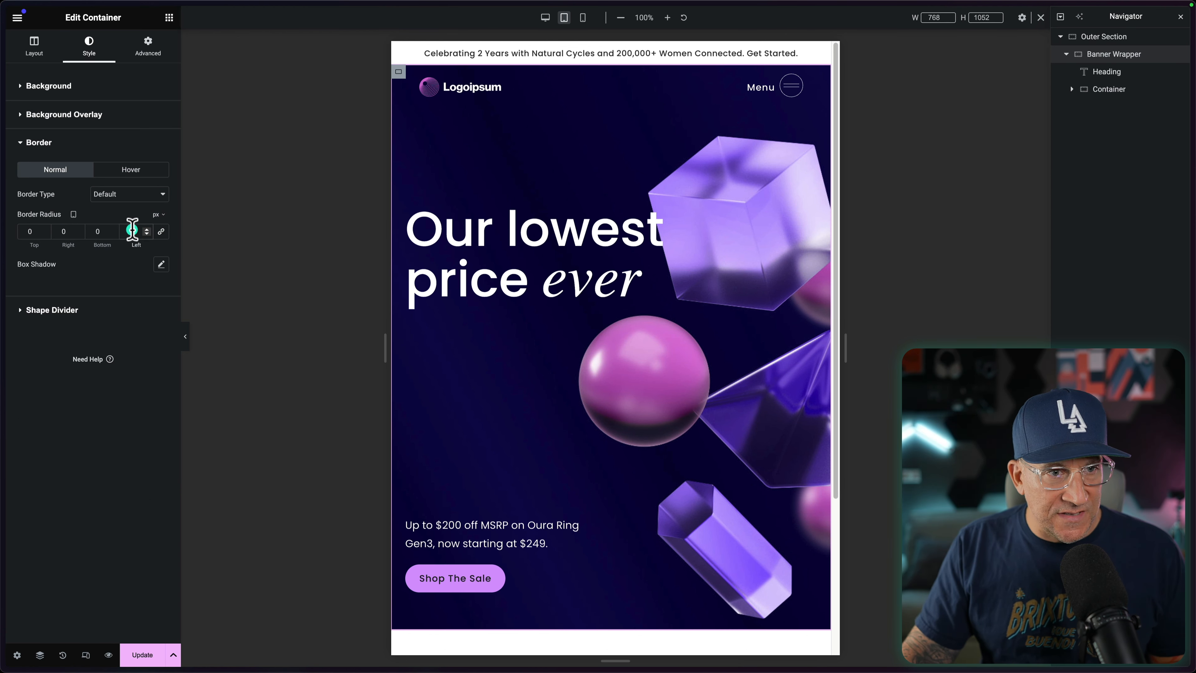
click(132, 231)
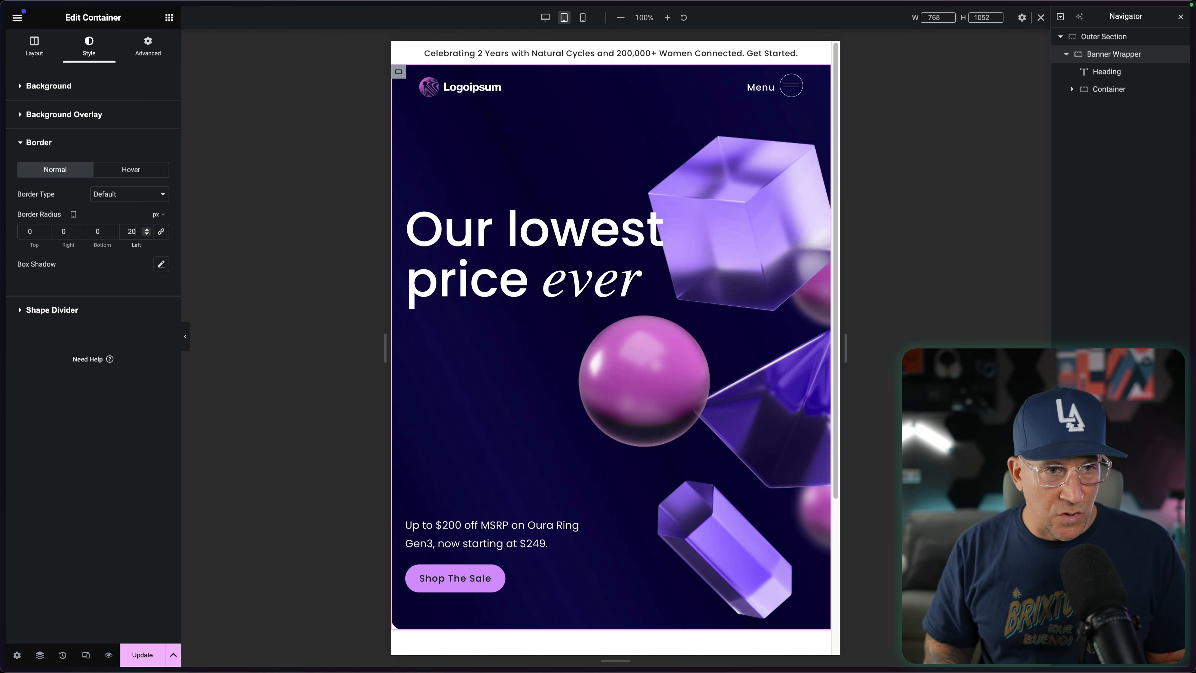
click(91, 229)
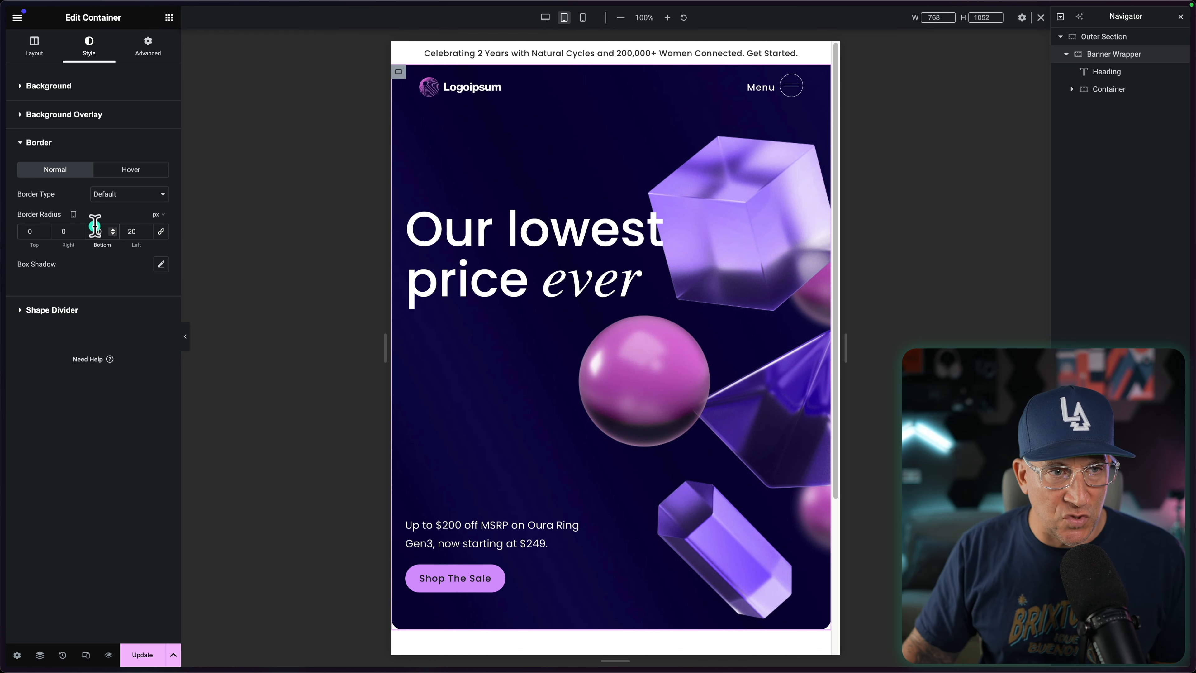
Step: Preview the page at the Tablet Portrait size and at the mobile size
click(563, 18)
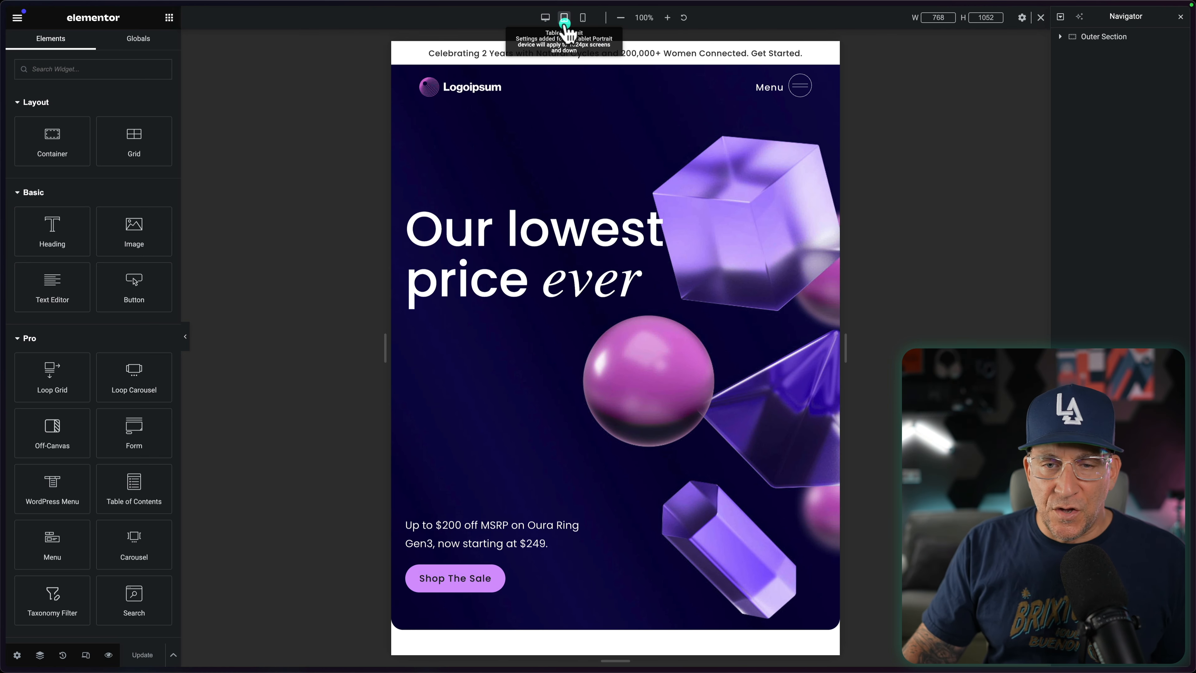
click(583, 18)
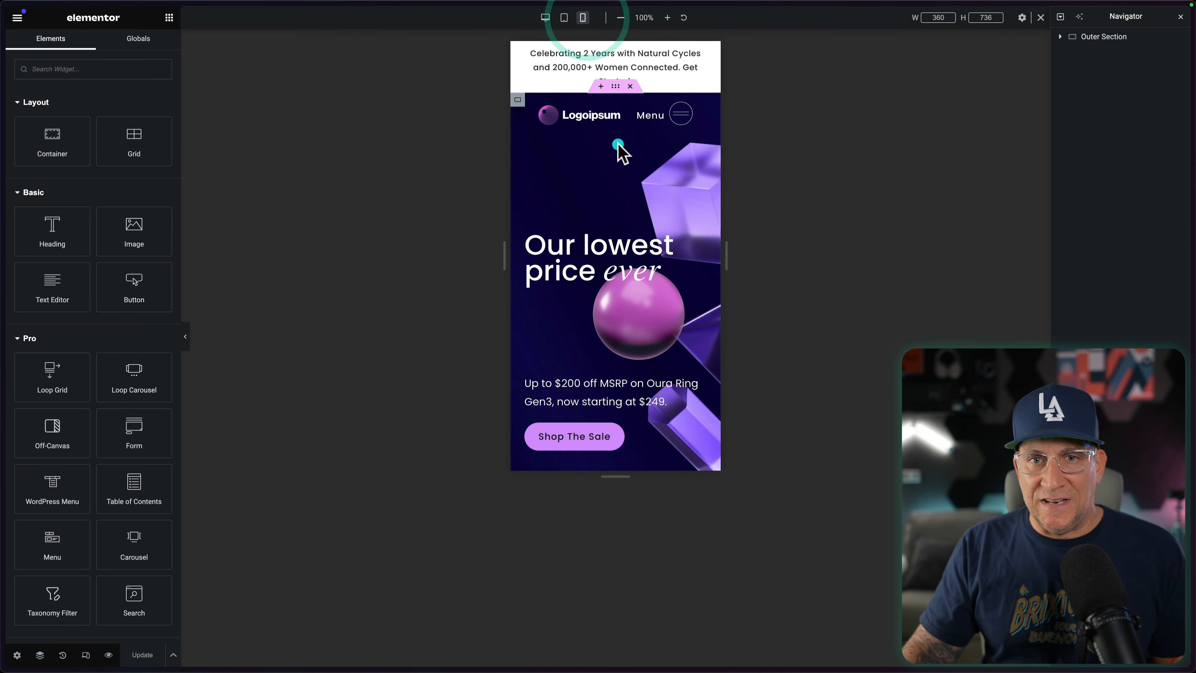
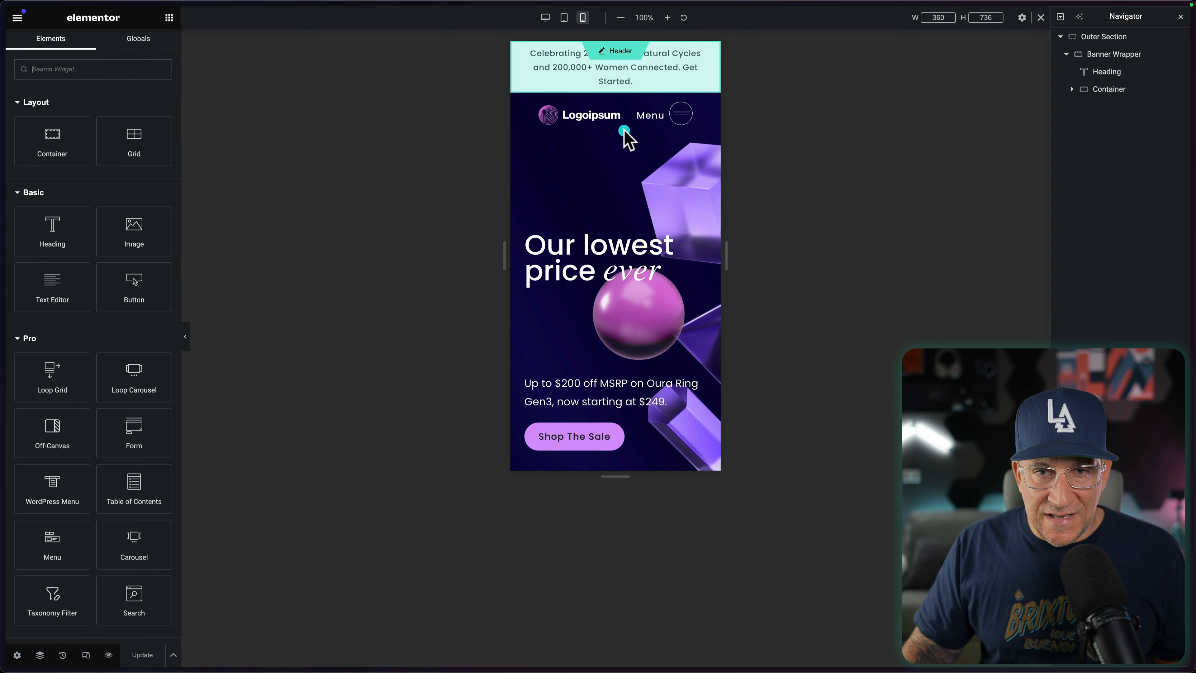
Step: Open the header for editing and set the Header container's mobile padding to 1 rem on top and bottom, with sides unlinked
click(617, 51)
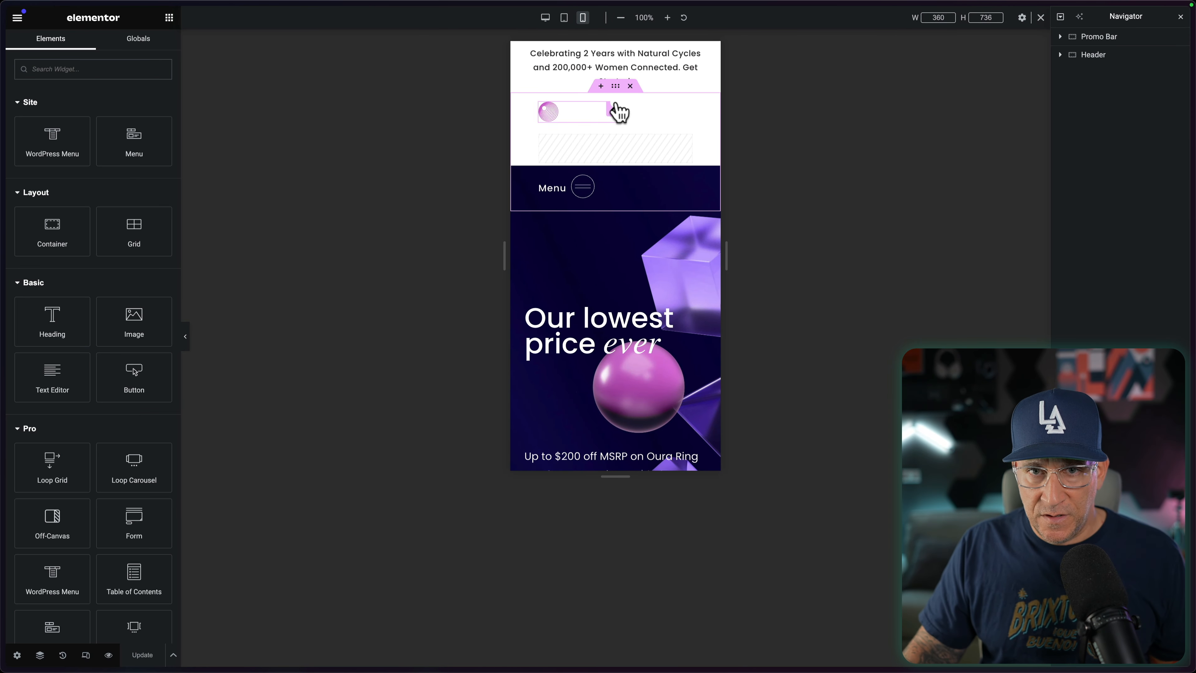
click(616, 88)
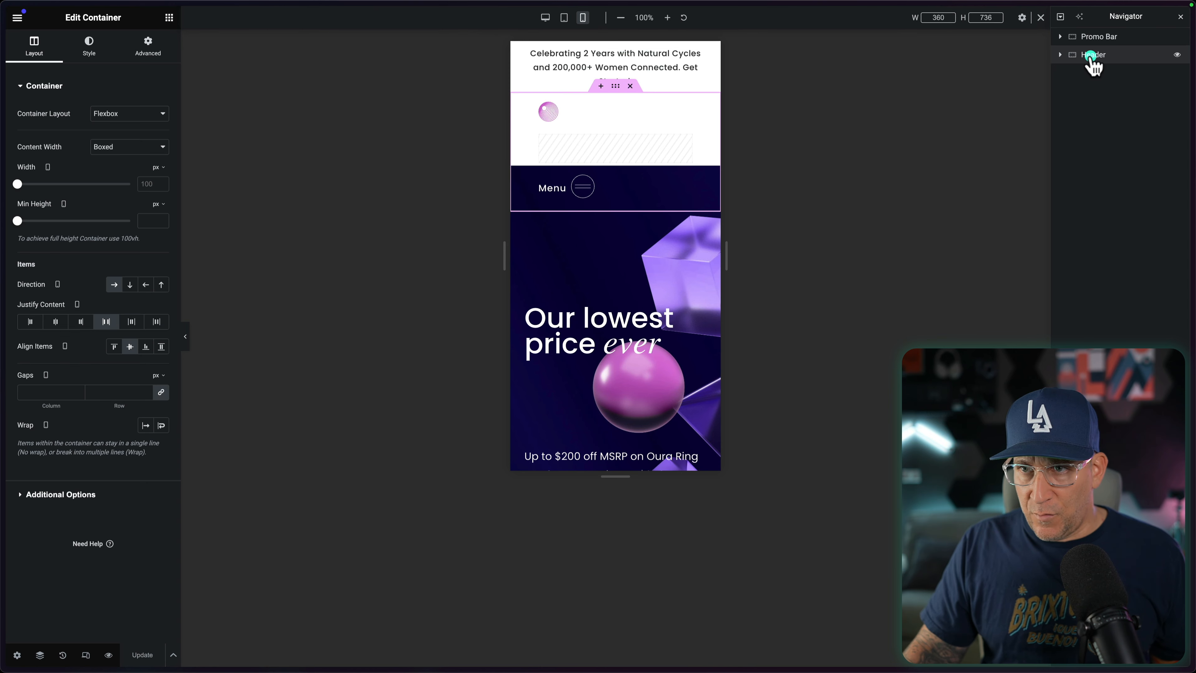
click(148, 46)
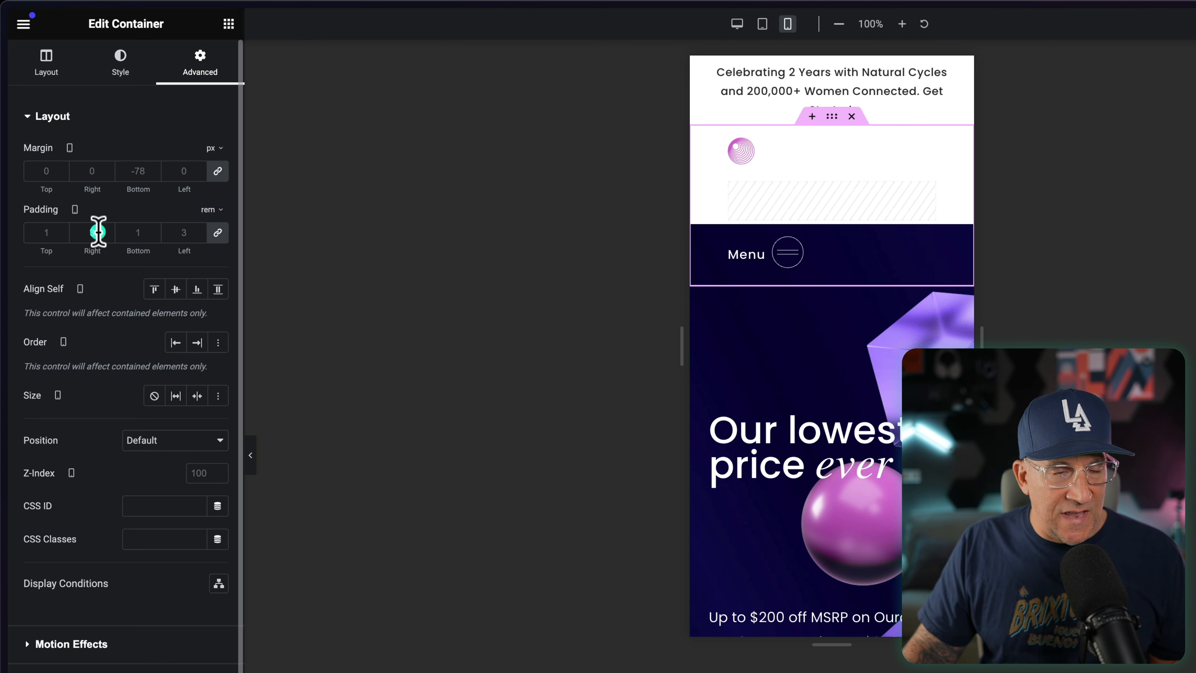
click(217, 232)
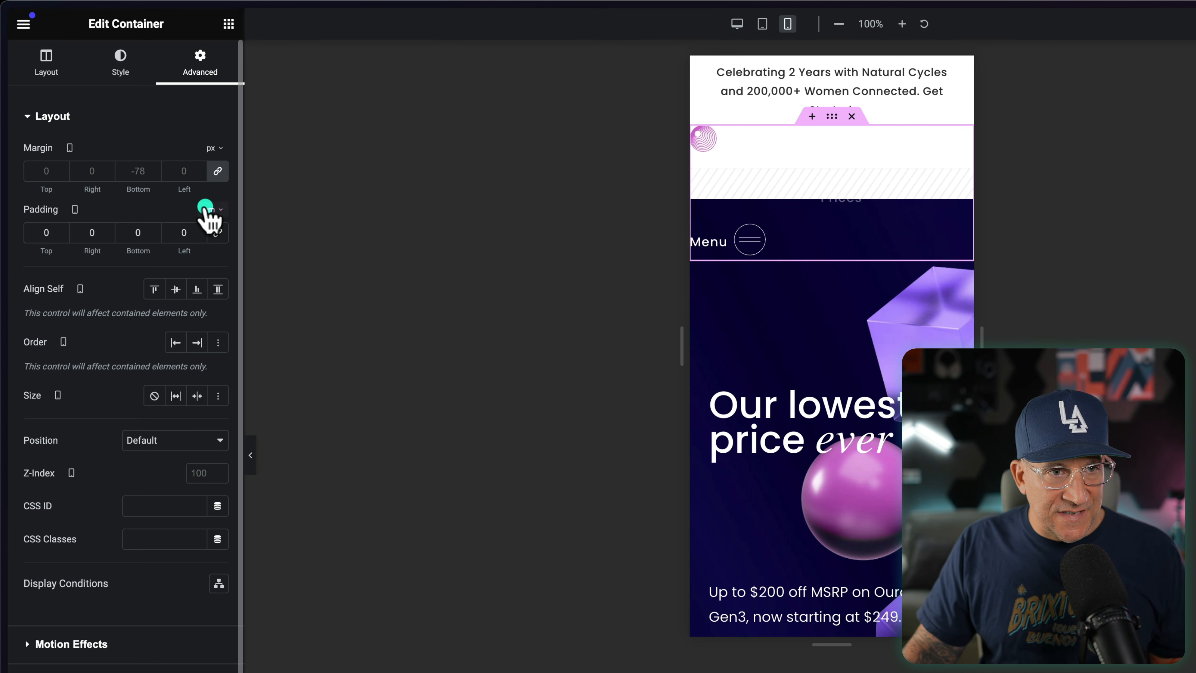
click(61, 231)
text(1)
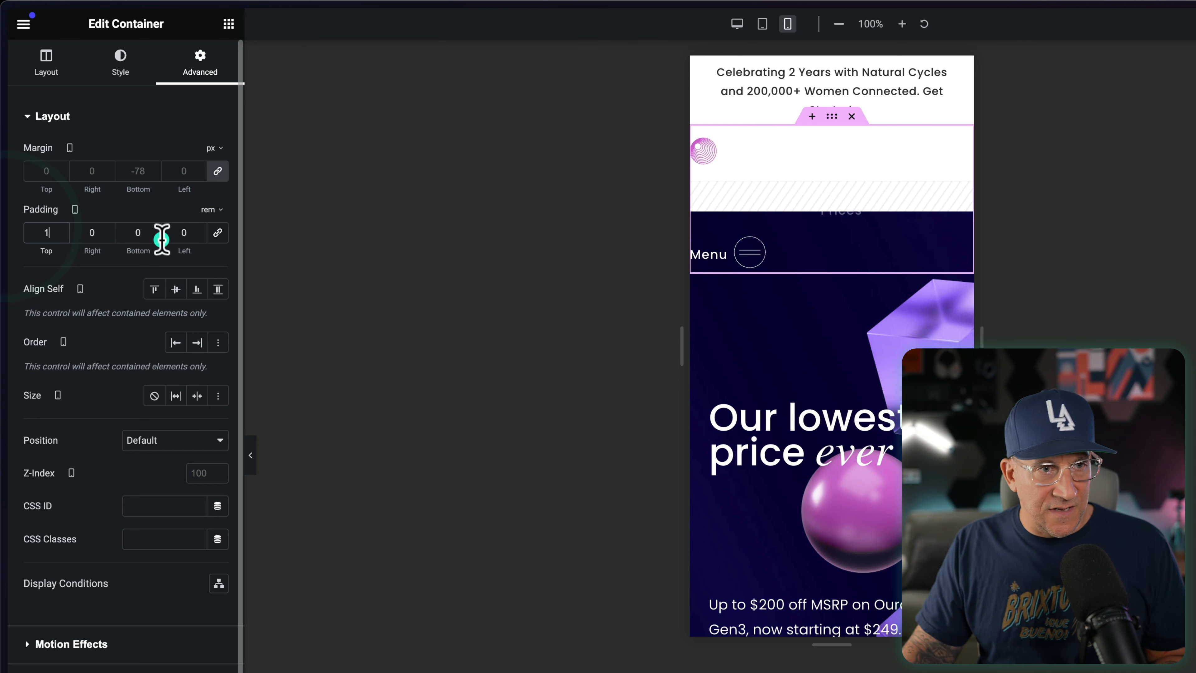
click(184, 231)
click(145, 233)
text(1)
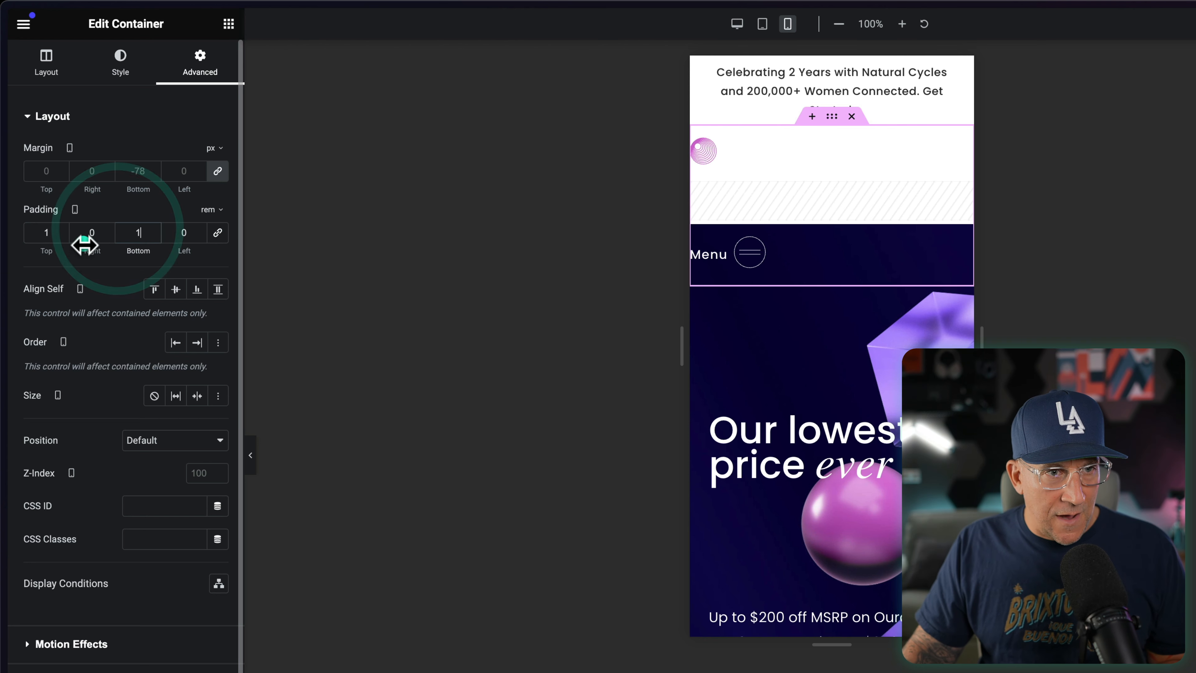
Step: Set the Header container's right and left mobile padding to 1.5 rem, then save the header and return to editing the page
double_click(94, 232)
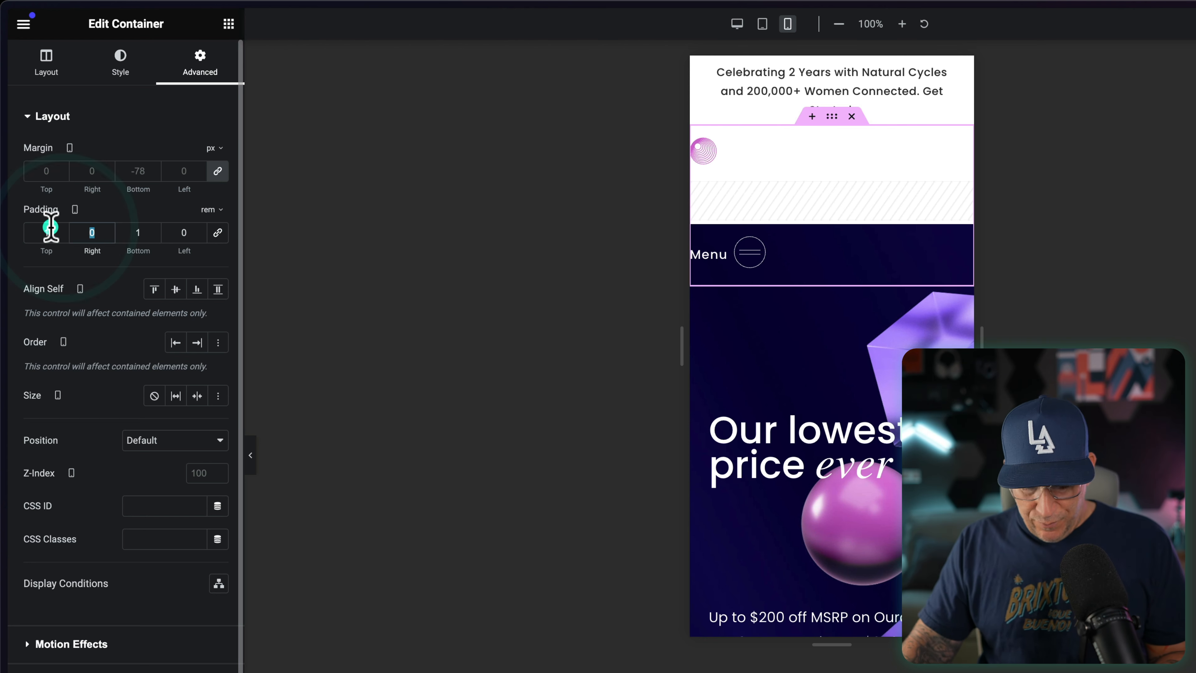
click(183, 227)
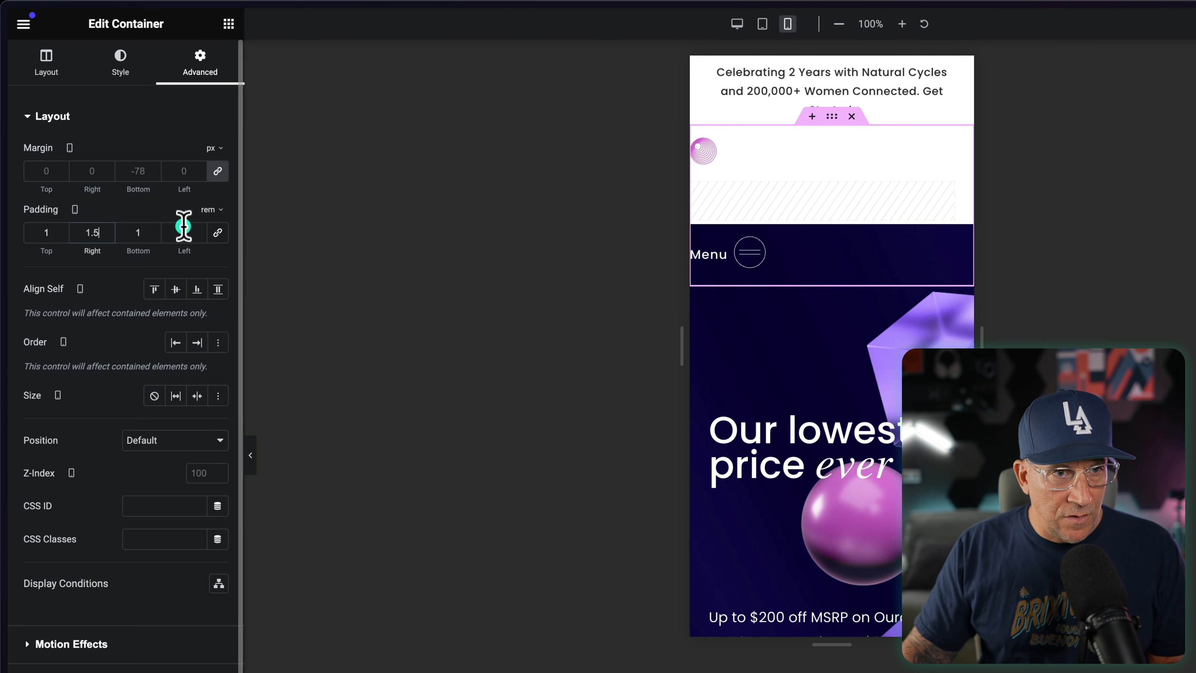
double_click(182, 228)
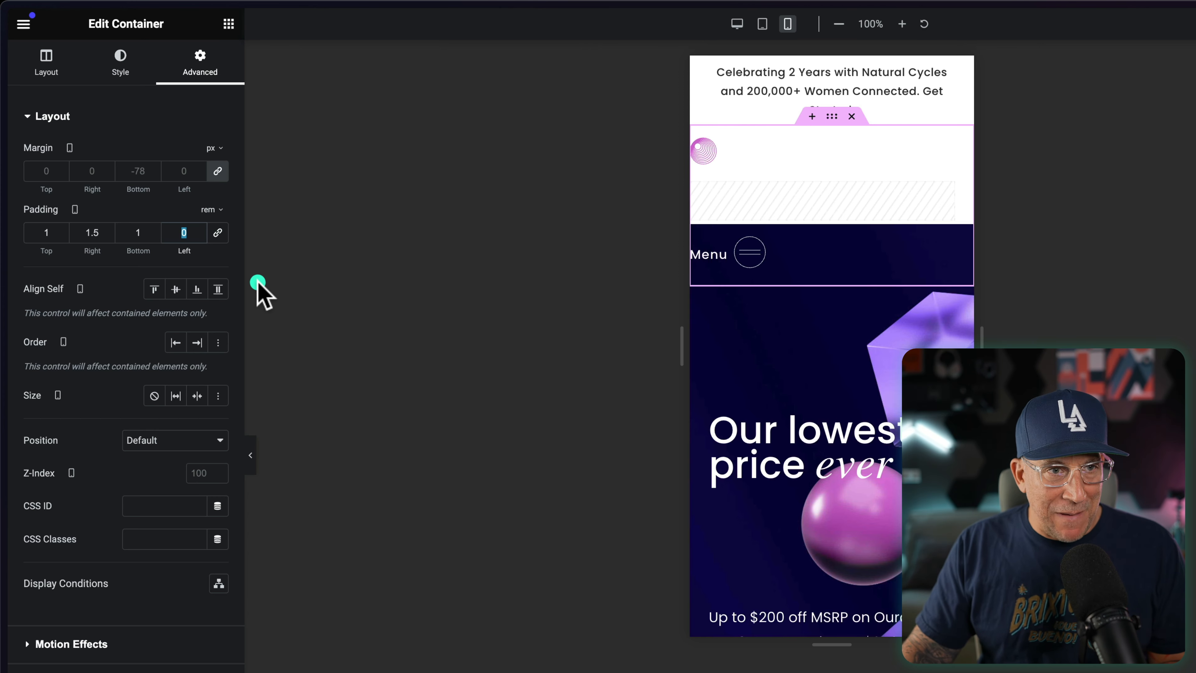
text(1.5)
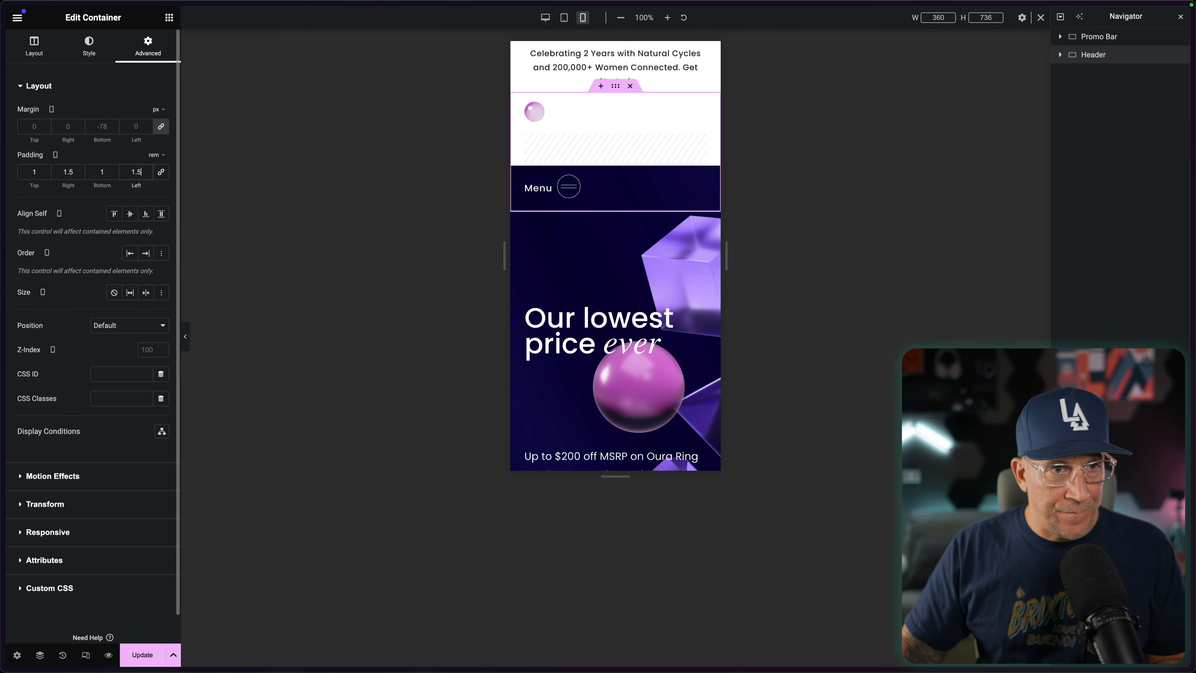
click(143, 654)
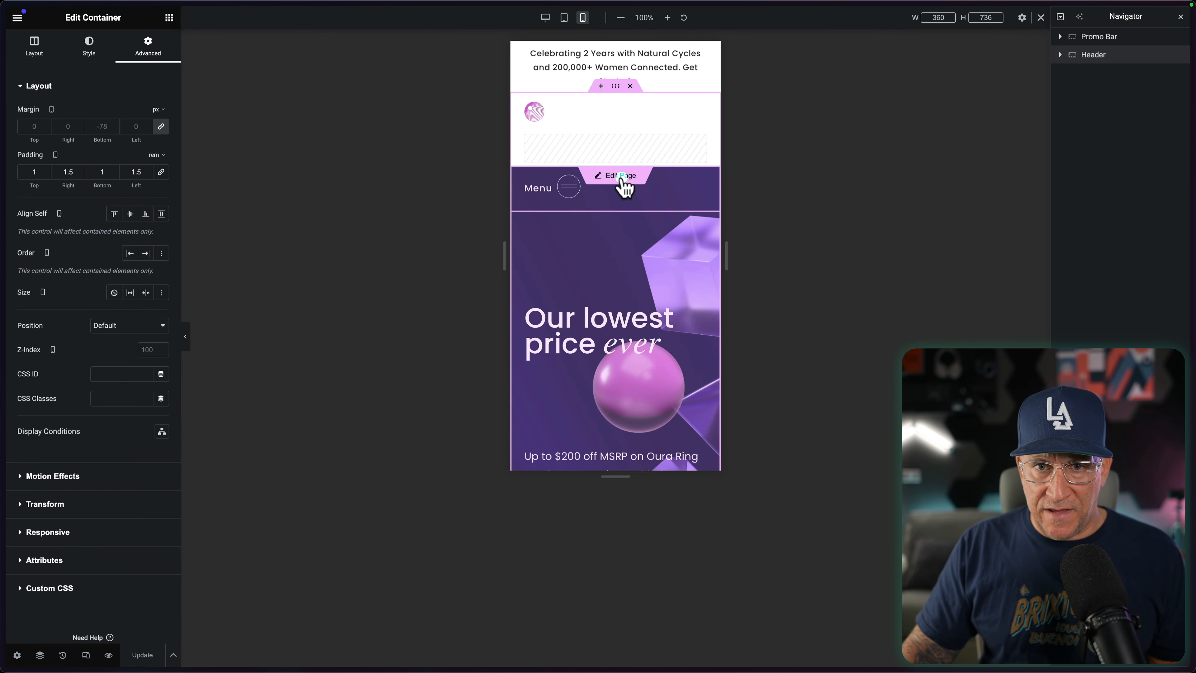
click(621, 176)
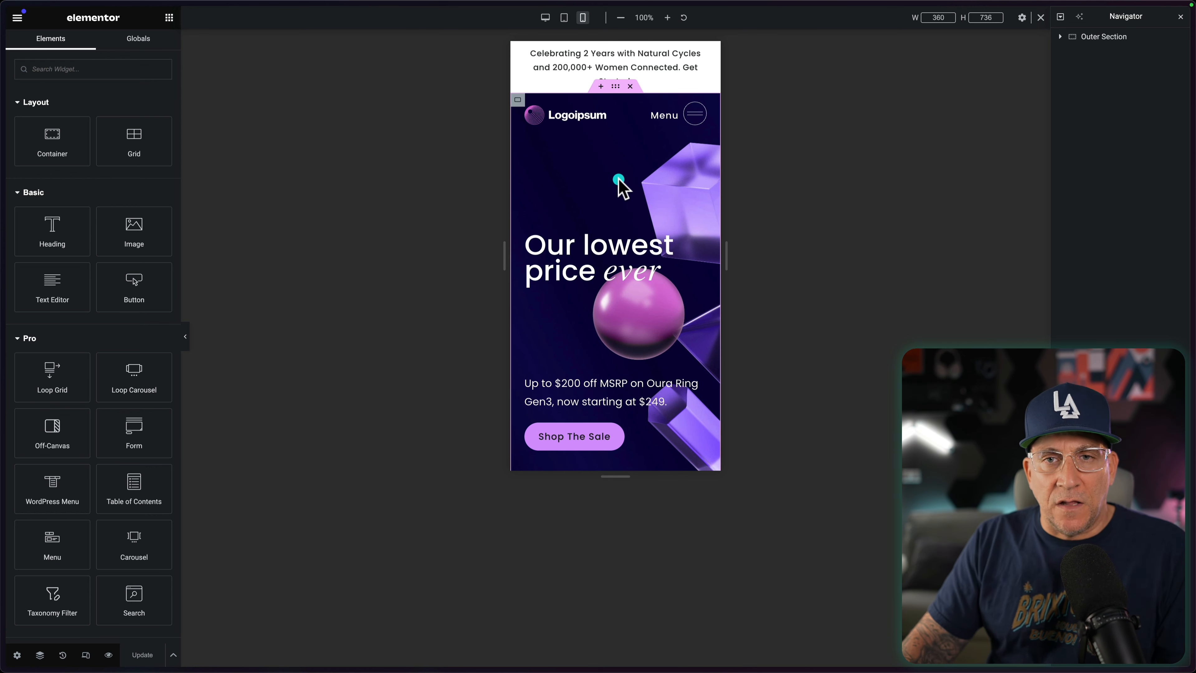
Step: Try Center Left and Top Center as the Banner Wrapper's mobile background image position
click(592, 207)
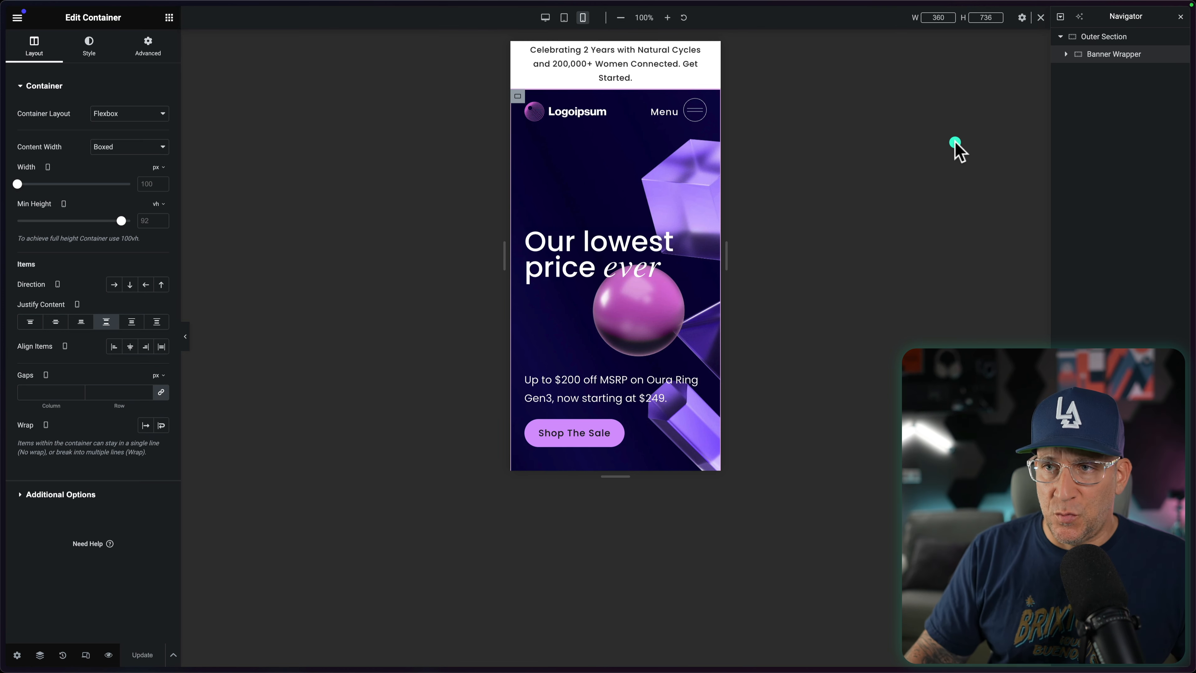
click(89, 47)
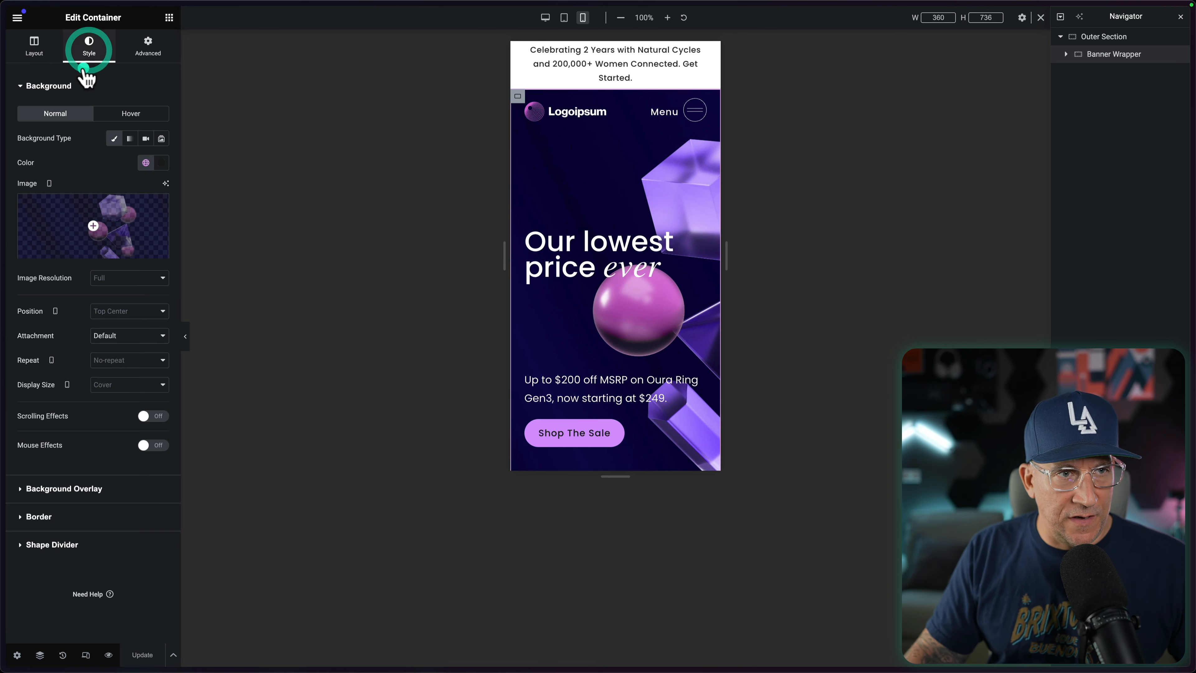
click(96, 210)
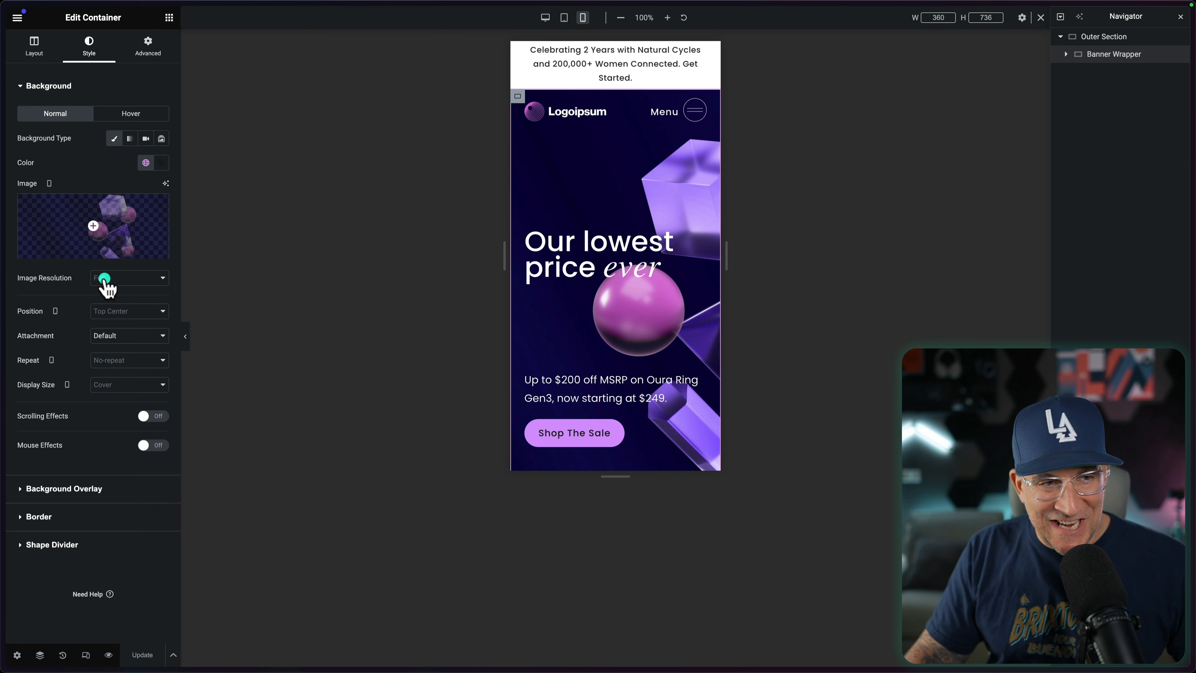
click(113, 314)
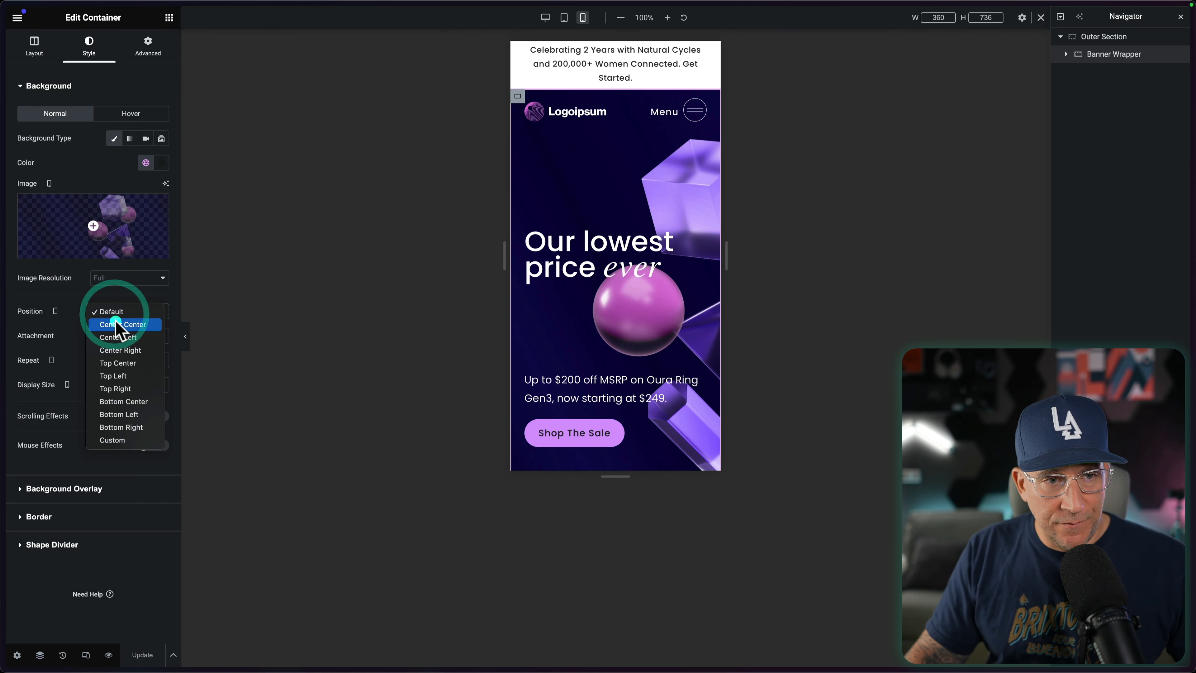
click(117, 337)
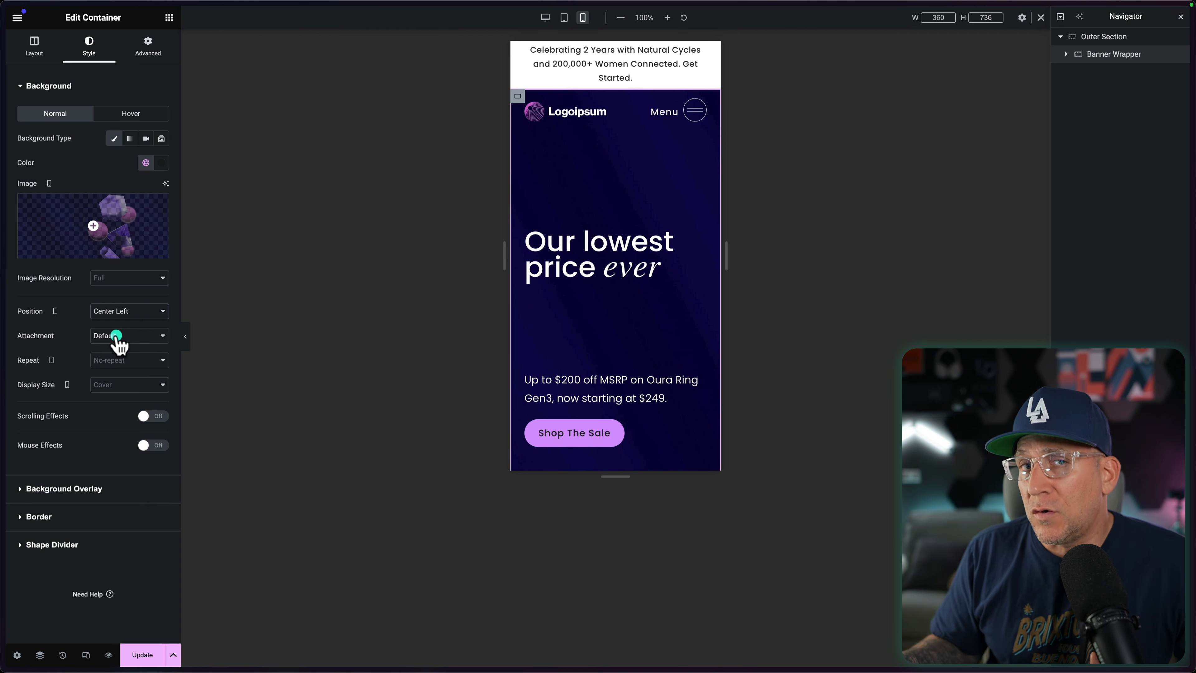
click(124, 315)
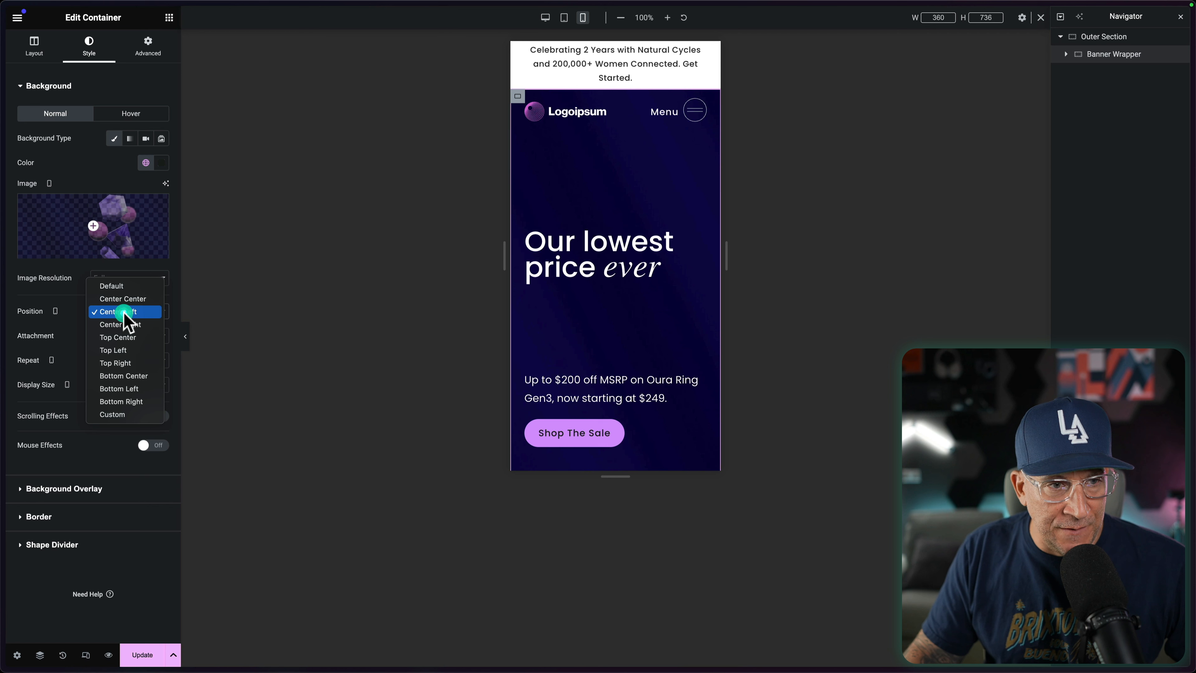
click(132, 339)
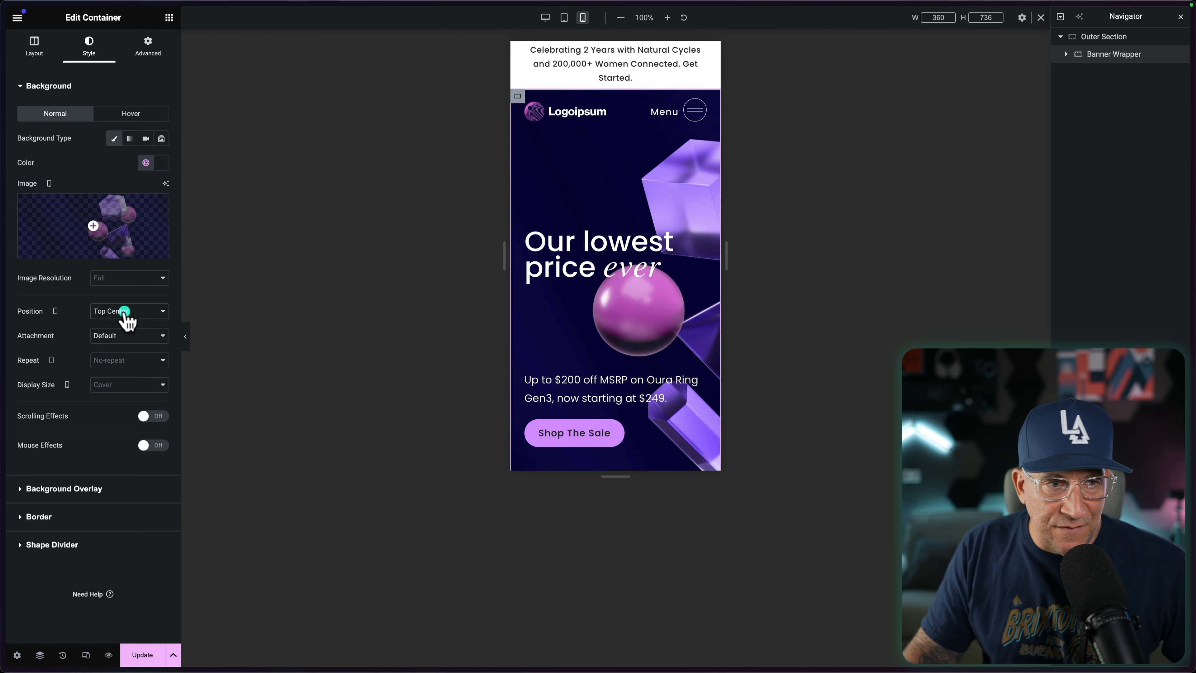
Step: Set the Banner Wrapper's mobile background image position to Top Right
click(123, 311)
click(121, 341)
click(121, 312)
click(129, 302)
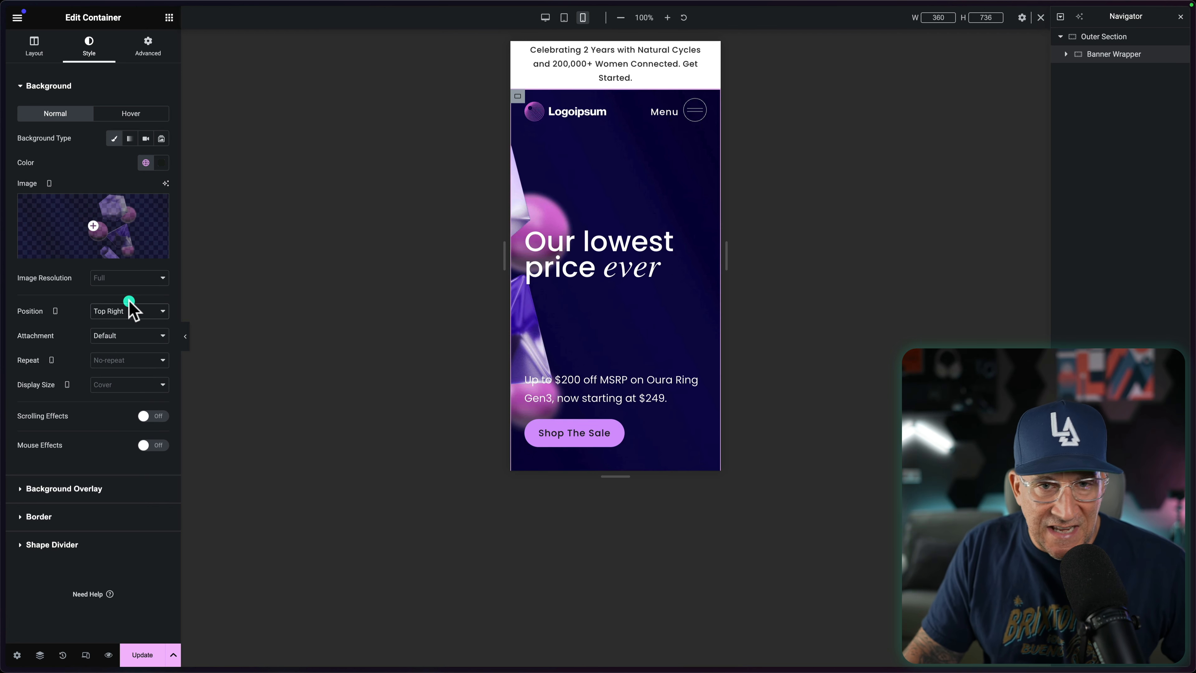
click(114, 314)
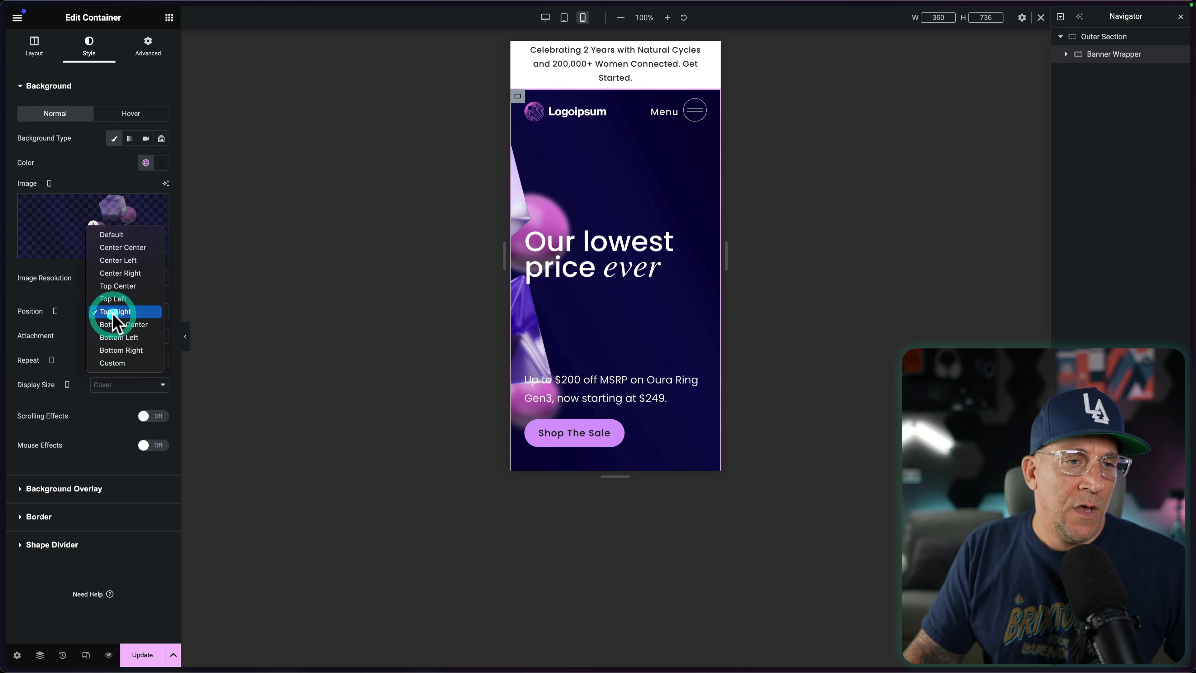
click(75, 330)
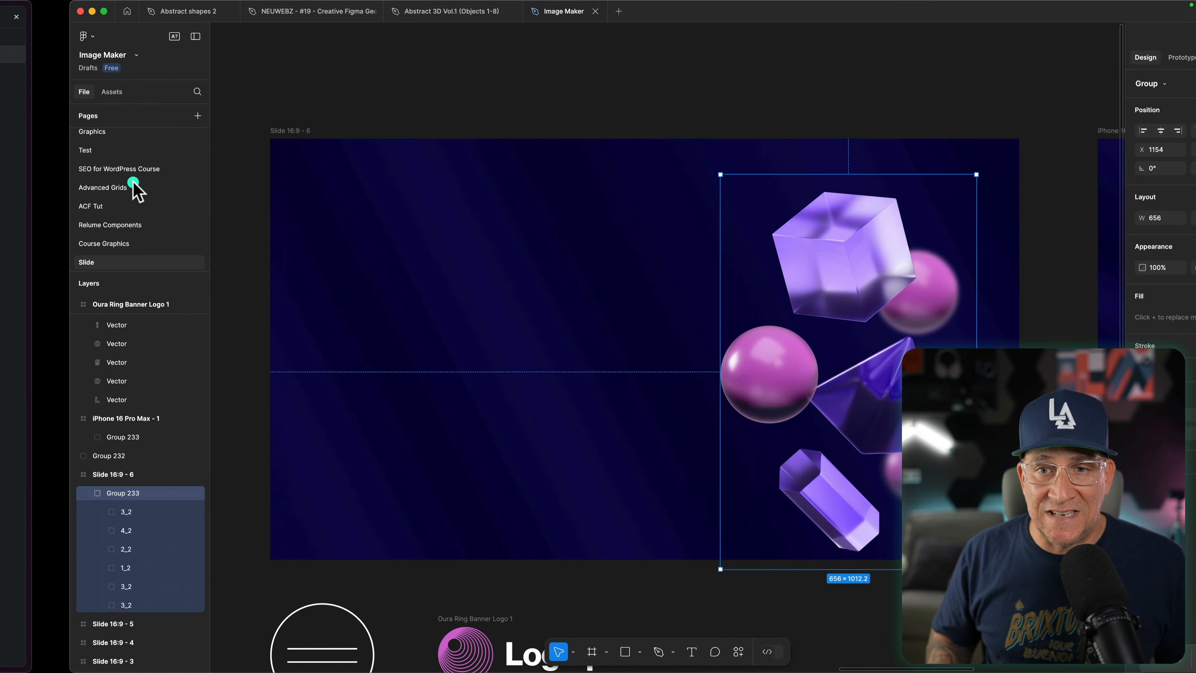
Step: Switch to Figma and add an iPhone 16 Pro Max frame, placed directly below the existing phone frame
scroll(307, 213, down, 8)
scroll(305, 212, right, 6)
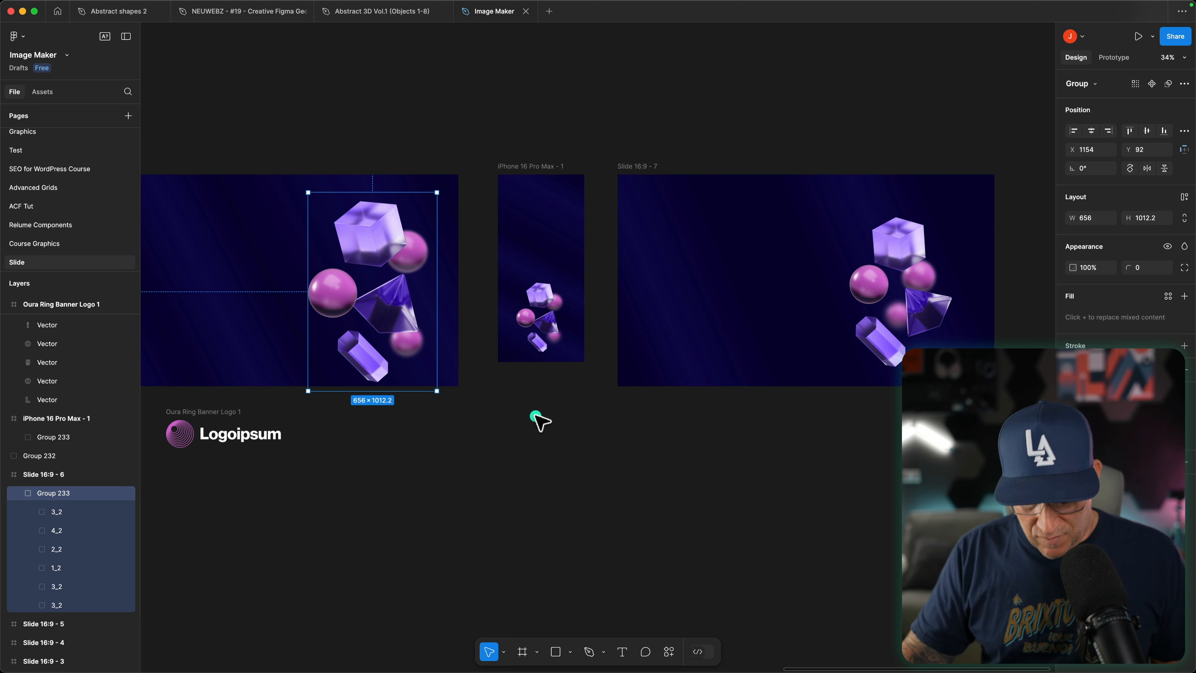
key(f)
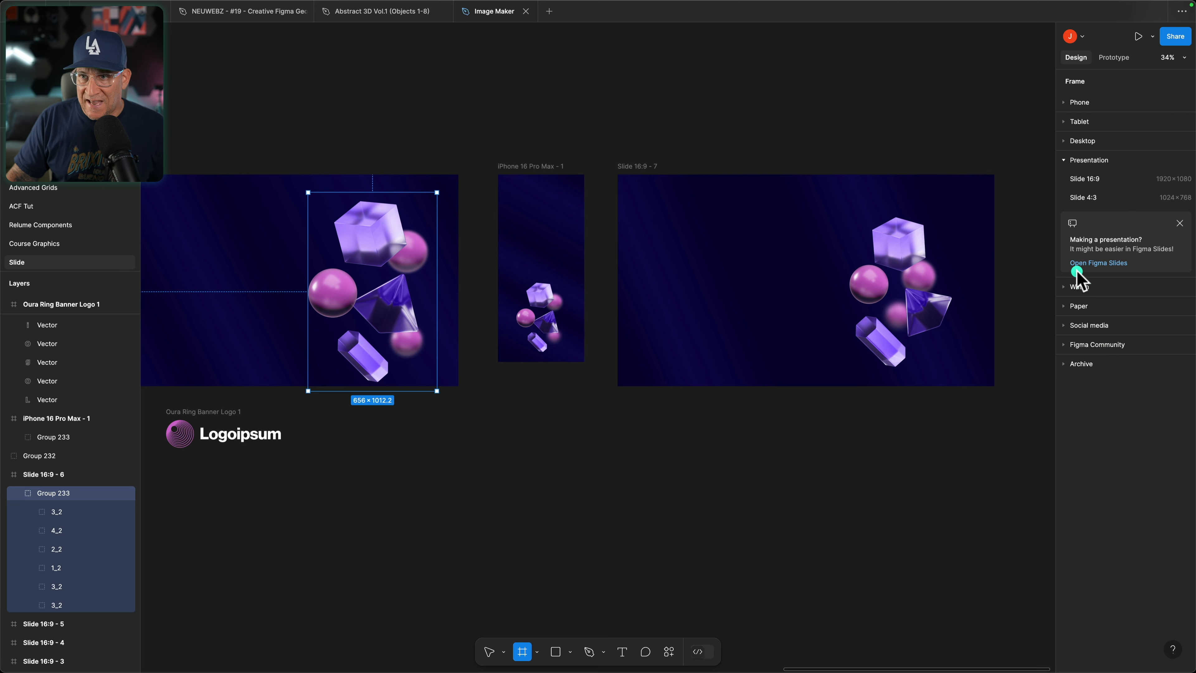
click(1080, 104)
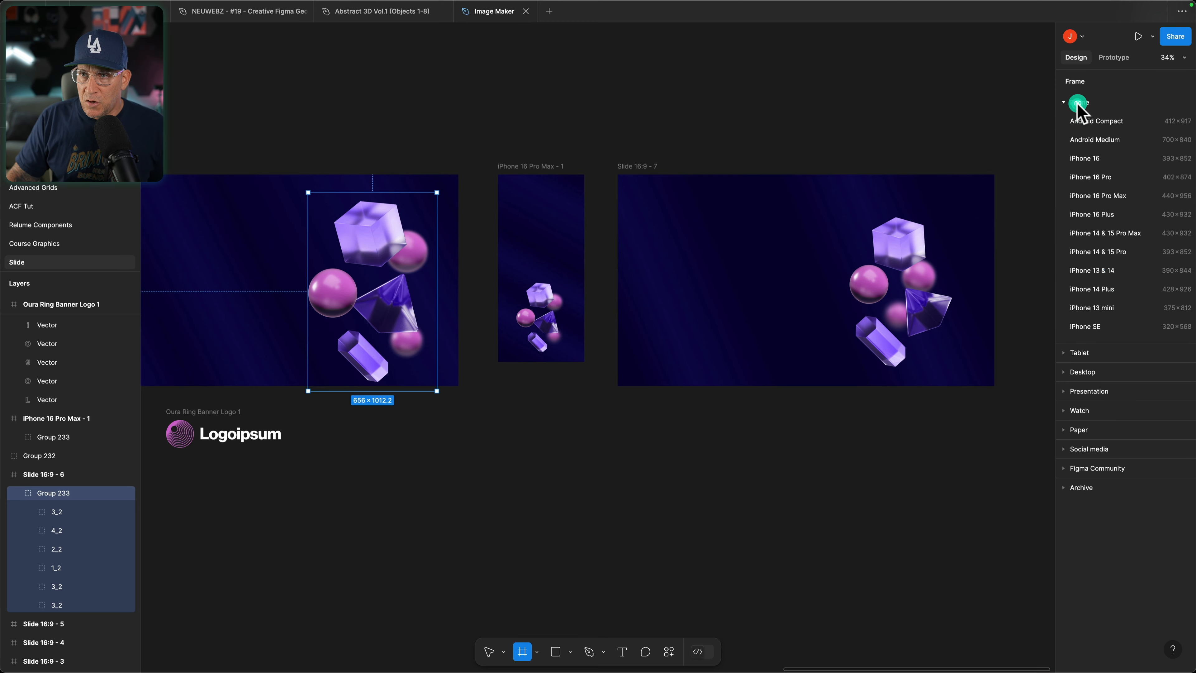
click(1094, 195)
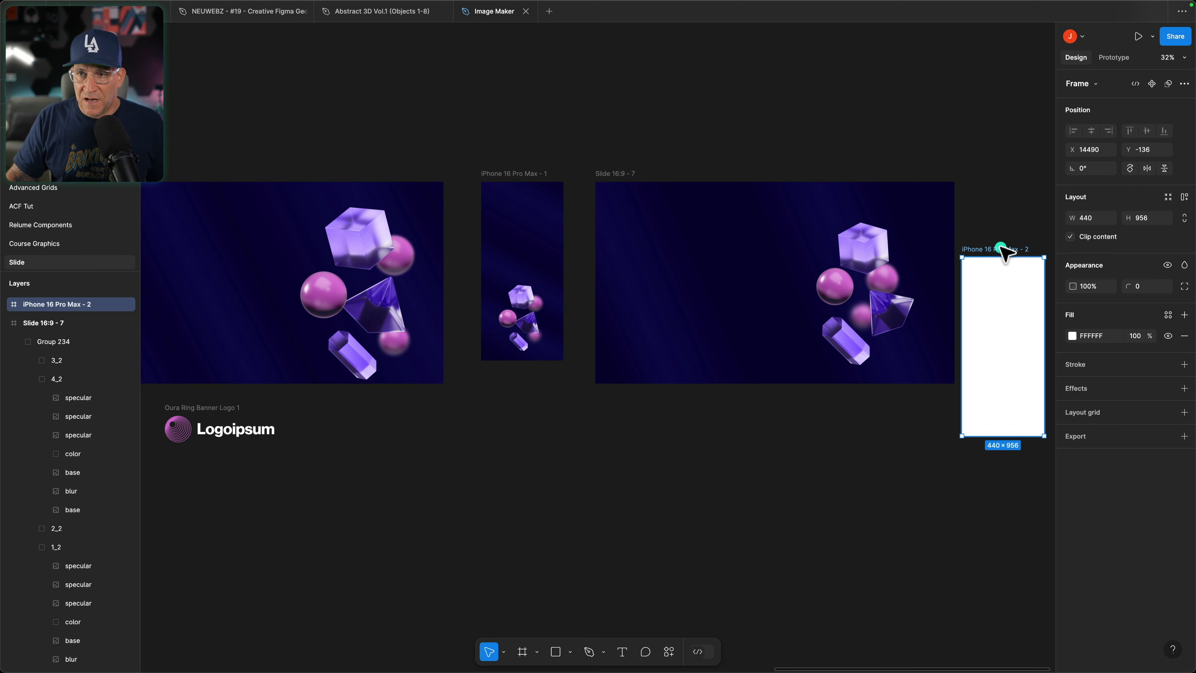
drag(1005, 268, 524, 387)
Step: Copy the properties of the Slide 16:9 - 7 frame and paste them onto the new iPhone 16 Pro Max - 2 frame
right_click(602, 174)
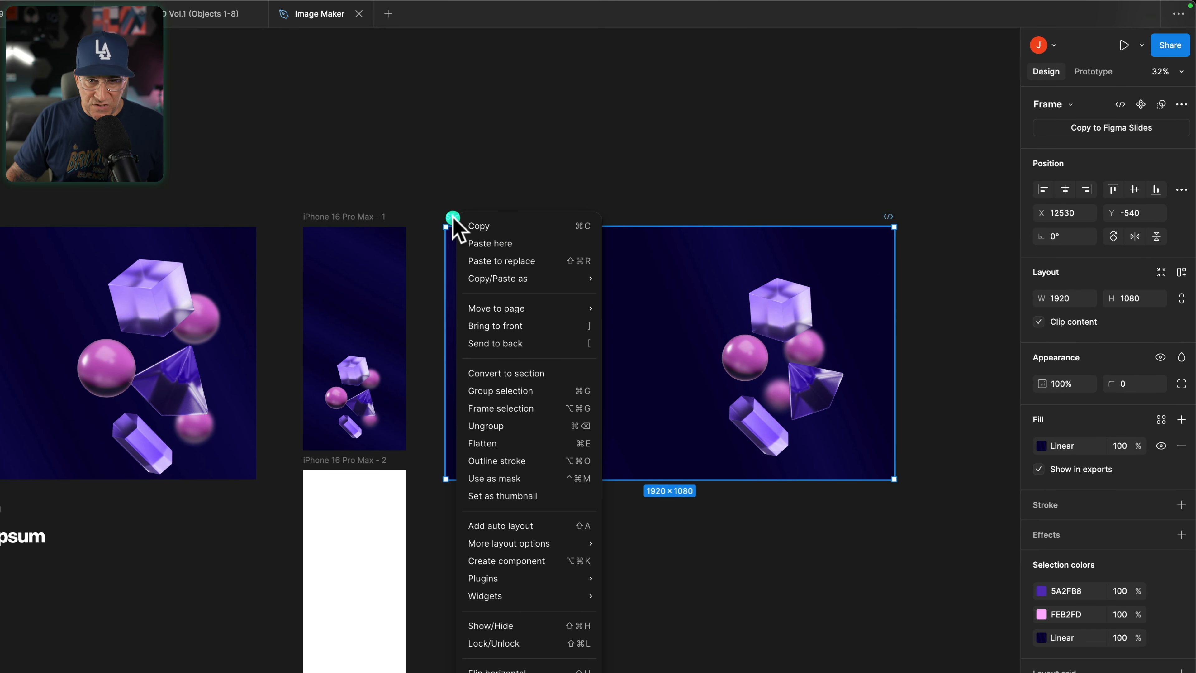
mouse_move(484, 280)
click(640, 359)
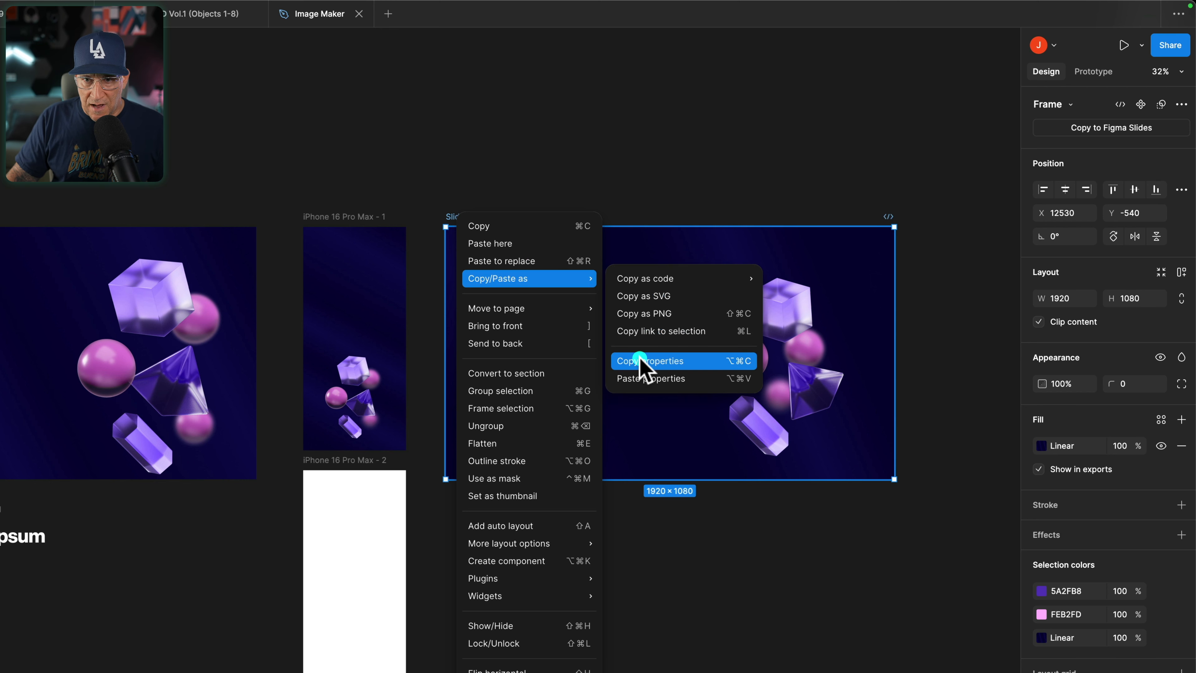
click(312, 466)
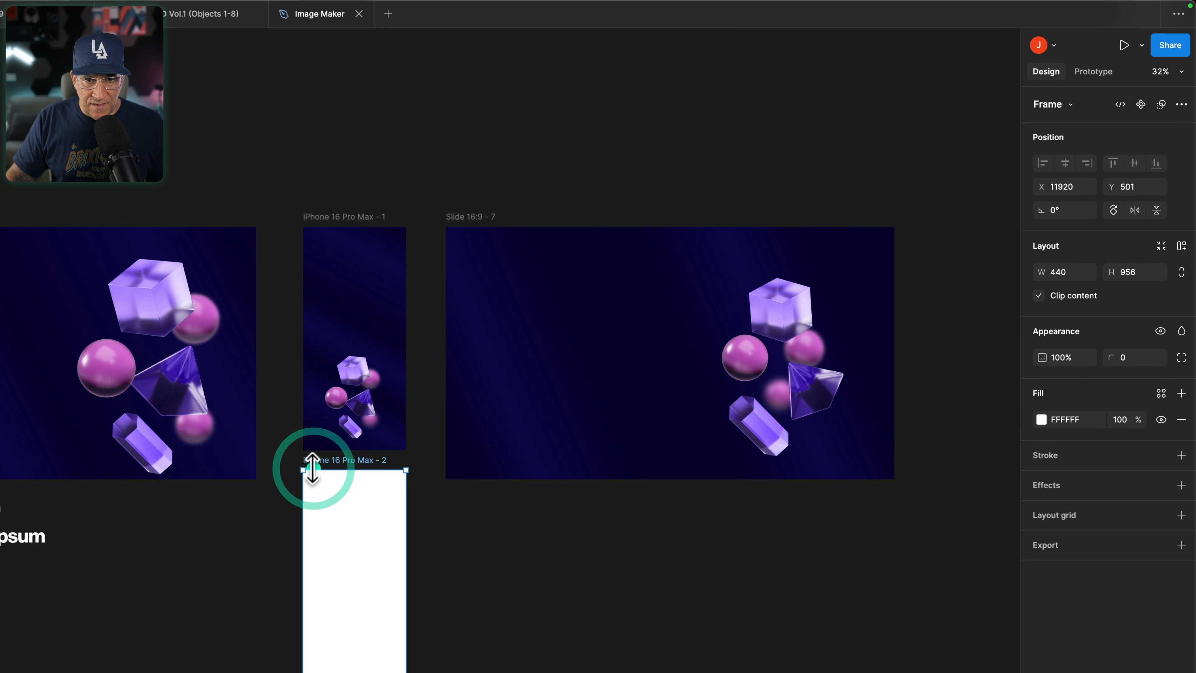
right_click(312, 468)
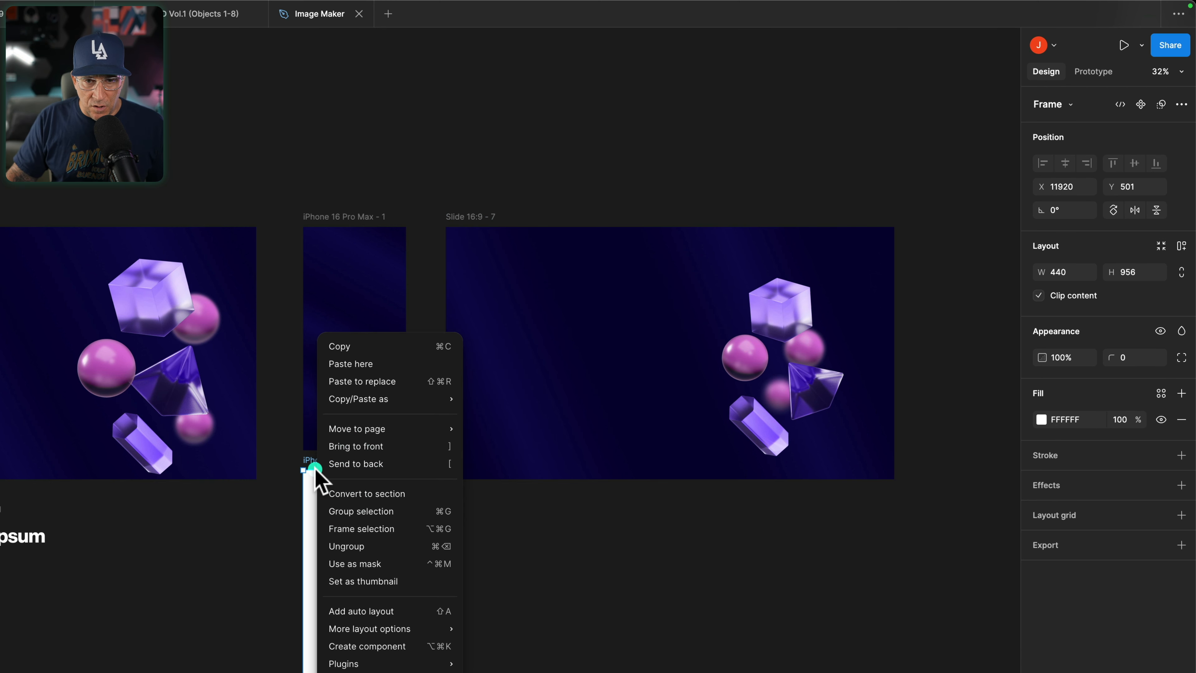
mouse_move(358, 400)
click(513, 498)
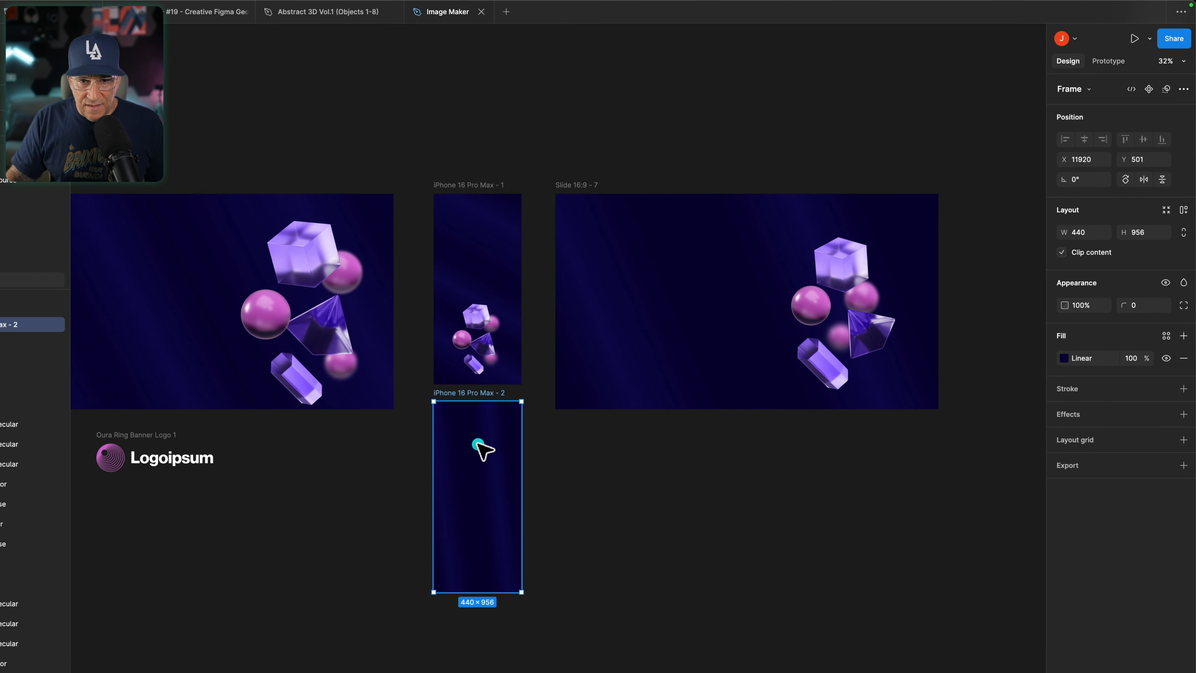
Step: Rotate and stretch the new phone frame's linear gradient beyond both sides so its stripes run as wide diagonals
click(1063, 358)
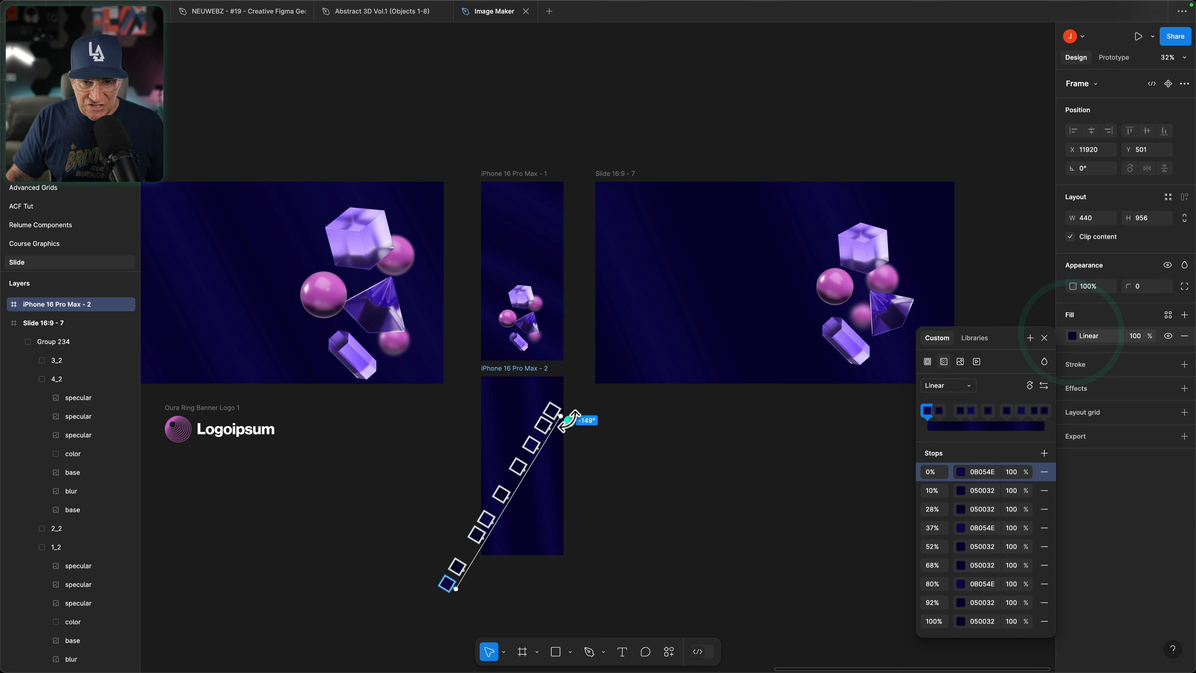
drag(560, 416, 592, 408)
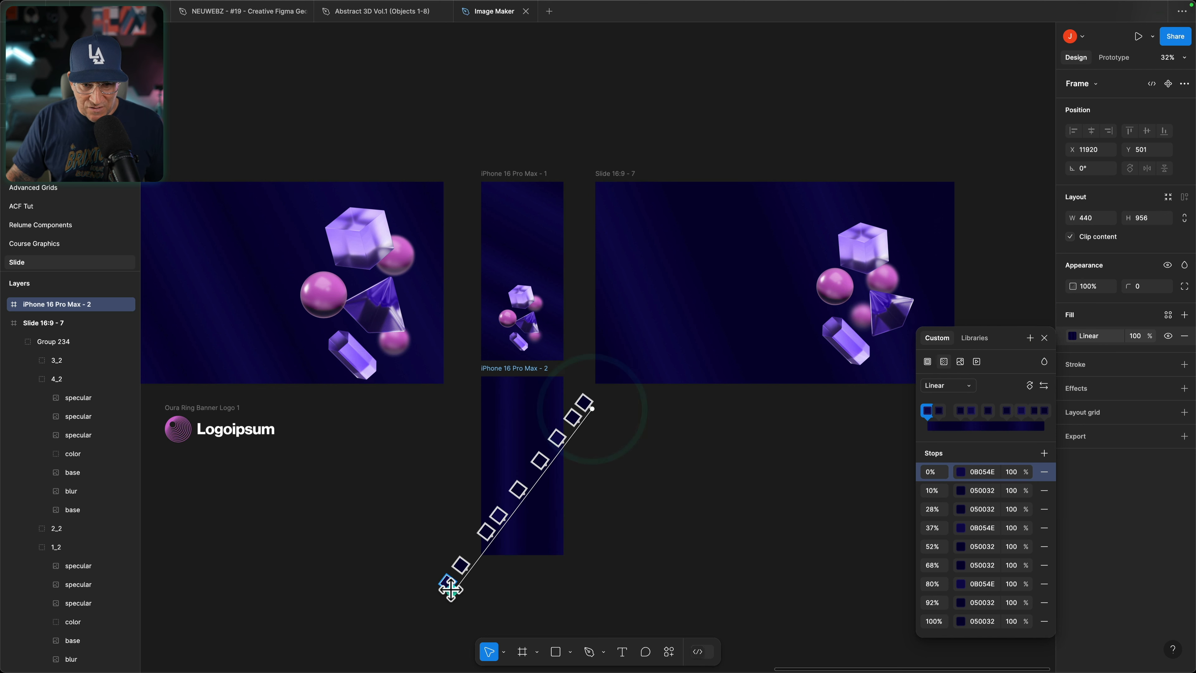
drag(451, 588, 406, 486)
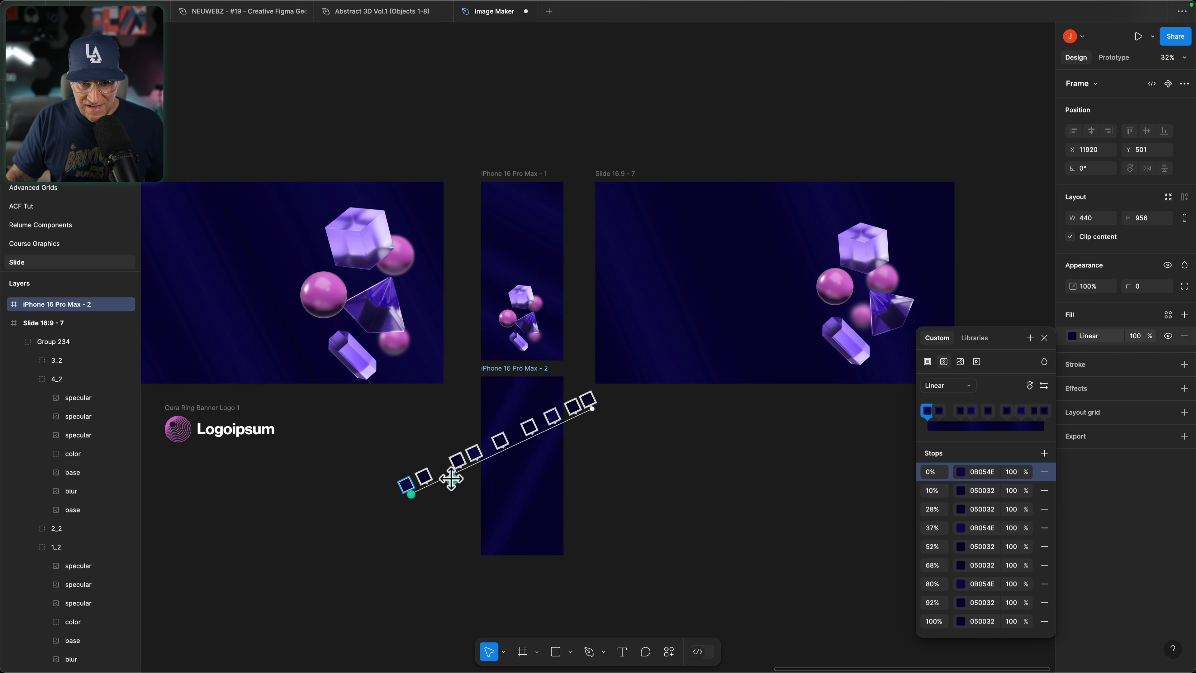
drag(594, 407, 852, 352)
click(617, 503)
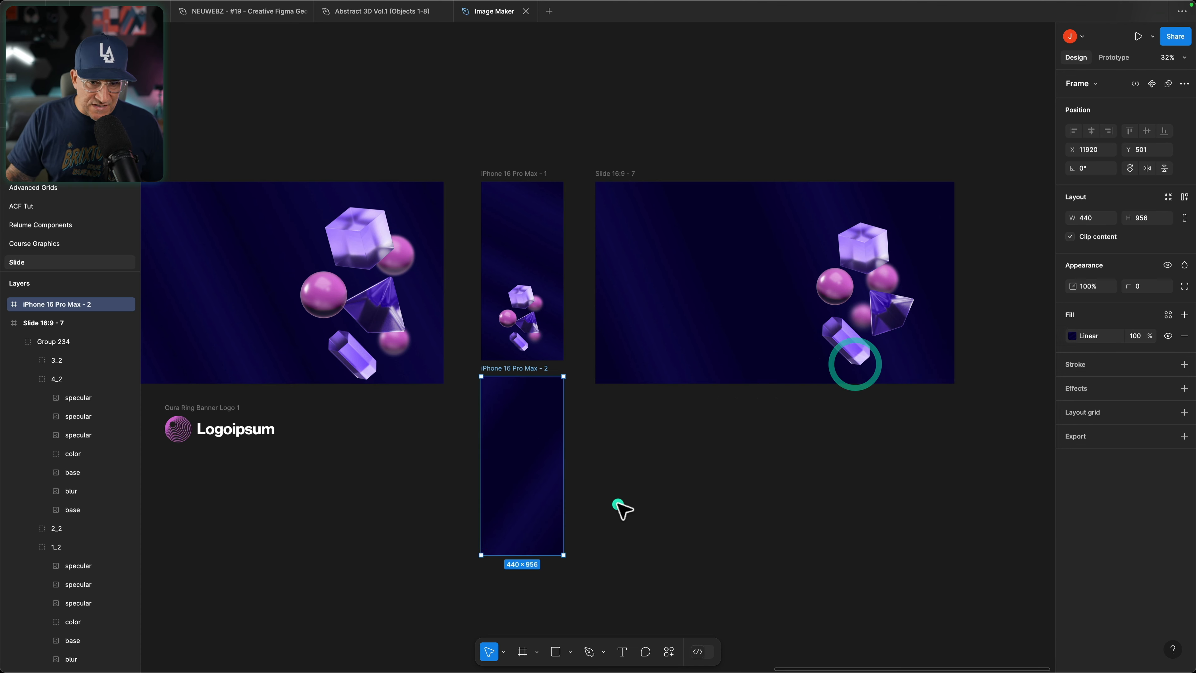
Step: Copy the 3D shapes group from the Slide 16:9 - 6 frame and paste it into the iPhone 16 Pro Max - 2 frame
click(617, 504)
click(663, 514)
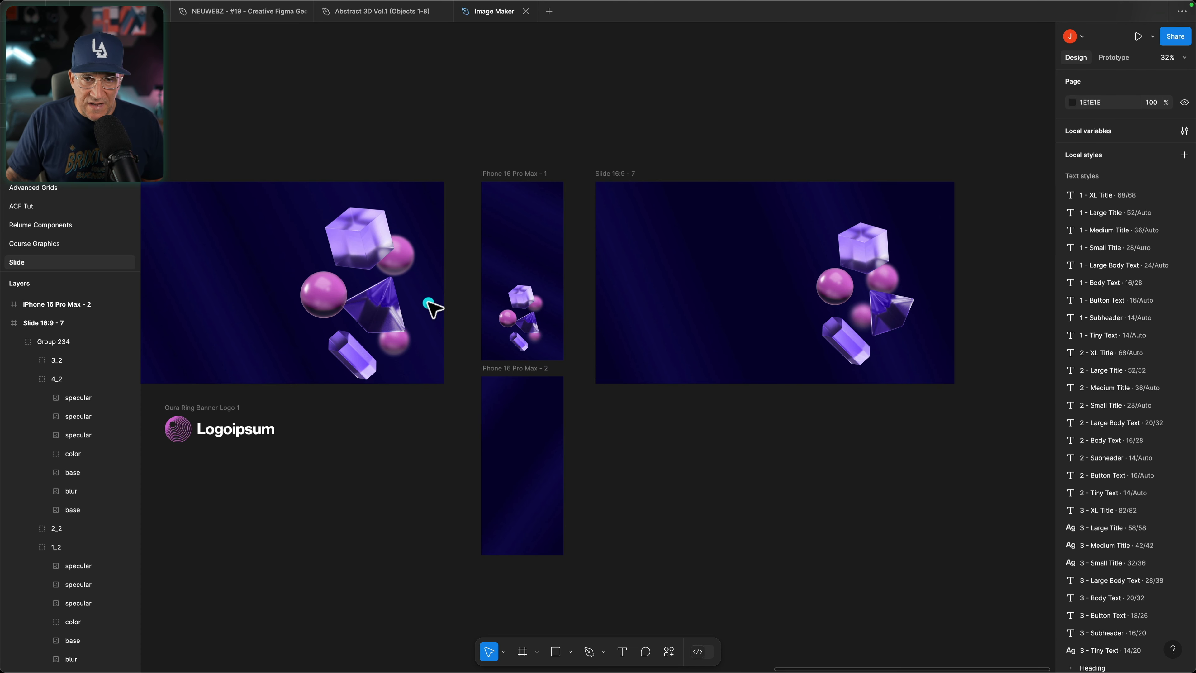
click(365, 263)
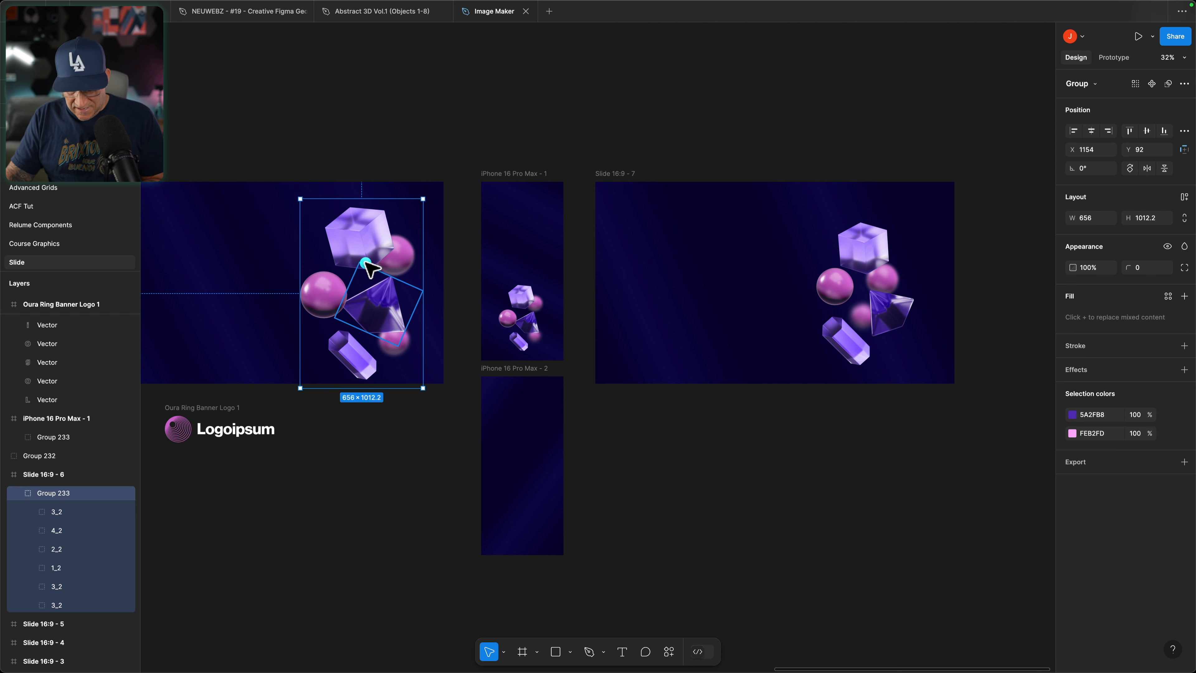
right_click(516, 482)
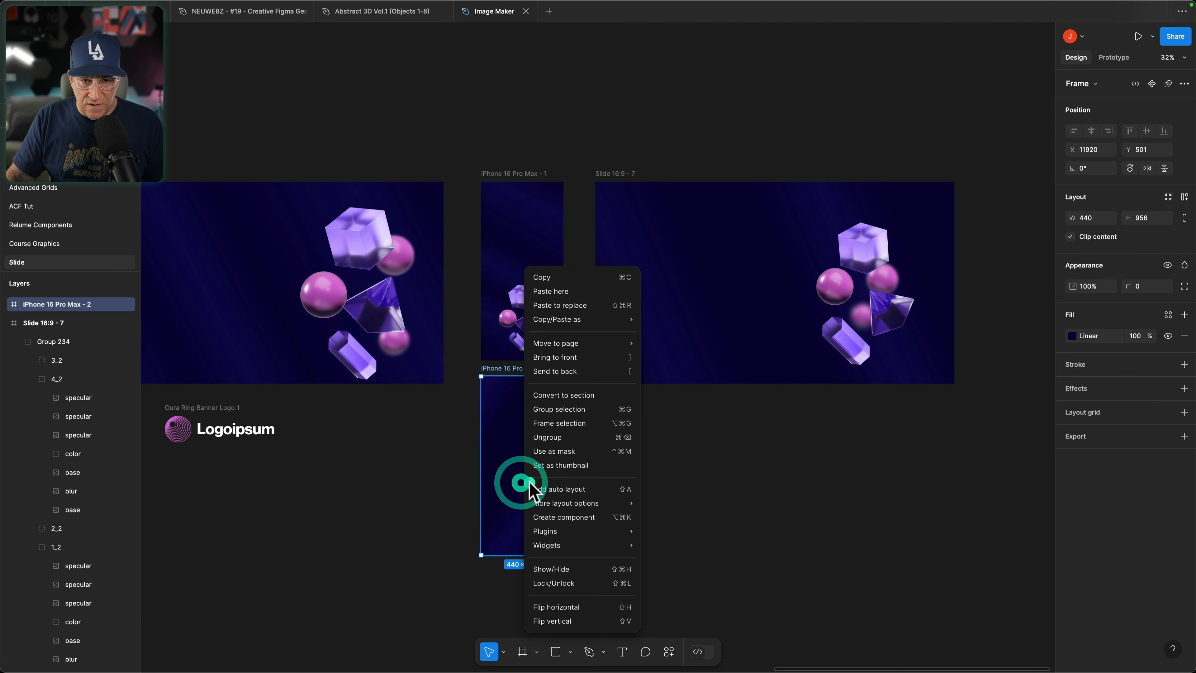
click(556, 306)
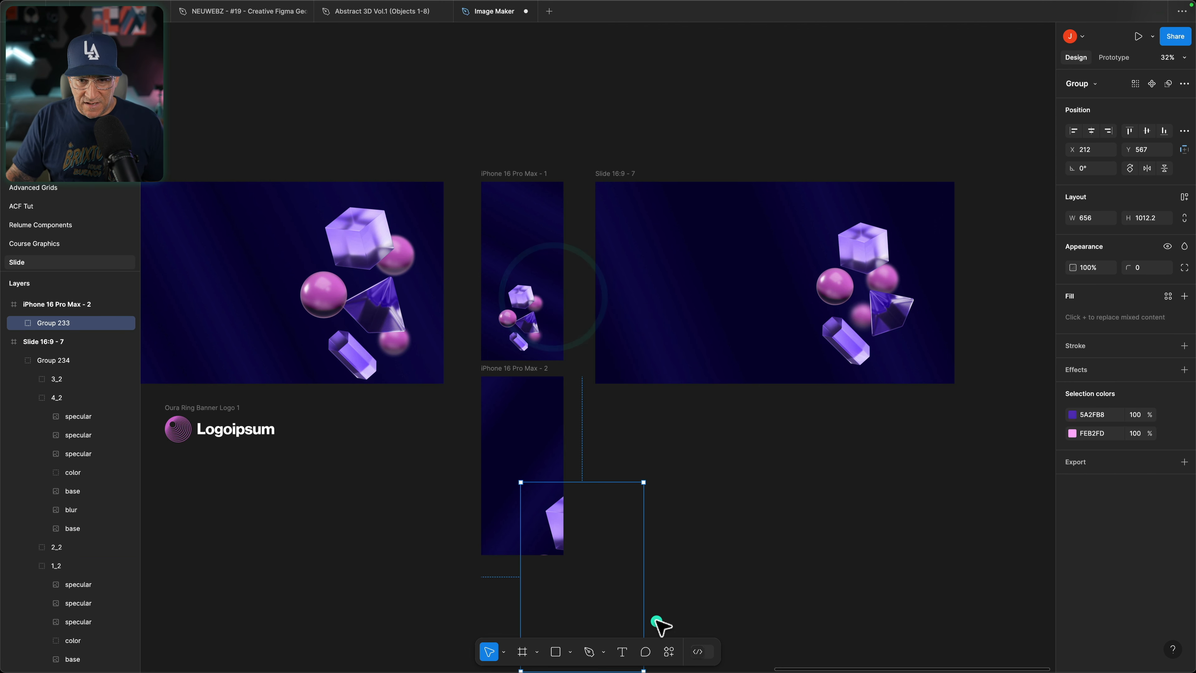
Step: Scale the pasted shapes group down to about 240 × 370 and centre it horizontally in the phone frame's lower half
drag(646, 620, 561, 596)
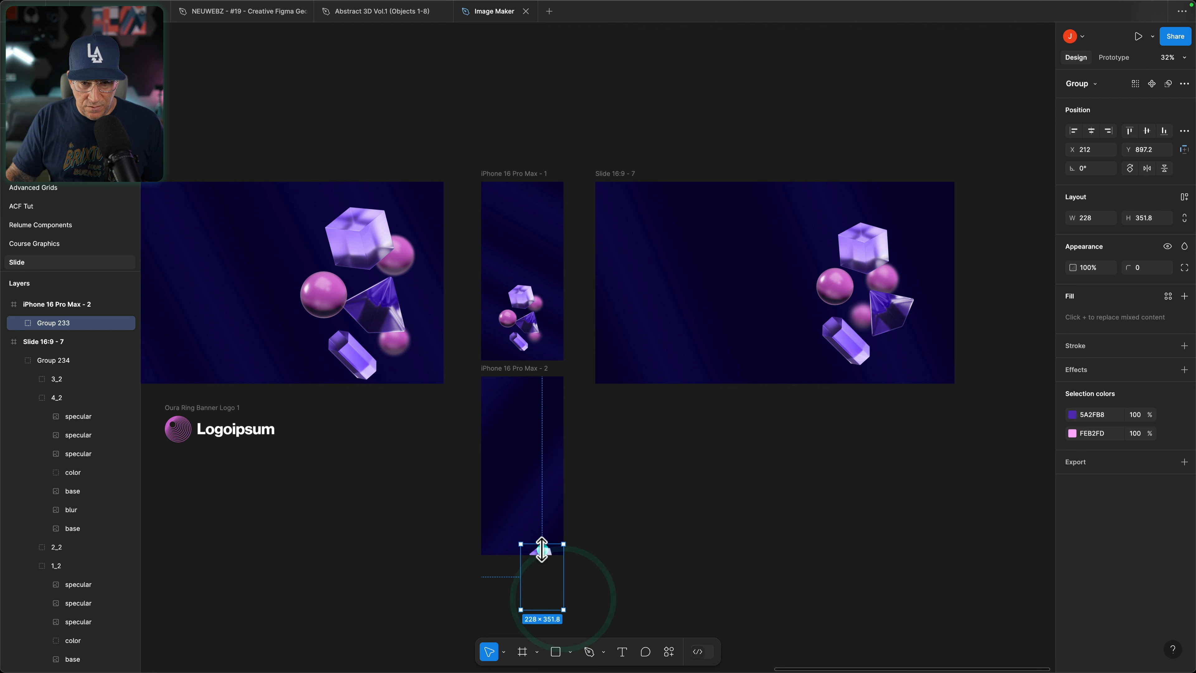
drag(528, 503, 524, 471)
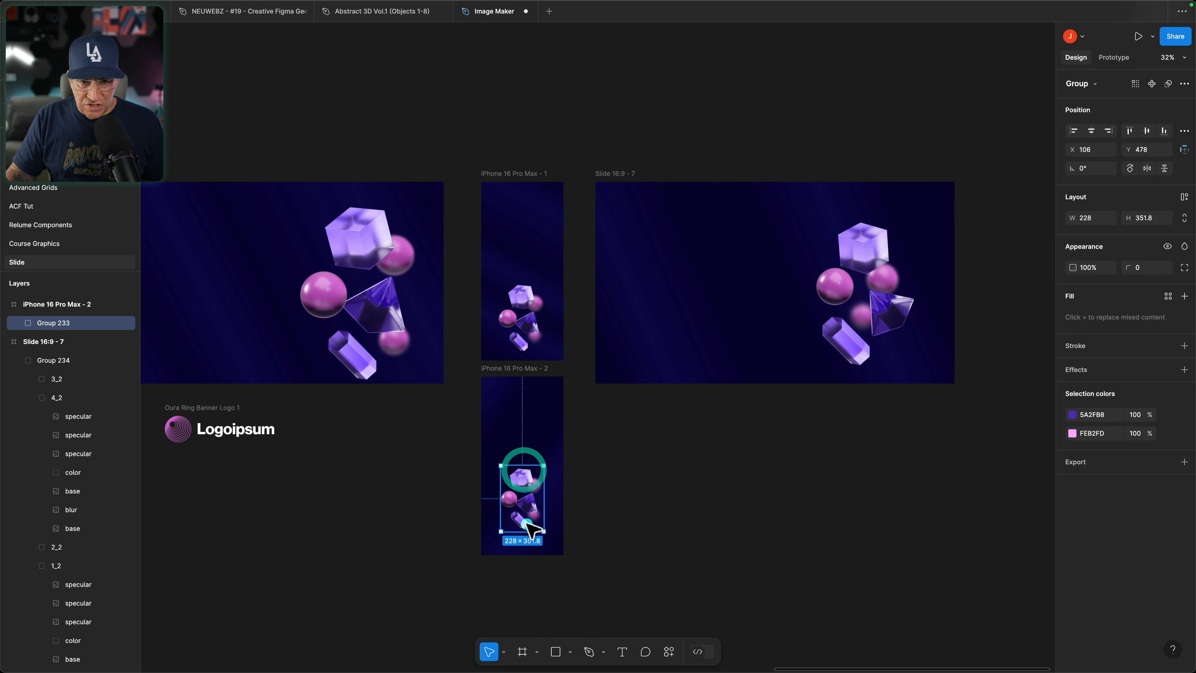
drag(527, 531, 527, 535)
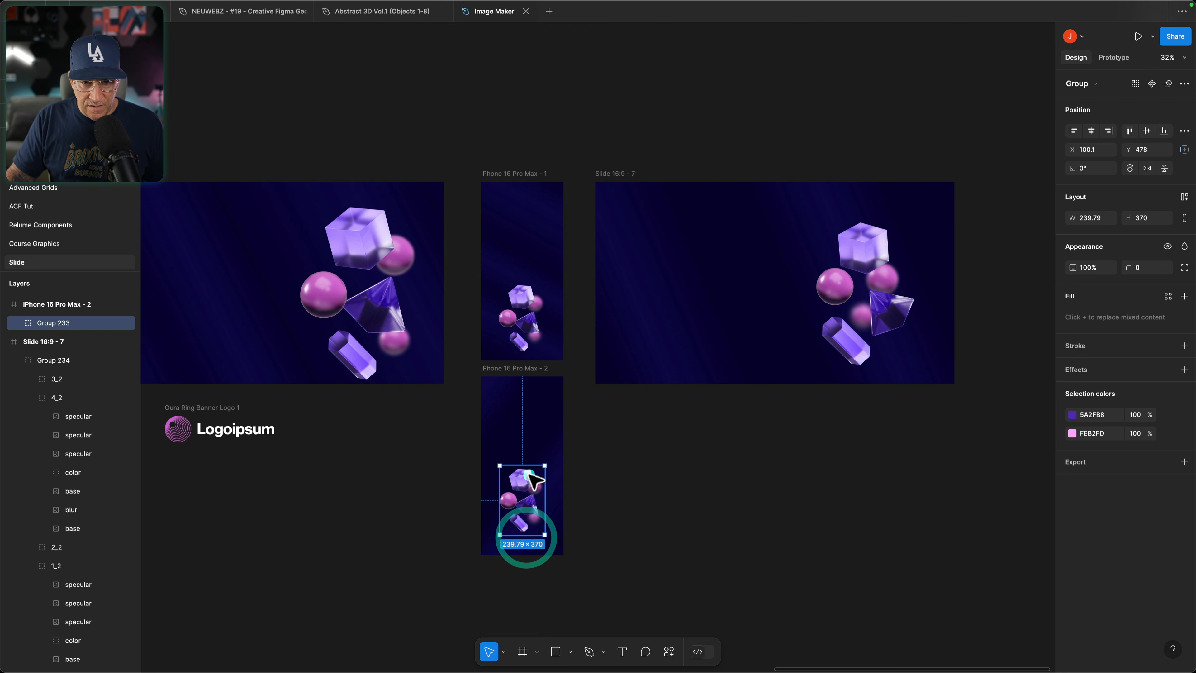
drag(527, 475, 527, 481)
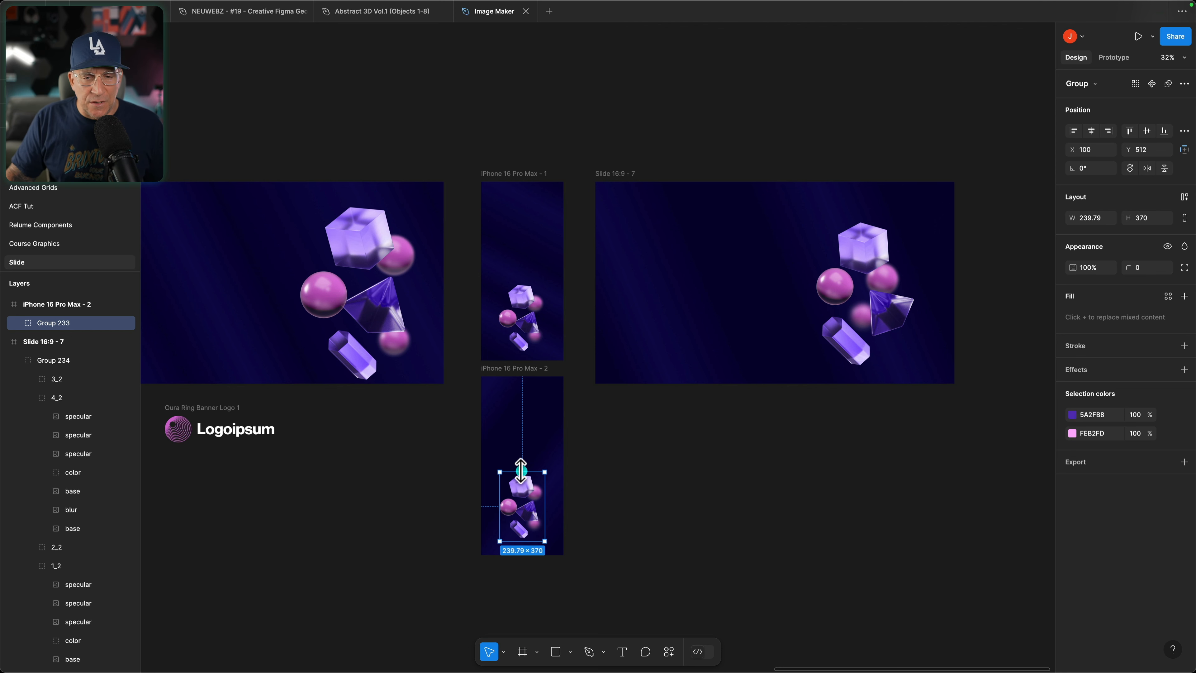
mouse_move(520, 470)
mouse_down()
mouse_move(518, 443)
mouse_move(522, 473)
mouse_up()
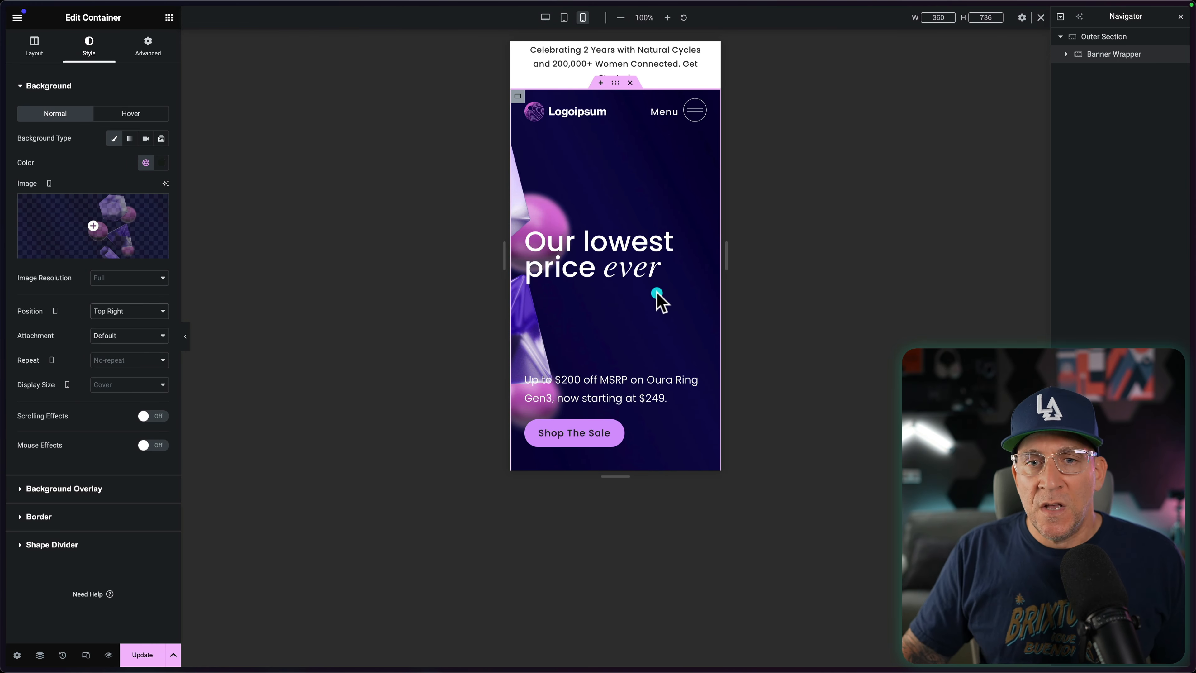
Step: Switch to Elementor and set the Banner Wrapper's mobile background image to iPhone-16-Pro-Max-1.jpg with position Top Center
right_click(590, 167)
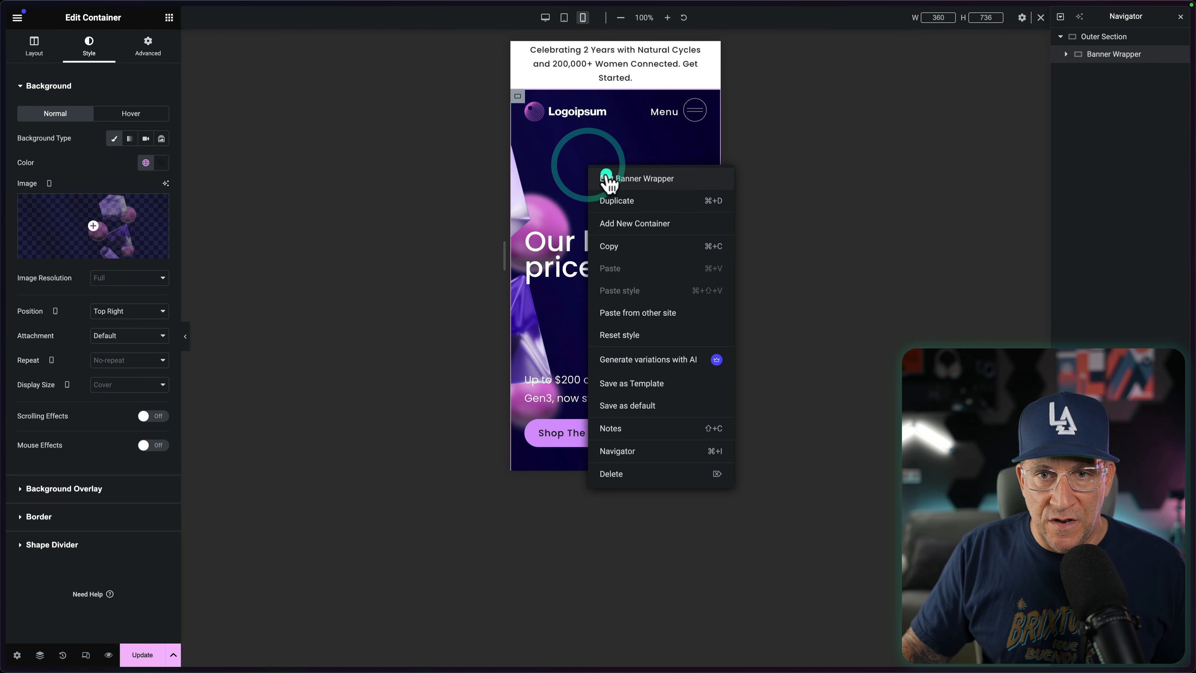
click(1108, 53)
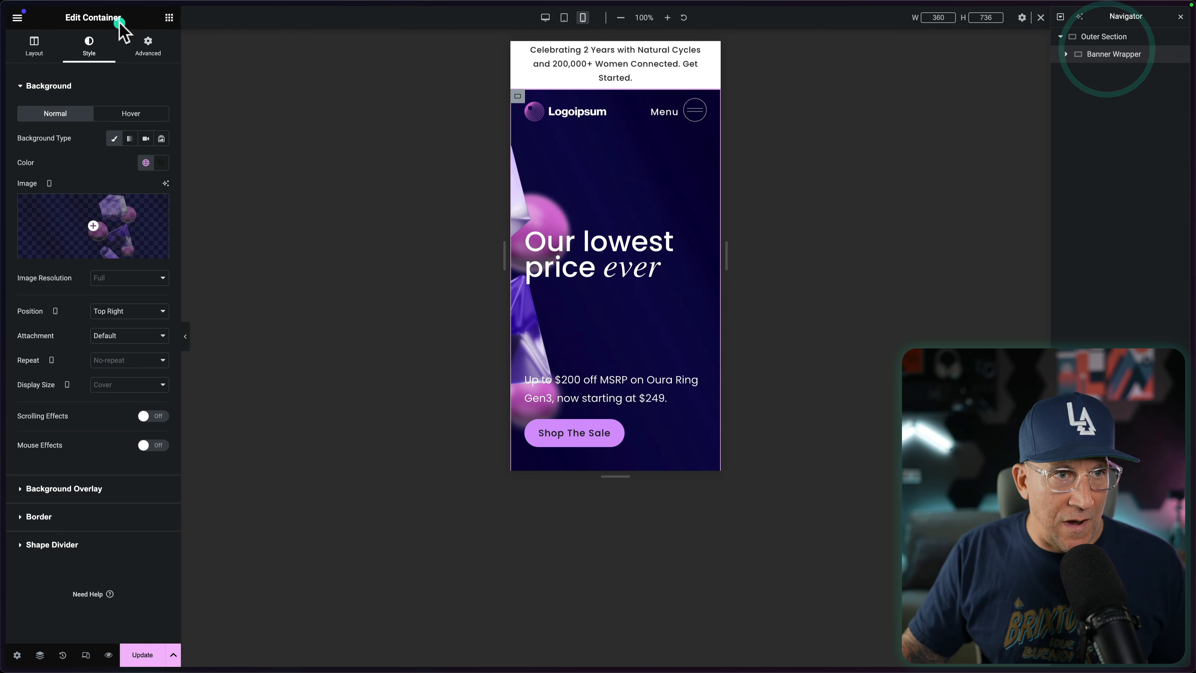
click(119, 219)
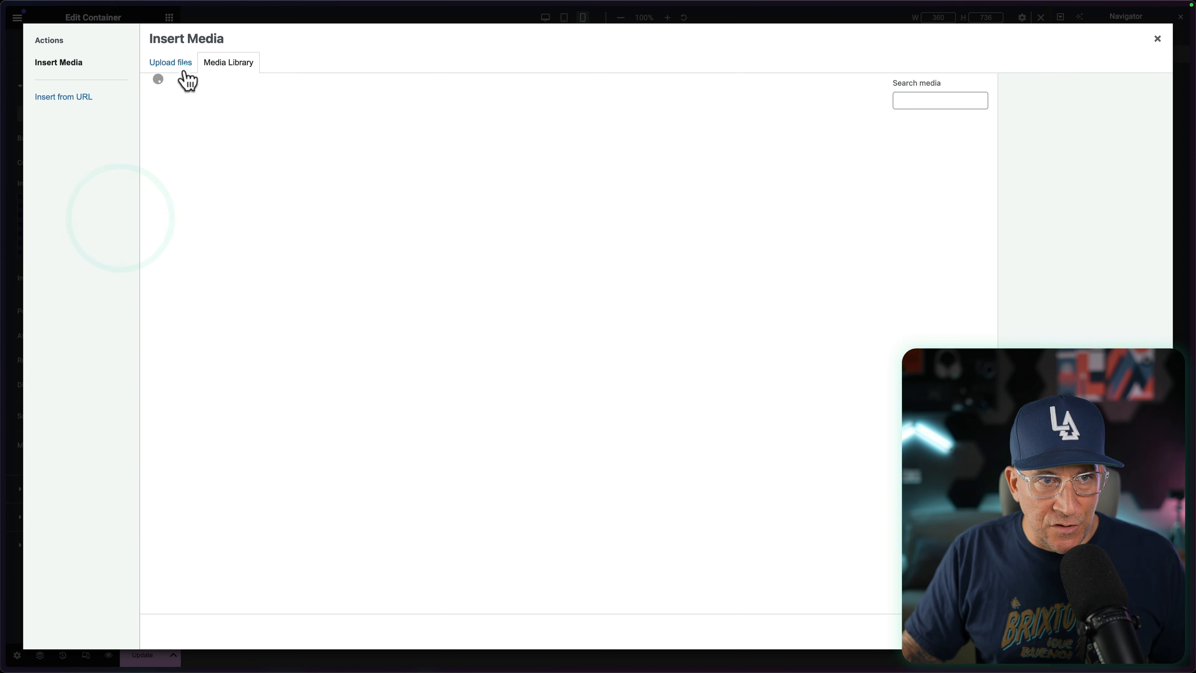
click(277, 174)
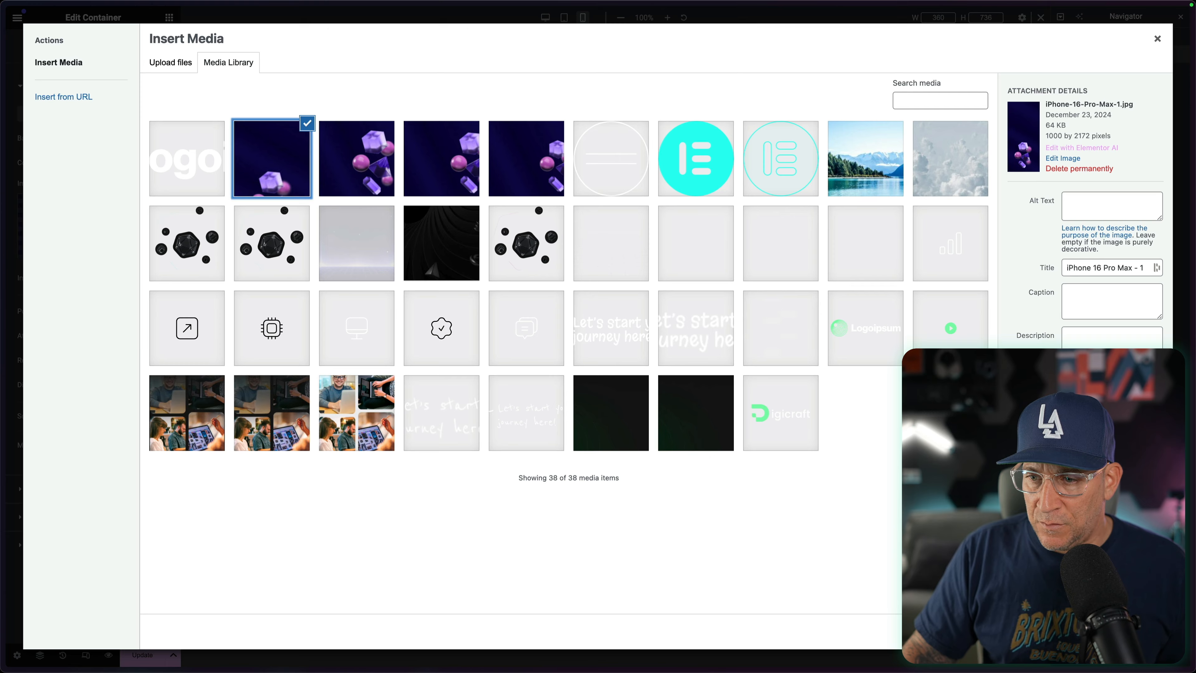
click(1147, 631)
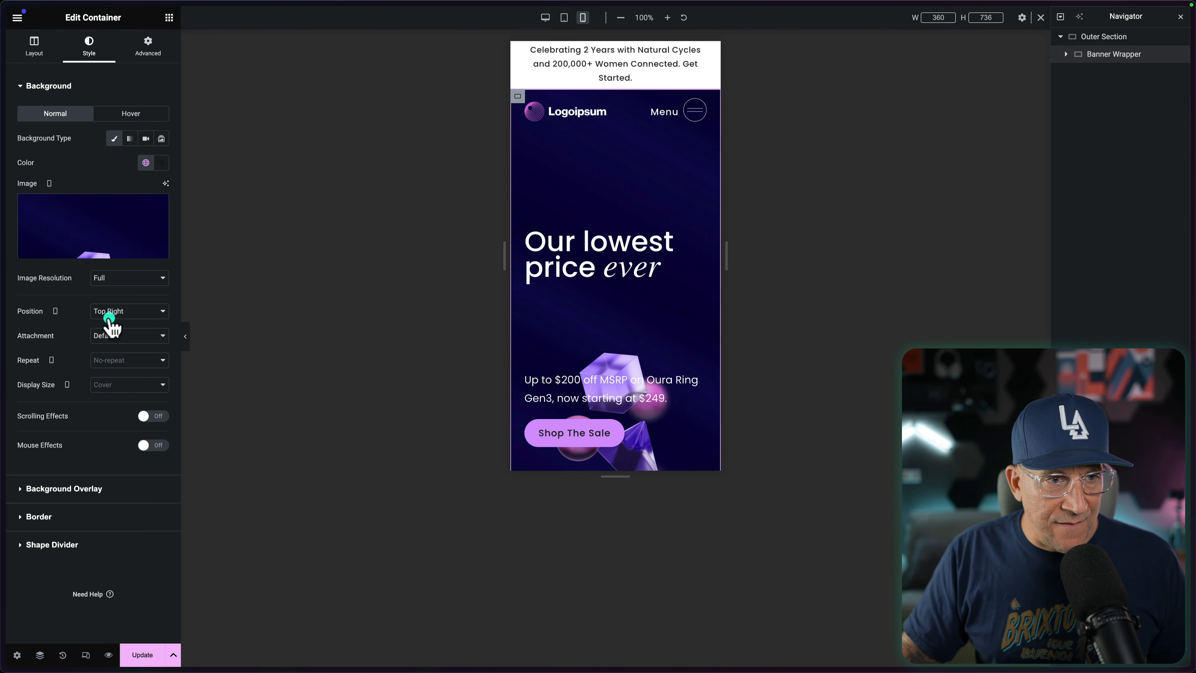
click(109, 318)
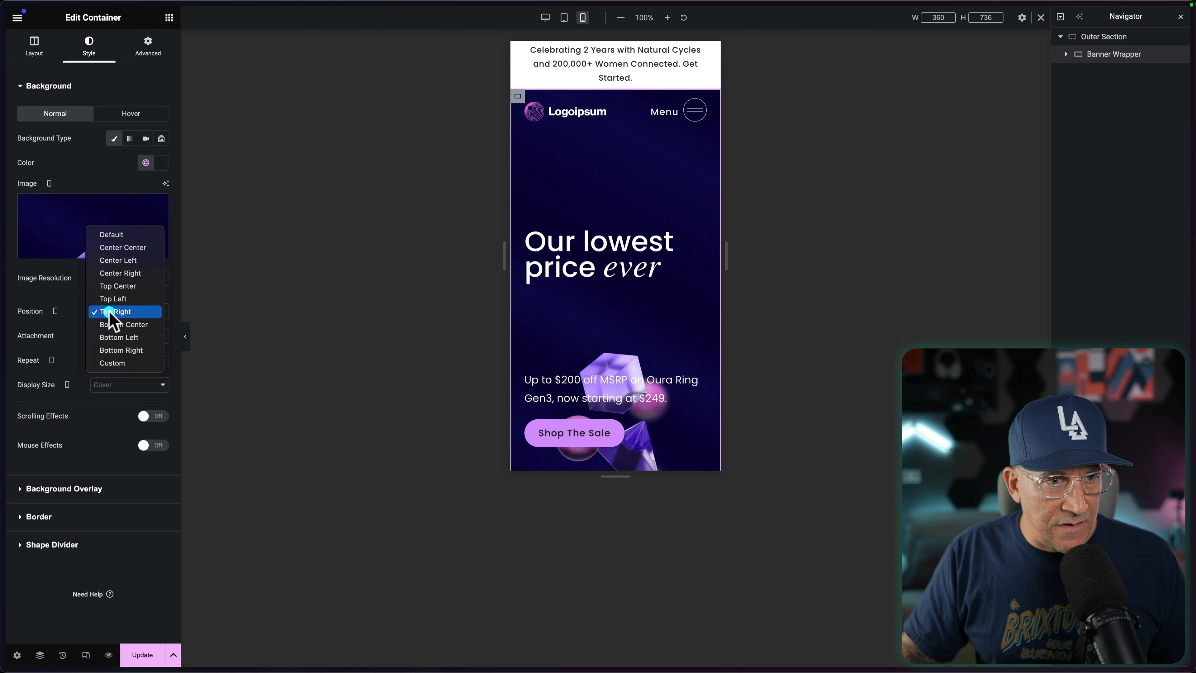
click(115, 286)
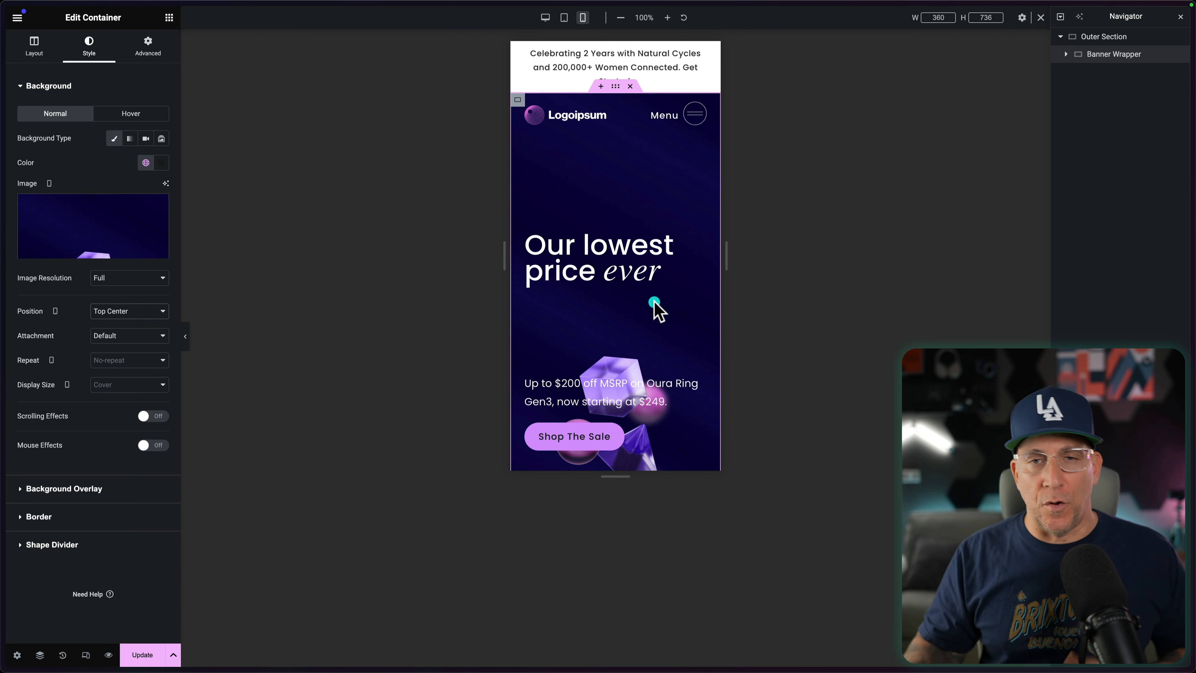
Step: Set the Banner Wrapper's mobile Justify Content to Start and its minimum height to 100 vh
click(38, 46)
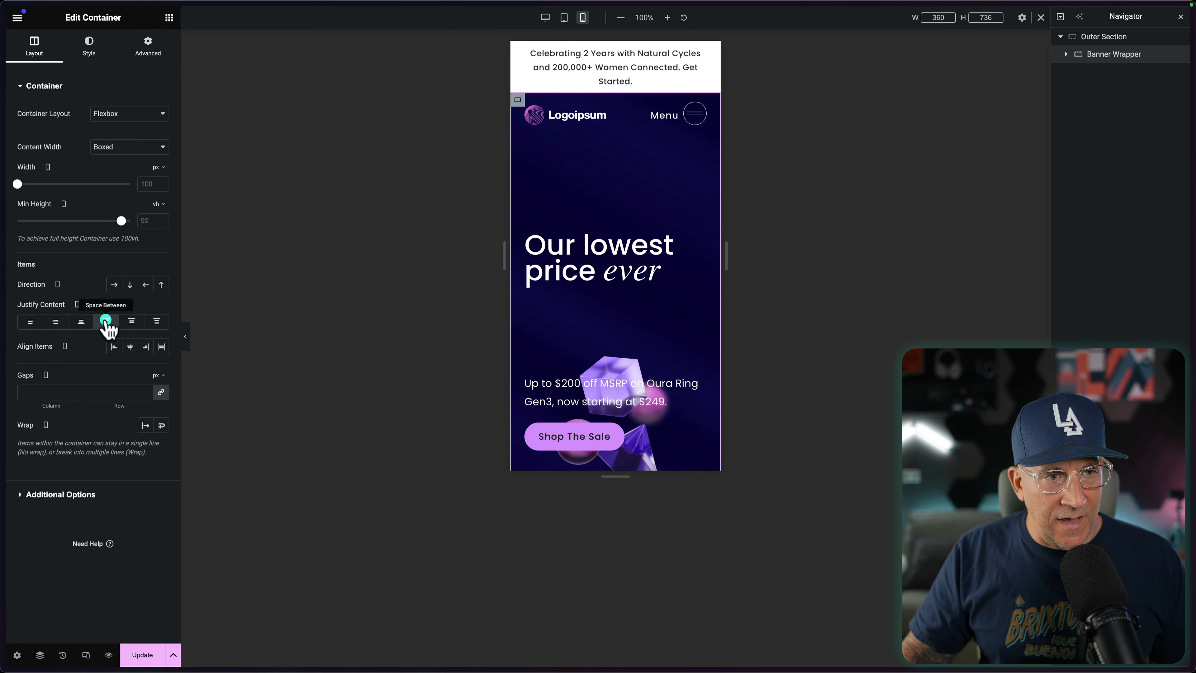
click(32, 323)
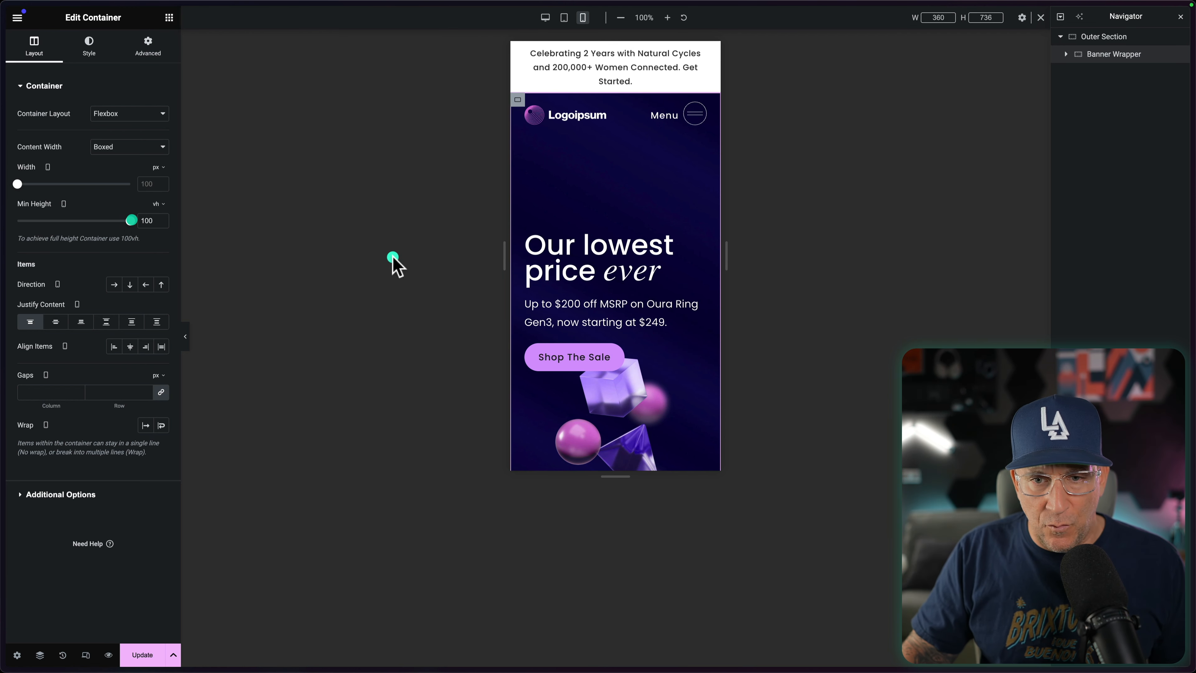
scroll(575, 298, down, 5)
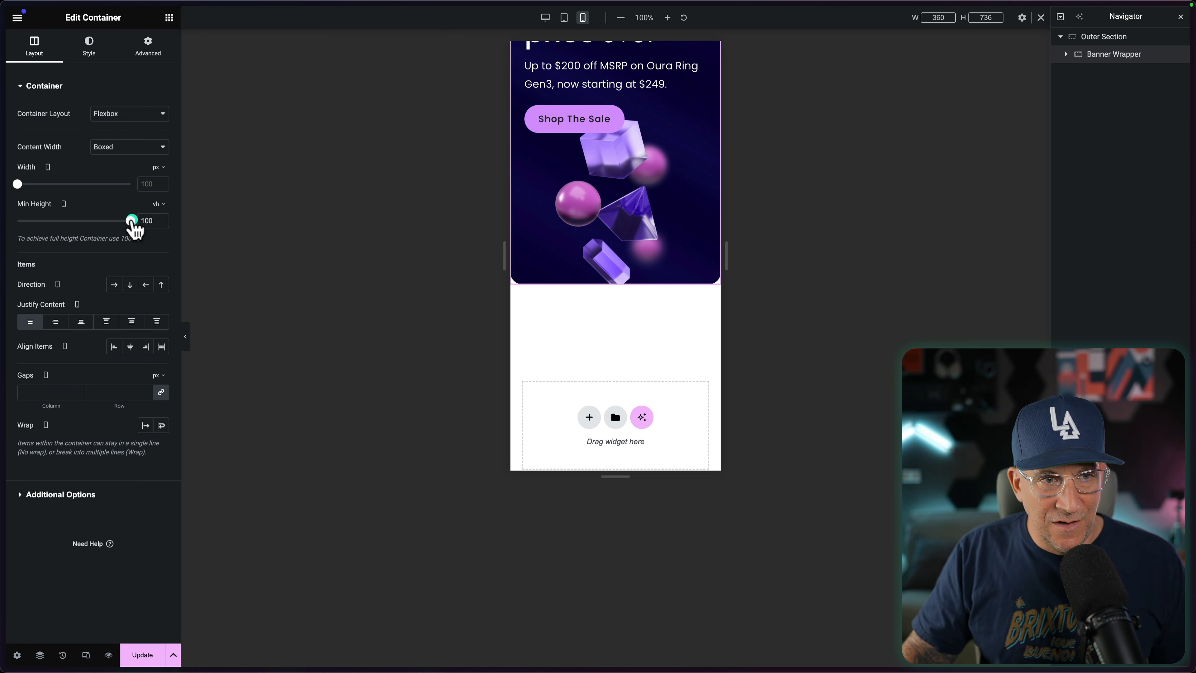
drag(131, 221, 273, 210)
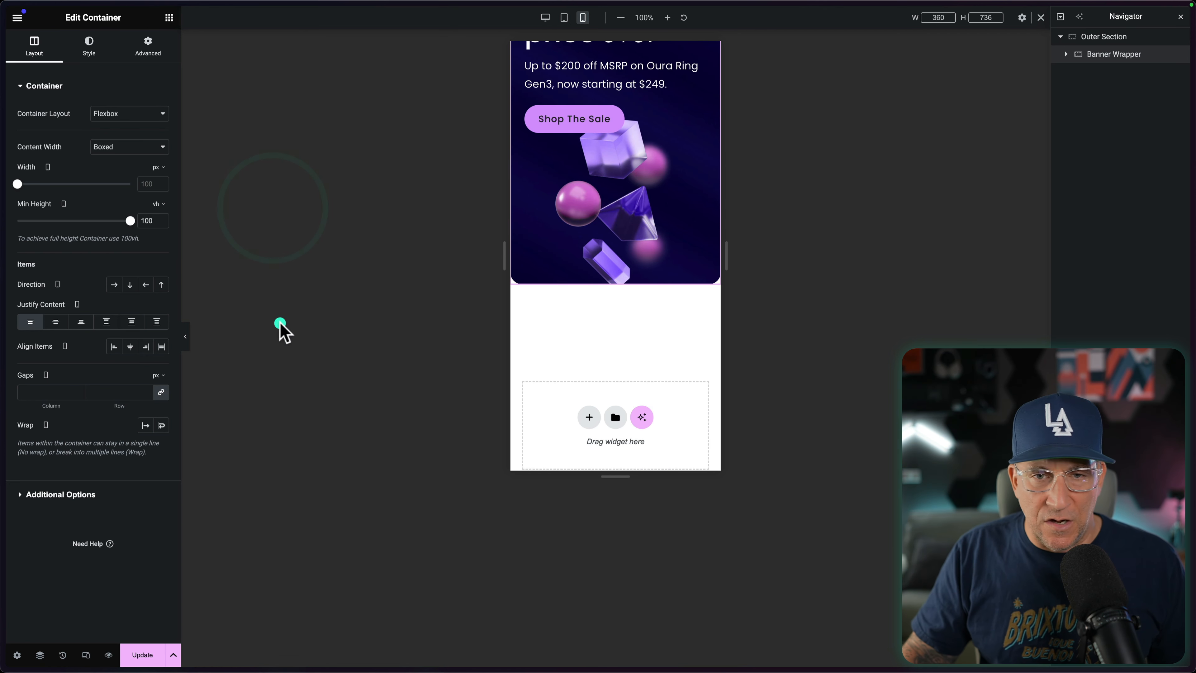
scroll(595, 318, up, 5)
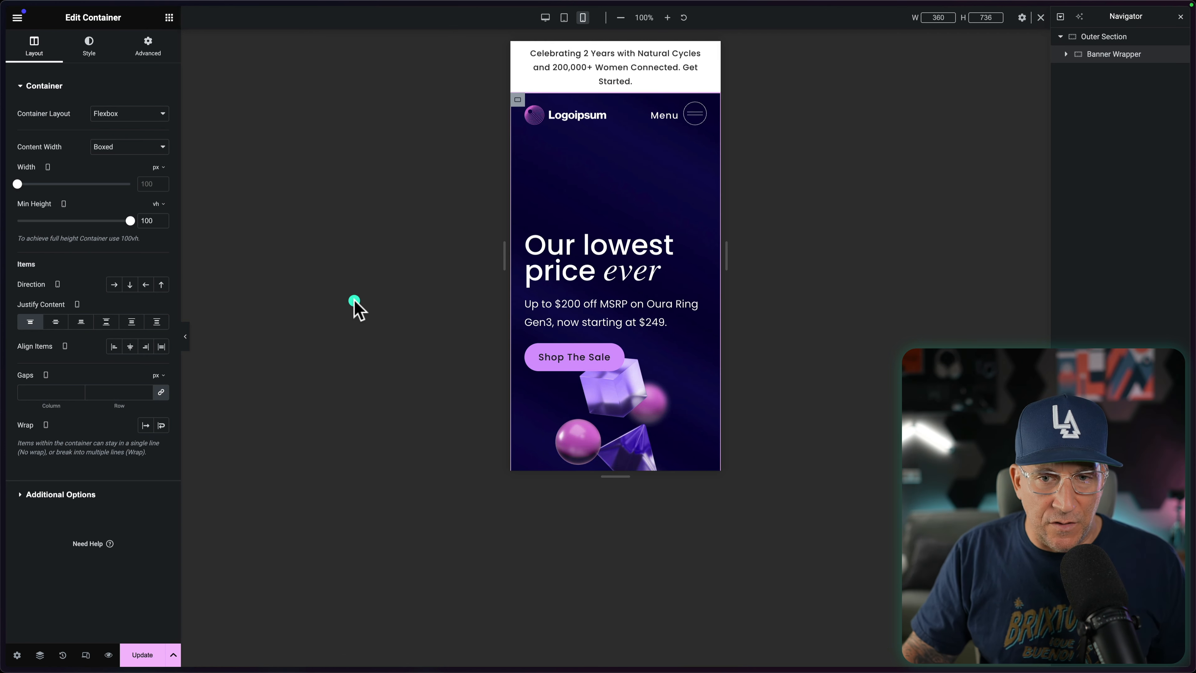
Step: Unlink the Banner Wrapper's mobile padding values and set the left and right padding to 1.5 rem
click(147, 54)
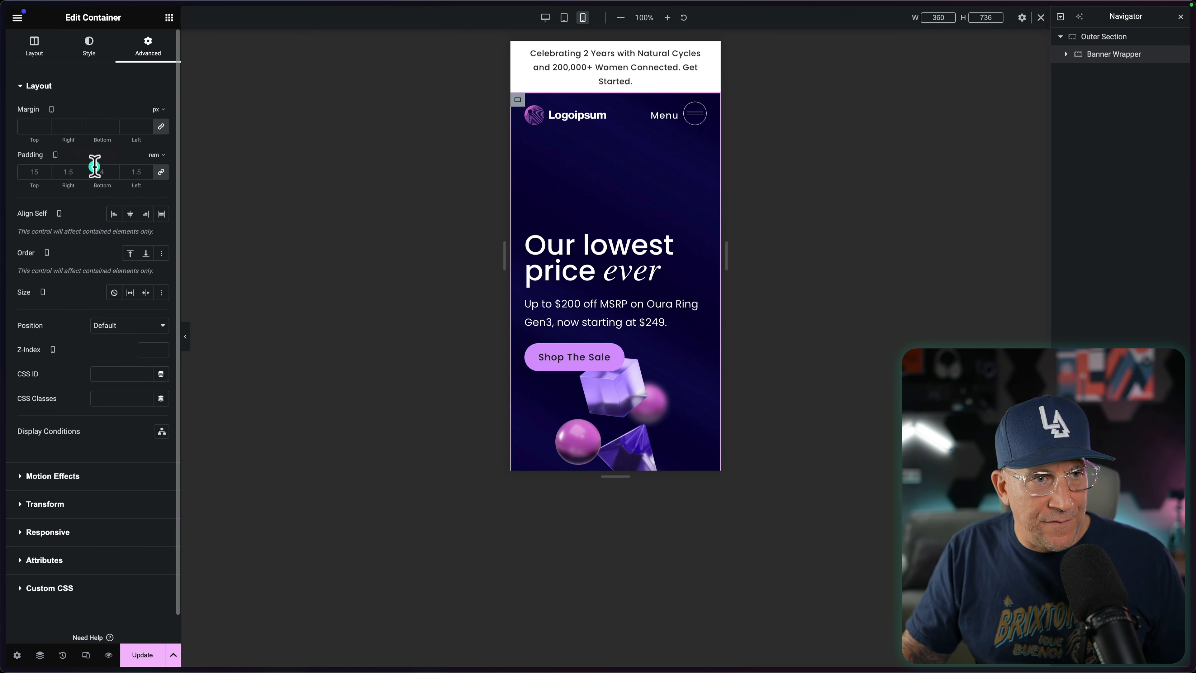
click(162, 175)
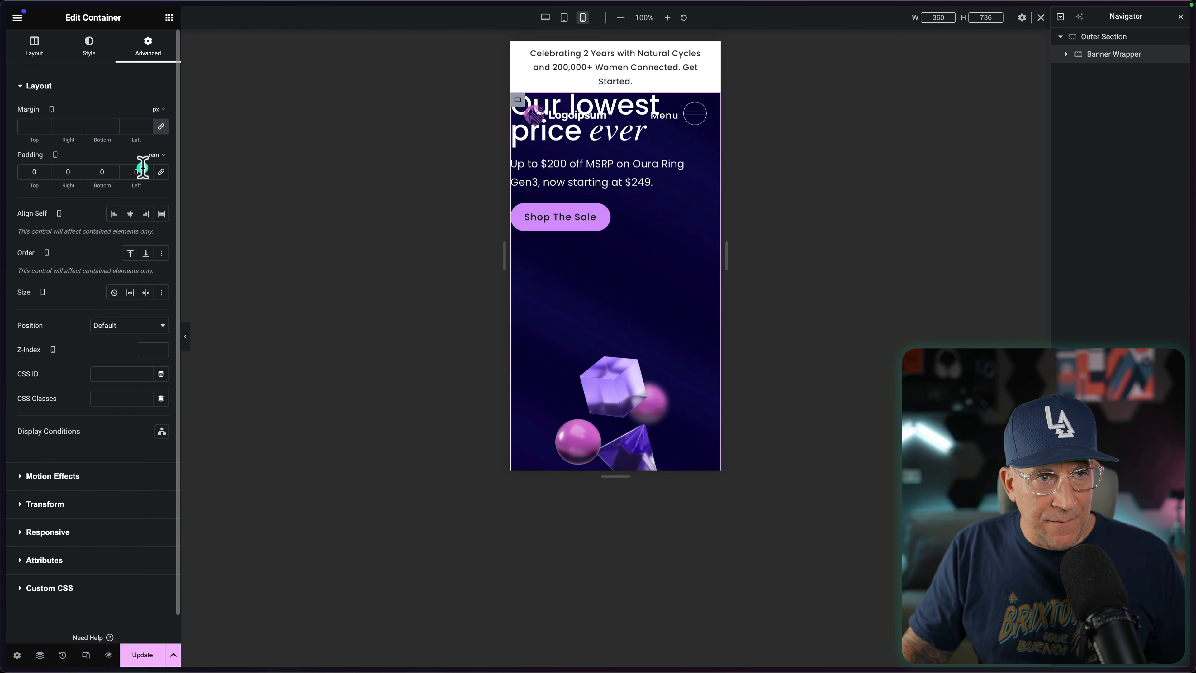
text(1.5)
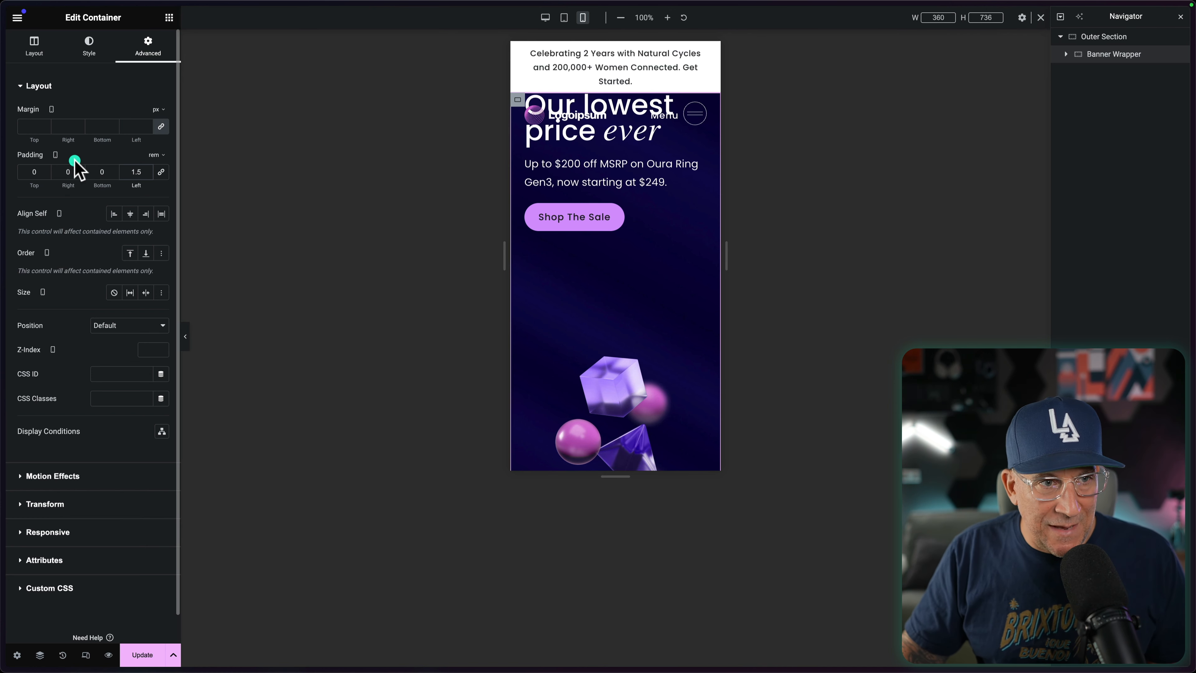
text(1.5)
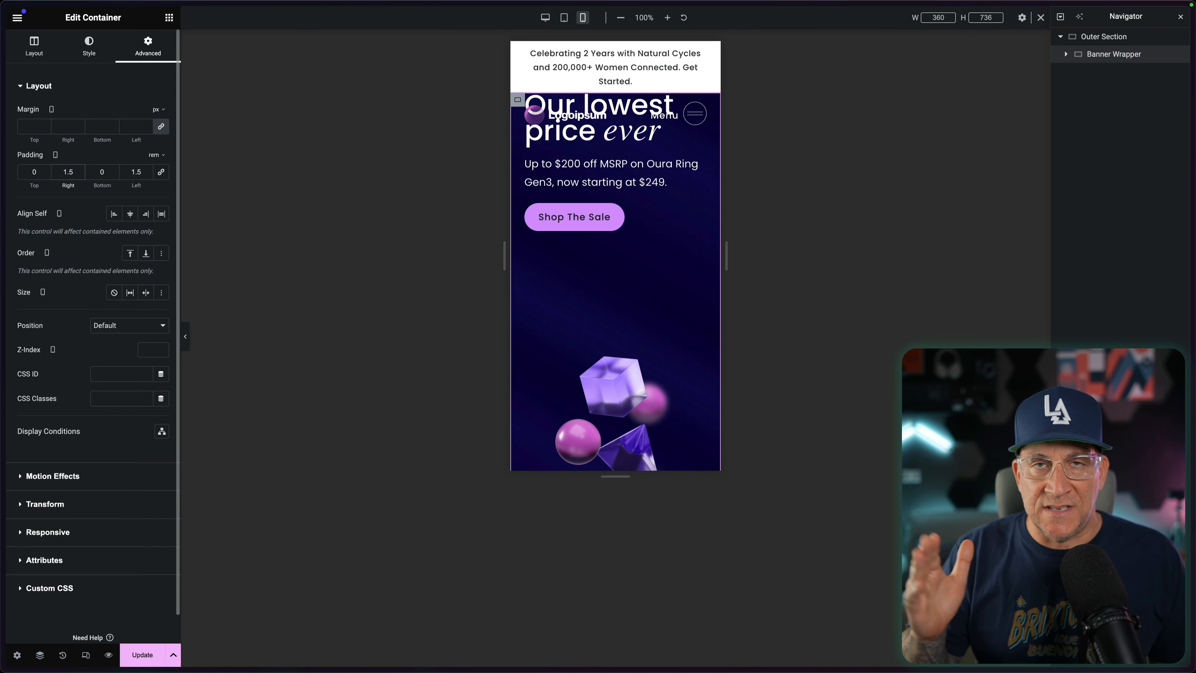
Step: Set the Banner Wrapper's mobile top padding to 10 rem
click(42, 171)
text(6)
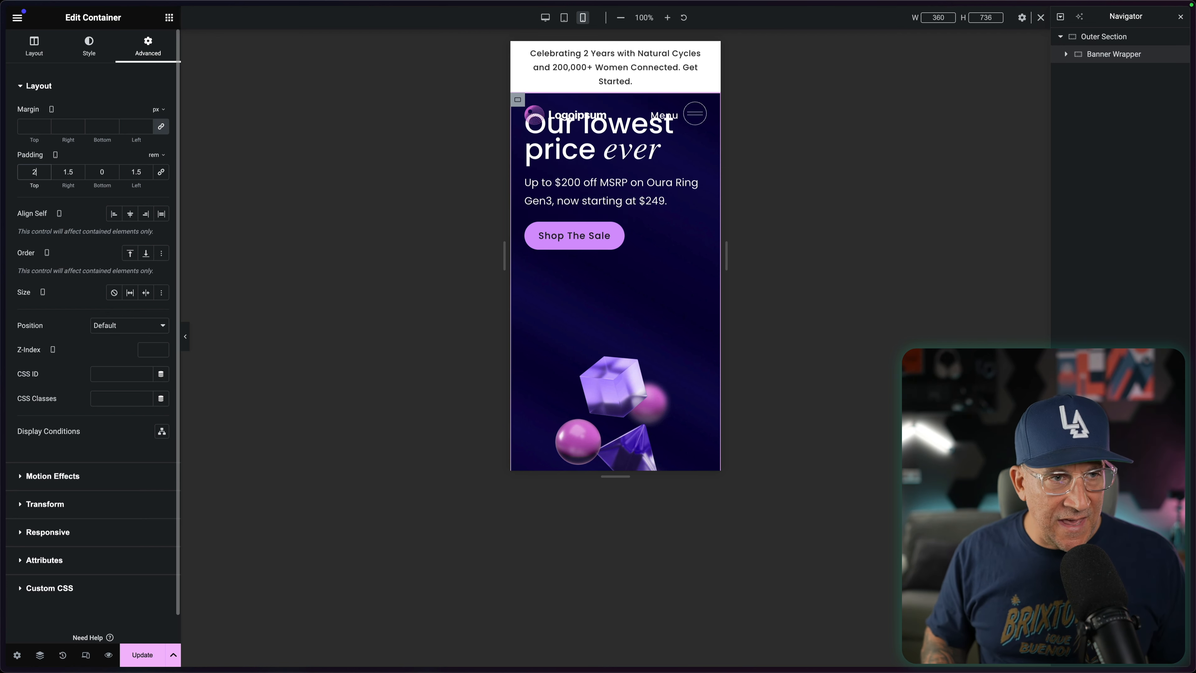
key(Up)
key(Up)
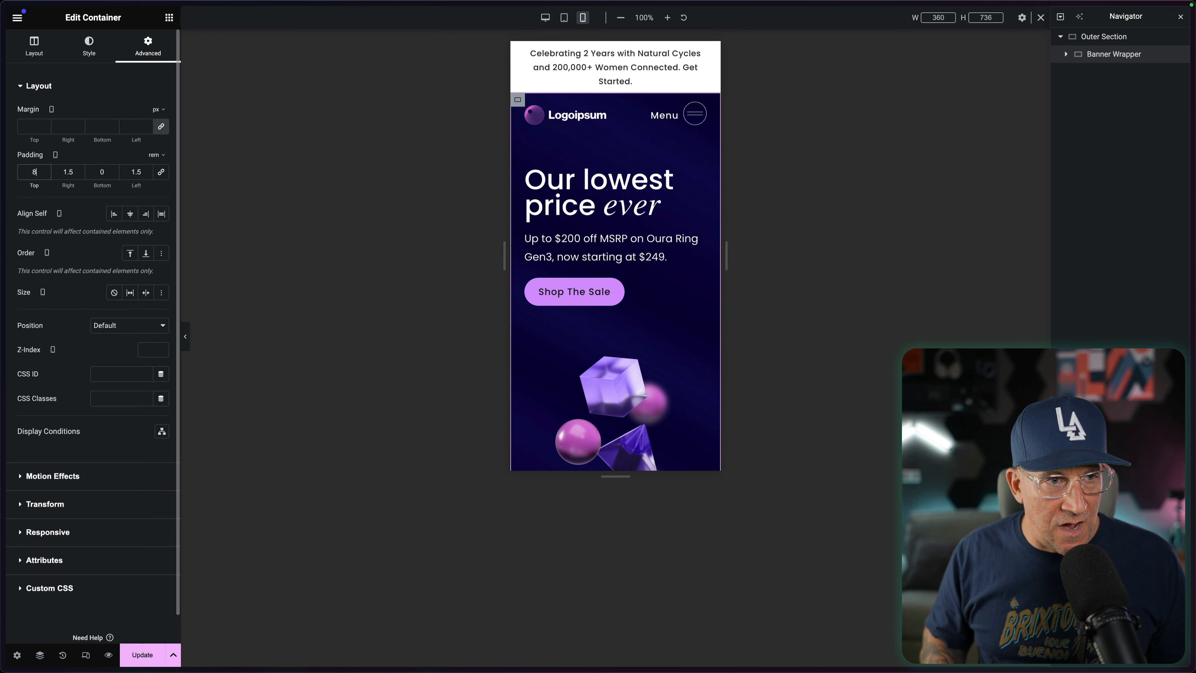
key(Up)
key(Up)
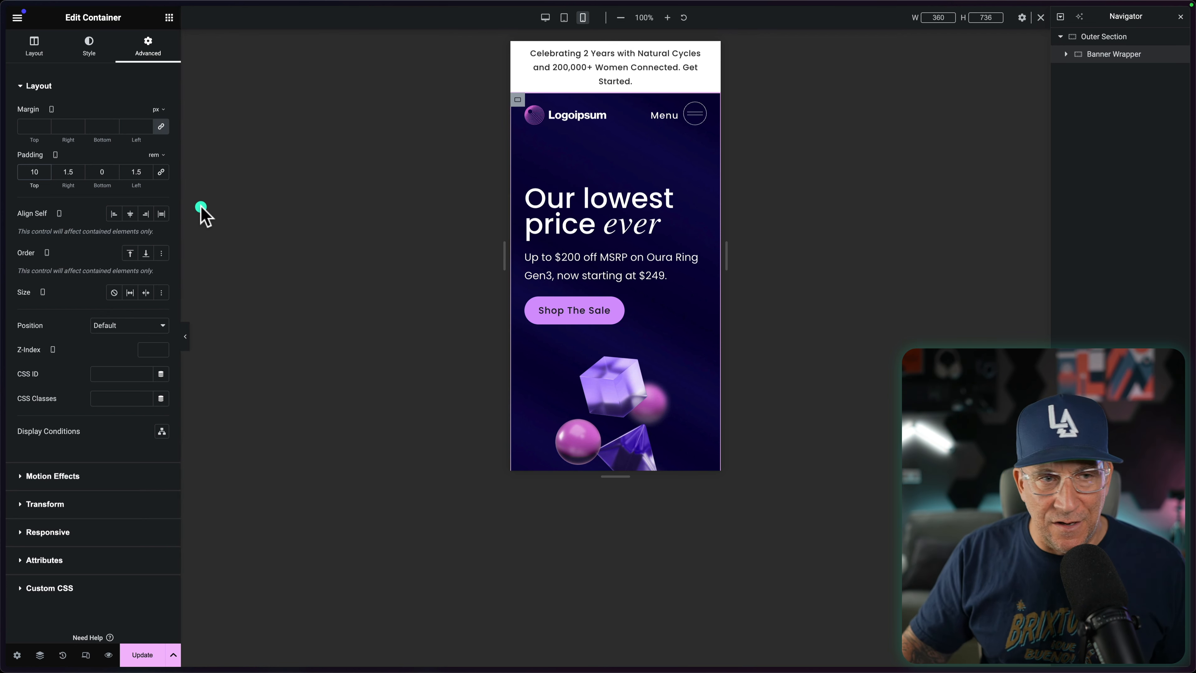
Step: Unlink the "Our lowest price ever" heading's mobile padding values and set its bottom padding to 20 px
scroll(546, 316, down, 2)
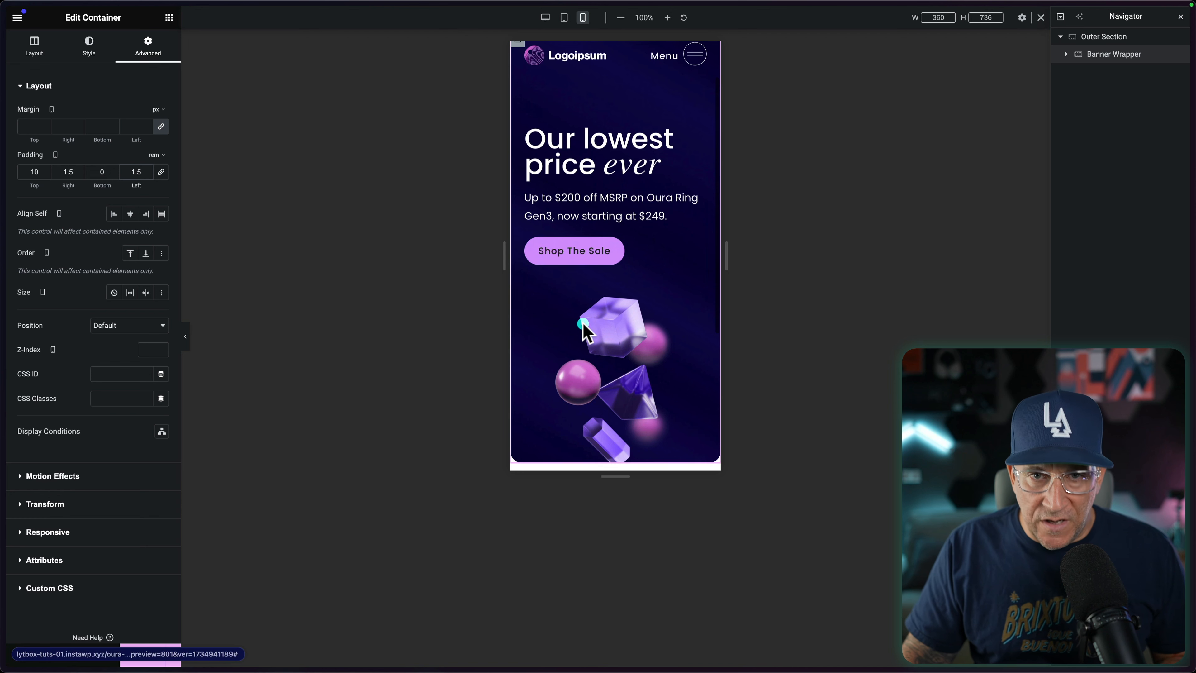
scroll(631, 386, down, 1)
scroll(631, 387, down, 2)
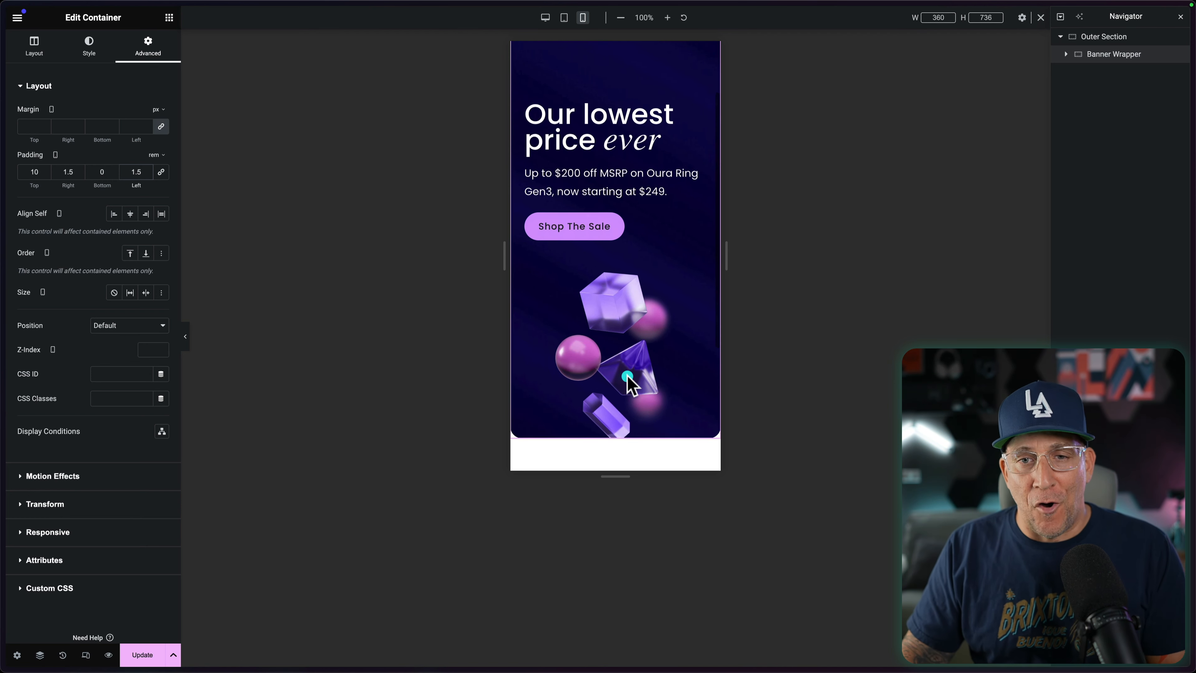
scroll(594, 301, up, 4)
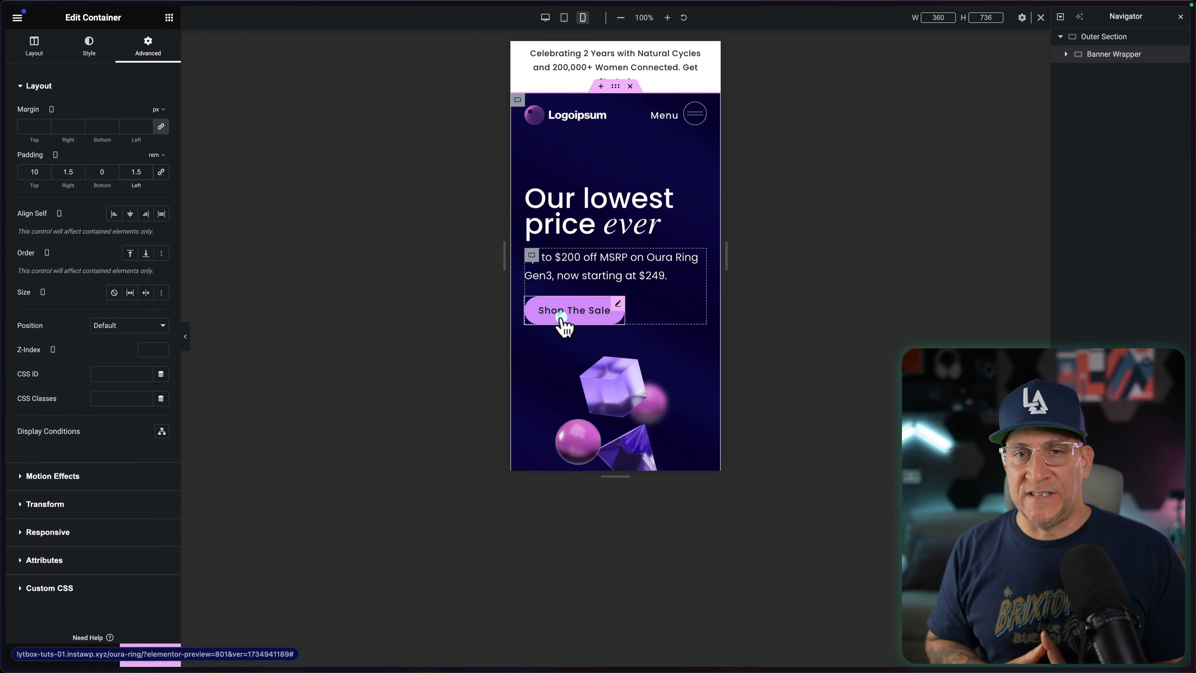
click(607, 208)
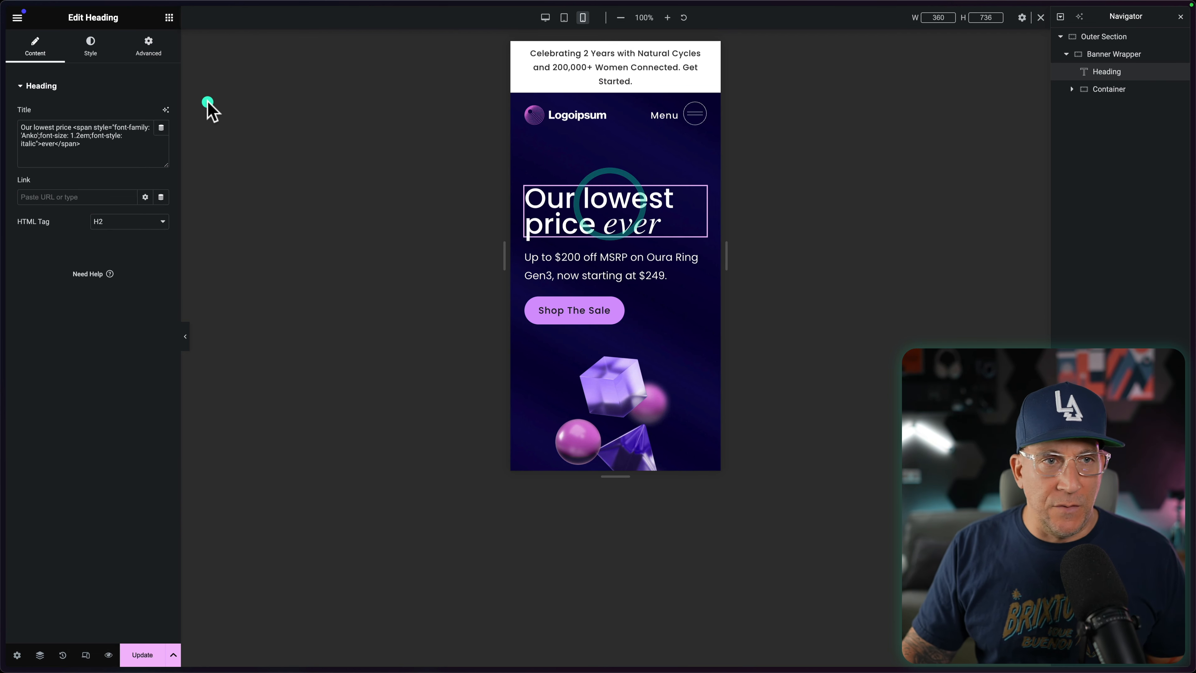
click(148, 45)
click(161, 172)
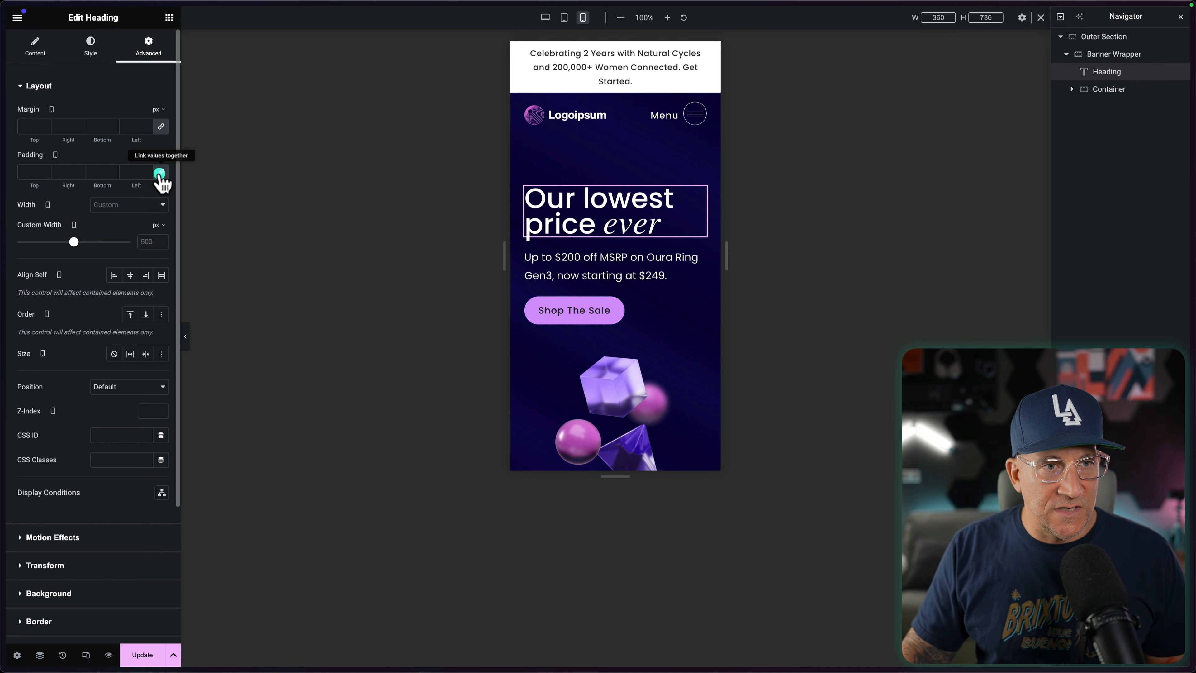
click(107, 171)
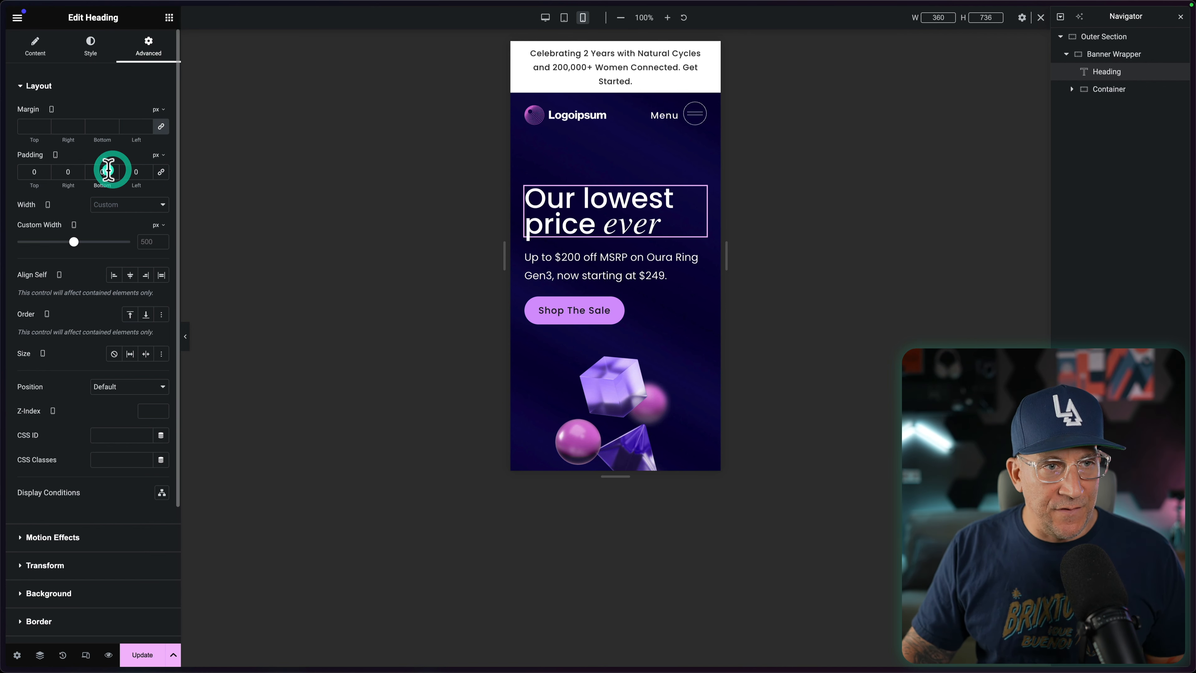
text(20)
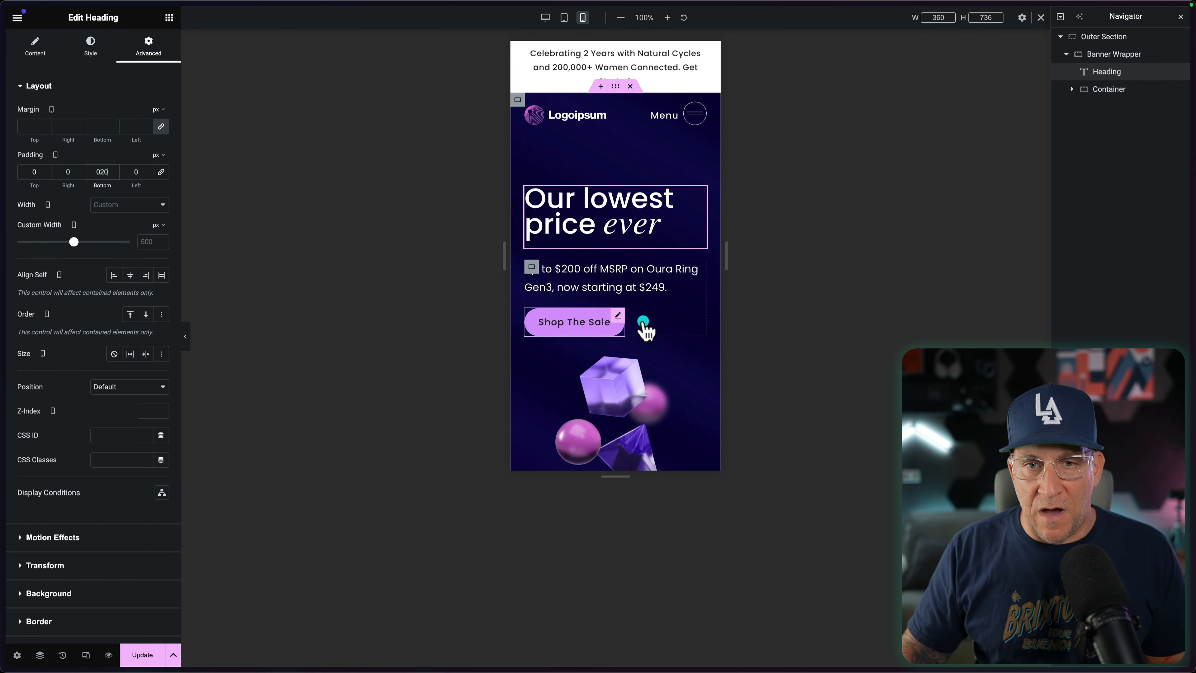
Step: Switch the preview to desktop view and compare the hero's proportions with the original Oura homepage
click(671, 332)
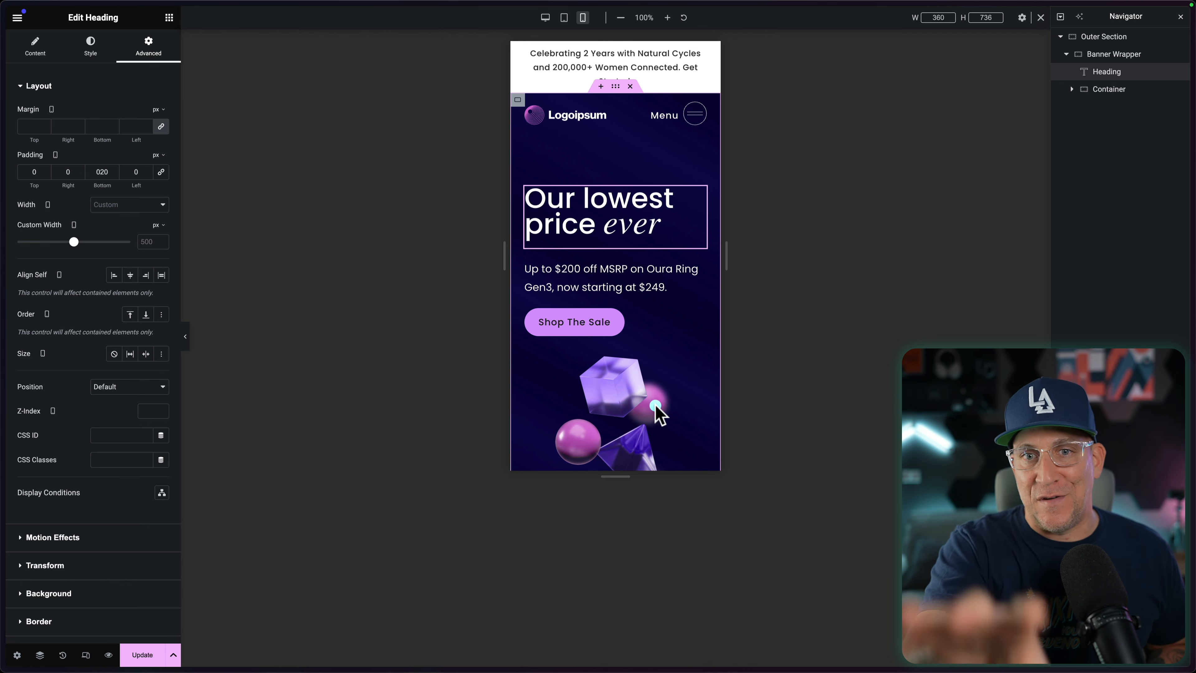
click(545, 18)
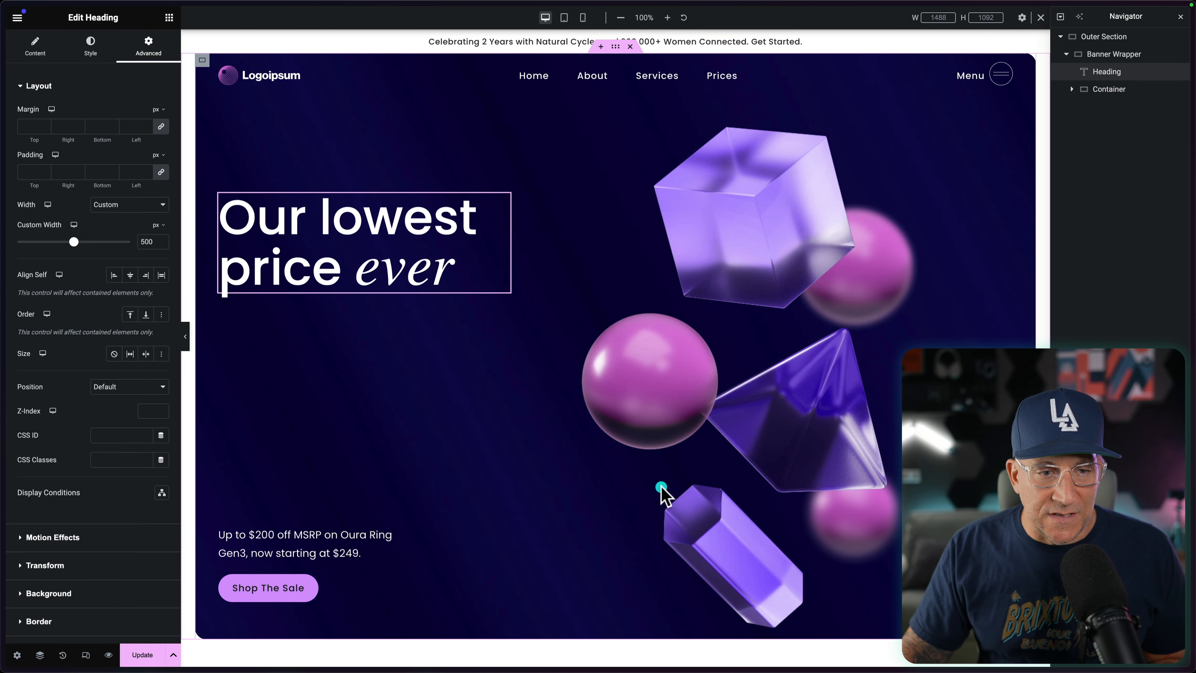
click(39, 401)
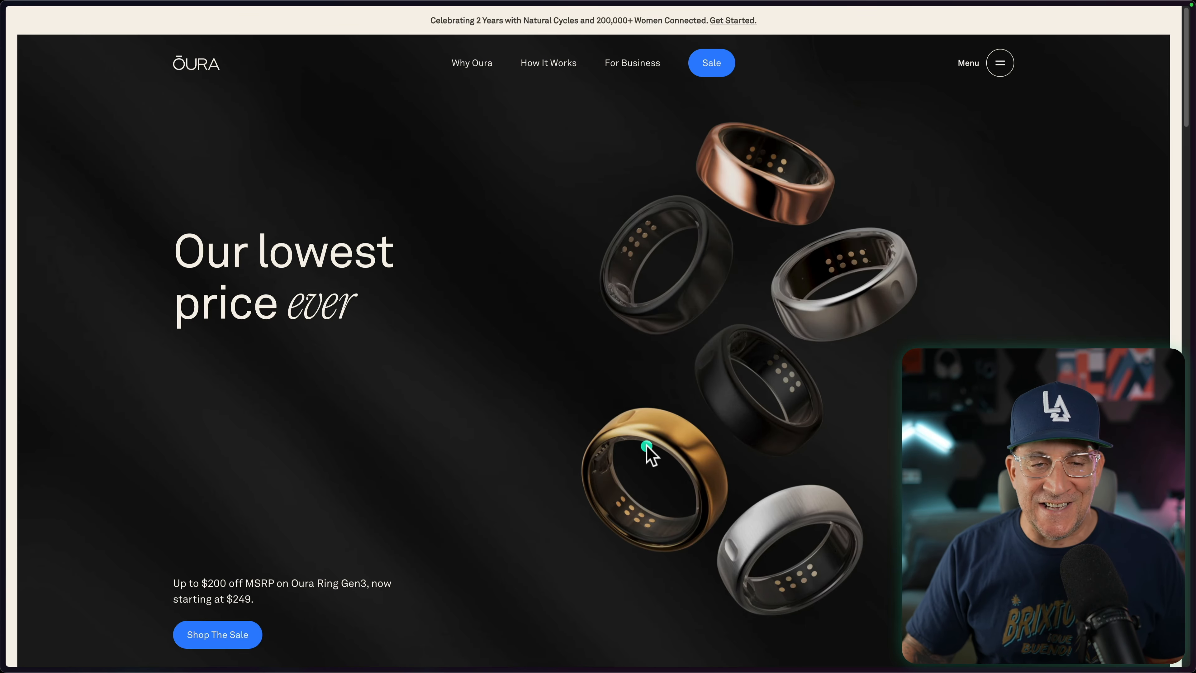
click(29, 440)
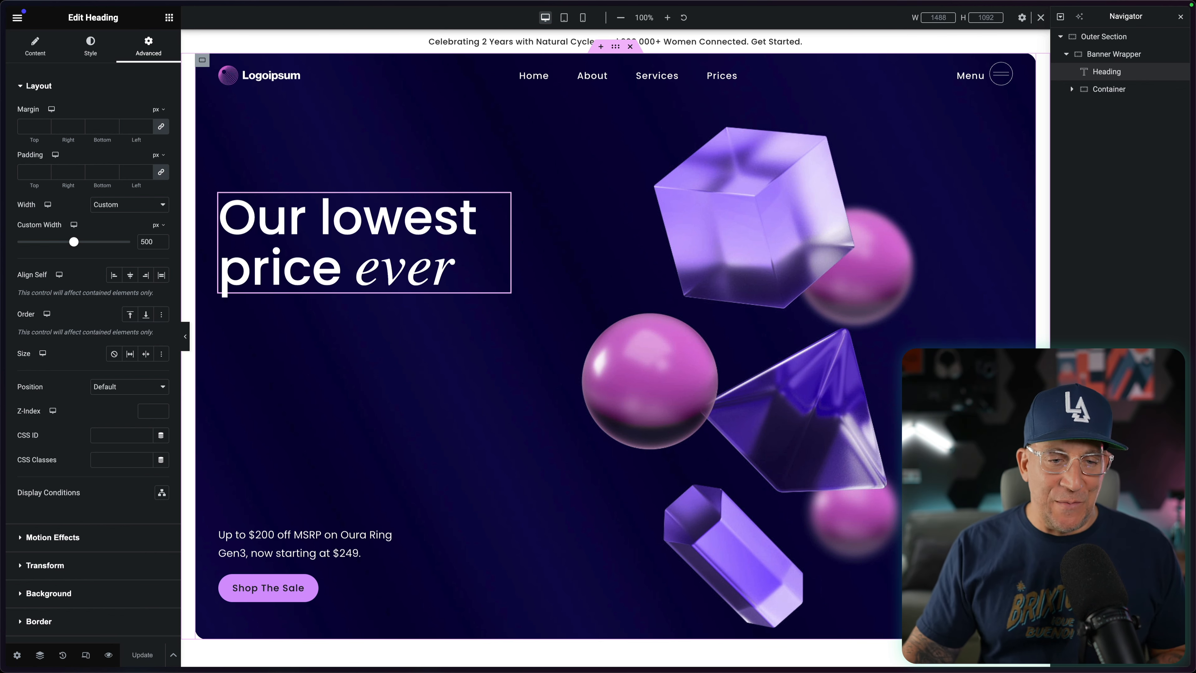
mouse_move(6, 413)
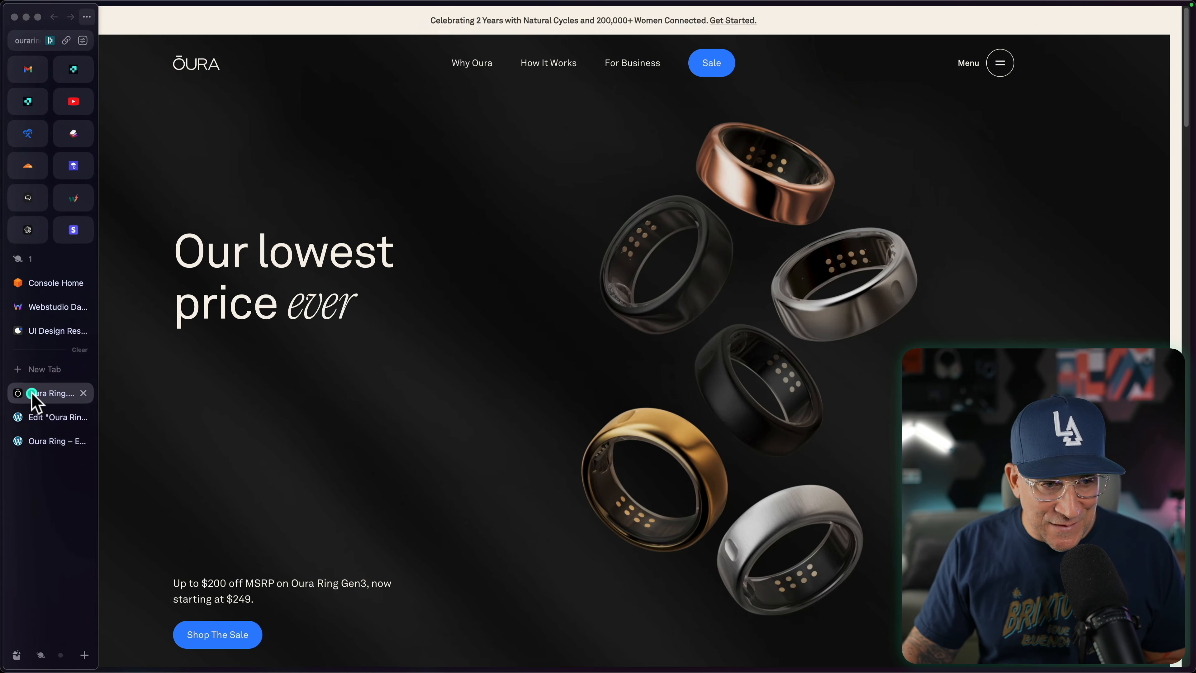
click(29, 392)
scroll(261, 635, down, 3)
scroll(291, 619, up, 3)
mouse_move(2, 522)
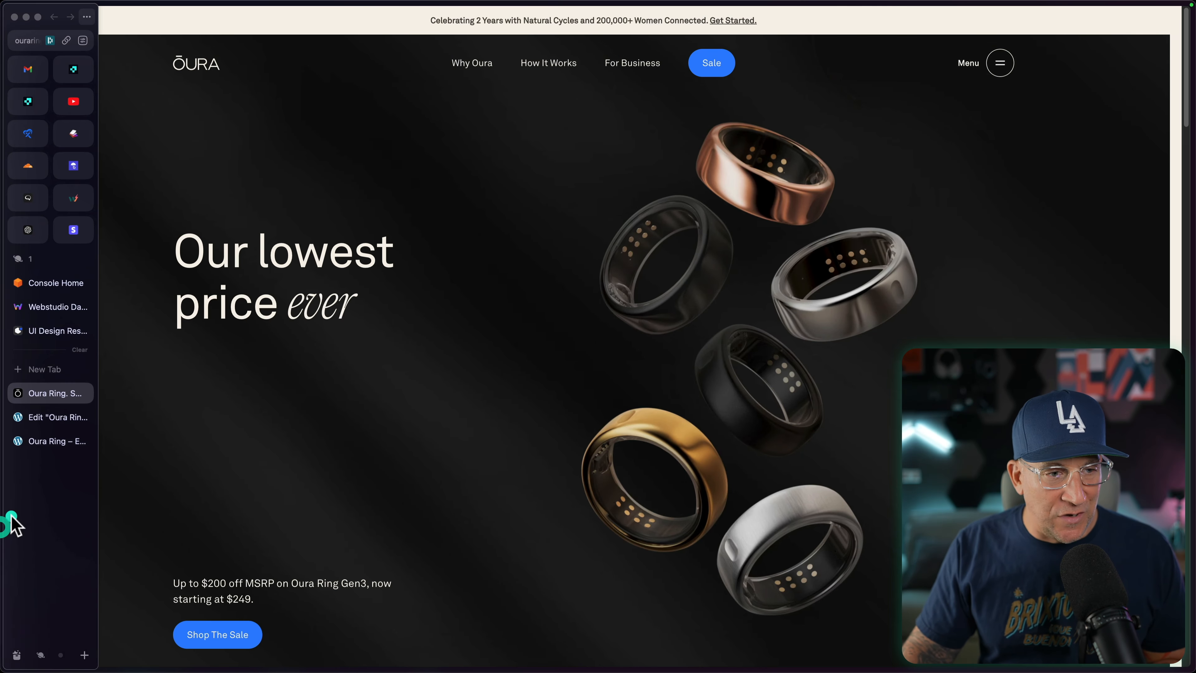
click(47, 423)
click(1101, 54)
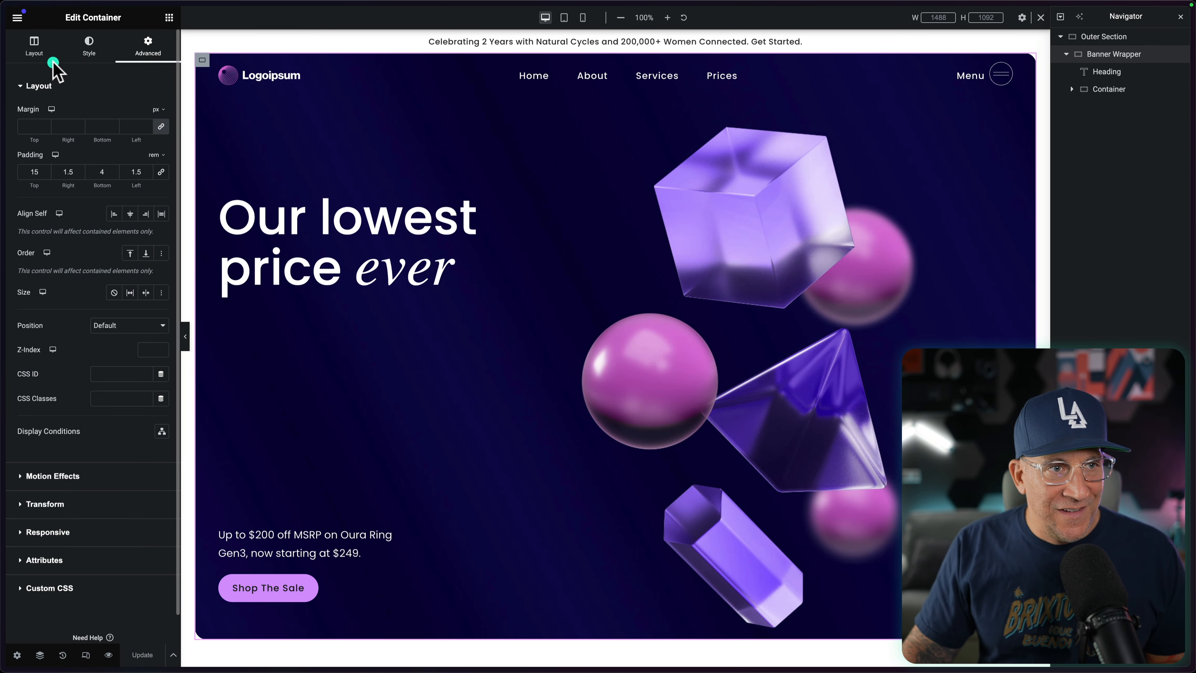
click(30, 42)
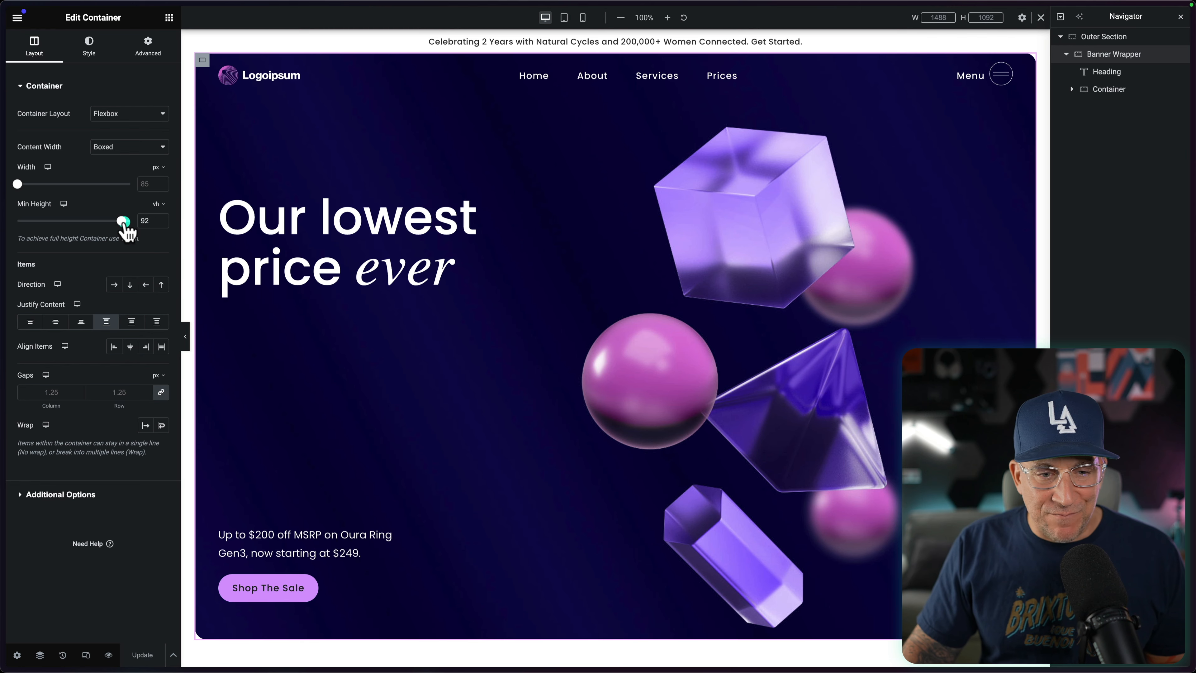
drag(126, 231, 134, 230)
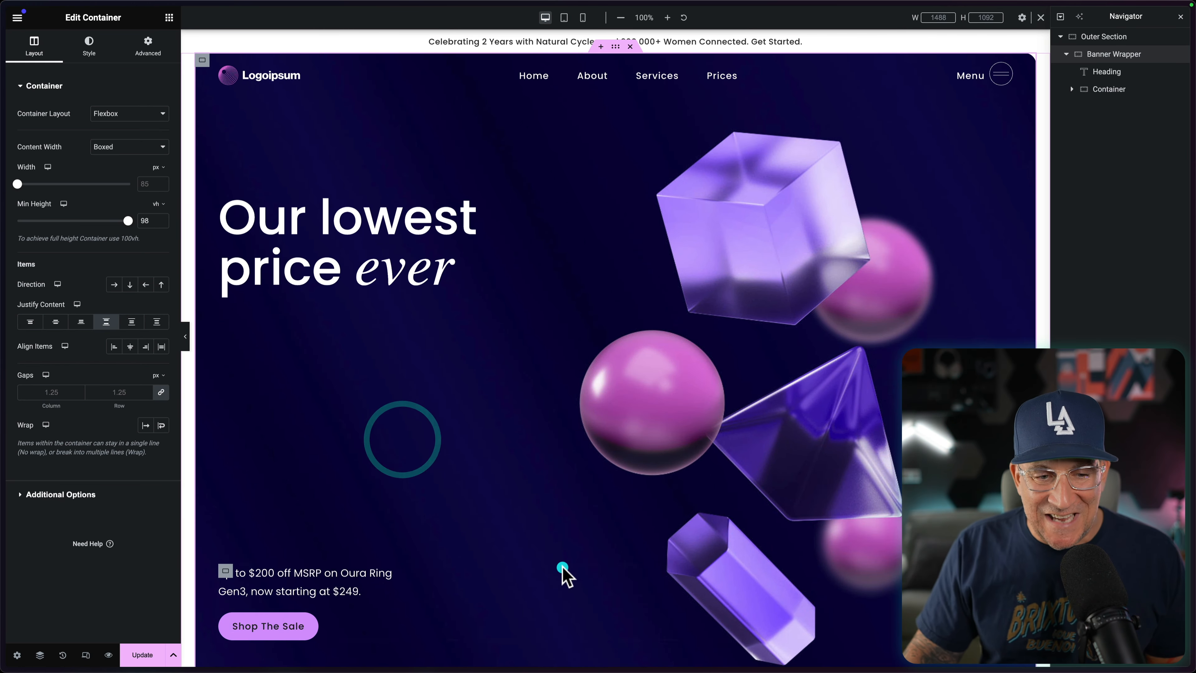
Step: Compare the hero's lower edge and the area beneath it with the original Oura homepage, and return to the top of the edited page
scroll(563, 570, down, 5)
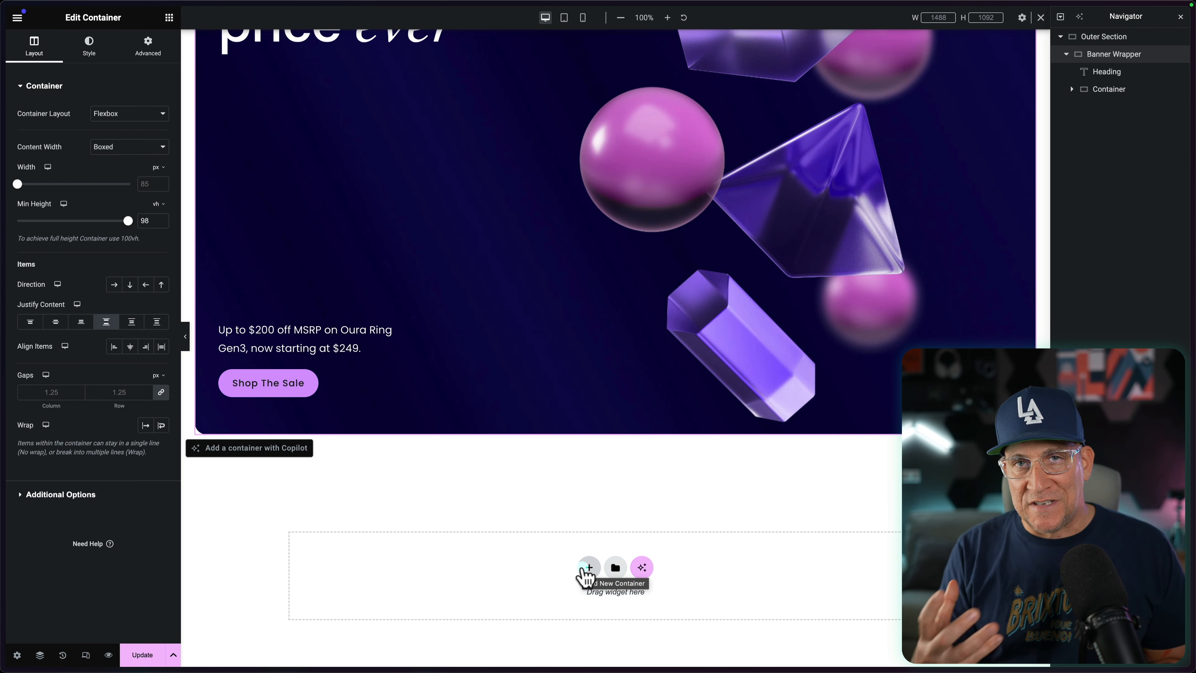
mouse_move(2, 518)
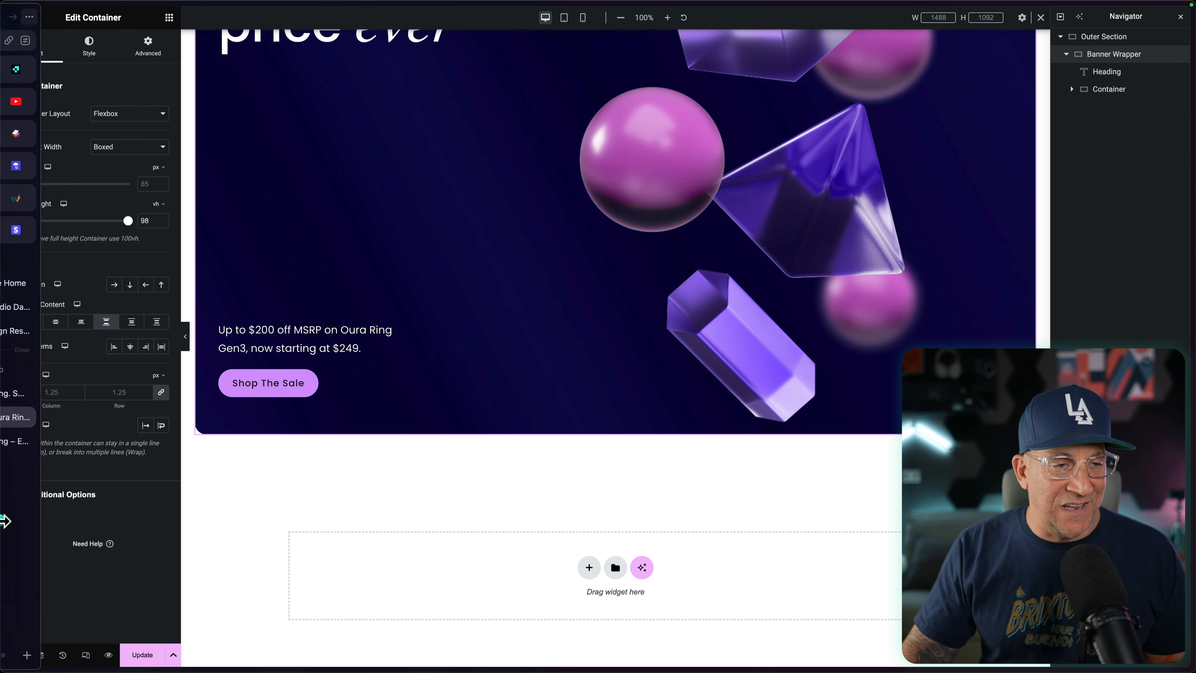
click(38, 399)
scroll(489, 459, down, 10)
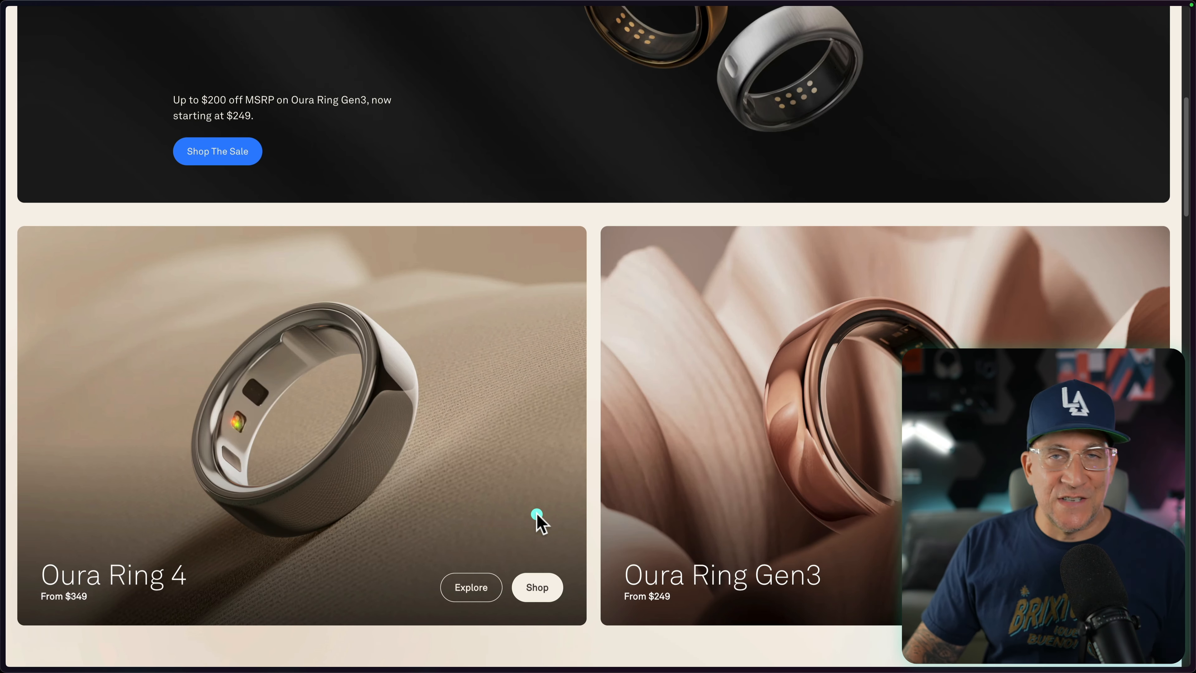
mouse_move(3, 513)
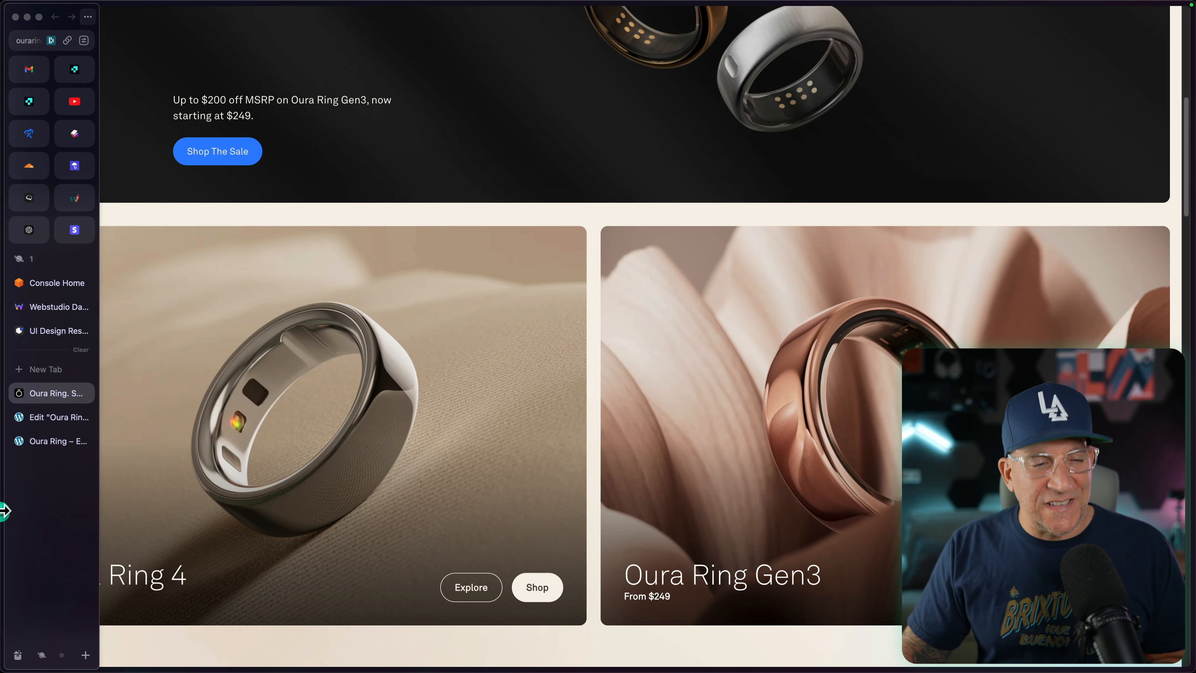
click(29, 423)
scroll(518, 518, up, 5)
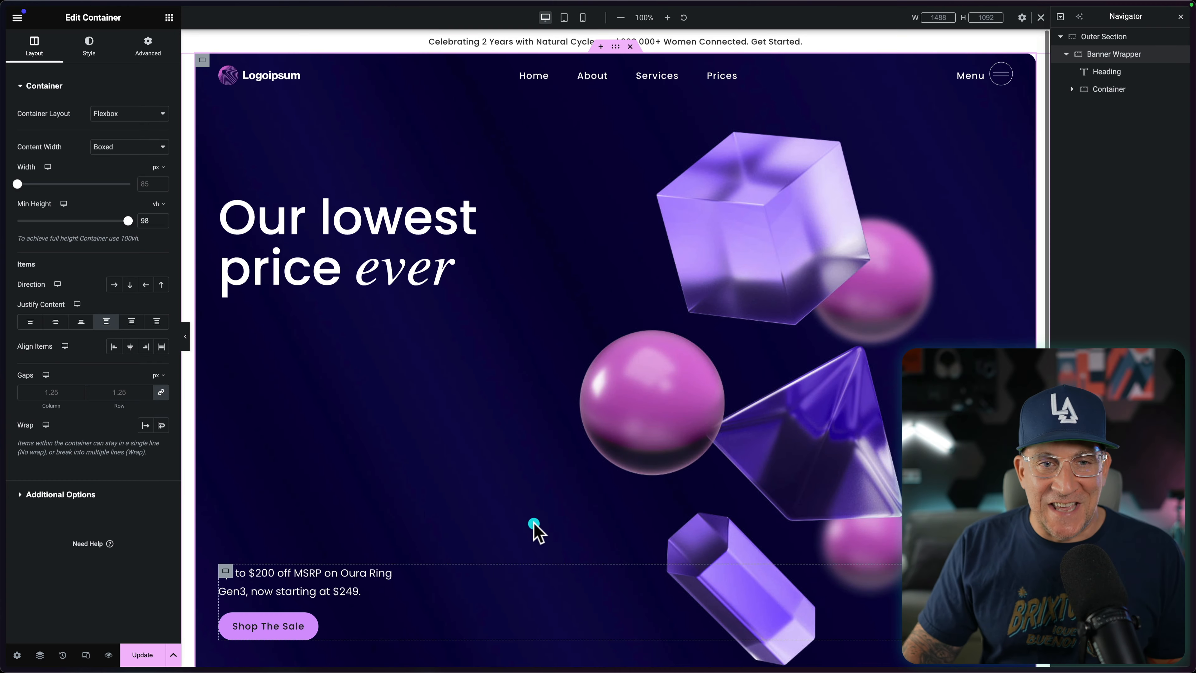